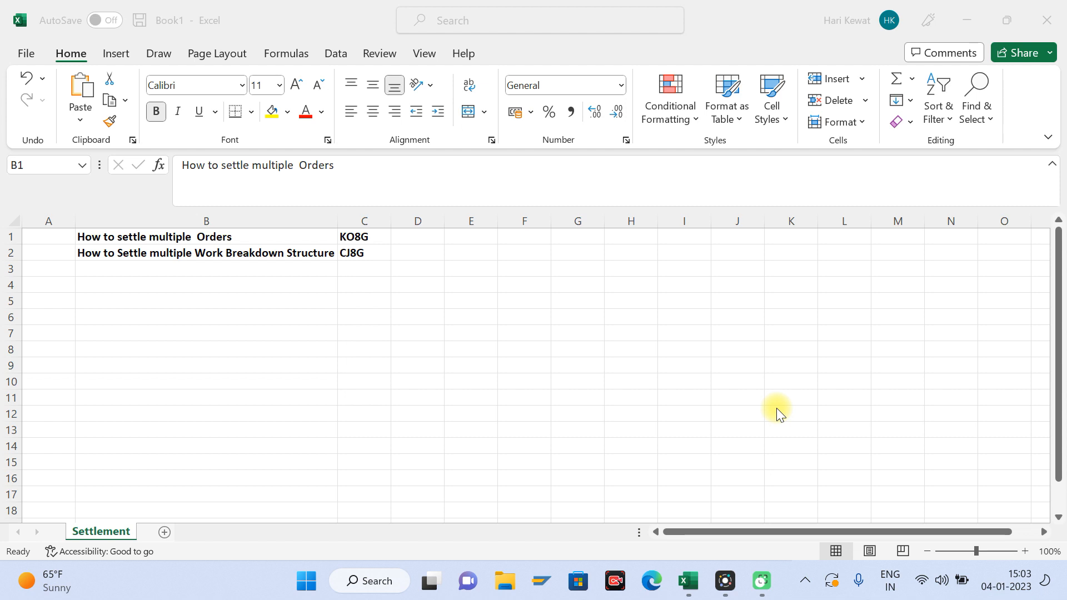
Step: Review the two settlement topics in rows 1 and 2 and their transaction codes in column C
{"action": "left_click", "coordinate": [227, 238]}
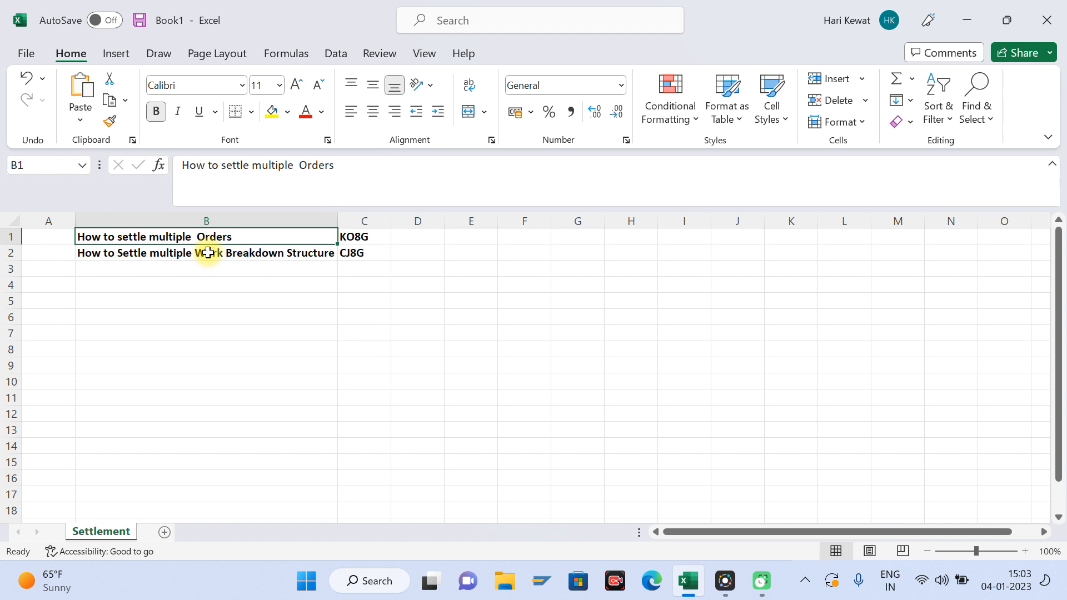
{"action": "left_click", "coordinate": [369, 237]}
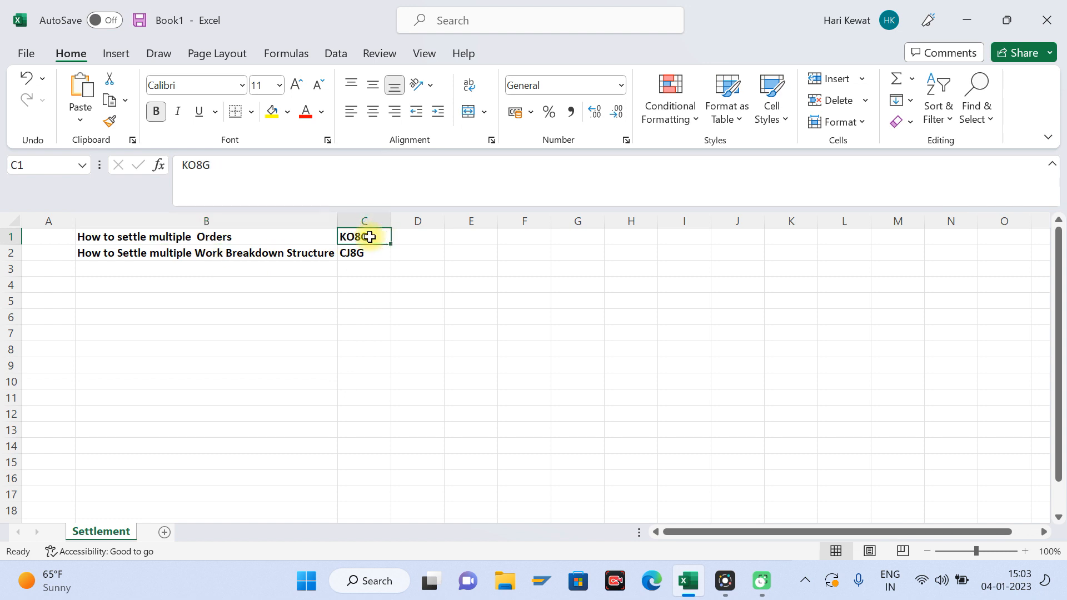
{"action": "left_click", "coordinate": [219, 253]}
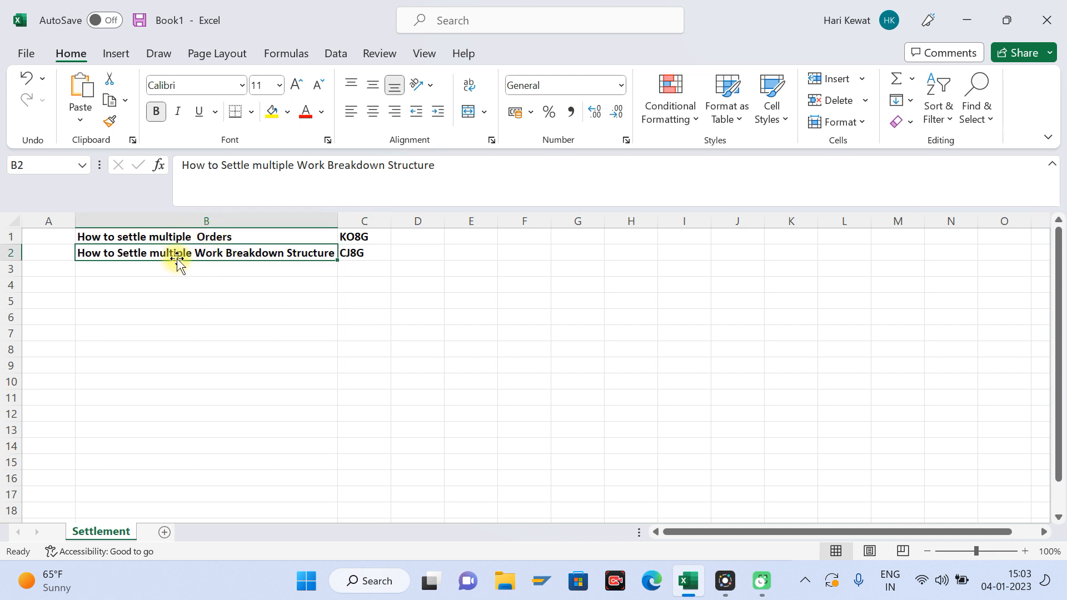
{"action": "left_click", "coordinate": [354, 256]}
{"action": "key", "text": "Up"}
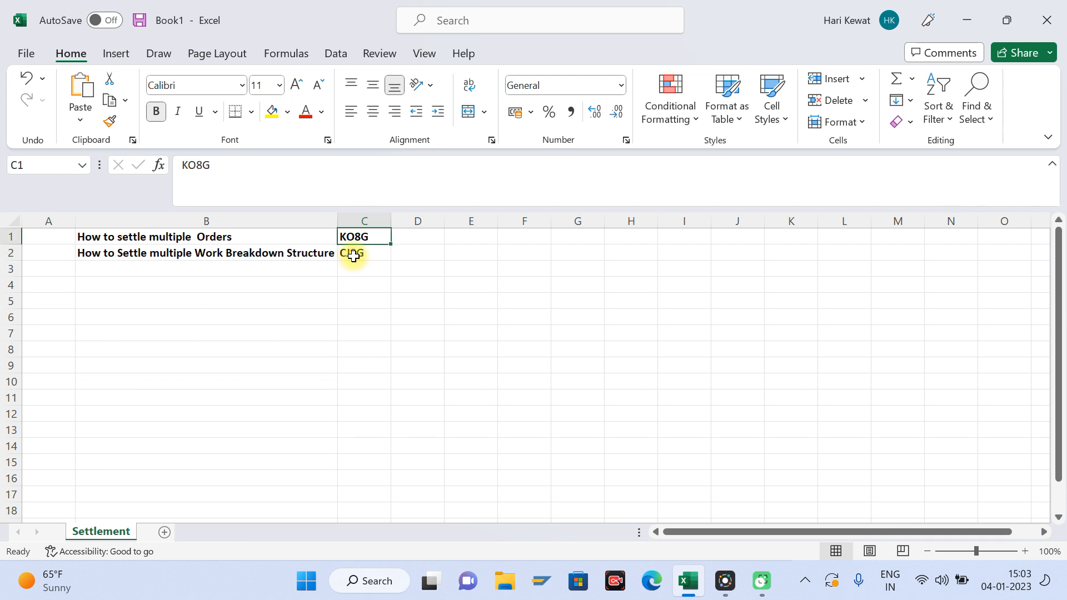
{"action": "left_click", "coordinate": [353, 256]}
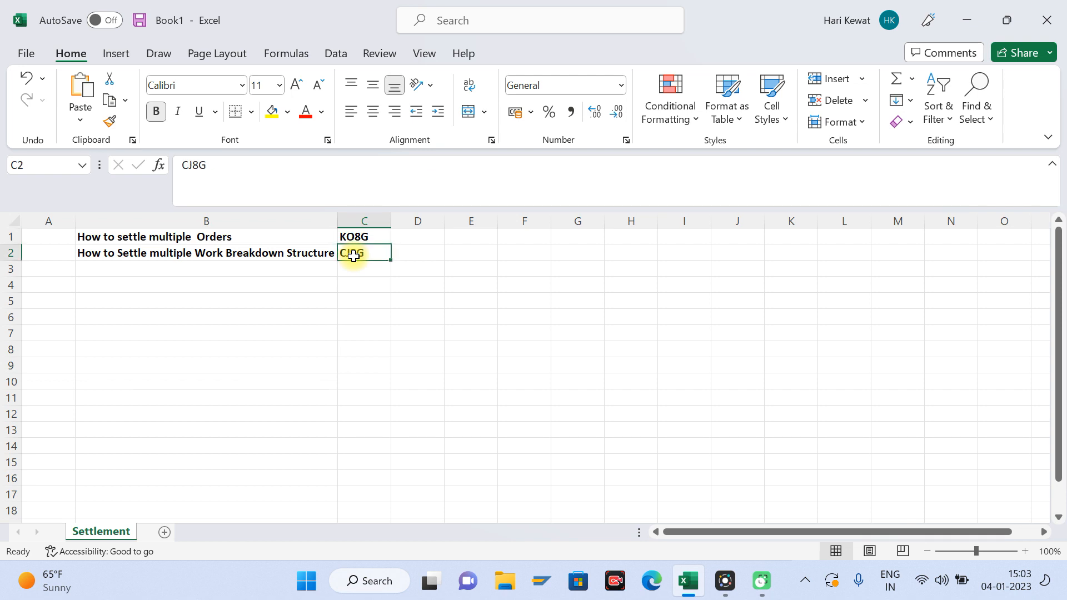
Step: Enter the heading "For Internal Order" in cell B6
{"action": "key", "text": "Up"}
{"action": "key", "text": "Down"}
{"action": "key", "text": "Down"}
{"action": "key", "text": "Down"}
{"action": "key", "text": "Down"}
{"action": "key", "text": "Down"}
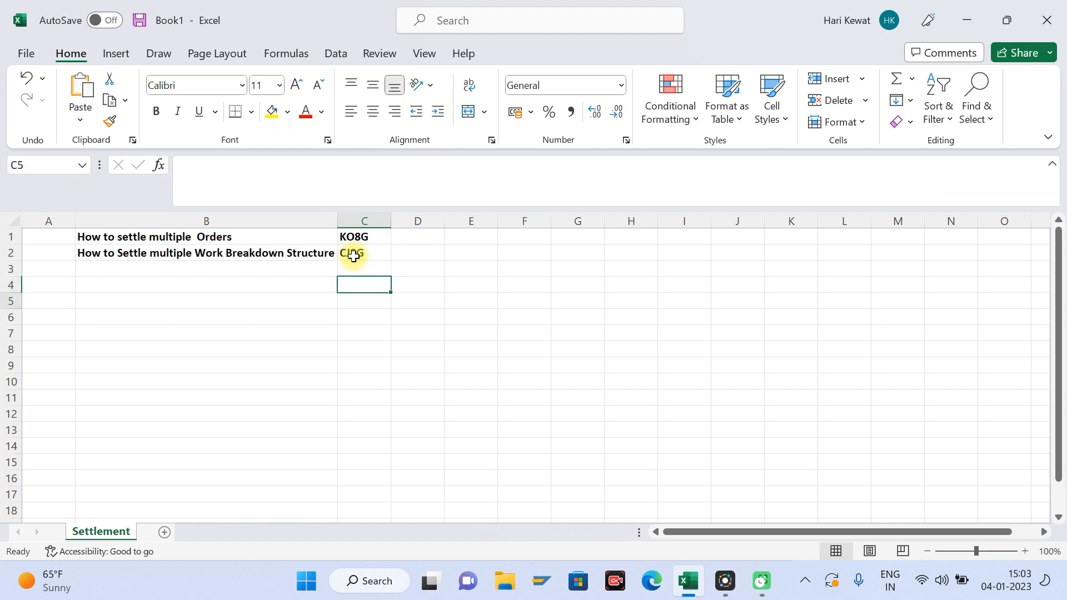
{"action": "key", "text": "Left"}
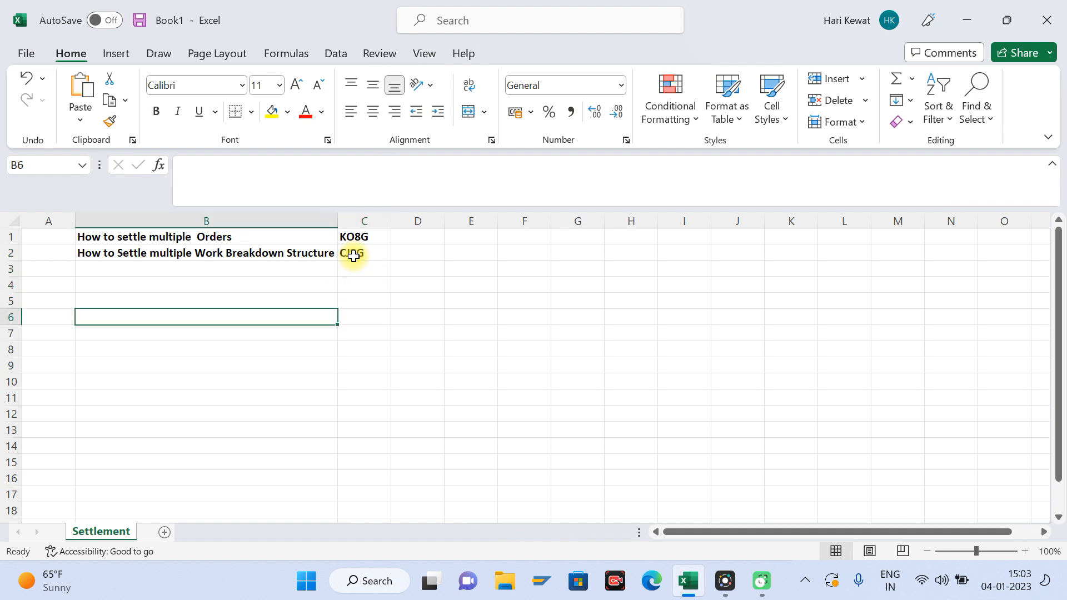
{"action": "type", "text": "For In"}
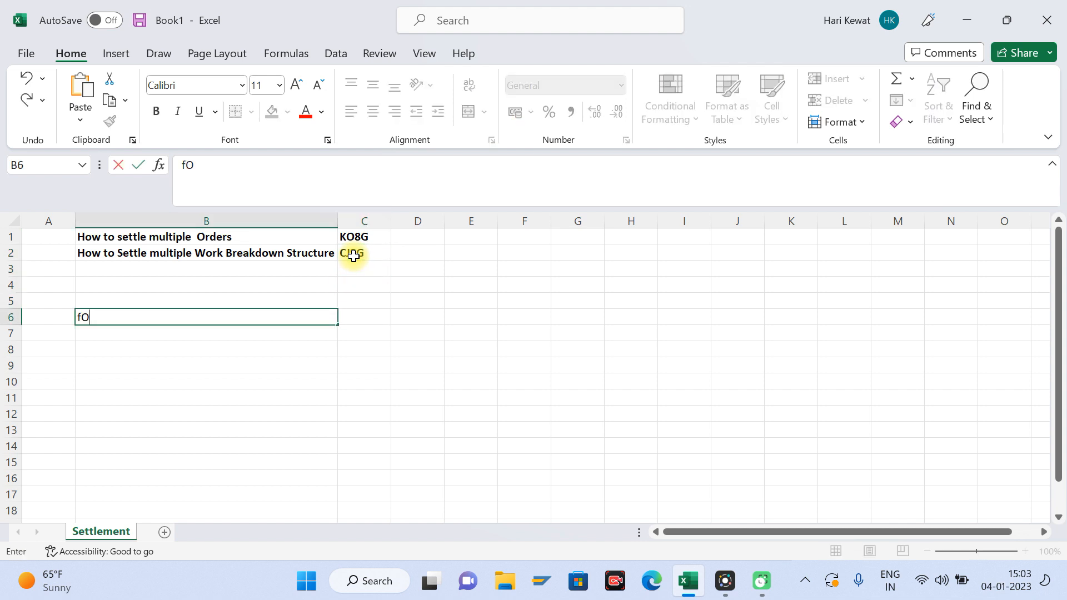
{"action": "type", "text": "ternal Order"}
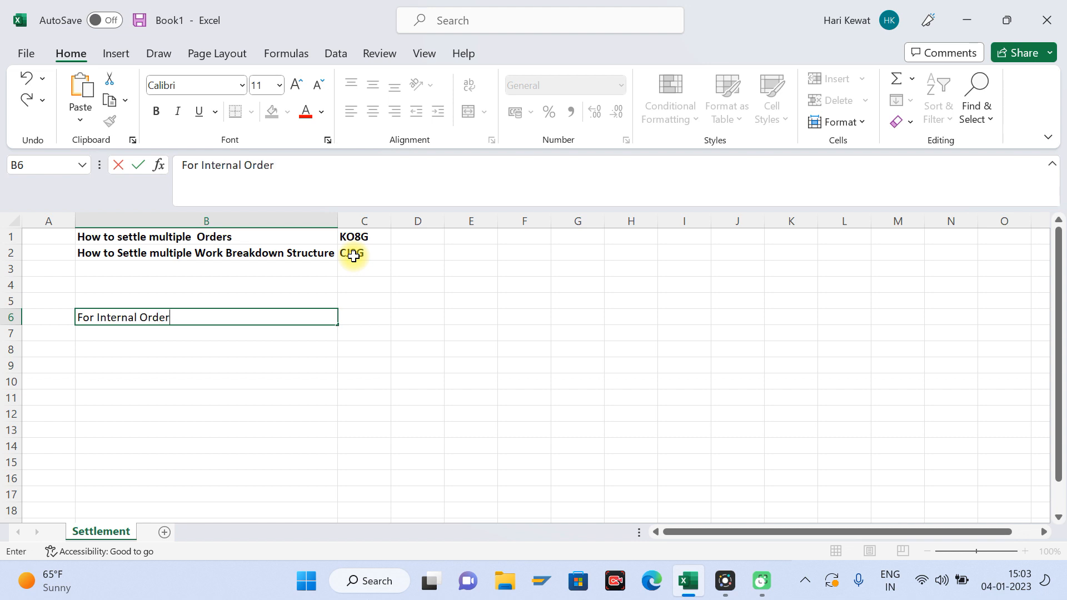
{"action": "key", "text": "Return"}
{"action": "key", "text": "Return"}
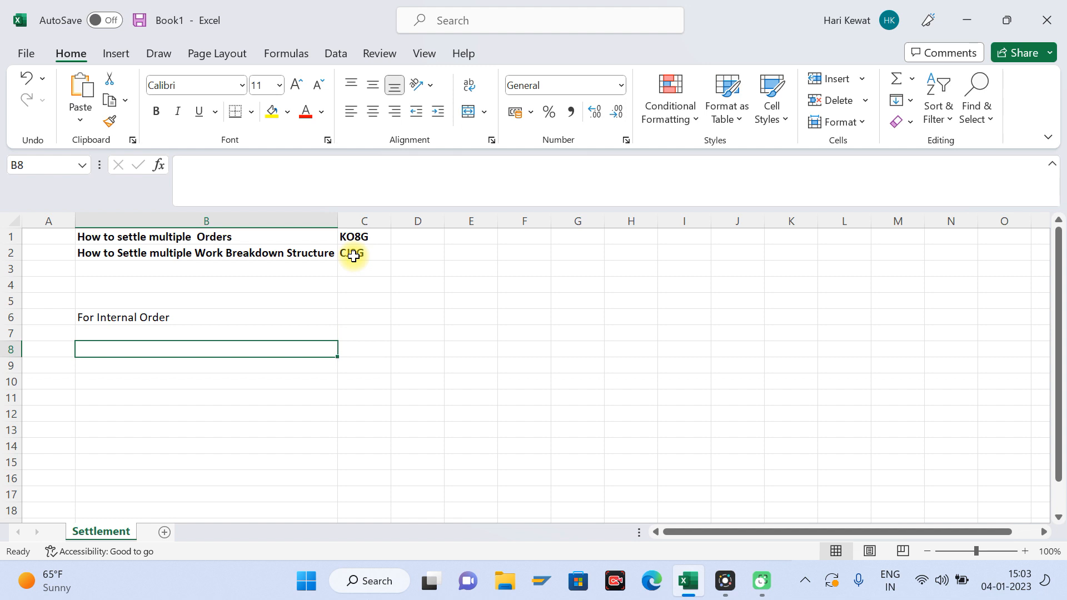
Step: Fill row 8 with "Internal Order - 1" in B8, "Settle to" in C8 and "AUC Asset" in E8
{"action": "type", "text": "Intern"}
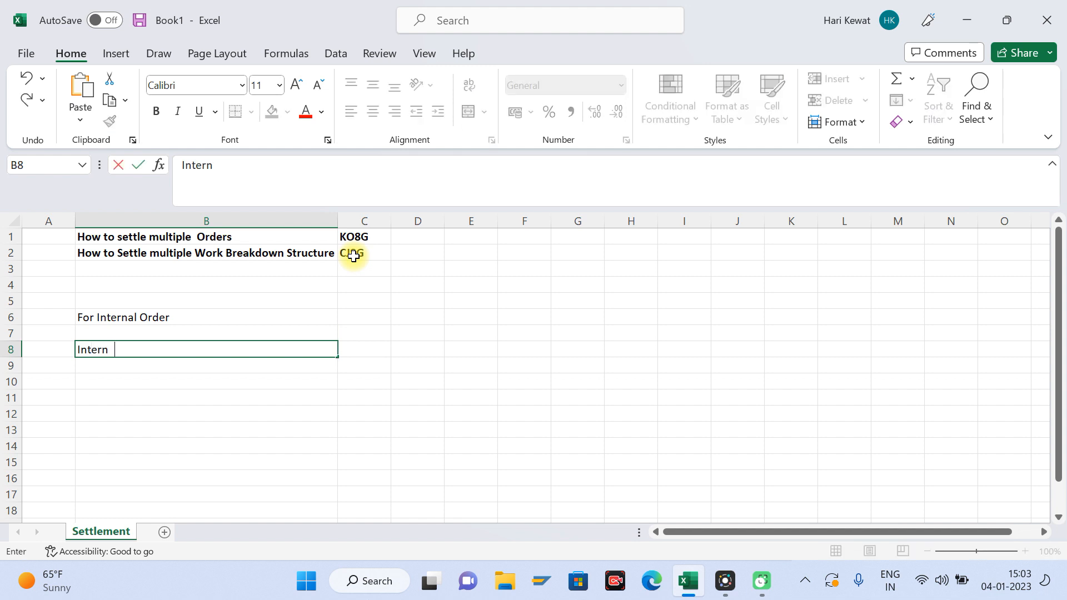
{"action": "type", "text": "al Order - 1"}
{"action": "key", "text": "Tab"}
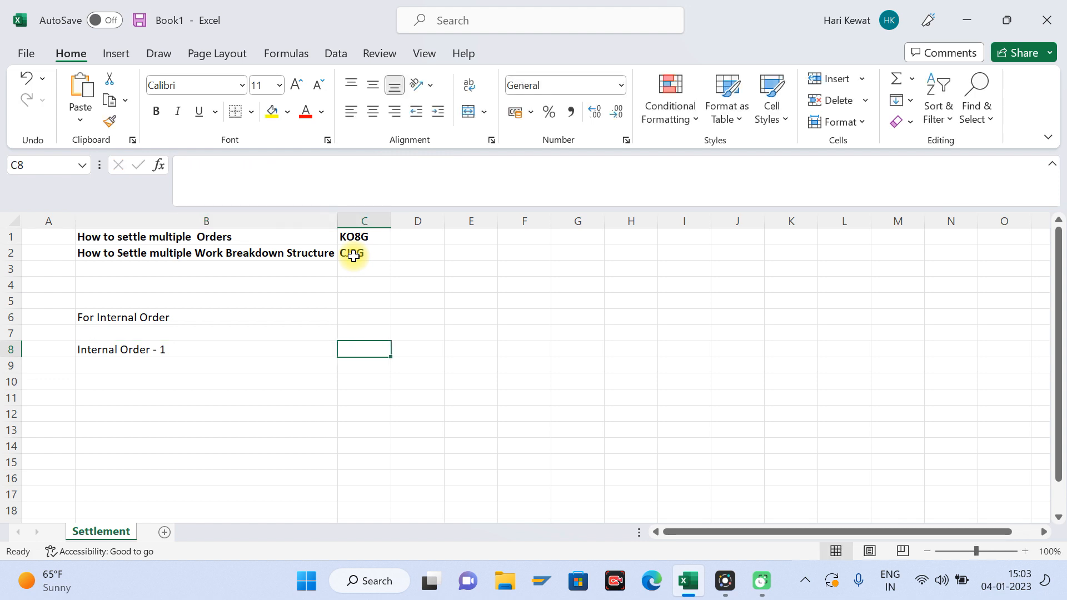
{"action": "key", "text": "Right"}
{"action": "key", "text": "Right"}
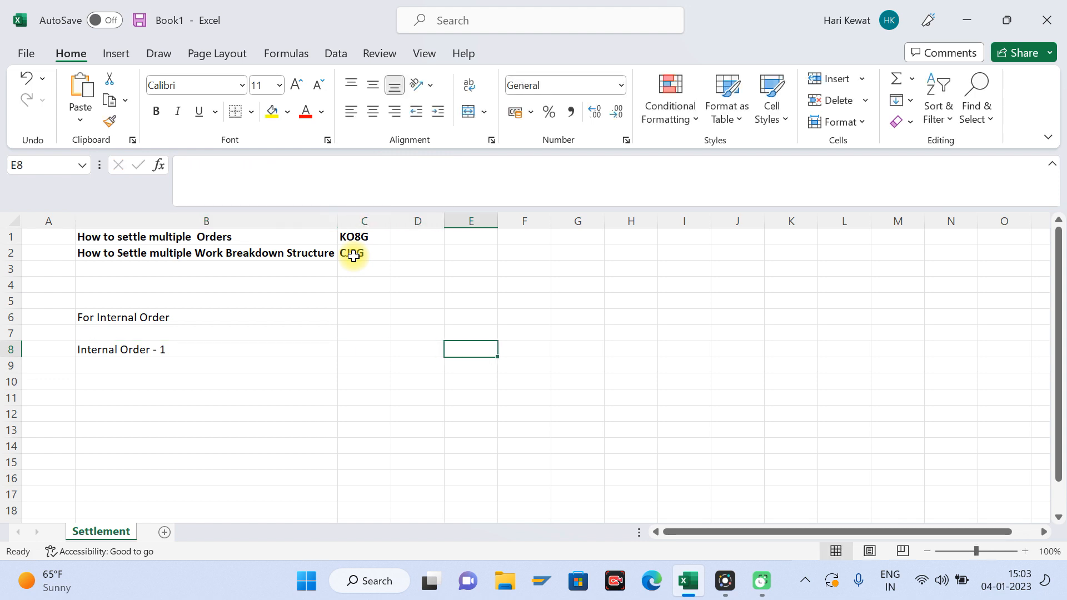
{"action": "type", "text": "AUC A"}
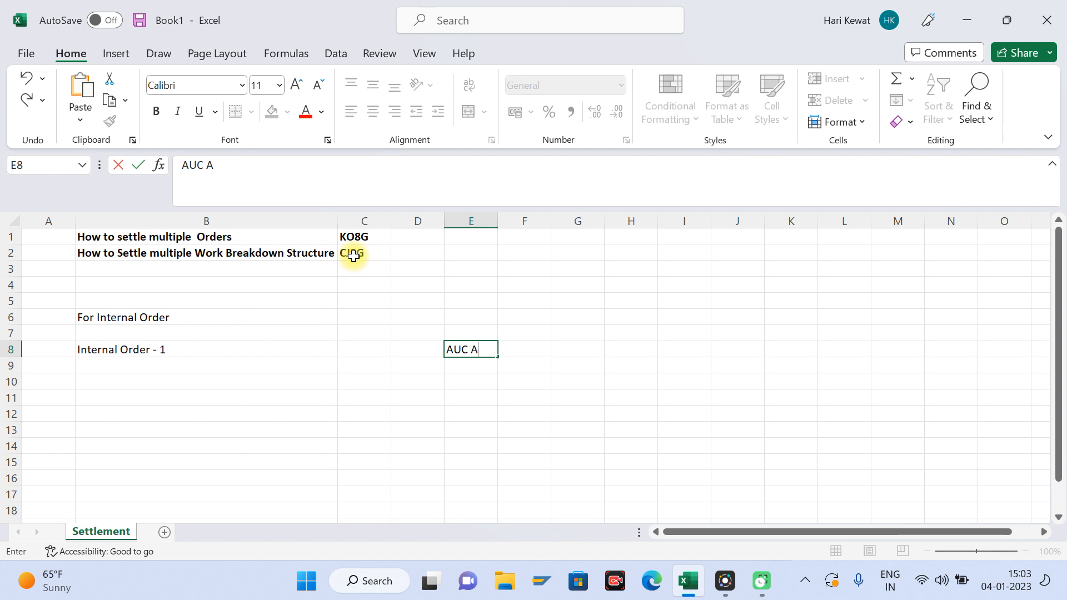
{"action": "type", "text": "sset"}
{"action": "key", "text": "Left"}
{"action": "key", "text": "Left"}
{"action": "type", "text": "Se"}
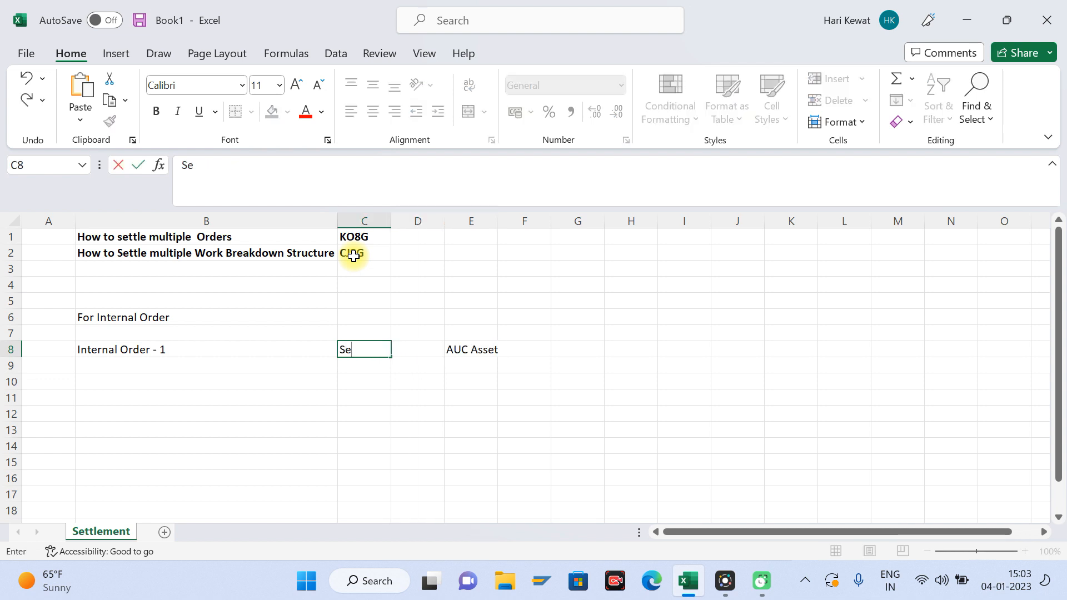
{"action": "type", "text": "ttle to"}
{"action": "key", "text": "Return"}
Step: Fill row 9 with "Internal Order -2" in B9, "Settle to" in C9 and "Cost Center" in E9, and autofit column E
{"action": "key", "text": "Left"}
{"action": "type", "text": "Internal"}
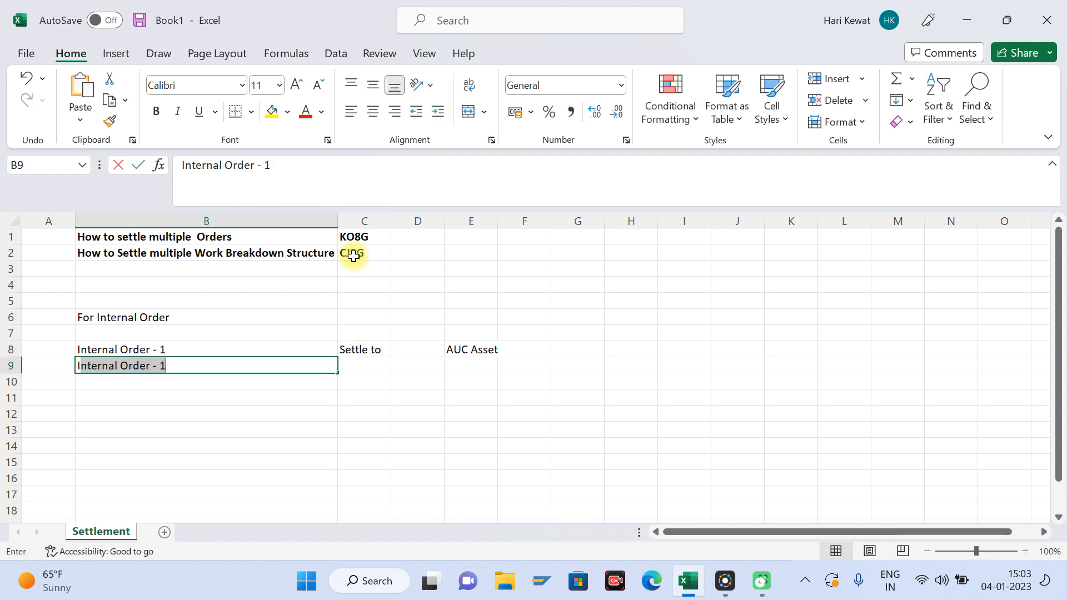
{"action": "type", "text": " Order"}
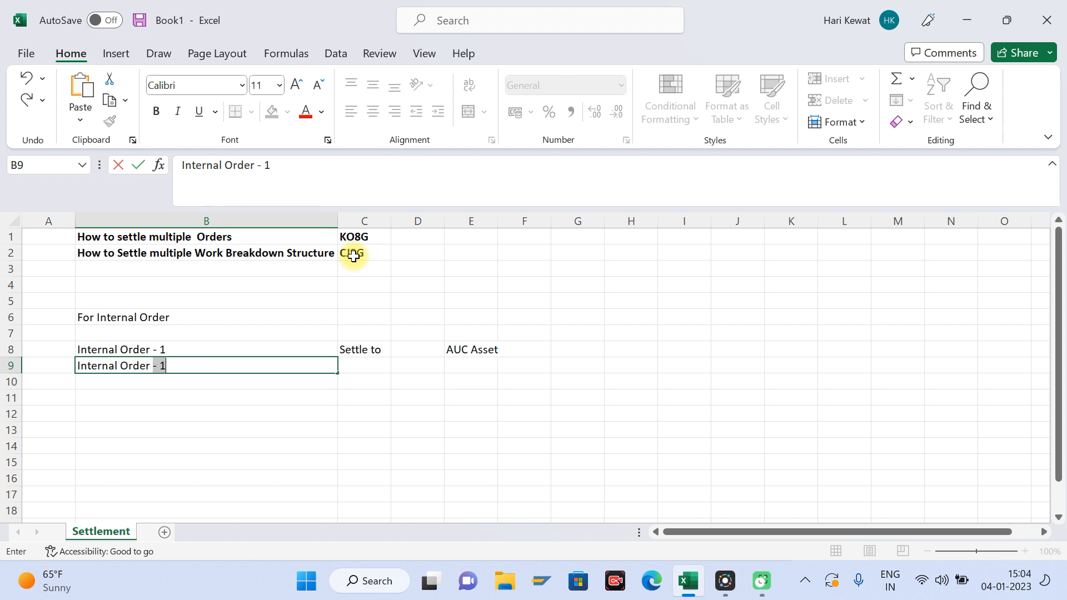
{"action": "type", "text": " -2"}
{"action": "key", "text": "Tab"}
{"action": "type", "text": "Sett"}
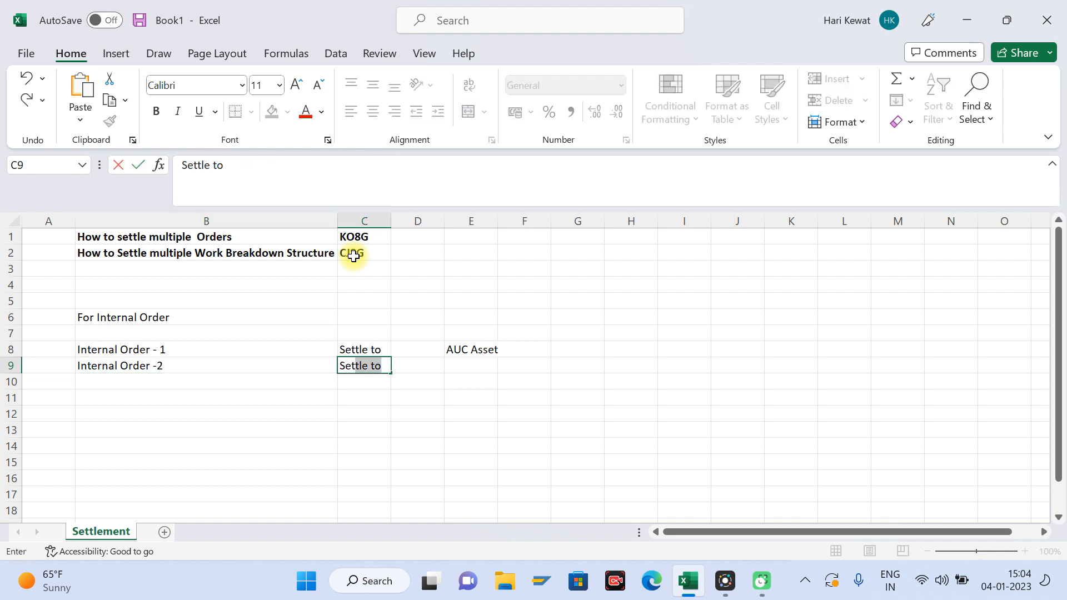
{"action": "type", "text": "le to"}
{"action": "key", "text": "Tab"}
{"action": "key", "text": "Tab"}
{"action": "type", "text": "C"}
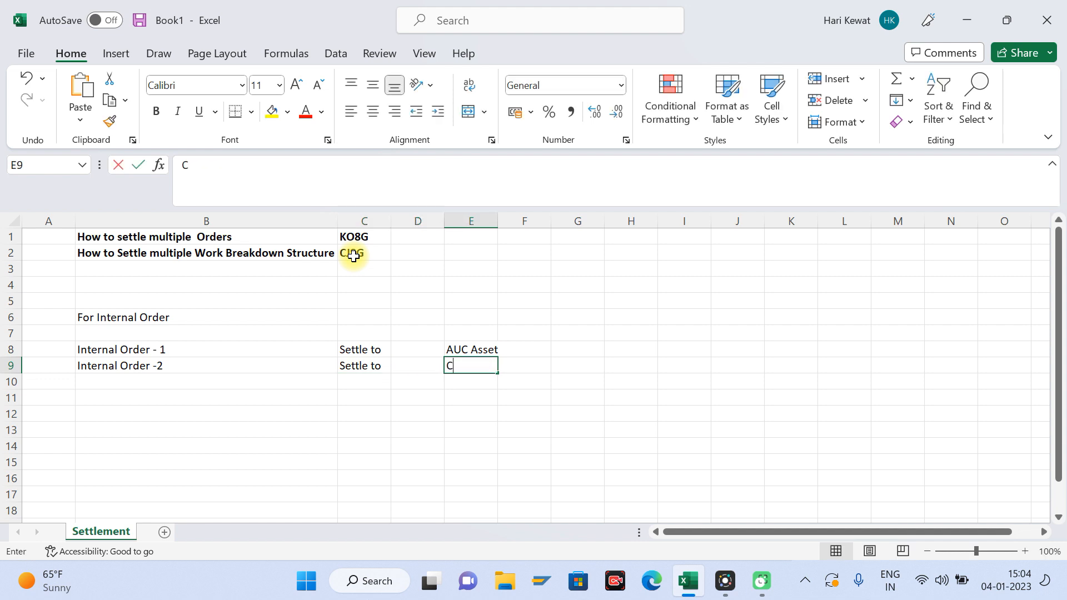
{"action": "type", "text": "ost Center"}
{"action": "key", "text": "Return"}
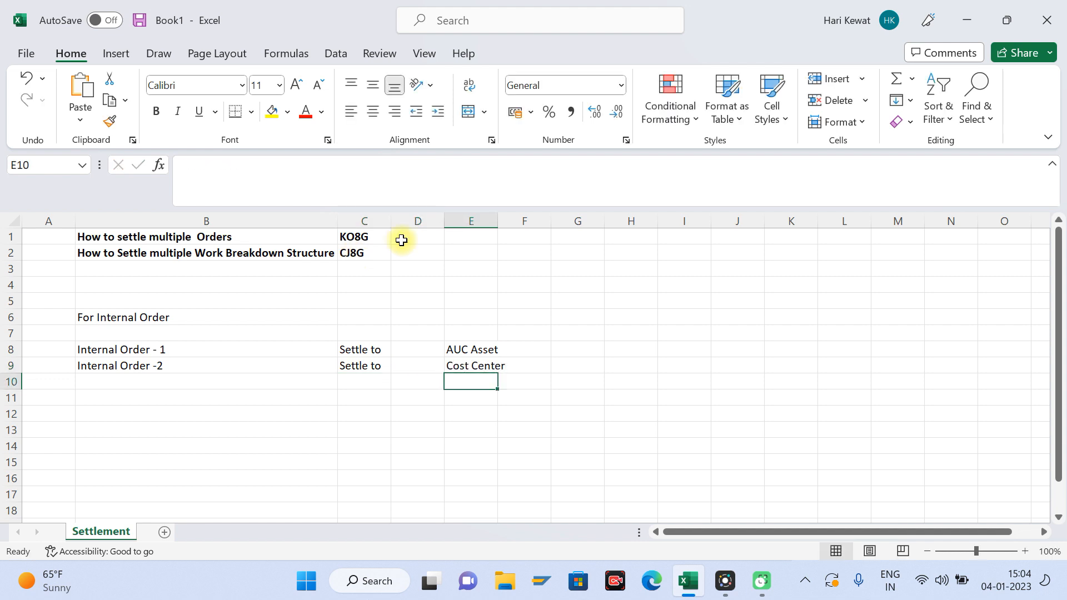
{"action": "double_click", "coordinate": [498, 220]}
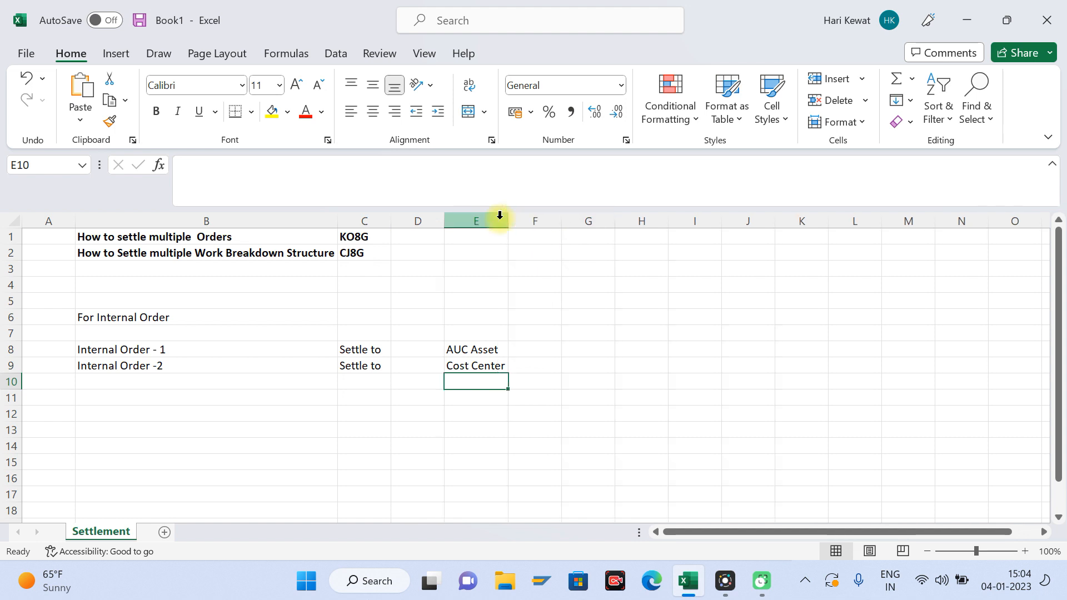
{"action": "left_click", "coordinate": [174, 351]}
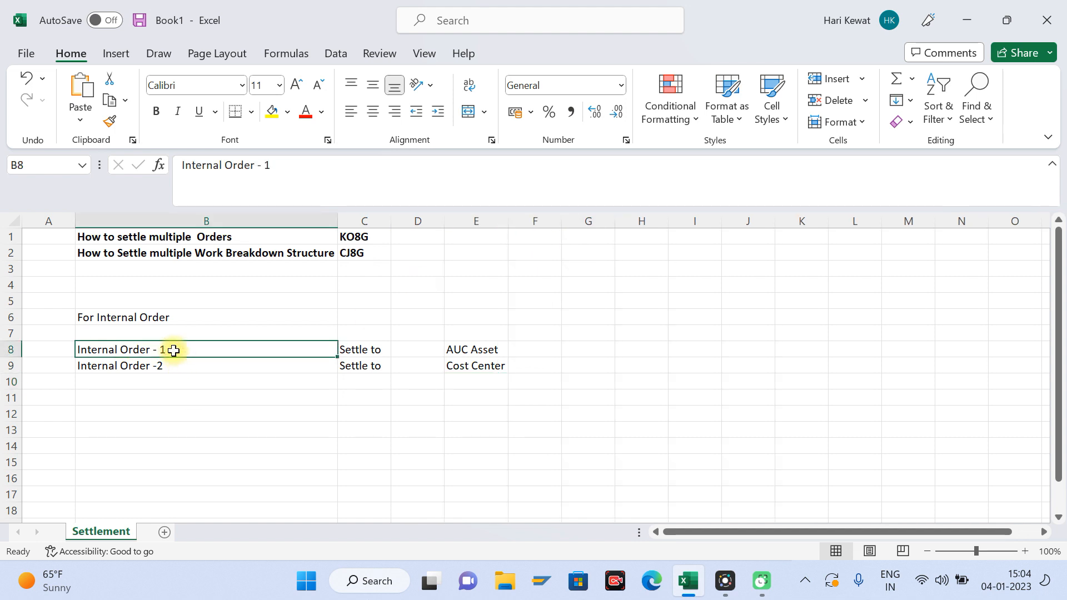
{"action": "left_click", "coordinate": [543, 267]}
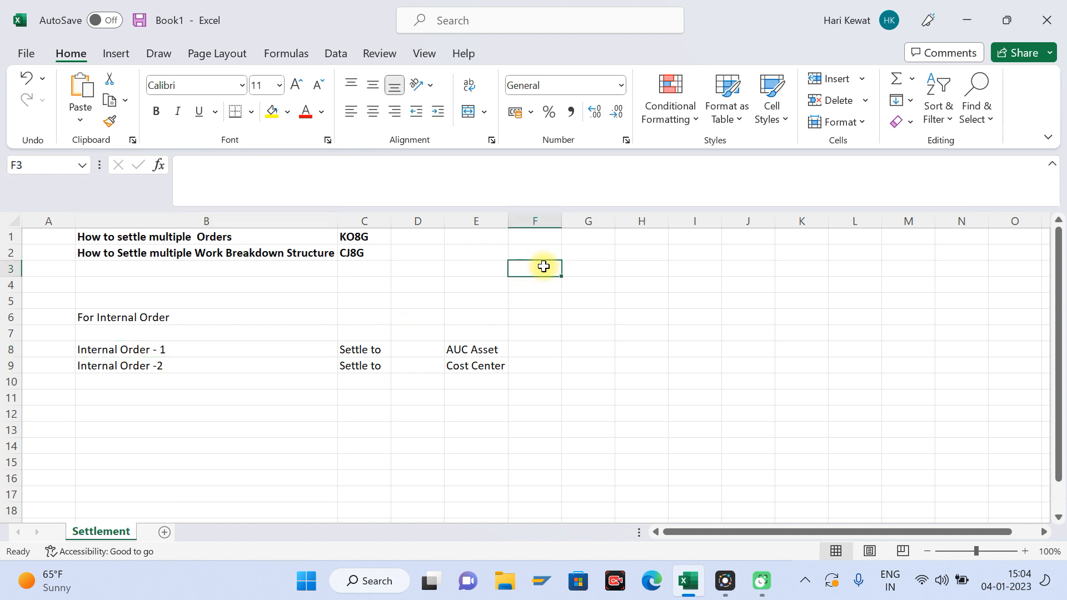
{"action": "type", "text": "KO88"}
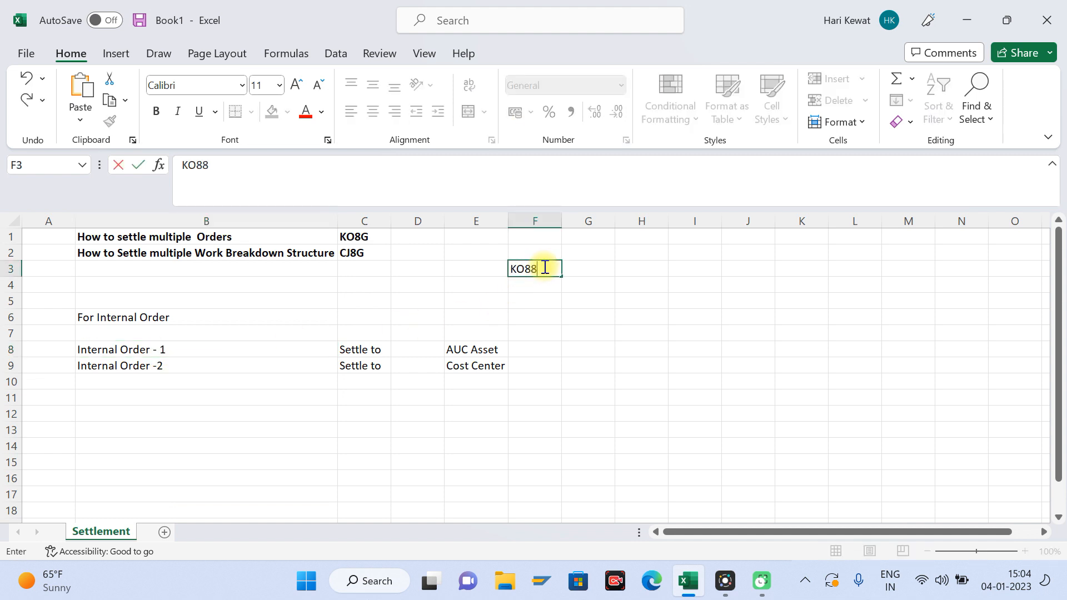
{"action": "key", "text": "Return"}
{"action": "left_click", "coordinate": [544, 266]}
{"action": "key", "text": "Delete"}
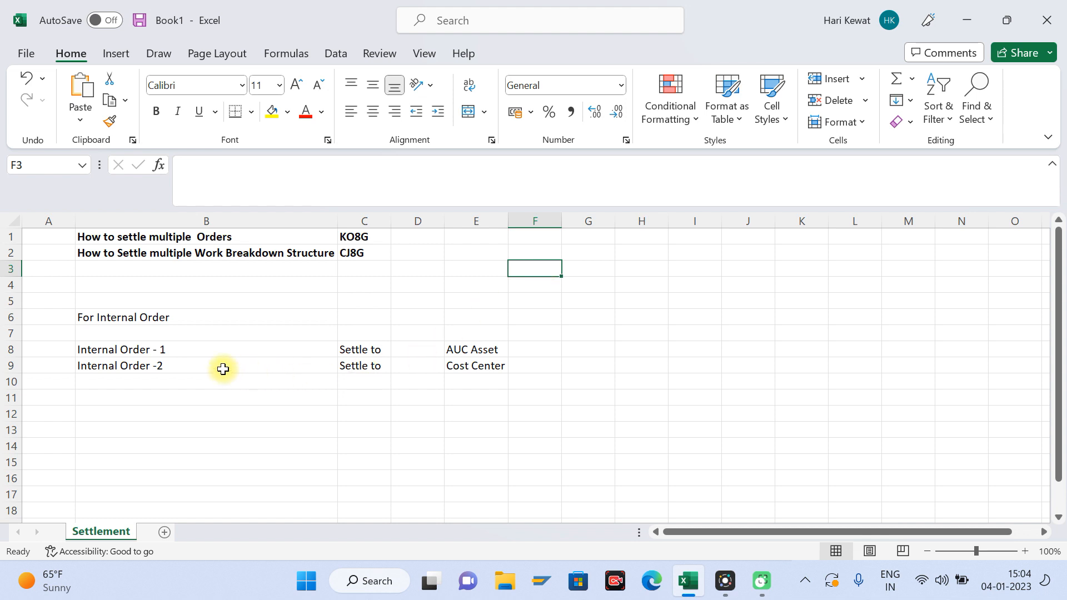
{"action": "left_click", "coordinate": [356, 235]}
Step: Enter the heading "For WBS" in cell B12
{"action": "left_click", "coordinate": [127, 408]}
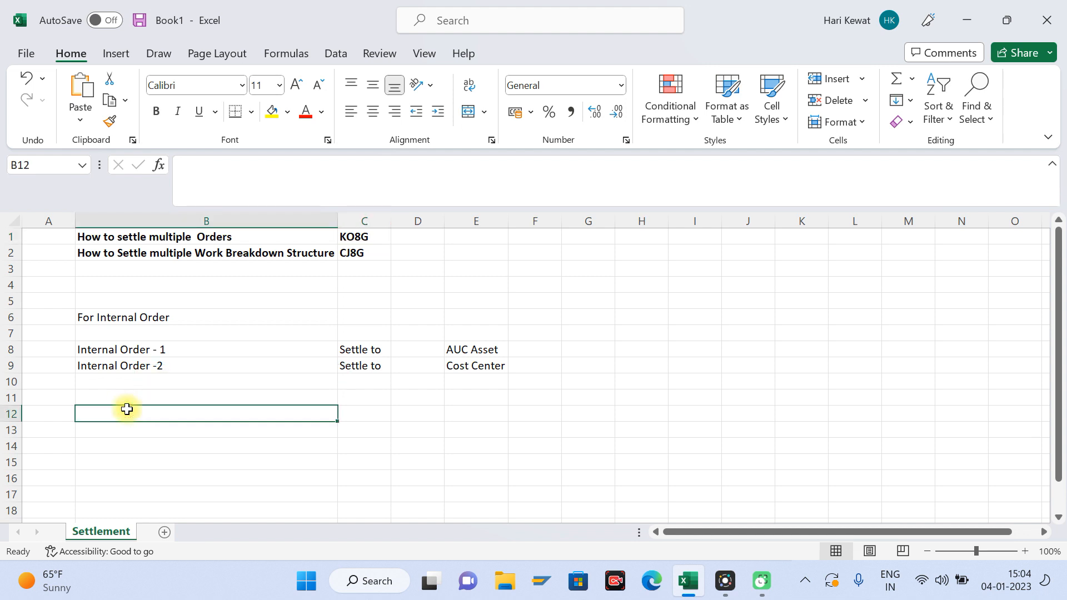
{"action": "type", "text": "For WBS"}
{"action": "key", "text": "Return"}
{"action": "key", "text": "Return"}
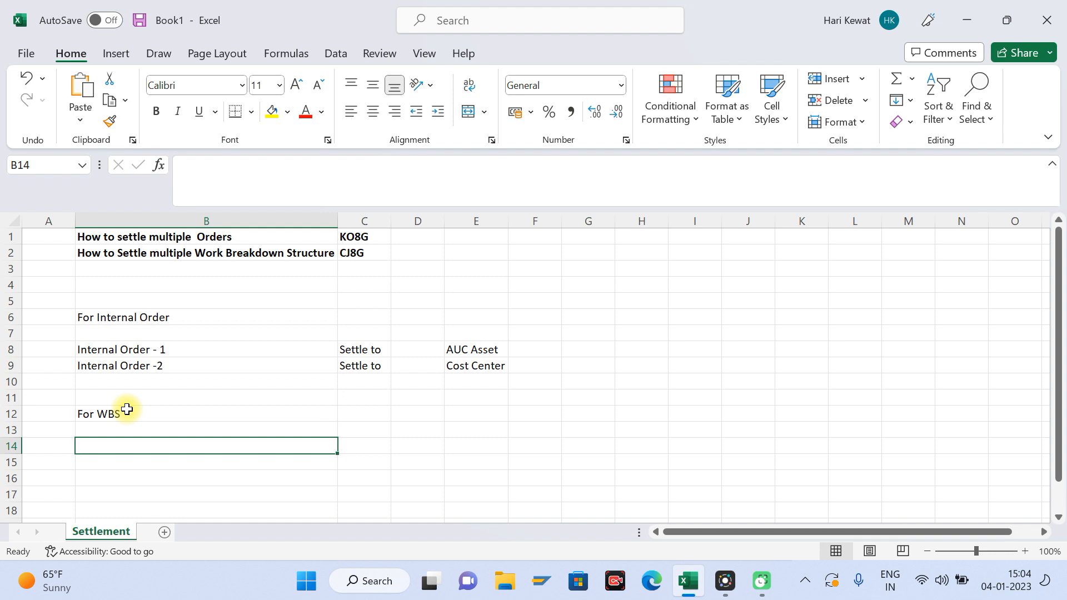
Step: Enter "WBS - 1" in cell B14 and "WBS-2" in cell B15
{"action": "type", "text": "WBS"}
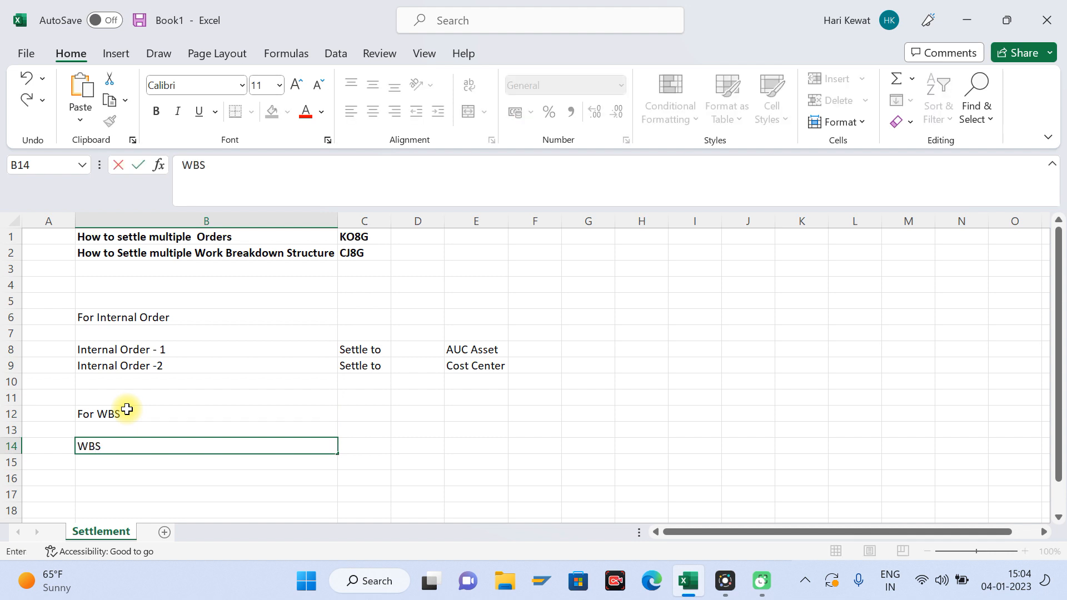
{"action": "type", "text": " - 1"}
{"action": "key", "text": "Return"}
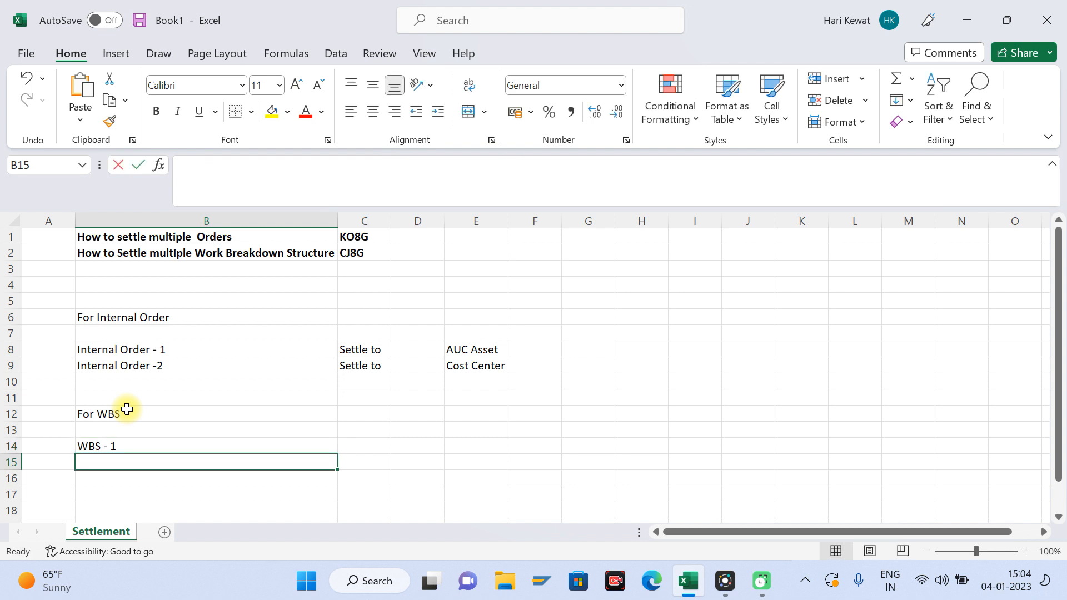
{"action": "type", "text": "WBS-2"}
{"action": "key", "text": "Tab"}
Step: Copy the two "Settle to" cells C8:C9 into C14:C15 beside the WBS entries
{"action": "key", "text": "Up"}
{"action": "key", "text": "Up"}
{"action": "key", "text": "Up"}
{"action": "key", "text": "Up"}
{"action": "key", "text": "Up"}
{"action": "key", "text": "Up"}
{"action": "key", "text": "Up"}
{"action": "key", "text": "shift+Down"}
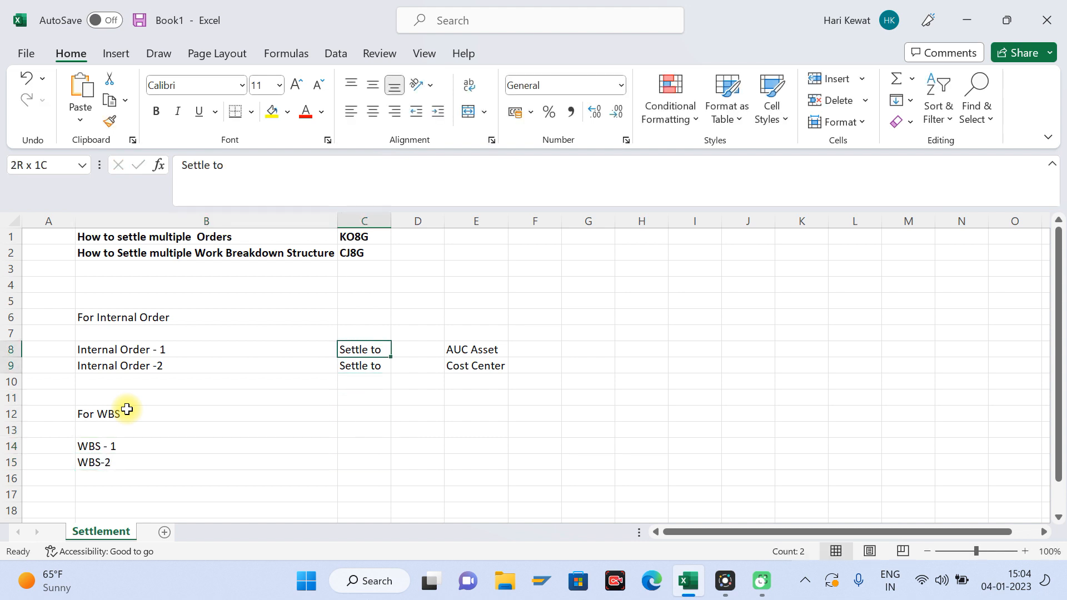
{"action": "key", "text": "ctrl+c"}
{"action": "key", "text": "Down"}
{"action": "key", "text": "Down"}
{"action": "key", "text": "Down"}
{"action": "key", "text": "Down"}
{"action": "key", "text": "Down"}
{"action": "key", "text": "Down"}
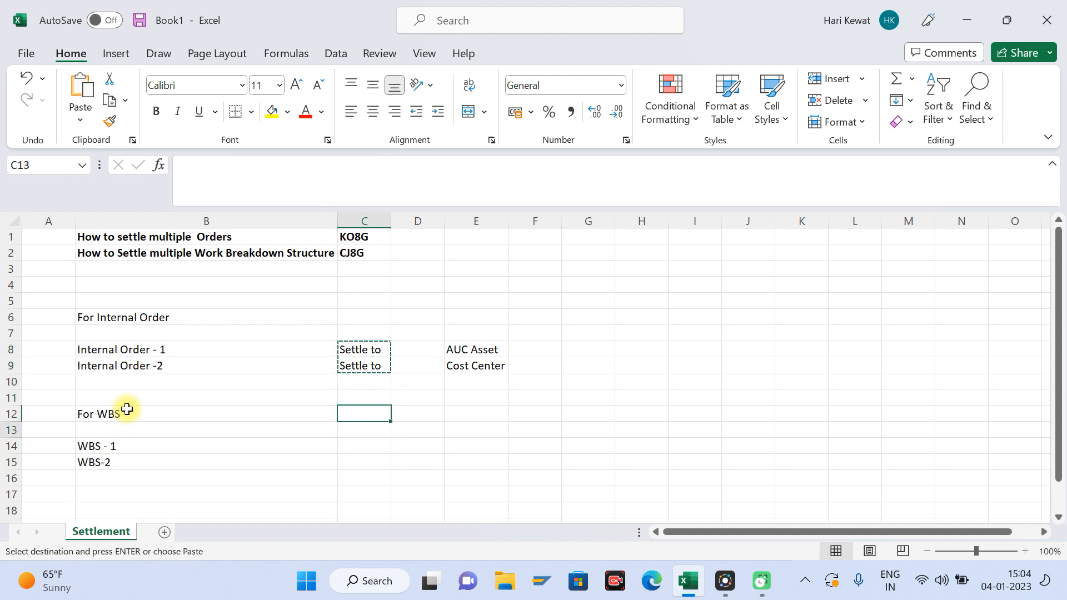
{"action": "key", "text": "ctrl+v"}
Step: Enter the WBS settlement receivers "AUC 1" in cell E14 and "AUC2" in cell E15
{"action": "key", "text": "Right"}
{"action": "key", "text": "Right"}
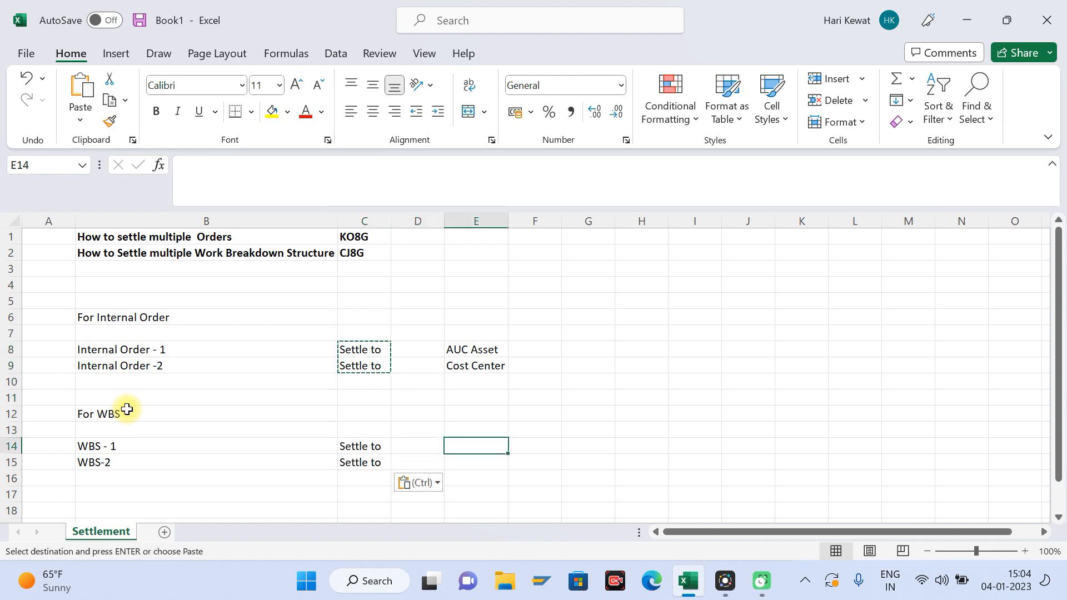
{"action": "type", "text": "AUC"}
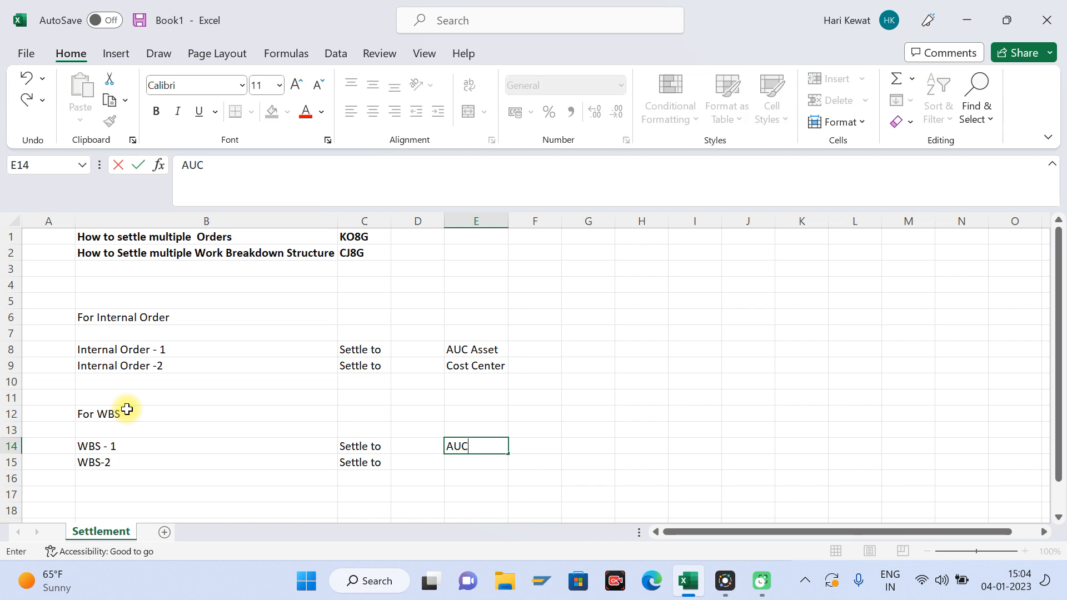
{"action": "type", "text": " 1"}
{"action": "key", "text": "Return"}
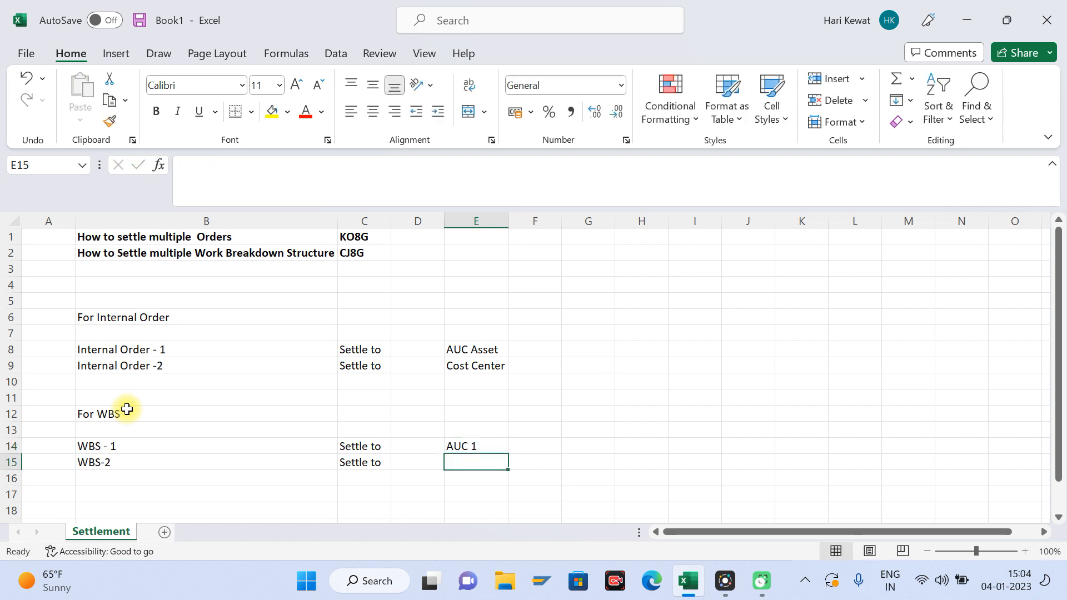
{"action": "type", "text": "AUC2"}
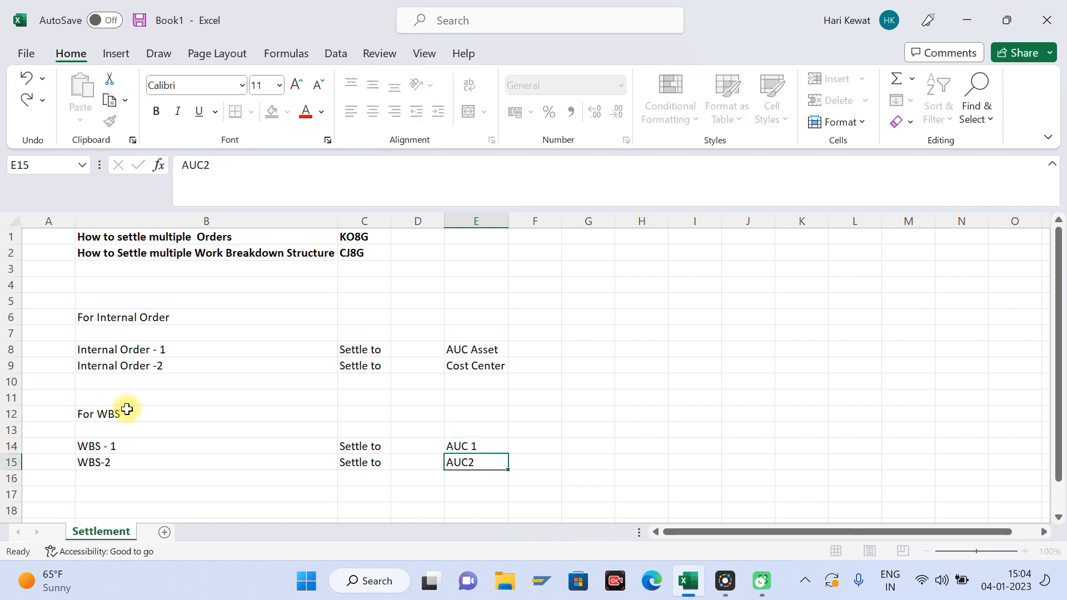
{"action": "key", "text": "Return"}
{"action": "key", "text": "Up"}
{"action": "key", "text": "Up"}
{"action": "key", "text": "Down"}
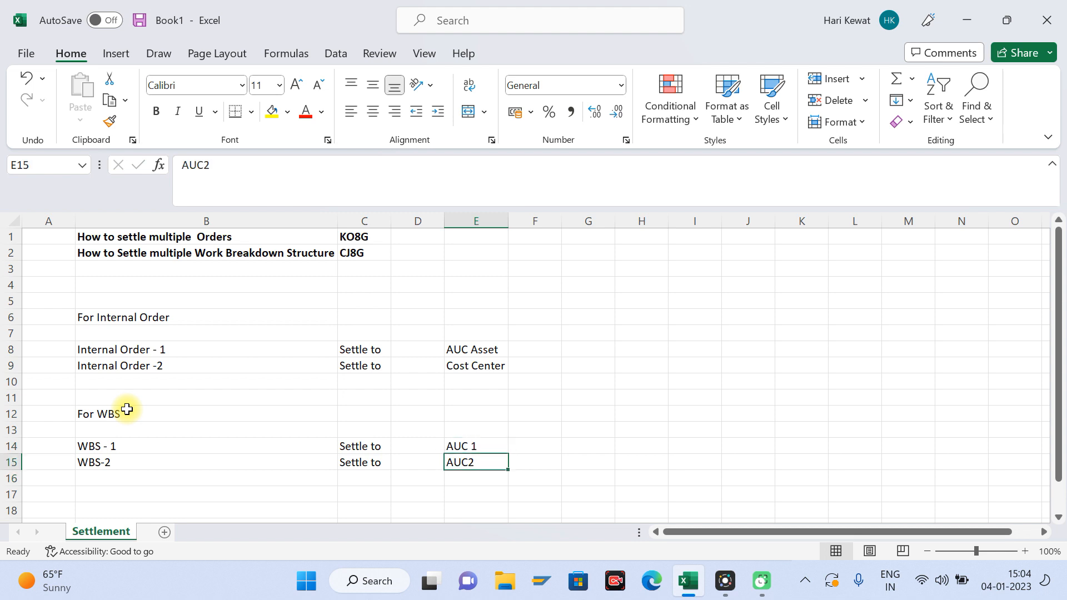
{"action": "key", "text": "Up"}
{"action": "key", "text": "Left"}
{"action": "key", "text": "Left"}
{"action": "key", "text": "Left"}
{"action": "key", "text": "Left"}
{"action": "key", "text": "Right"}
Step: Enter the transaction code "CJ88" in cell H13 and clear it again
{"action": "key", "text": "Right"}
{"action": "key", "text": "Right"}
{"action": "key", "text": "Right"}
{"action": "key", "text": "Right"}
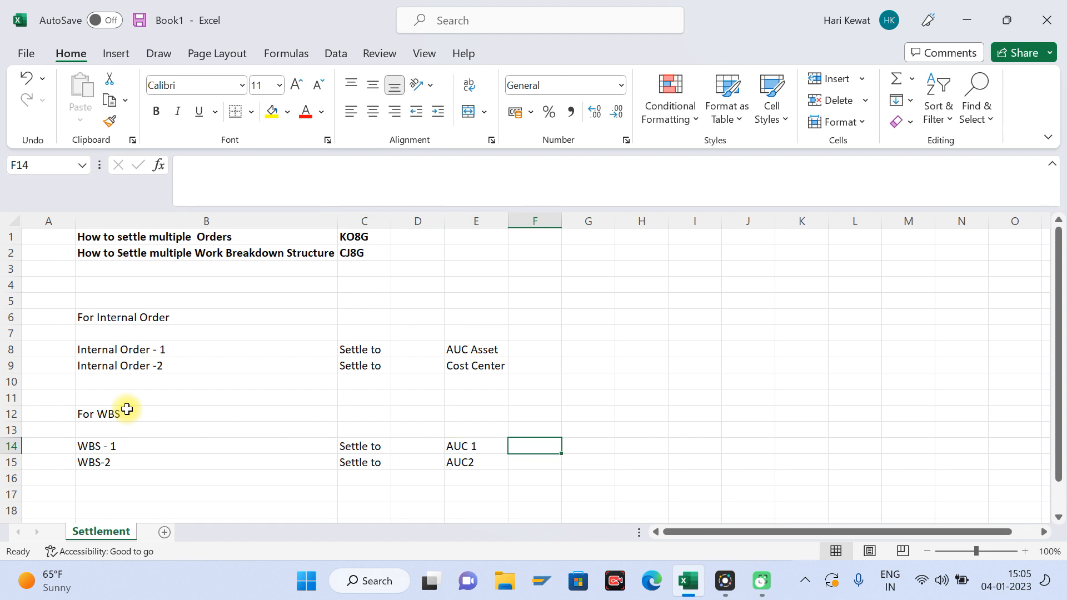
{"action": "key", "text": "Up"}
{"action": "key", "text": "Right"}
{"action": "key", "text": "Right"}
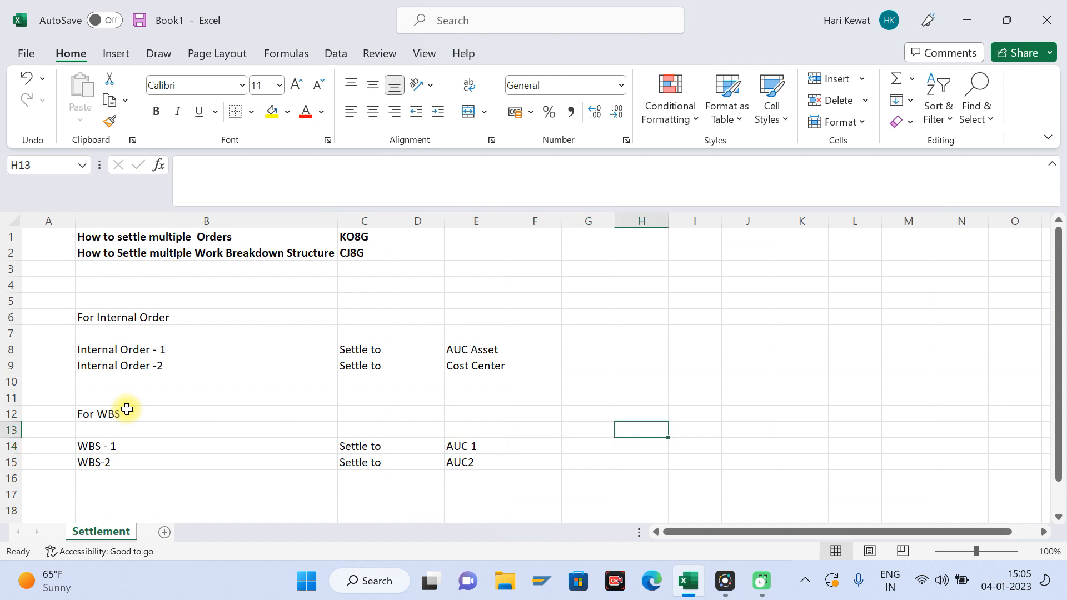
{"action": "type", "text": "CK"}
{"action": "key", "text": "BackSpace"}
{"action": "type", "text": "J**"}
{"action": "key", "text": "BackSpace"}
{"action": "type", "text": "88"}
{"action": "key", "text": "Return"}
{"action": "key", "text": "Up"}
{"action": "key", "text": "Delete"}
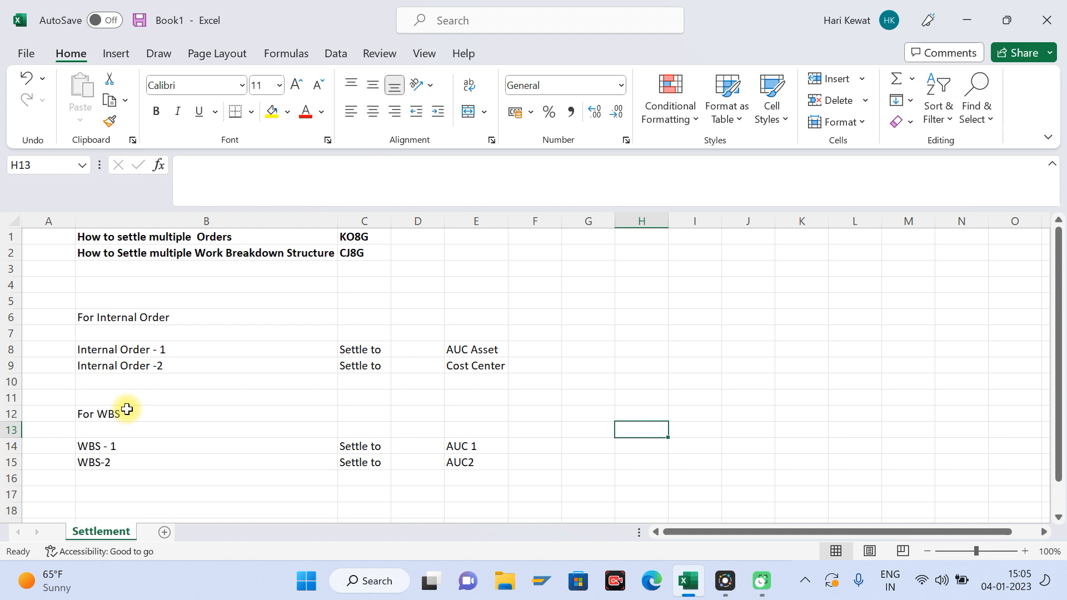
Step: Enter the transaction code "CJ8G" in cell H12 and clear it again
{"action": "key", "text": "Up"}
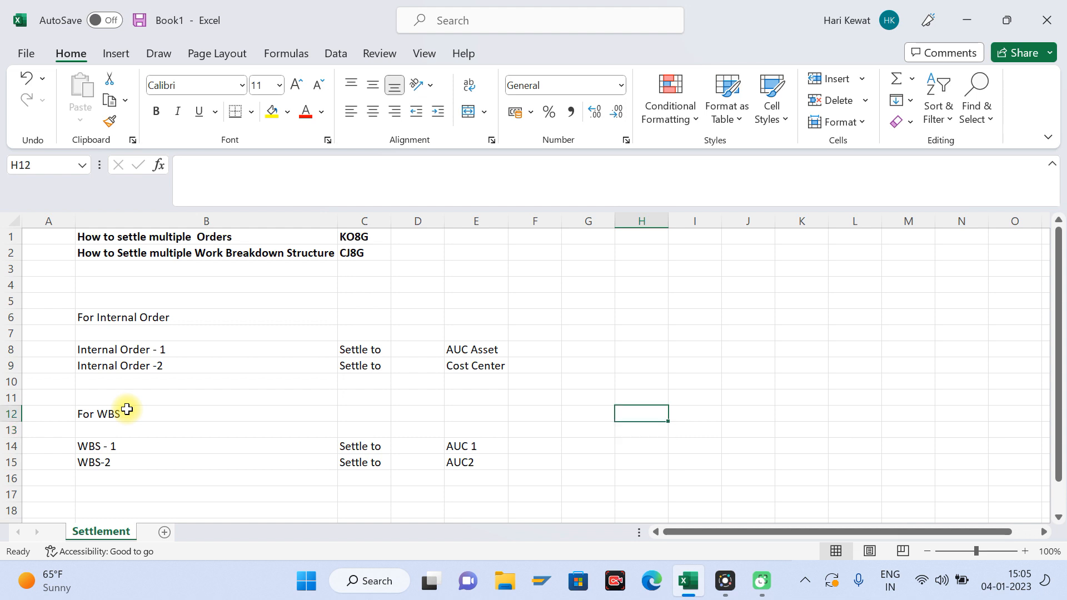
{"action": "type", "text": "CJ8G"}
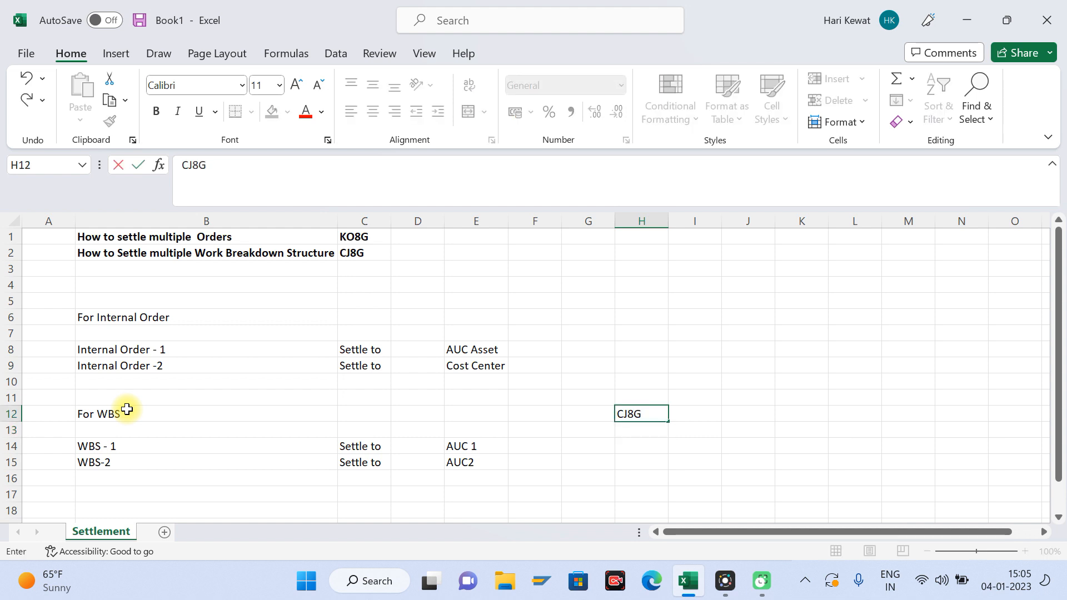
{"action": "key", "text": "Return"}
{"action": "key", "text": "Up"}
{"action": "key", "text": "Delete"}
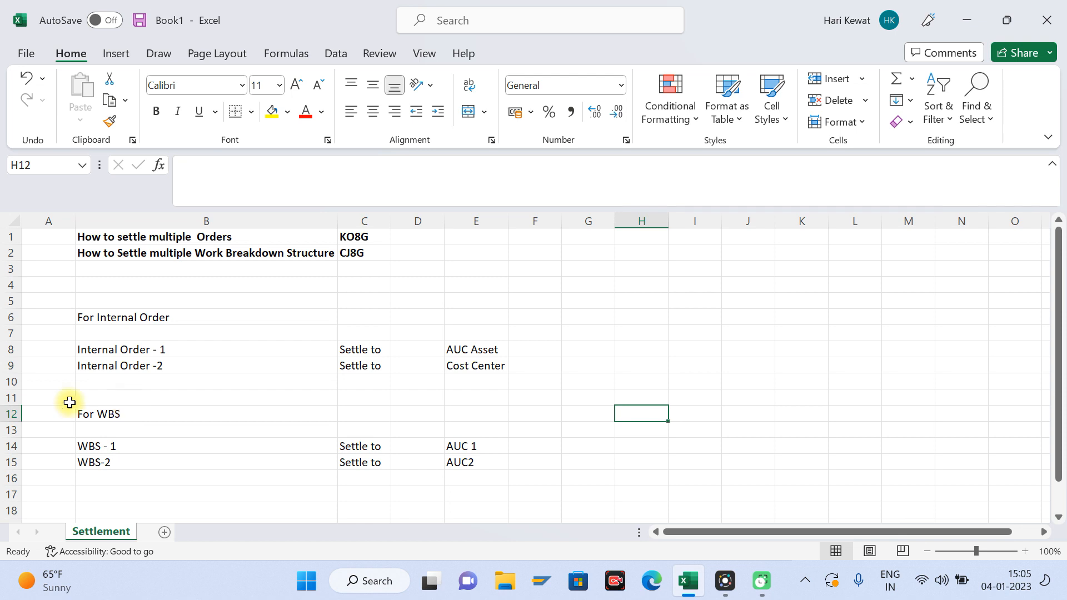
{"action": "left_click", "coordinate": [176, 365]}
{"action": "key", "text": "Up"}
{"action": "key", "text": "Up"}
{"action": "key", "text": "Up"}
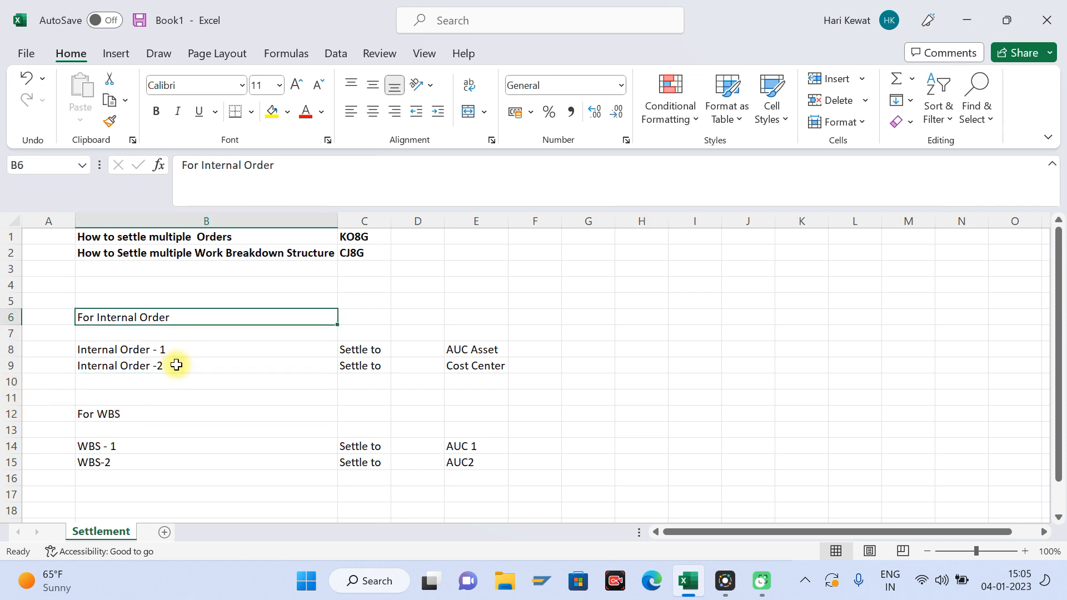
Step: Switch to SAP Logon, open the system connection and try to log on with the user name and account password
{"action": "left_click", "coordinate": [541, 582]}
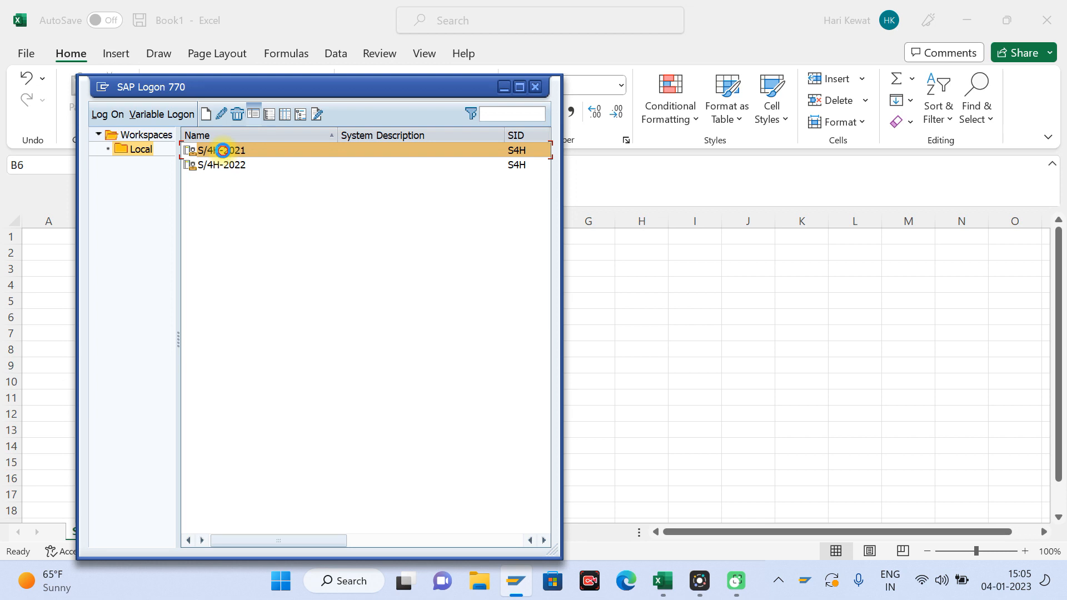
{"action": "double_click", "coordinate": [222, 149]}
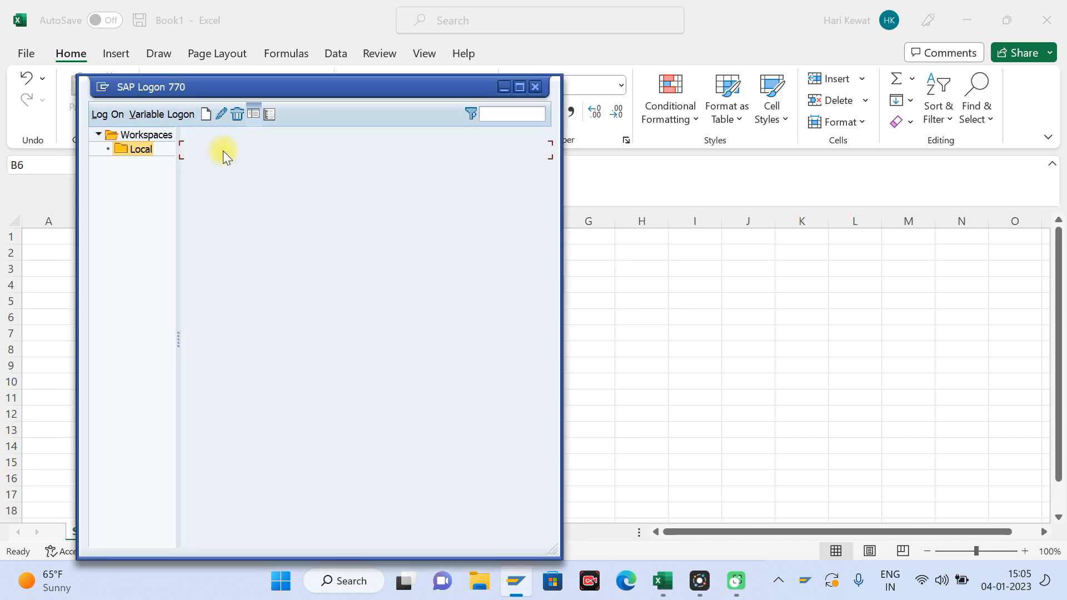
{"action": "type", "text": "HariharK1"}
{"action": "key", "text": "Tab"}
{"action": "type", "text": "************"}
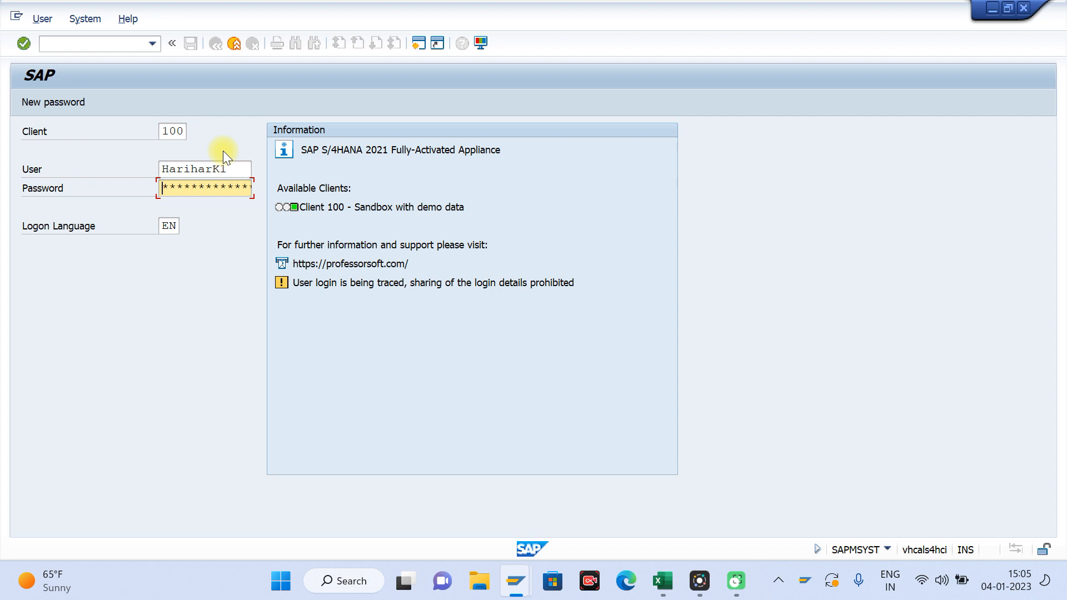
{"action": "type", "text": "******"}
{"action": "key", "text": "Return"}
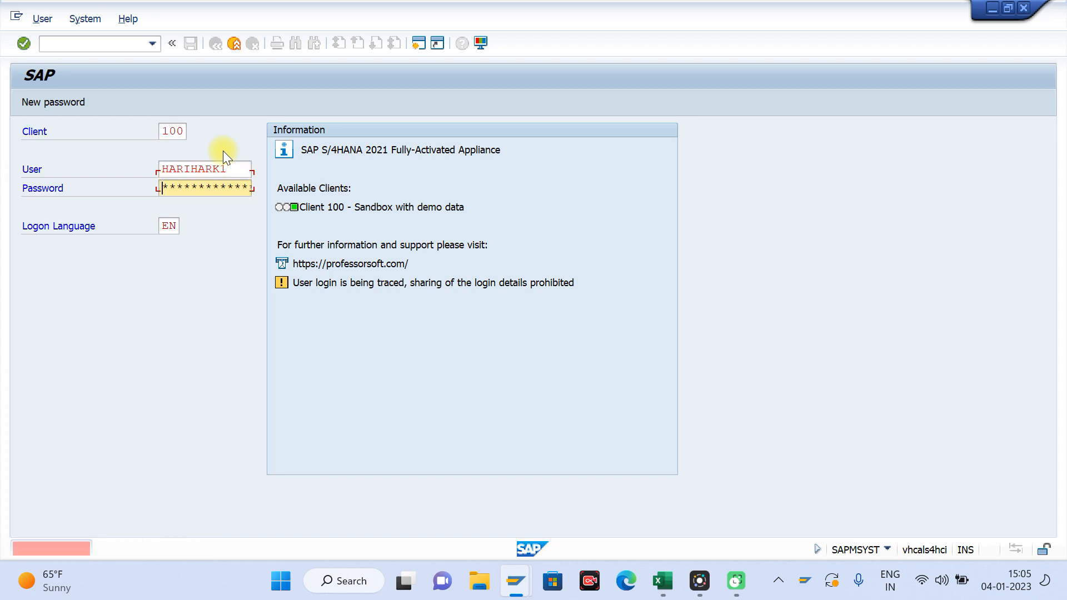
Step: Re-enter the account password and log on to SAP
{"action": "type", "text": "*******"}
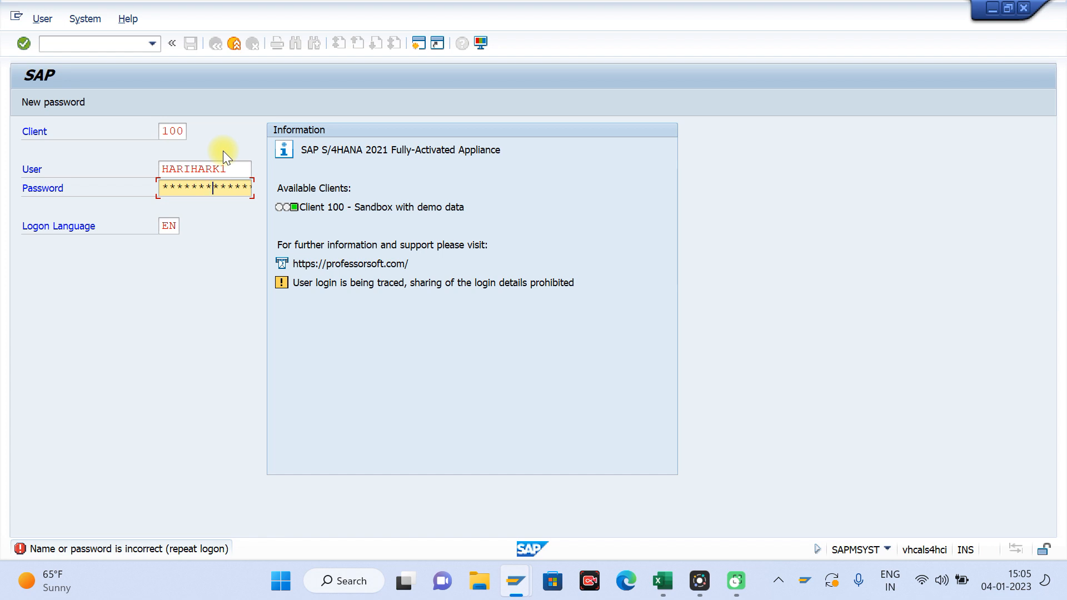
{"action": "key", "text": "Return"}
{"action": "key", "text": "Return"}
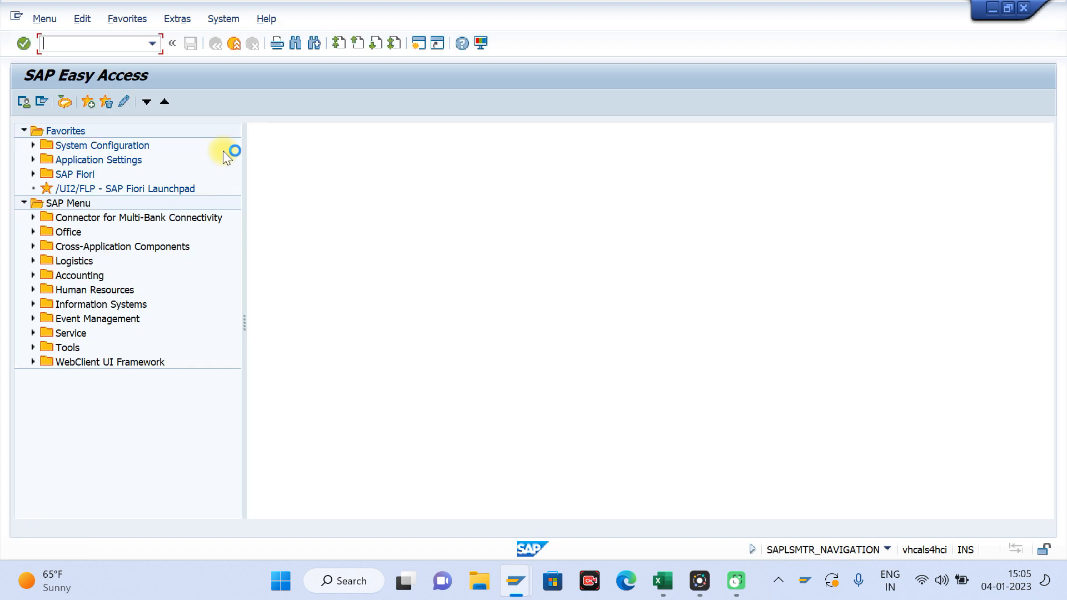
Step: Start transaction KO01 and begin an internal order in controlling area WAKE with order type 1019
{"action": "type", "text": "ko01"}
{"action": "key", "text": "Return"}
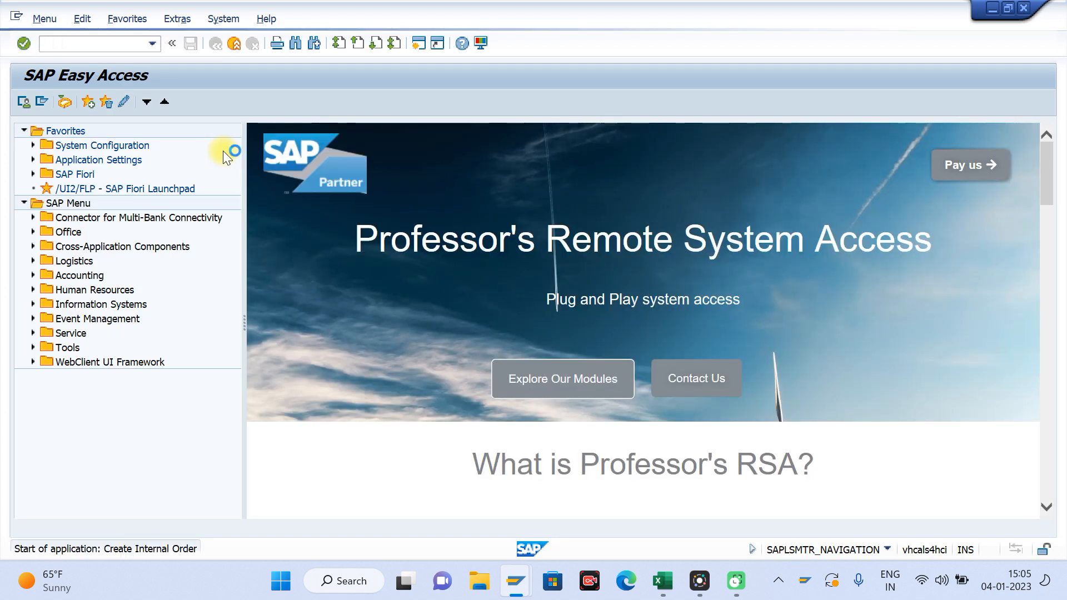
{"action": "type", "text": "wake"}
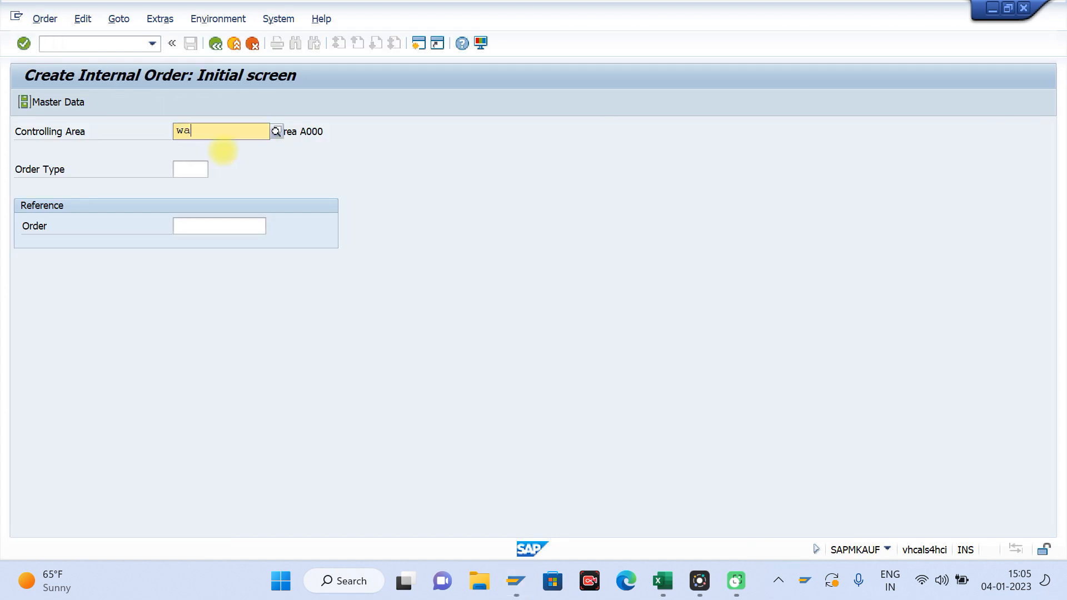
{"action": "key", "text": "Tab"}
{"action": "key", "text": "Return"}
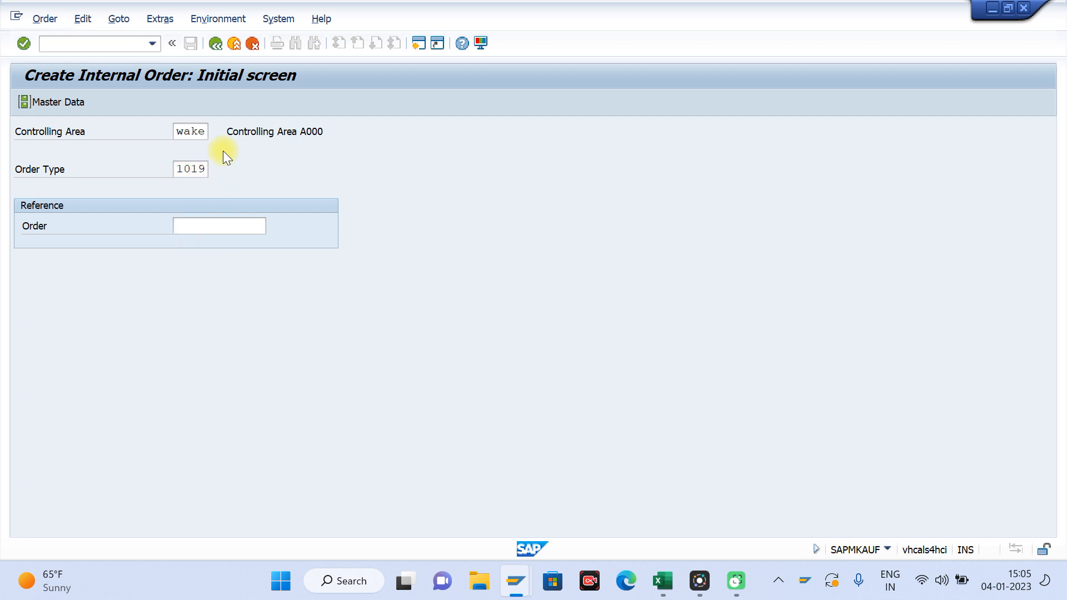
{"action": "key", "text": "Return"}
{"action": "key", "text": "Return"}
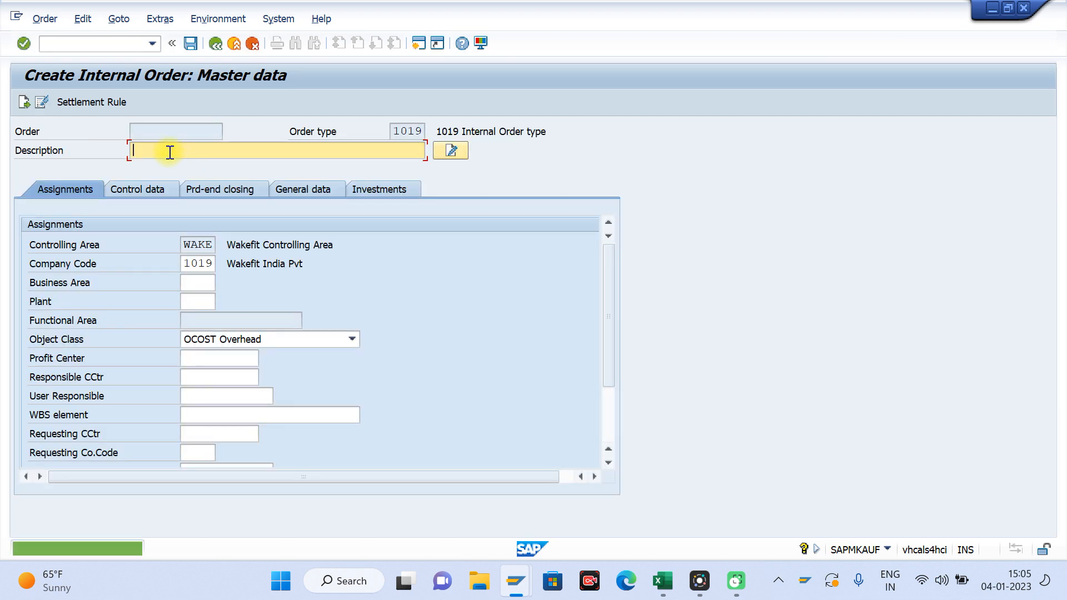
Step: Enter the order description "Internal Order -1 Settlement from KO8G"
{"action": "type", "text": "I"}
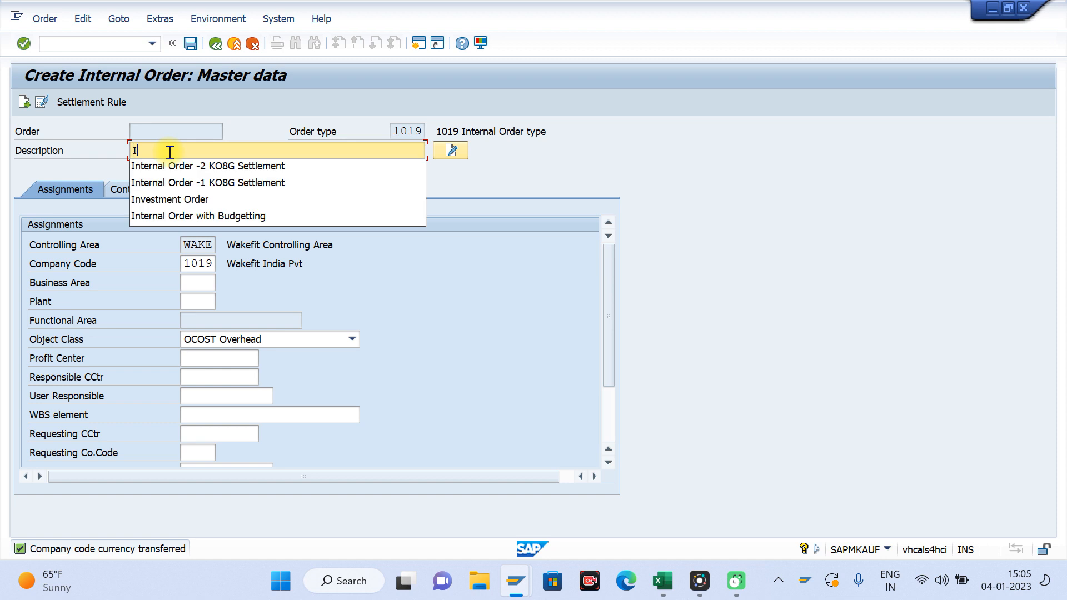
{"action": "type", "text": "nternal Order -1"}
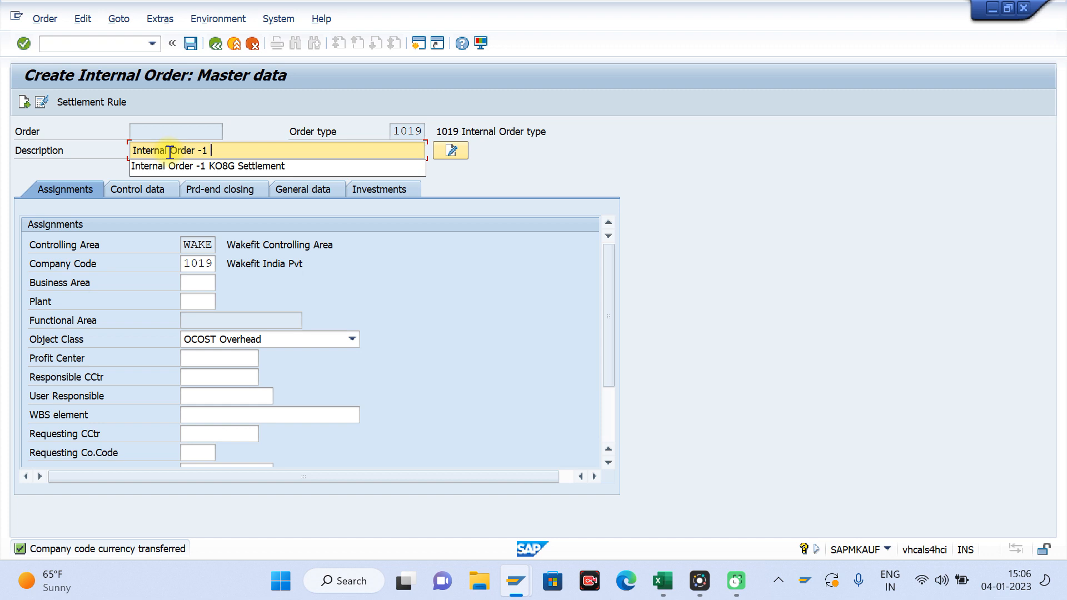
{"action": "type", "text": " Set"}
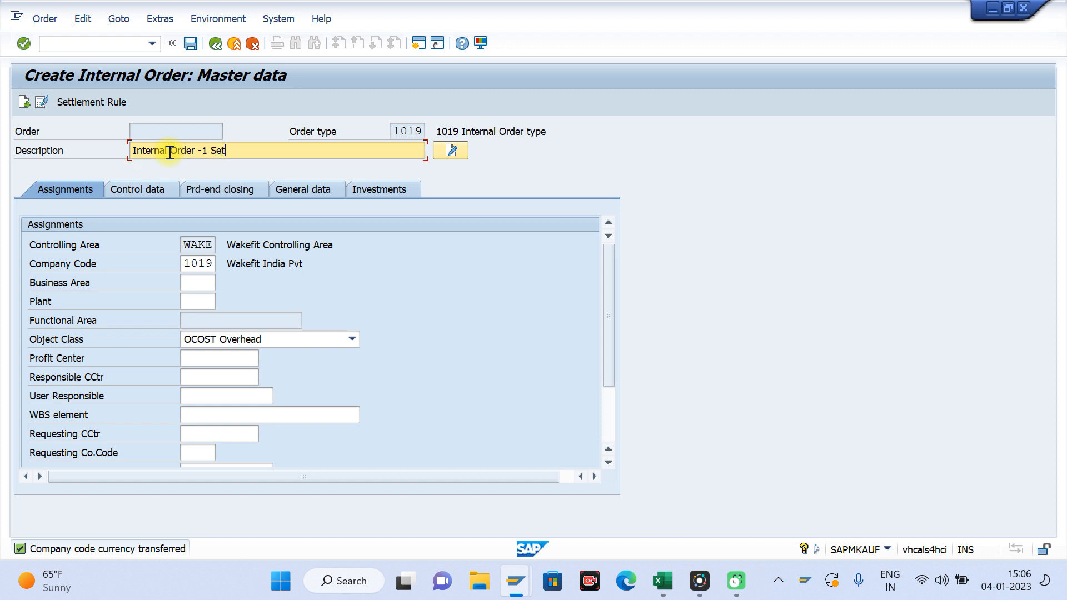
{"action": "type", "text": "tlement from KO8g"}
{"action": "key", "text": "BackSpace"}
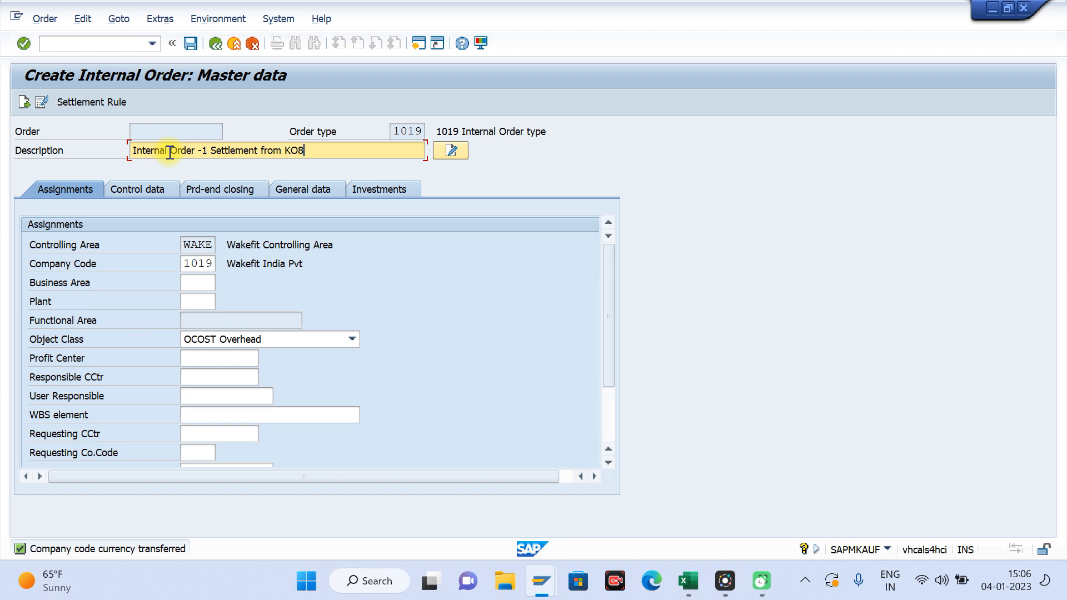
{"action": "type", "text": "G"}
{"action": "left_click", "coordinate": [168, 151]}
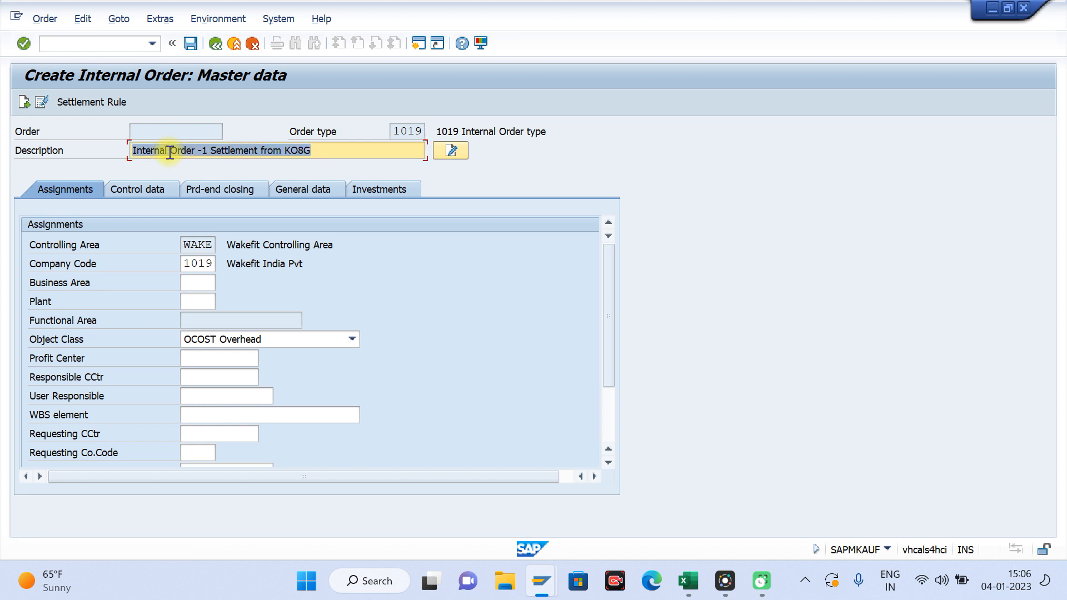
Step: Assign profit center WAKBIKEPC1 to the internal order and release the order
{"action": "left_click", "coordinate": [228, 359]}
{"action": "key", "text": "Down"}
{"action": "key", "text": "Return"}
{"action": "left_click", "coordinate": [162, 189]}
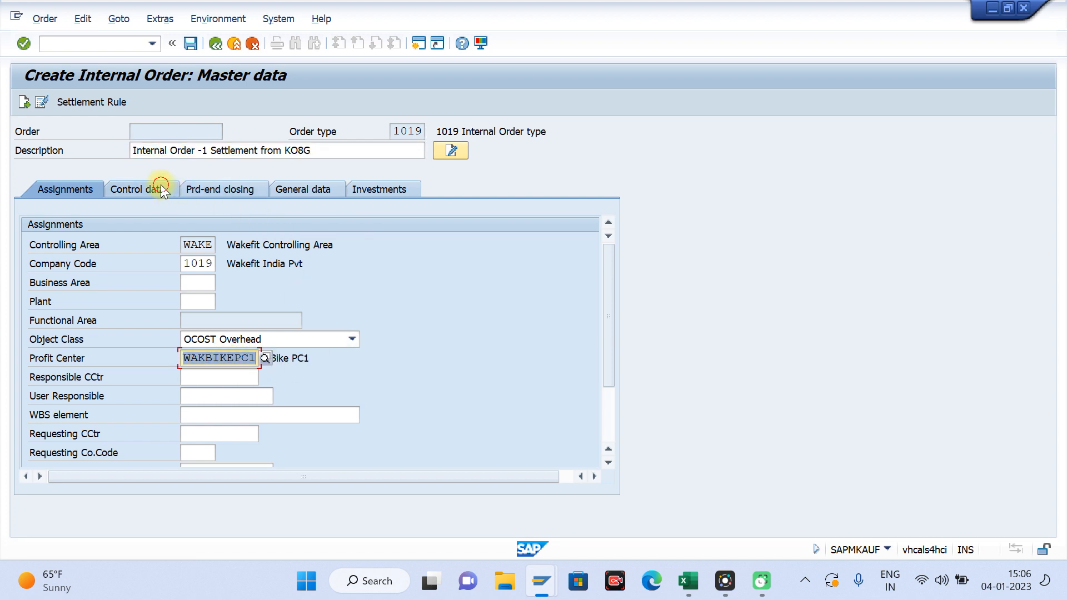
{"action": "left_click", "coordinate": [512, 245]}
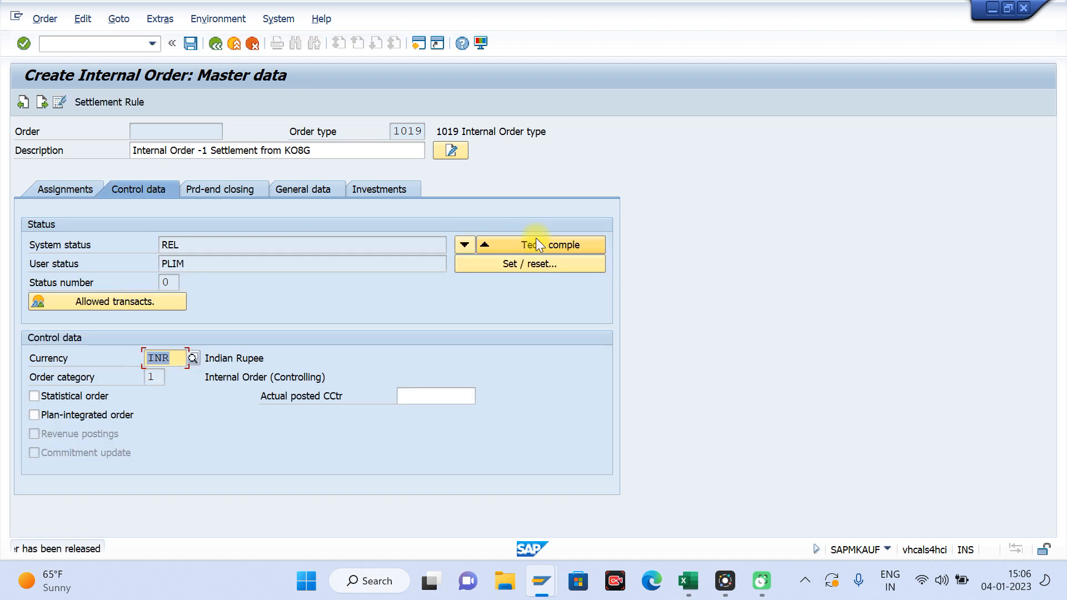
{"action": "left_click", "coordinate": [191, 44]}
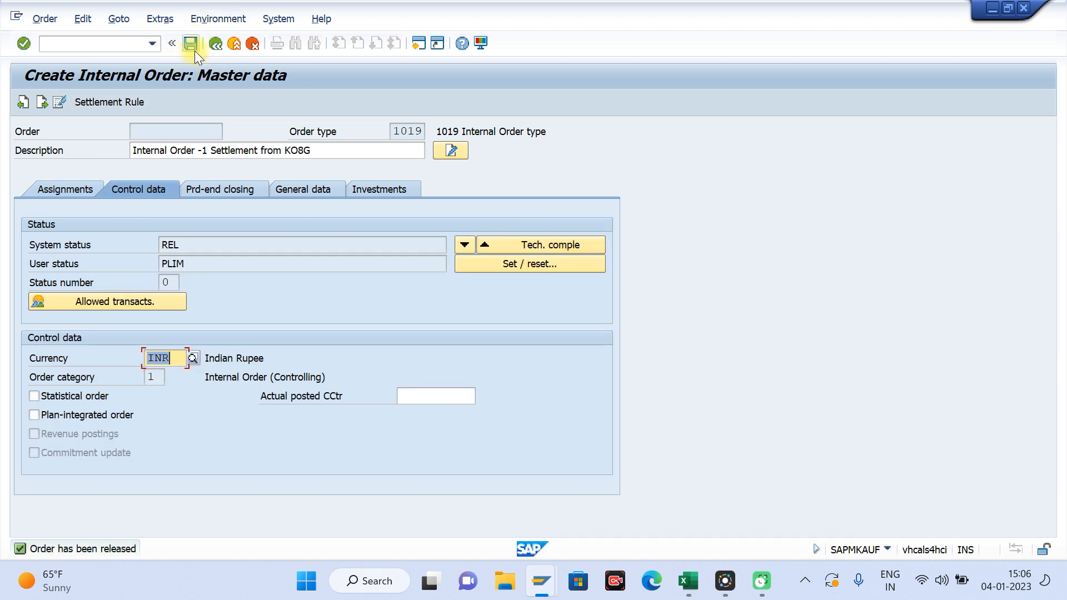
Step: Open the order's settlement rule and view the available receiver categories without choosing one
{"action": "left_click", "coordinate": [110, 100]}
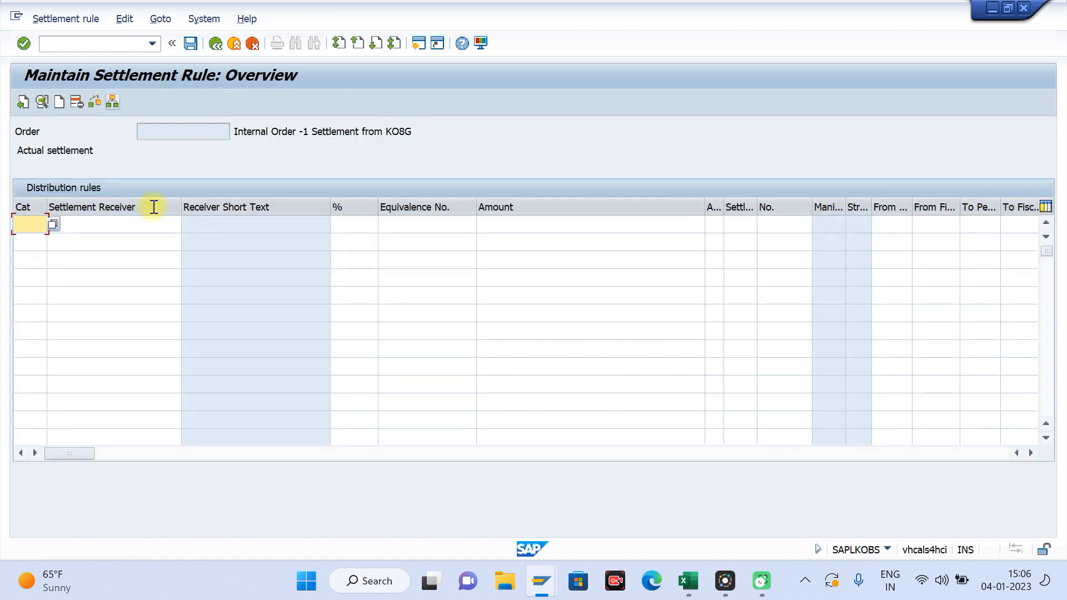
{"action": "left_click", "coordinate": [50, 225]}
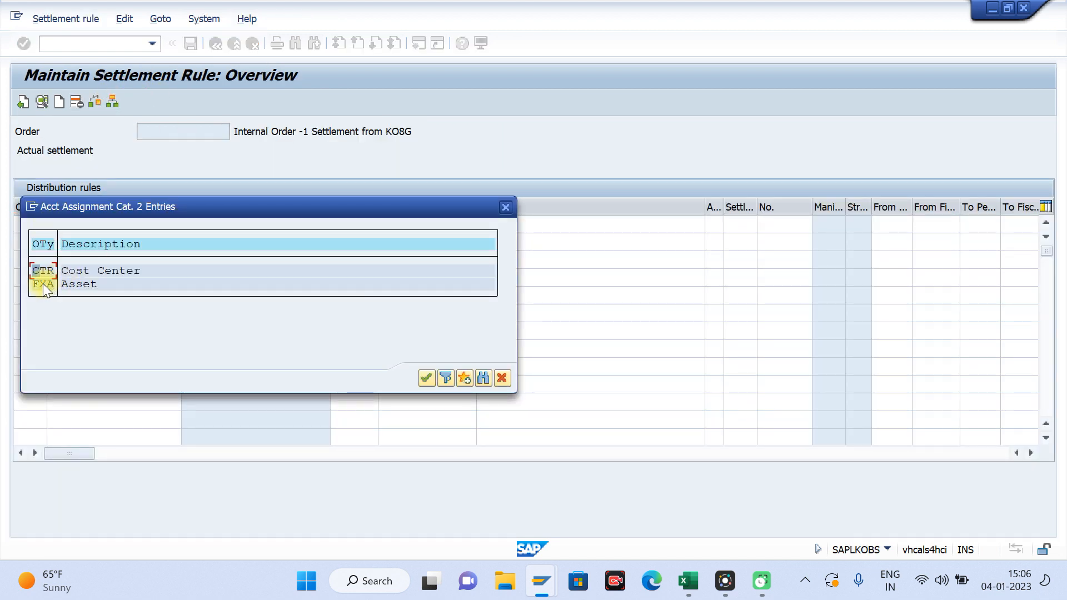
{"action": "left_click", "coordinate": [509, 207]}
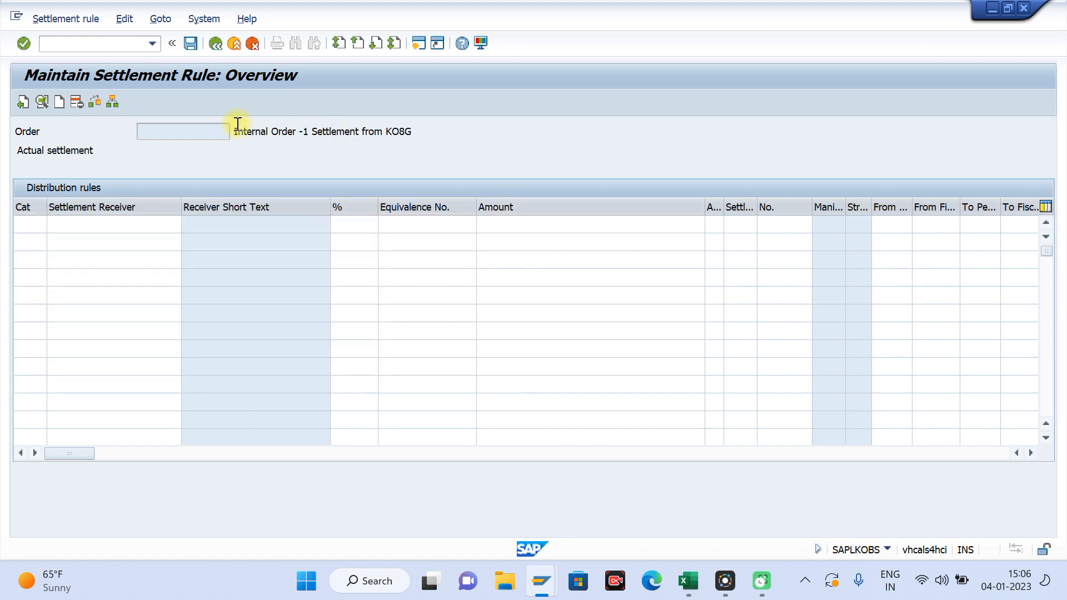
Step: Start creating an asset of asset class AUC in company code 1019 in a separate session
{"action": "key", "text": "shift+F3"}
{"action": "type", "text": "a"}
{"action": "key", "text": "Return"}
{"action": "type", "text": "auc"}
{"action": "key", "text": "Return"}
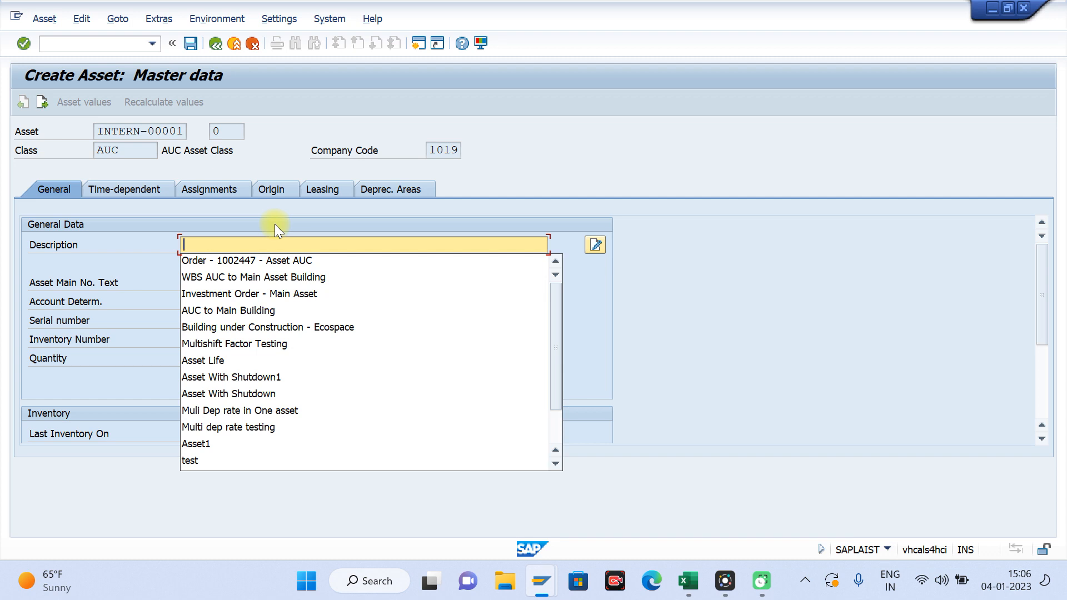
Step: Enter the asset description "IO AUC from KO8G"
{"action": "type", "text": "IO fr"}
{"action": "key", "text": "BackSpace"}
{"action": "key", "text": "BackSpace"}
{"action": "type", "text": "AUC from"}
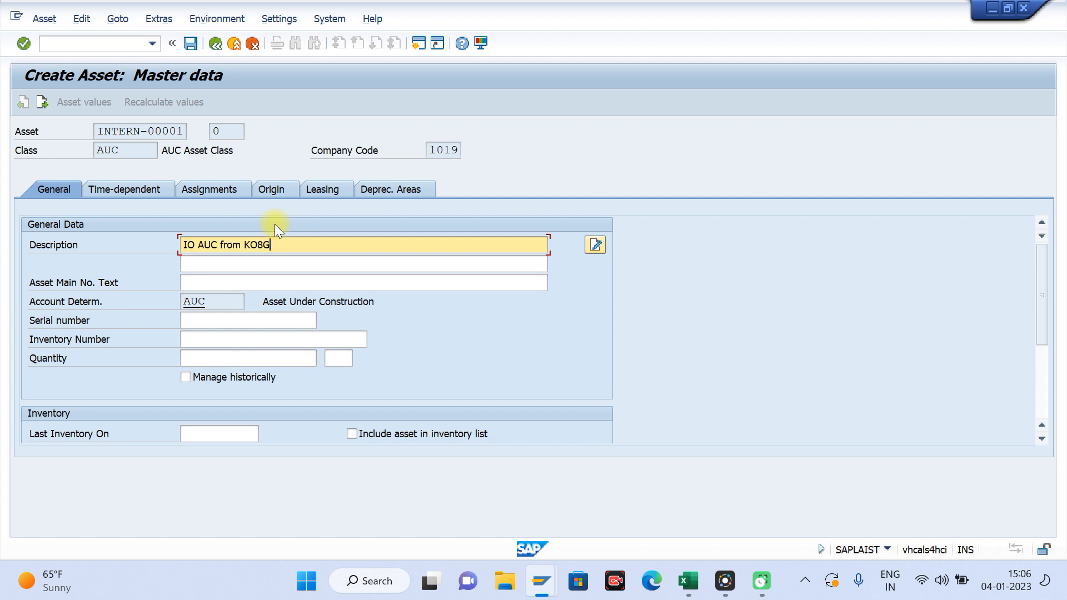
{"action": "type", "text": " KO8G"}
{"action": "key", "text": "Return"}
Step: Fill in the asset's time-dependent assignment from the suggested entries and save the new asset
{"action": "left_click", "coordinate": [118, 188]}
{"action": "left_click", "coordinate": [212, 260]}
{"action": "key", "text": "Down"}
{"action": "key", "text": "Return"}
{"action": "key", "text": "Return"}
{"action": "key", "text": "ctrl+s"}
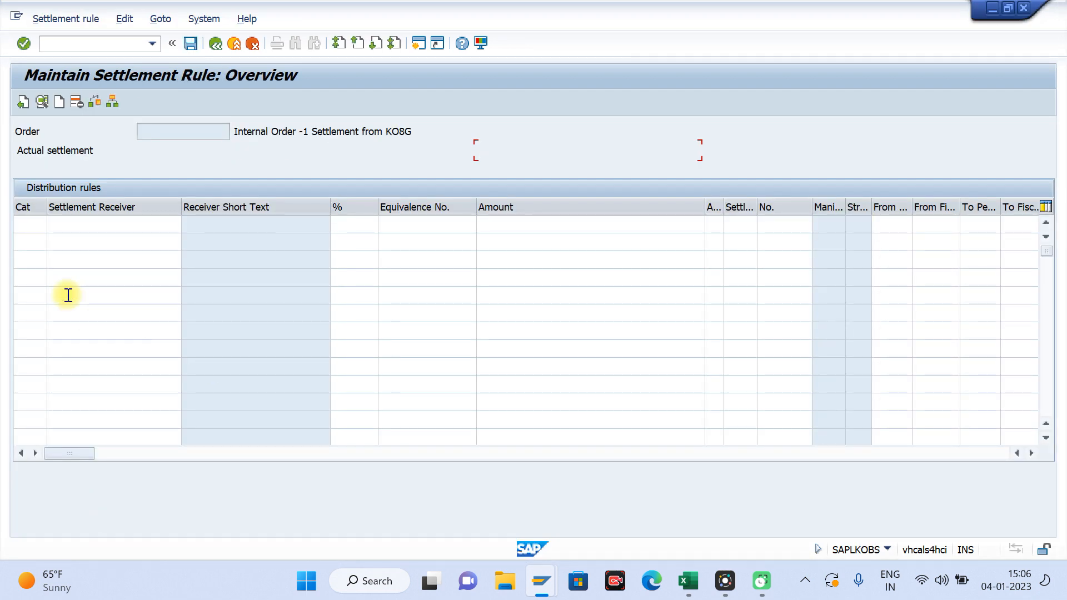
Step: Add a distribution rule with receiver category FXA and asset 400002 as the settlement receiver
{"action": "left_click", "coordinate": [23, 223]}
{"action": "key", "text": "Tab"}
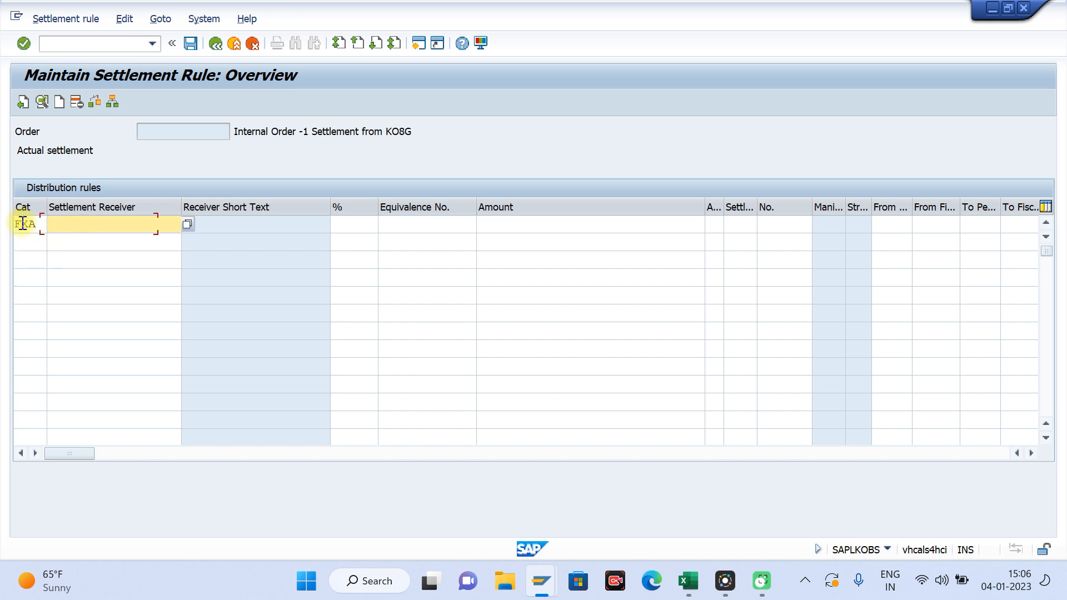
{"action": "type", "text": "40000"}
{"action": "type", "text": "2"}
{"action": "key", "text": "Return"}
{"action": "key", "text": "ctrl+s"}
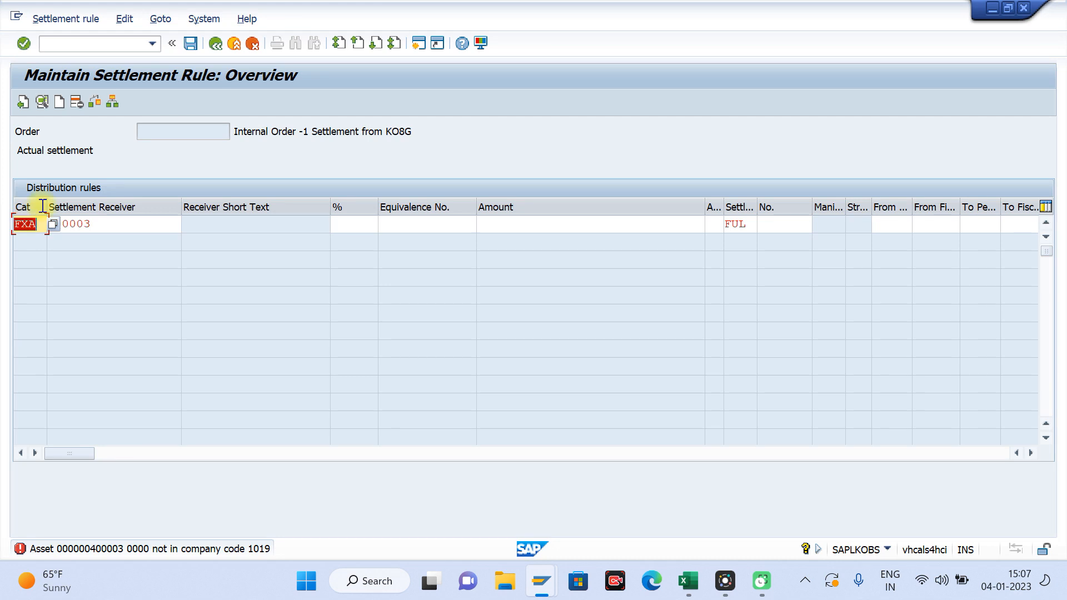
{"action": "type", "text": "40000"}
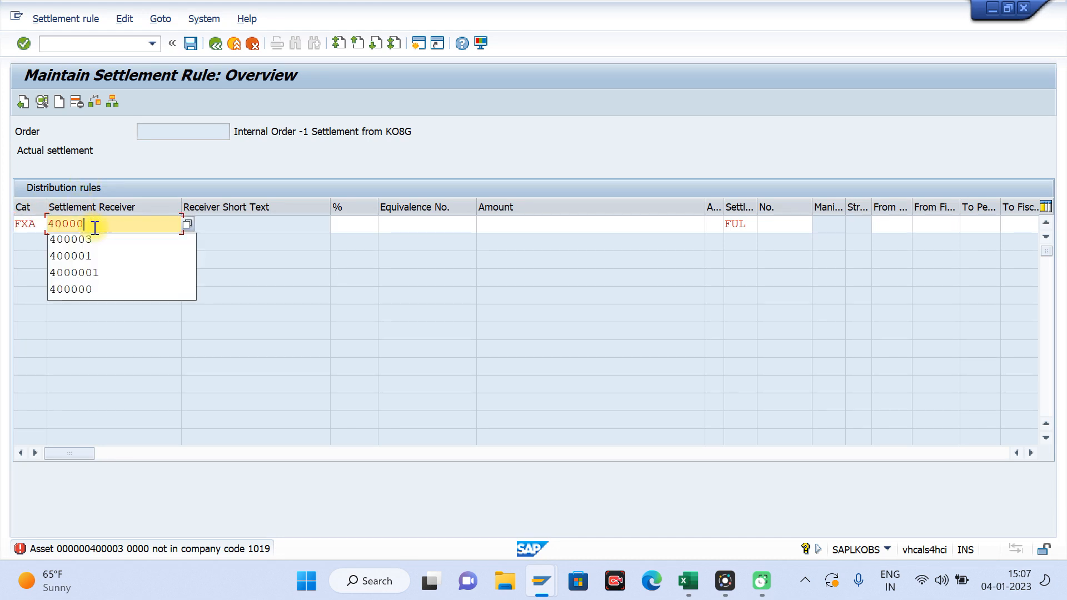
{"action": "type", "text": "2"}
{"action": "key", "text": "Return"}
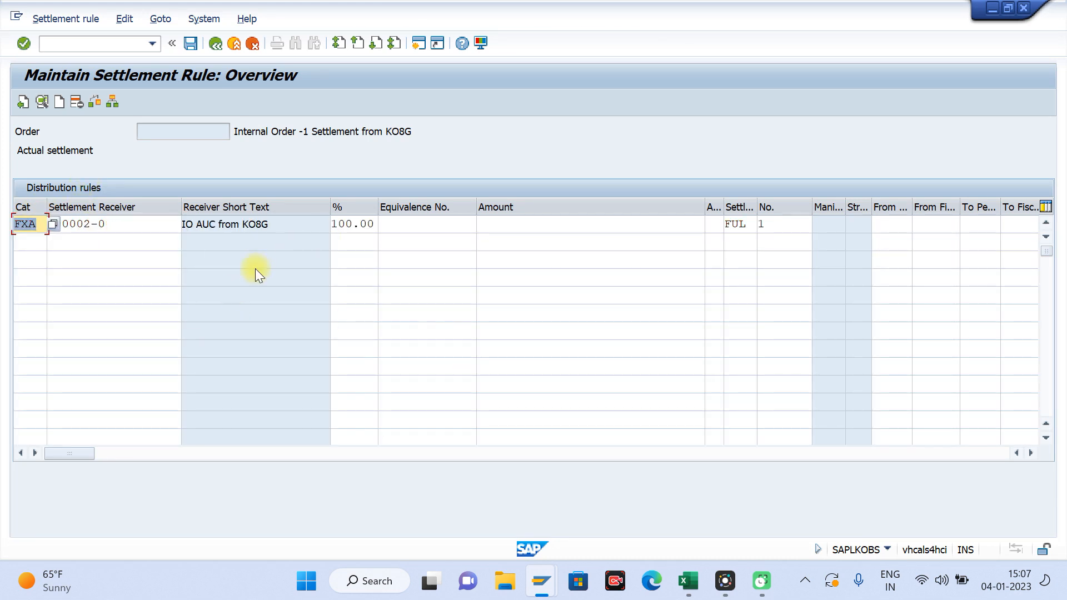
Step: Save the internal order with its settlement rule and reopen it in change mode
{"action": "left_click", "coordinate": [268, 231]}
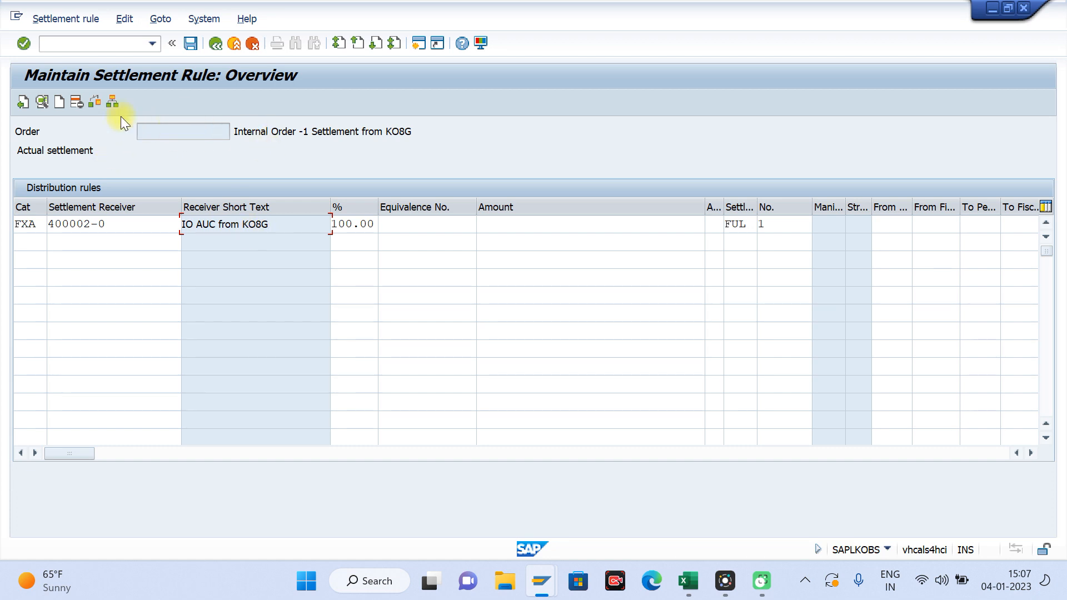
{"action": "left_click_drag", "start_coordinate": [115, 224], "coordinate": [38, 224]}
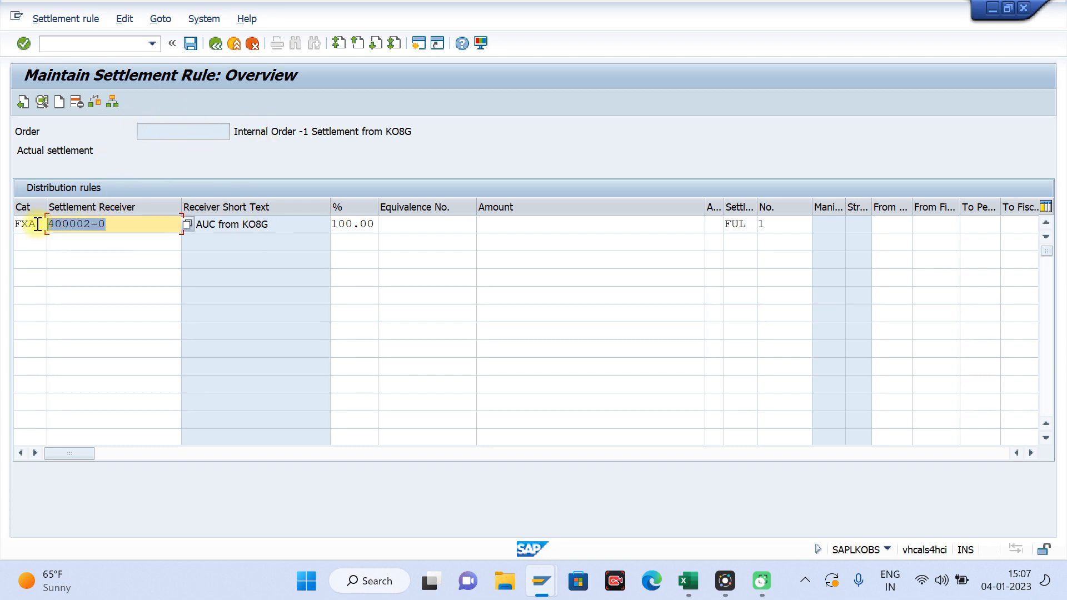
{"action": "left_click", "coordinate": [192, 44]}
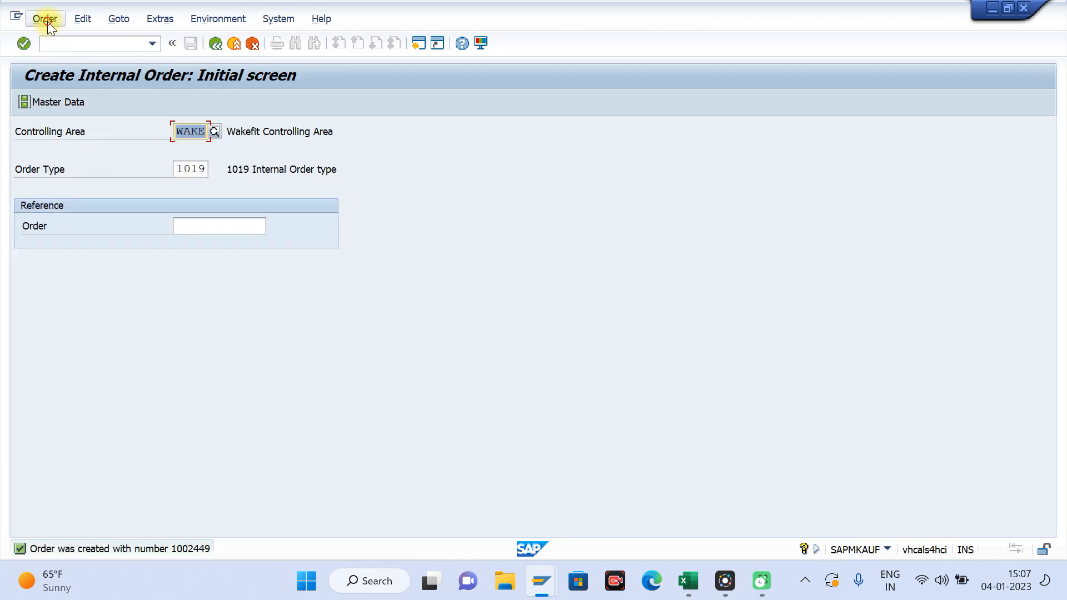
{"action": "left_click", "coordinate": [44, 18]}
{"action": "left_click", "coordinate": [65, 76]}
{"action": "key", "text": "Return"}
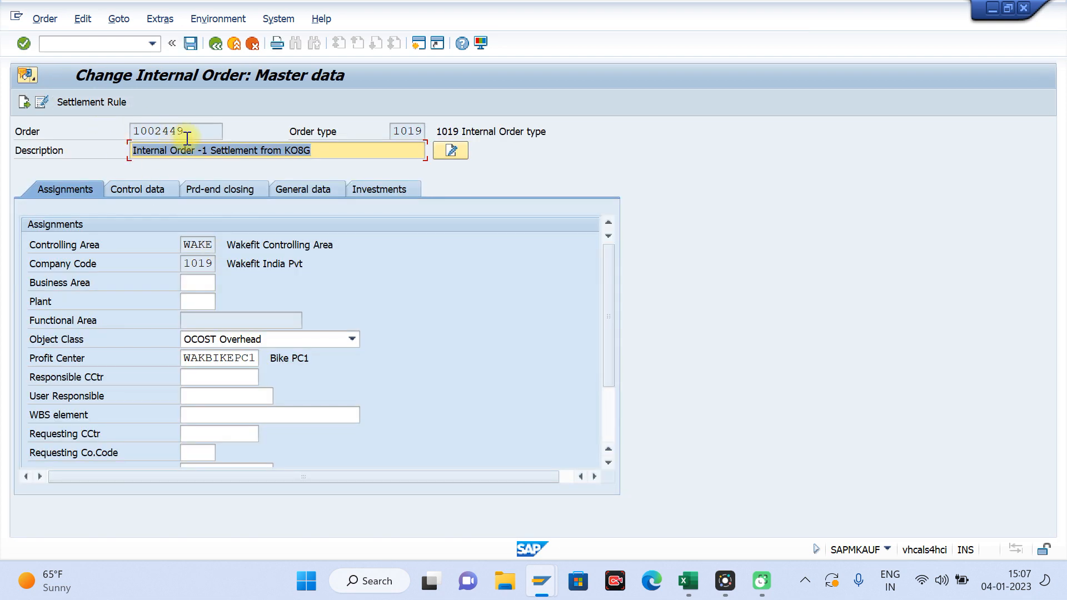
Step: Copy the internal order's number into cell G8 of the Excel sheet, leaving its settlement rule open in SAP
{"action": "left_click_drag", "start_coordinate": [184, 131], "coordinate": [107, 135]}
{"action": "key", "text": "ctrl+c"}
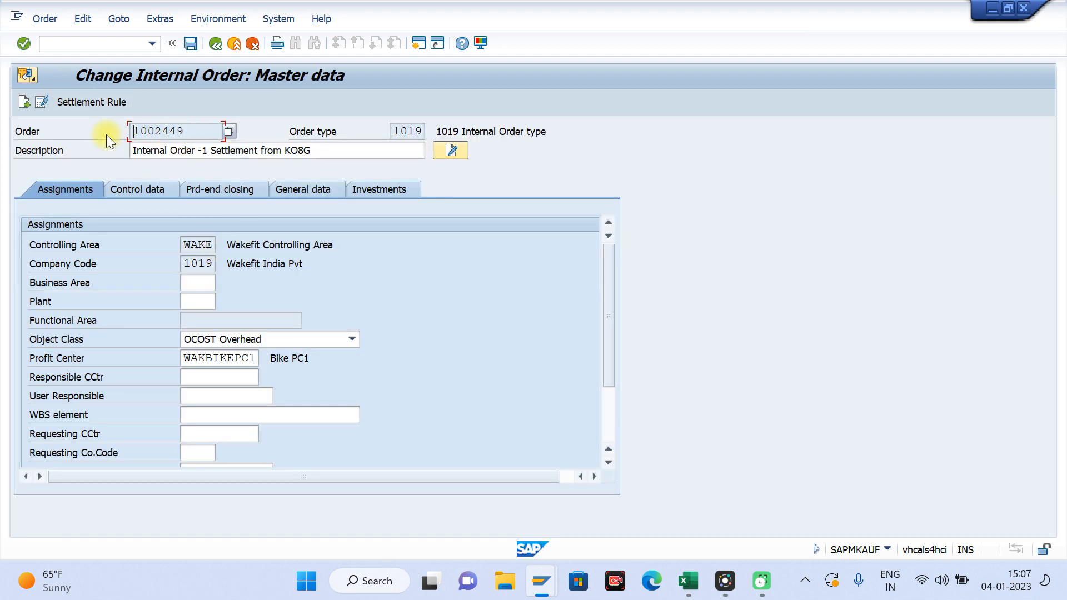
{"action": "left_click", "coordinate": [92, 104]}
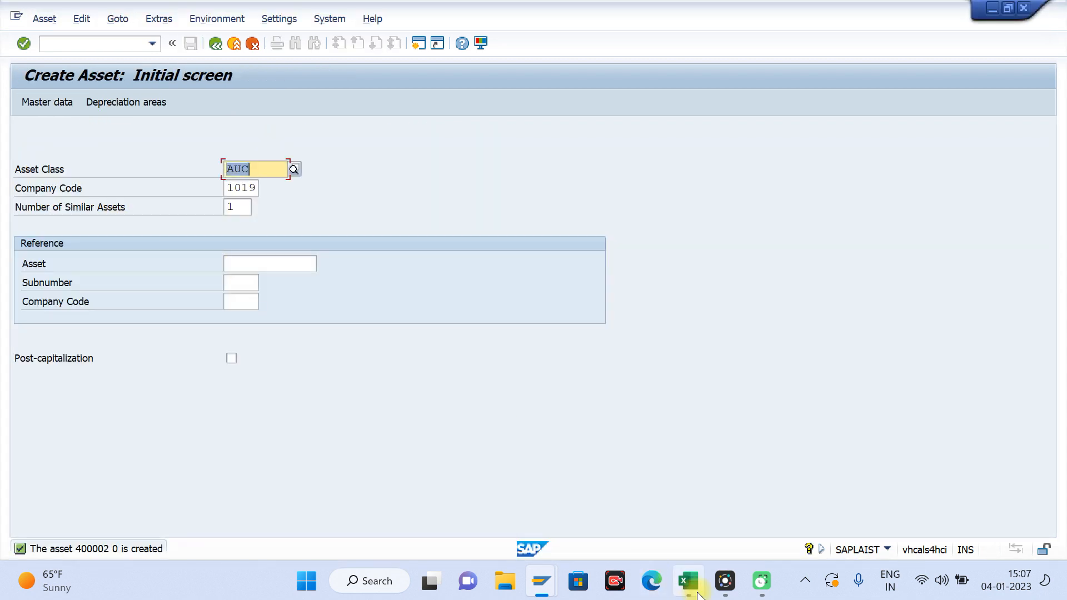
{"action": "left_click", "coordinate": [688, 580]}
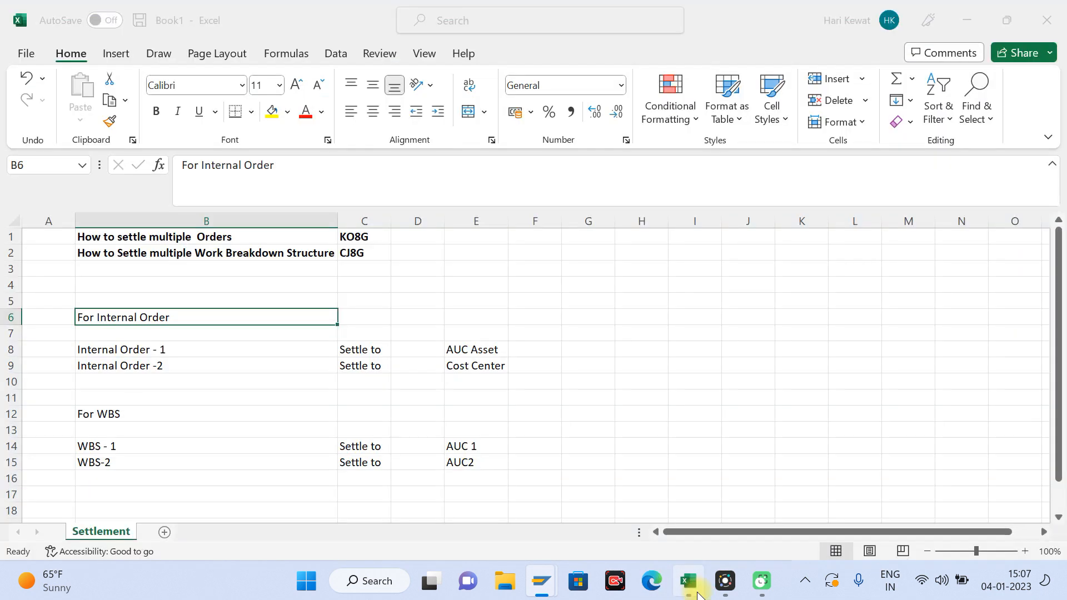
{"action": "left_click", "coordinate": [573, 350]}
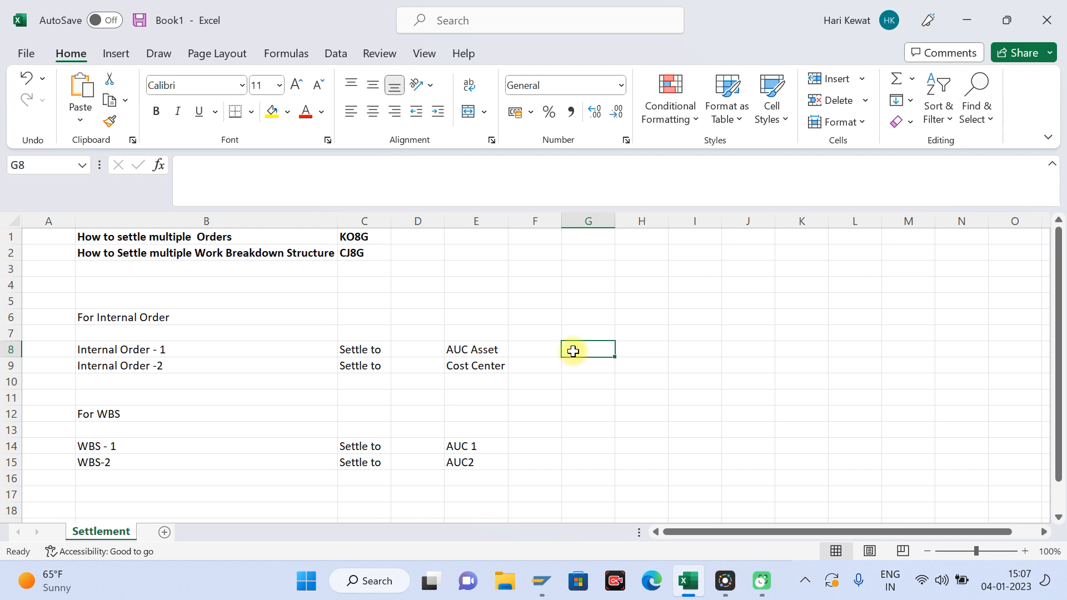
{"action": "key", "text": "ctrl+v"}
{"action": "left_click", "coordinate": [640, 349]}
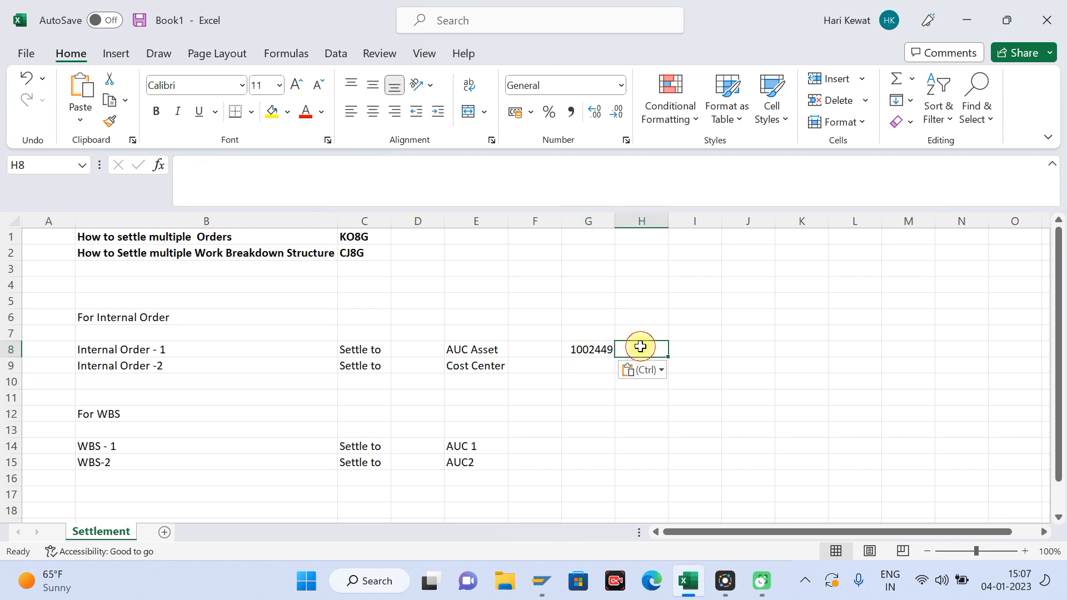
Step: Switch to the SAP asset session and exit the asset creation without saving the new asset
{"action": "key", "text": "alt+Tab"}
{"action": "key", "text": "Return"}
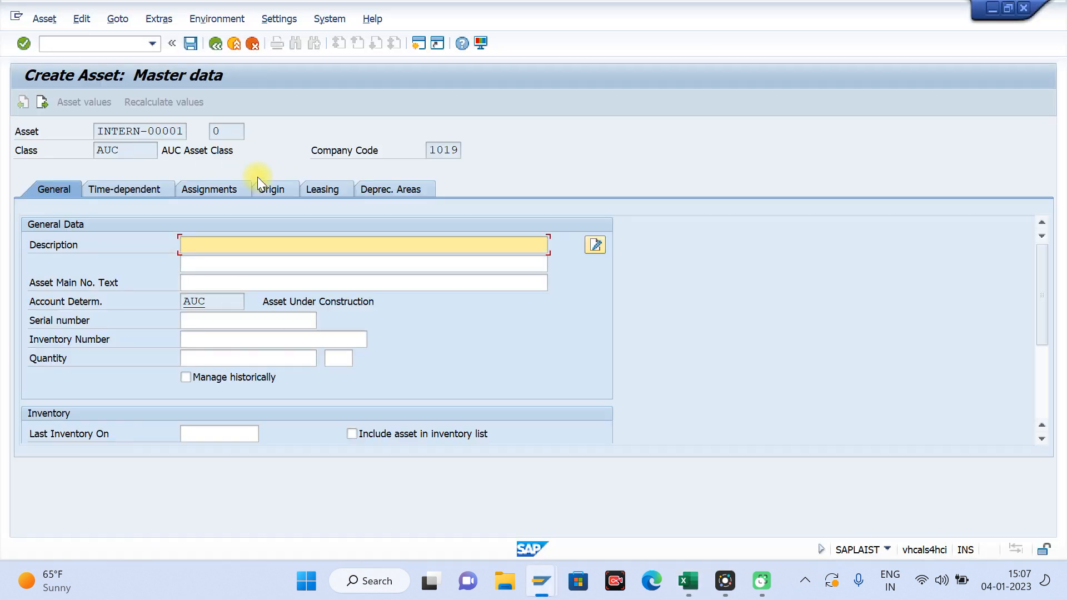
{"action": "left_click", "coordinate": [234, 43]}
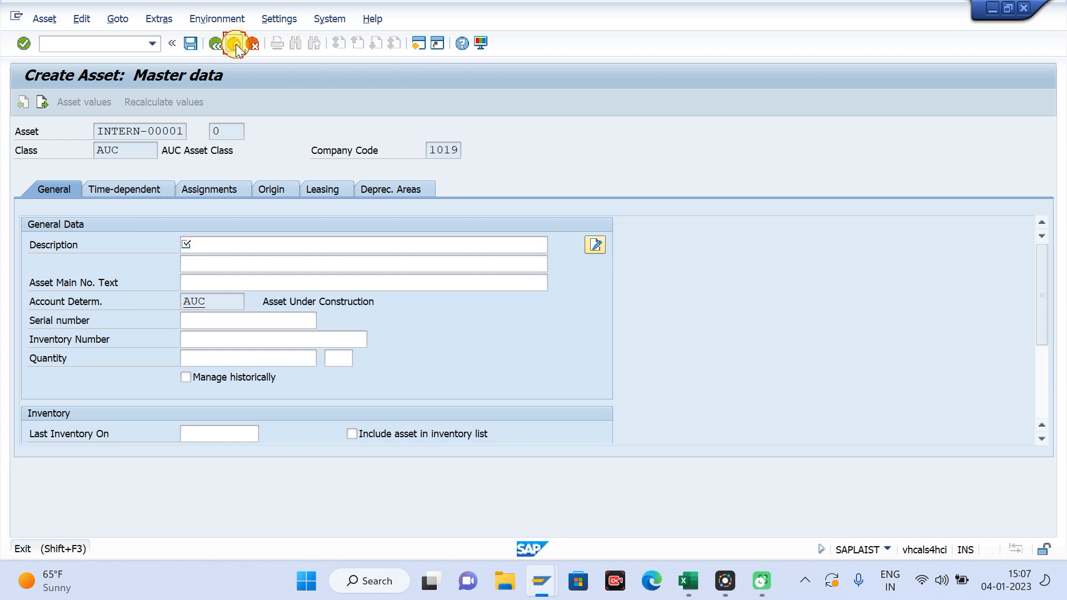
{"action": "left_click", "coordinate": [364, 311]}
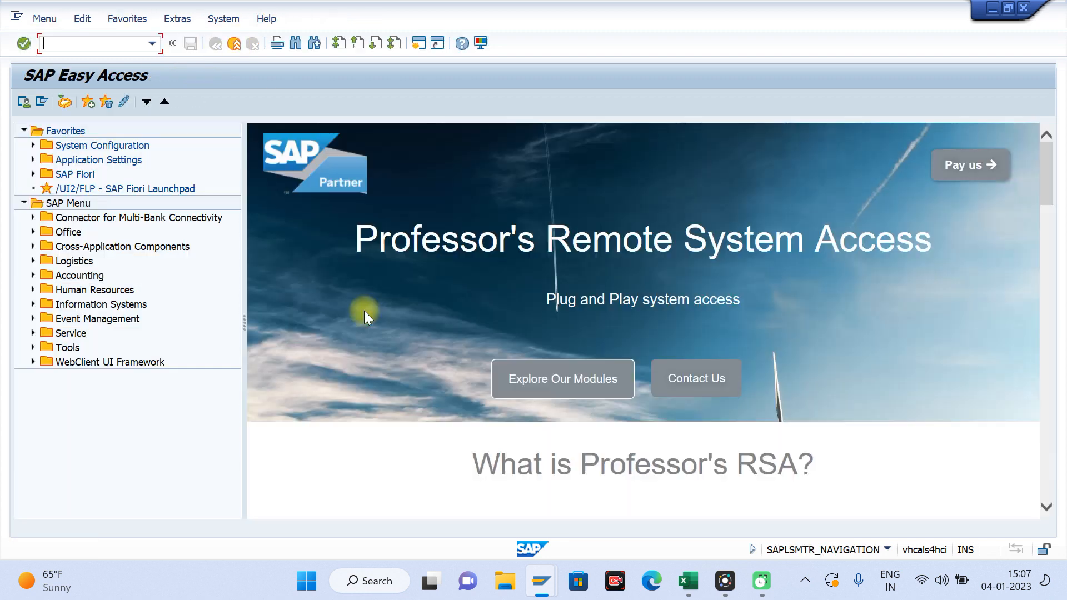
Step: Copy the settlement receiver from the order's settlement rule into cell H8 of the Excel sheet
{"action": "key", "text": "alt+Tab"}
{"action": "key", "text": "alt+Tab"}
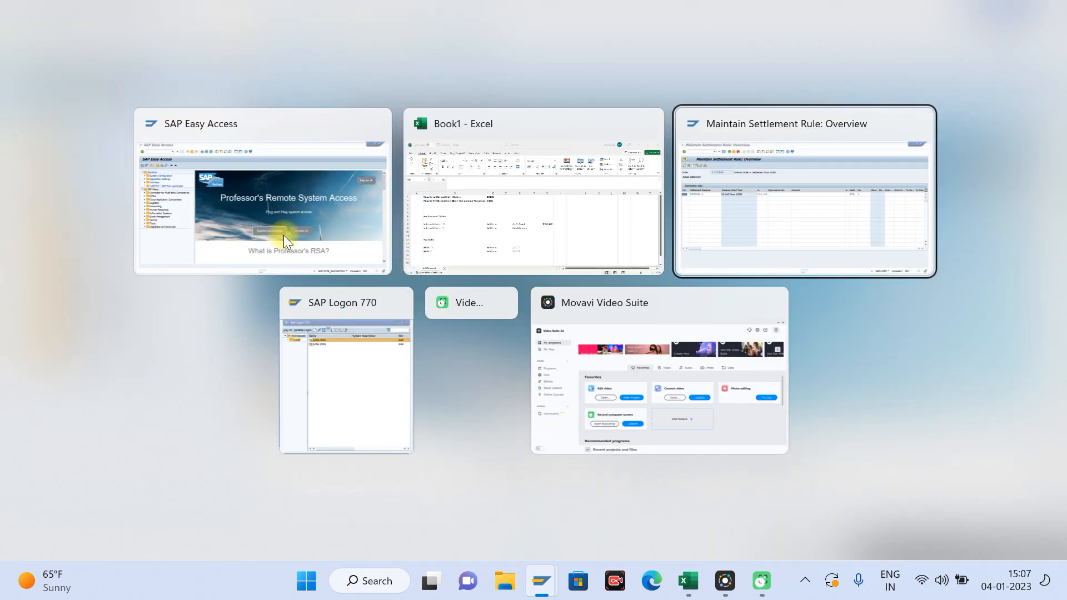
{"action": "key", "text": "Tab"}
{"action": "key", "text": "ctrl+c"}
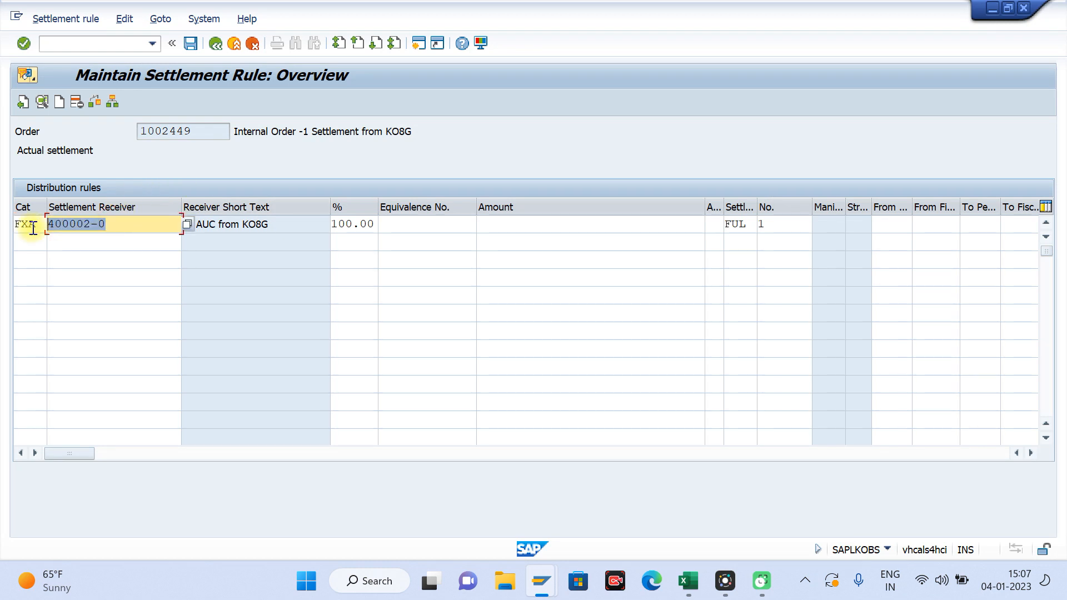
{"action": "key", "text": "alt+Tab"}
{"action": "key", "text": "alt+Tab"}
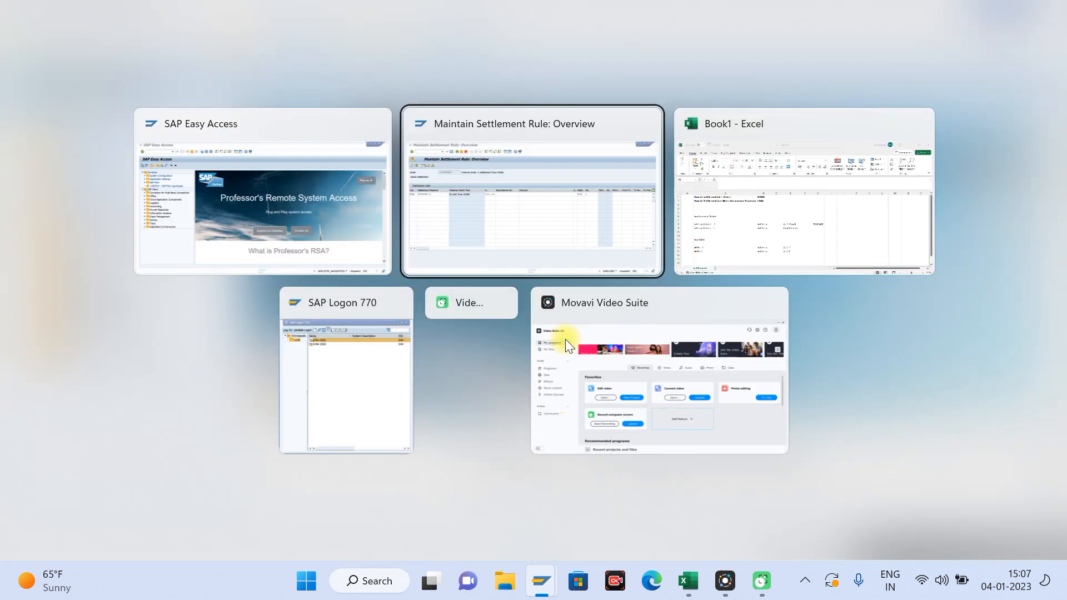
{"action": "key", "text": "alt+Tab"}
{"action": "key", "text": "ctrl+v"}
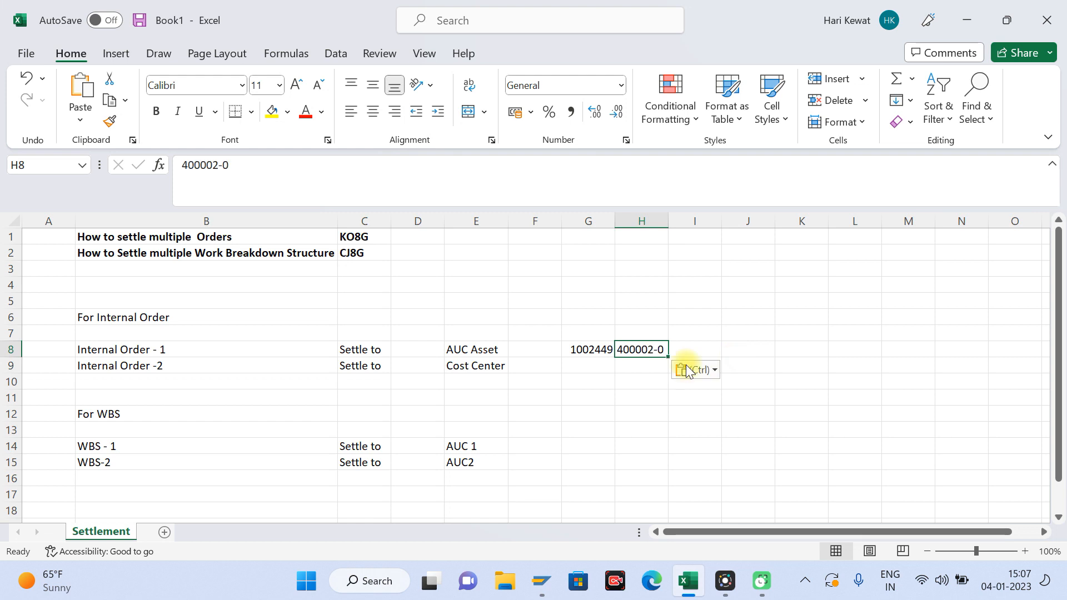
Step: Switch to the free SAP session and start creating an internal order of order type 1019 with transaction ko01
{"action": "left_click", "coordinate": [186, 367]}
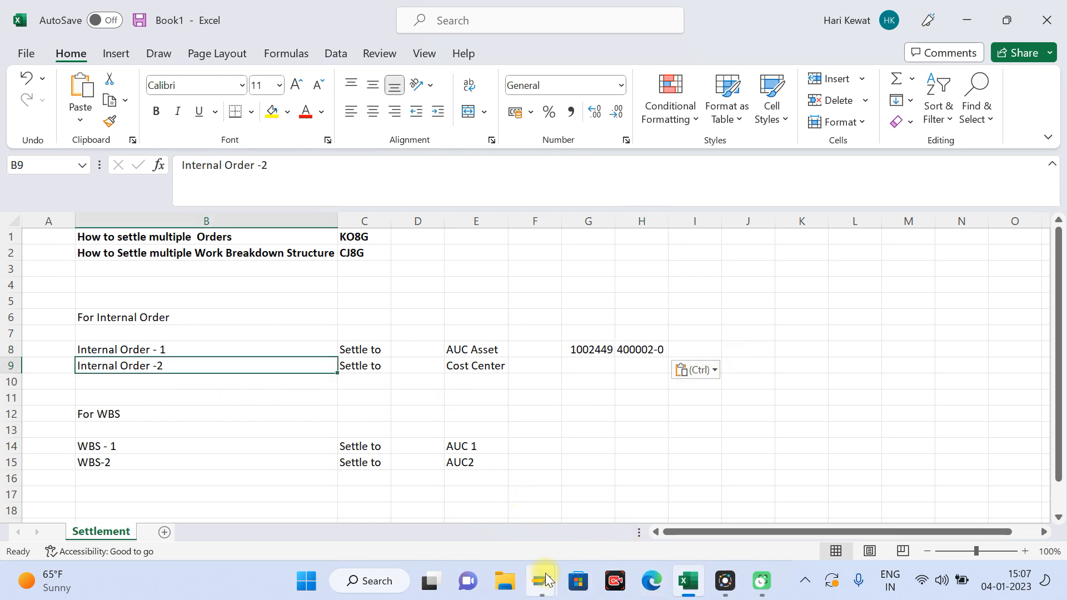
{"action": "mouse_move", "coordinate": [547, 579]}
{"action": "left_click", "coordinate": [635, 501]}
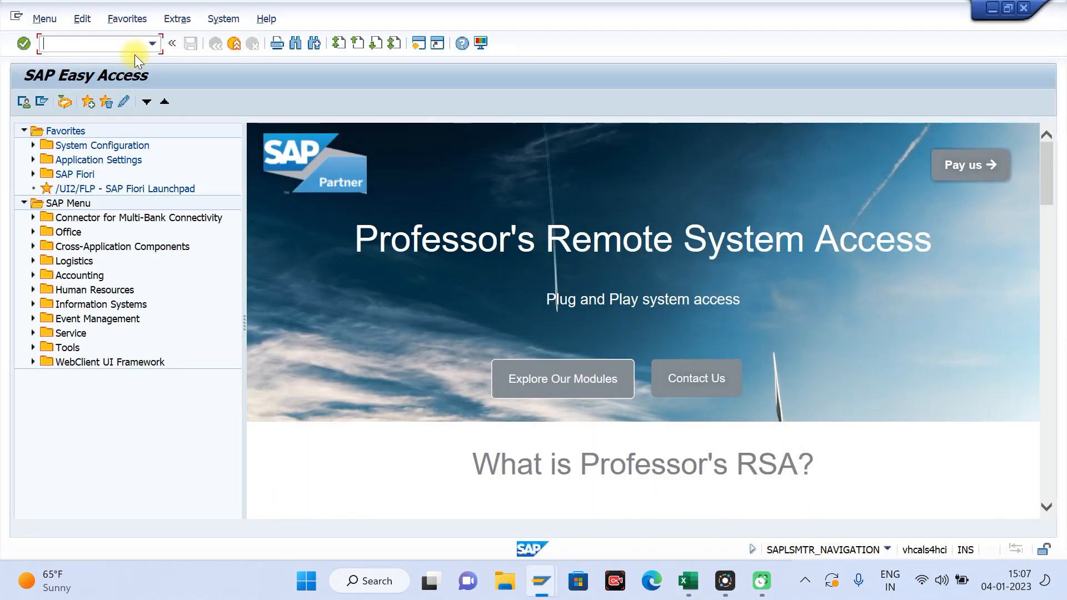
{"action": "type", "text": "ko01"}
{"action": "key", "text": "Return"}
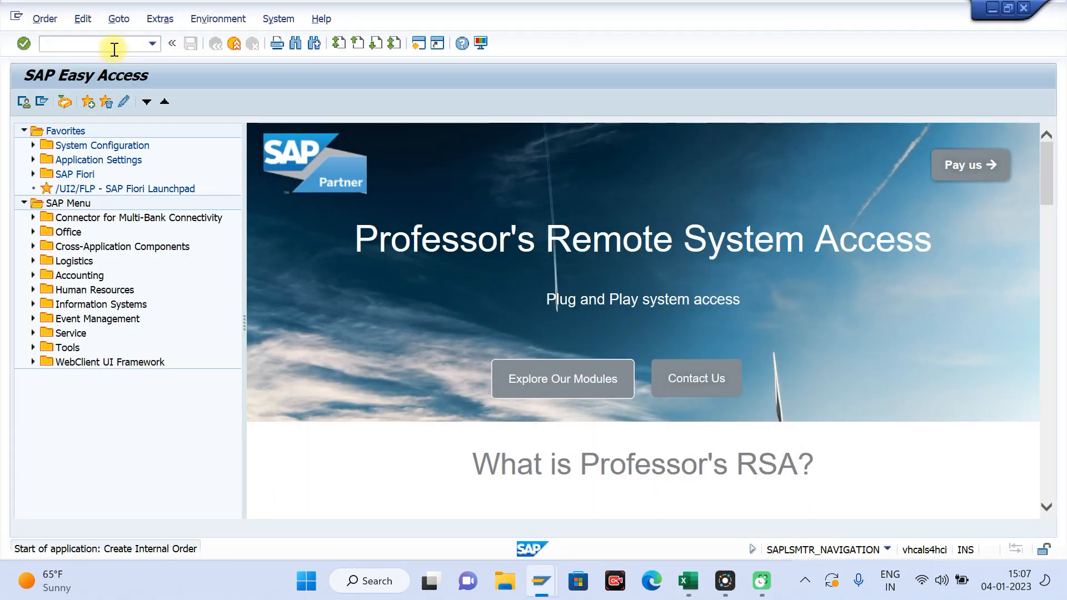
{"action": "key", "text": "Return"}
Step: Enter the order description "Internal Order -2 Settlement from KO8G" by adapting the first order's description
{"action": "key", "text": "BackSpace"}
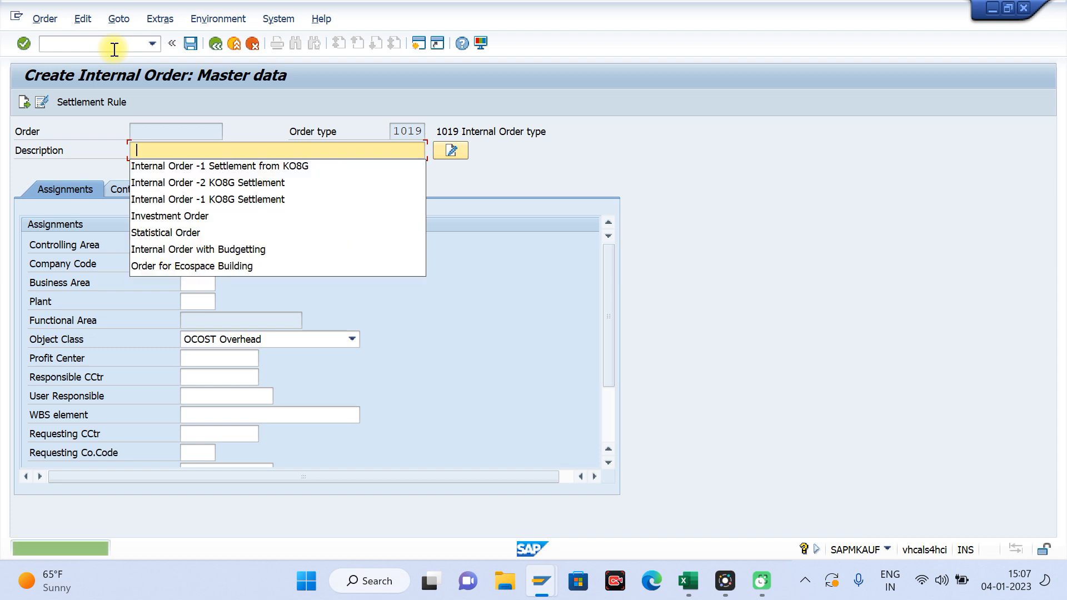
{"action": "type", "text": "\\"}
{"action": "key", "text": "Return"}
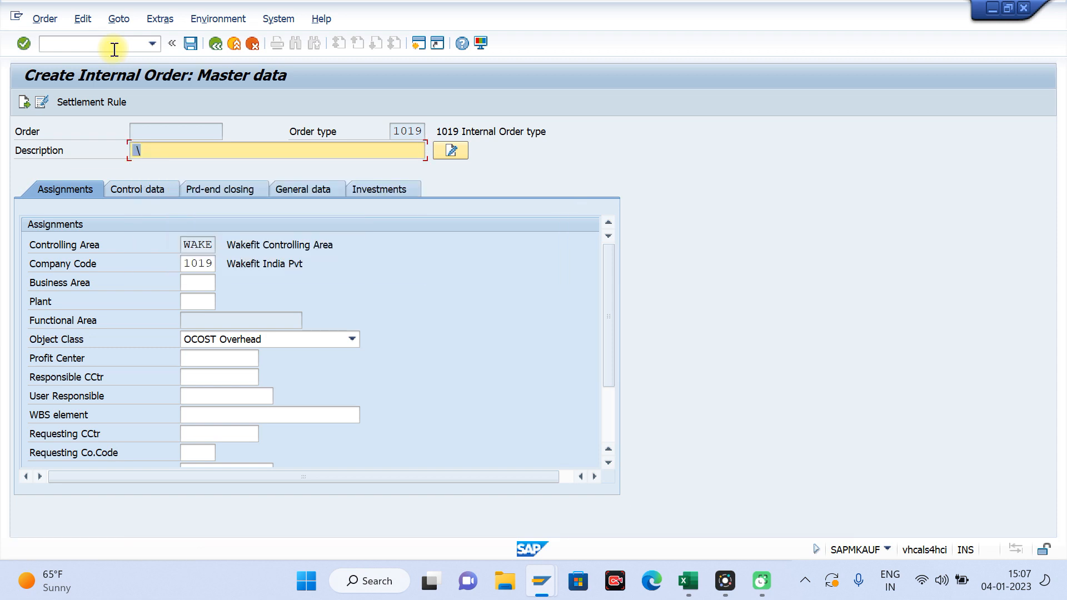
{"action": "key", "text": "BackSpace"}
{"action": "key", "text": "Down"}
{"action": "key", "text": "Down"}
{"action": "key", "text": "Return"}
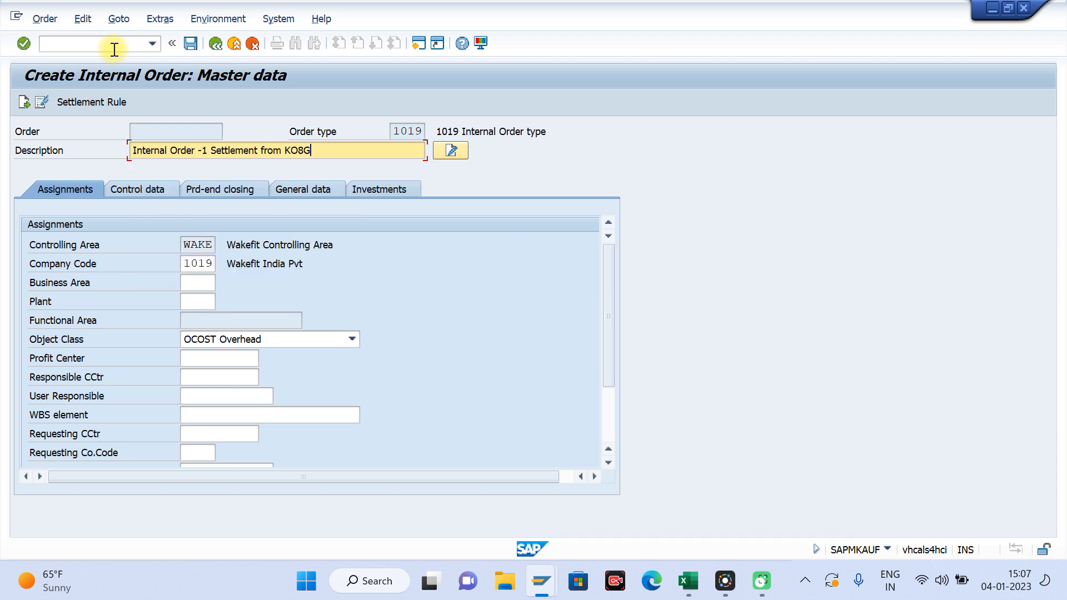
{"action": "type", "text": "1"}
{"action": "key", "text": "BackSpace"}
{"action": "triple_click", "coordinate": [331, 151]}
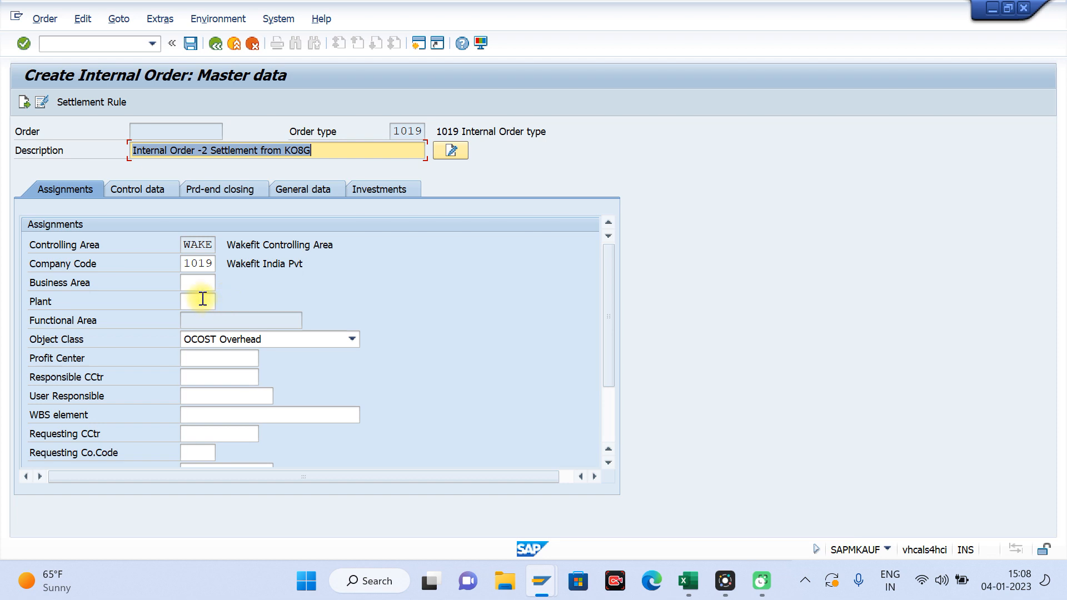
Step: Assign profit center WAKBIKEPC1 to the second internal order and release the order
{"action": "left_click", "coordinate": [200, 363]}
{"action": "key", "text": "space"}
{"action": "key", "text": "Down"}
{"action": "key", "text": "Return"}
{"action": "key", "text": "Return"}
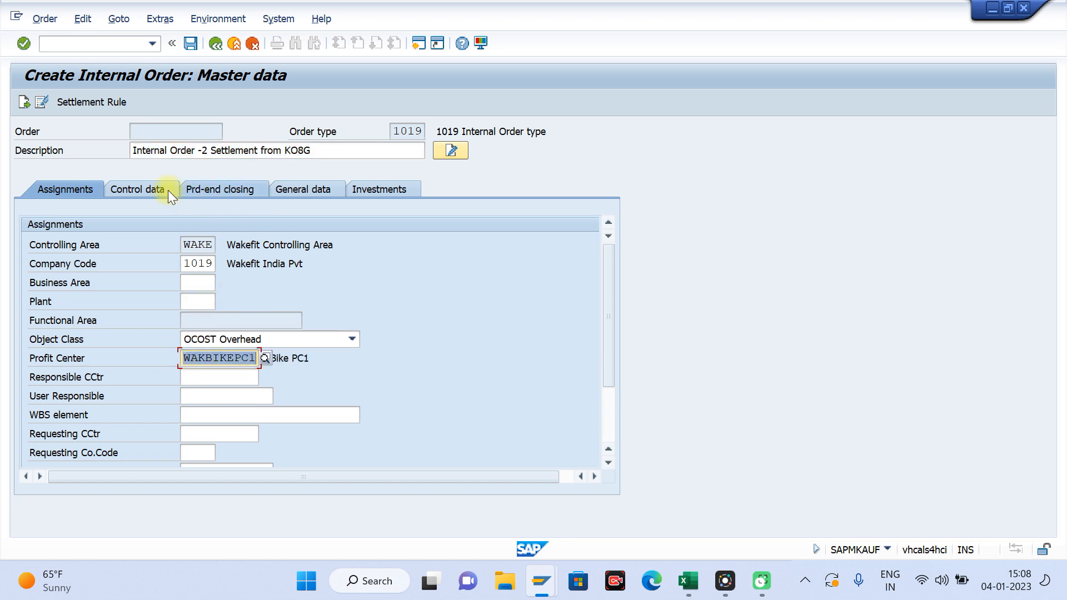
{"action": "left_click", "coordinate": [146, 190]}
{"action": "left_click", "coordinate": [542, 243]}
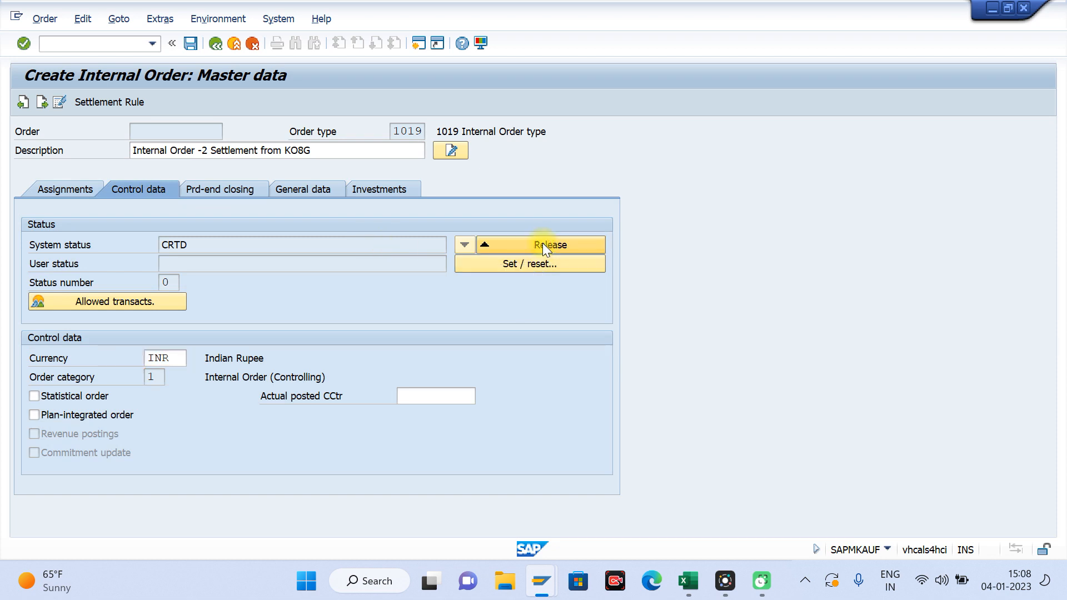
Step: Add a distribution rule to the order with receiver category CTR and cost center TESTING
{"action": "left_click", "coordinate": [103, 102]}
{"action": "key", "text": "space"}
{"action": "key", "text": "Down"}
{"action": "key", "text": "Down"}
{"action": "key", "text": "Tab"}
{"action": "key", "text": "space"}
{"action": "key", "text": "Down"}
{"action": "key", "text": "Down"}
{"action": "key", "text": "Down"}
{"action": "key", "text": "Down"}
{"action": "key", "text": "Down"}
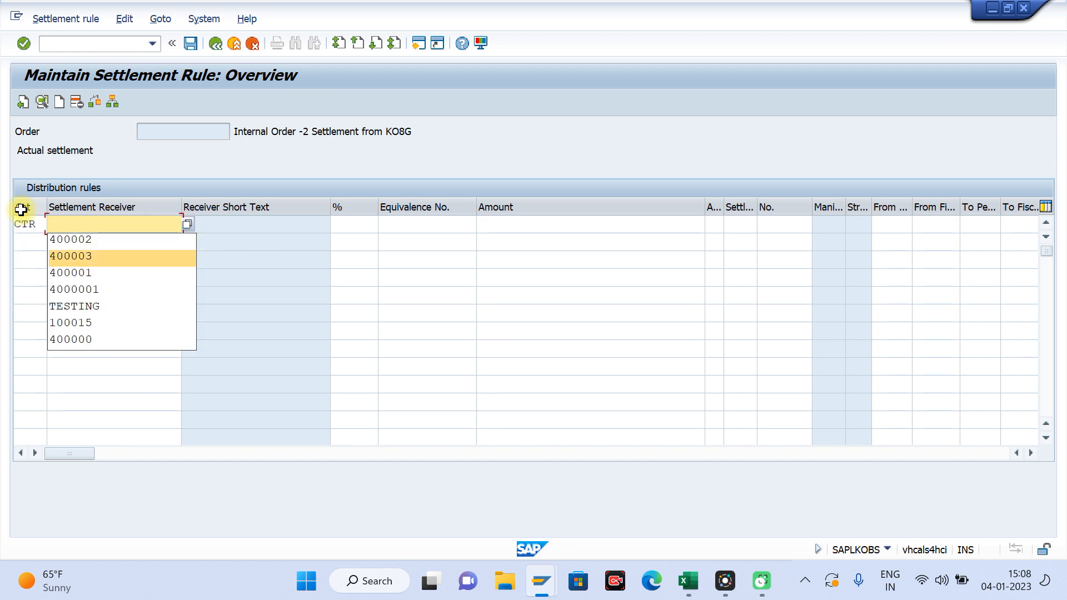
{"action": "key", "text": "Return"}
{"action": "key", "text": "Return"}
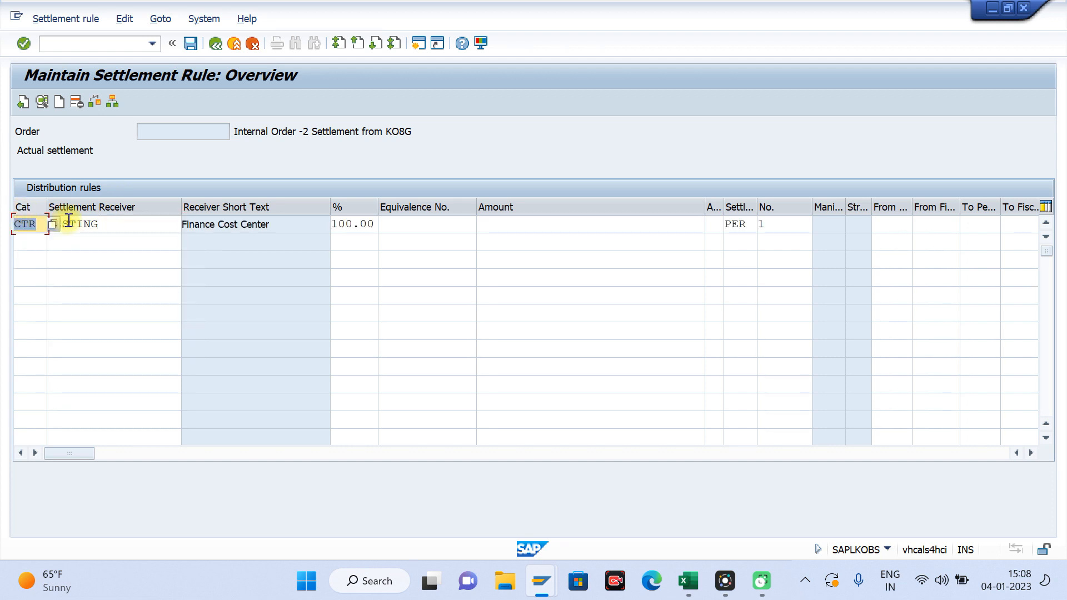
Step: Copy the settlement receiver TESTING and save the second internal order
{"action": "left_click", "coordinate": [119, 225]}
{"action": "left_click_drag", "start_coordinate": [96, 228], "coordinate": [9, 237]}
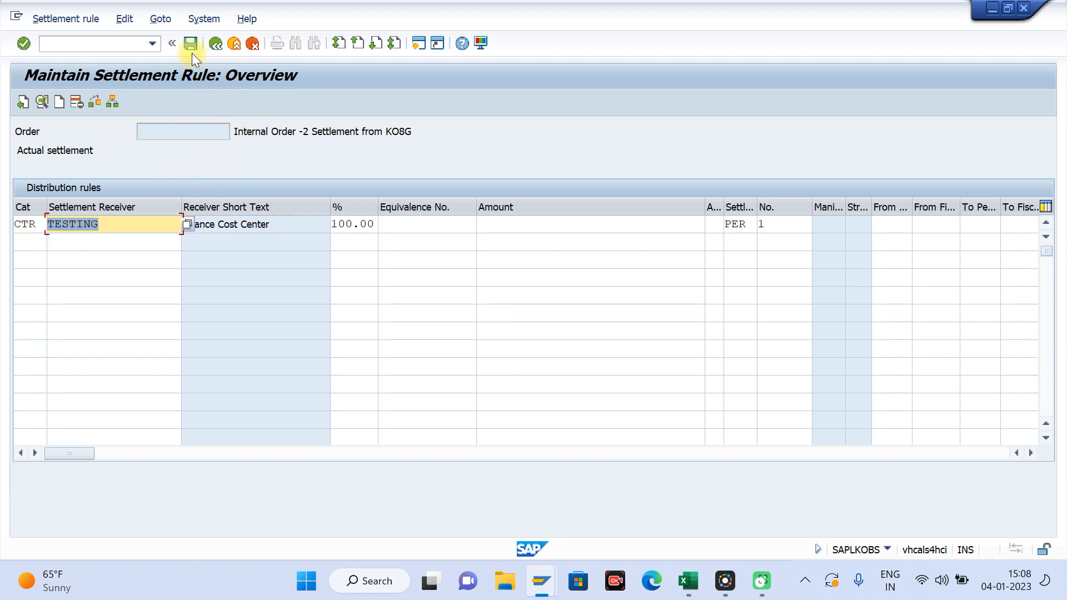
{"action": "left_click_drag", "start_coordinate": [109, 221], "coordinate": [2, 236]}
{"action": "key", "text": "ctrl+c"}
{"action": "left_click", "coordinate": [1, 231]}
{"action": "left_click", "coordinate": [192, 44]}
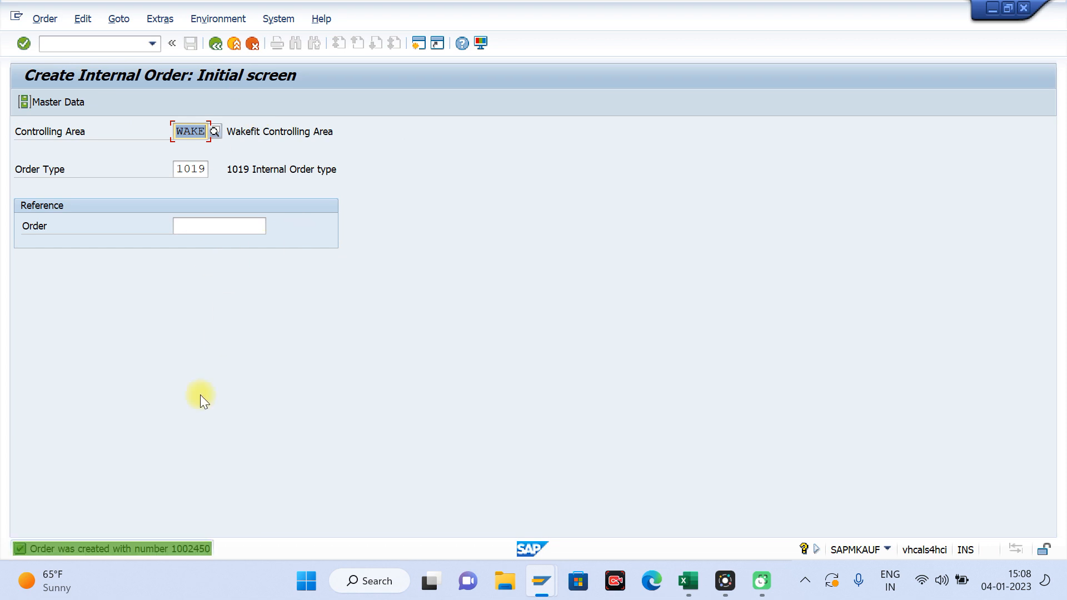
Step: Switch to Excel and paste the copied cost center TESTING into cell H9, beside Internal Order -2
{"action": "key", "text": "alt+Tab"}
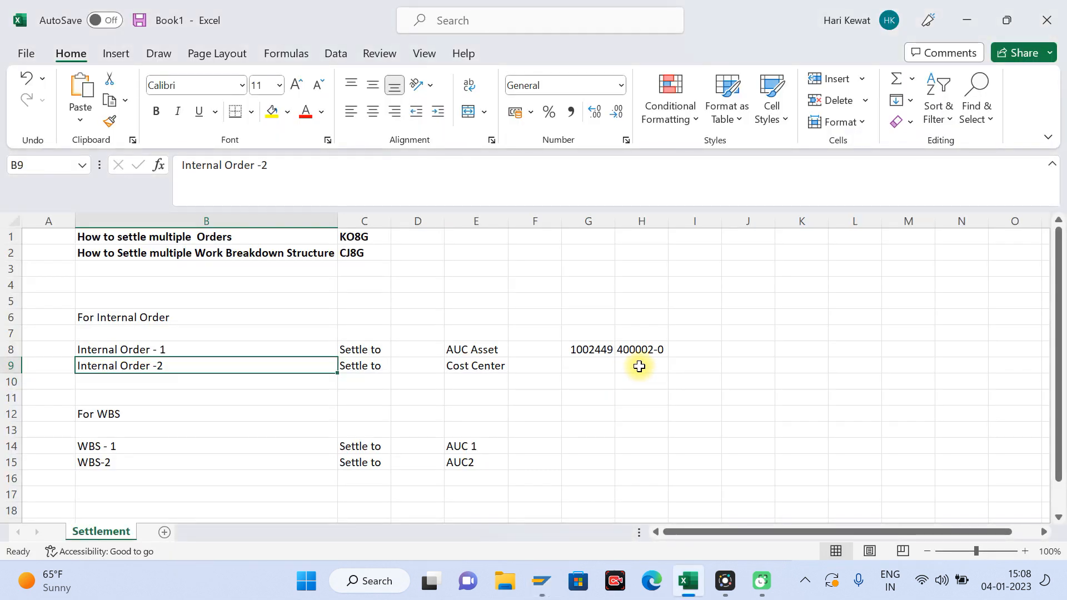
{"action": "left_click", "coordinate": [641, 365]}
{"action": "key", "text": "ctrl+v"}
{"action": "left_click", "coordinate": [597, 364]}
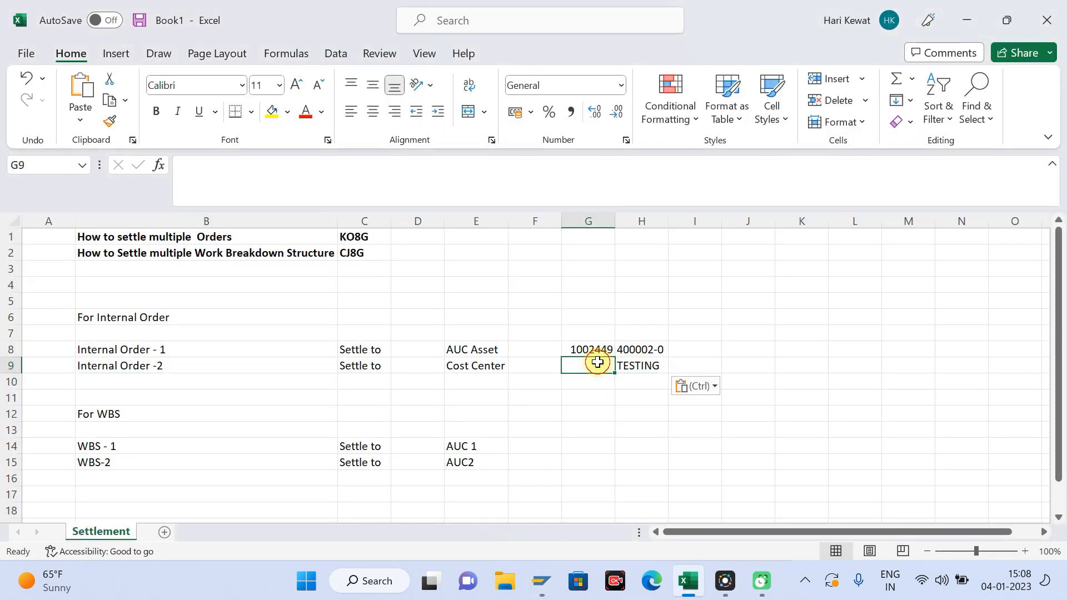
Step: Fill the internal order number from cell G8 down into G9 and change its last two digits to 50
{"action": "key", "text": "ctrl+d"}
{"action": "left_click", "coordinate": [235, 168]}
{"action": "key", "text": "BackSpace"}
{"action": "key", "text": "BackSpace"}
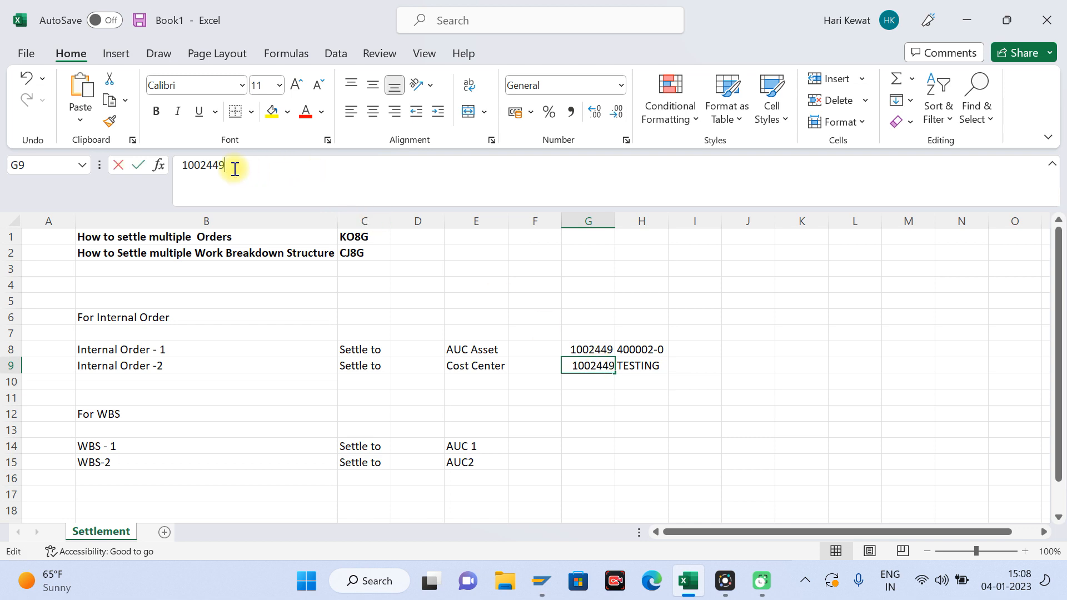
{"action": "type", "text": "50"}
{"action": "key", "text": "Return"}
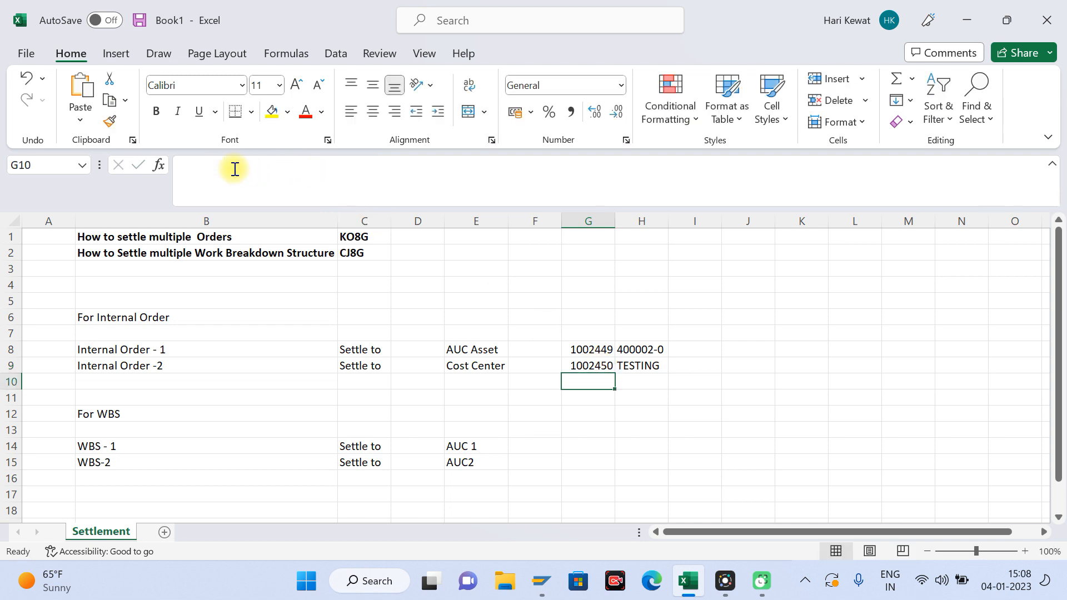
{"action": "key", "text": "Up"}
{"action": "key", "text": "Up"}
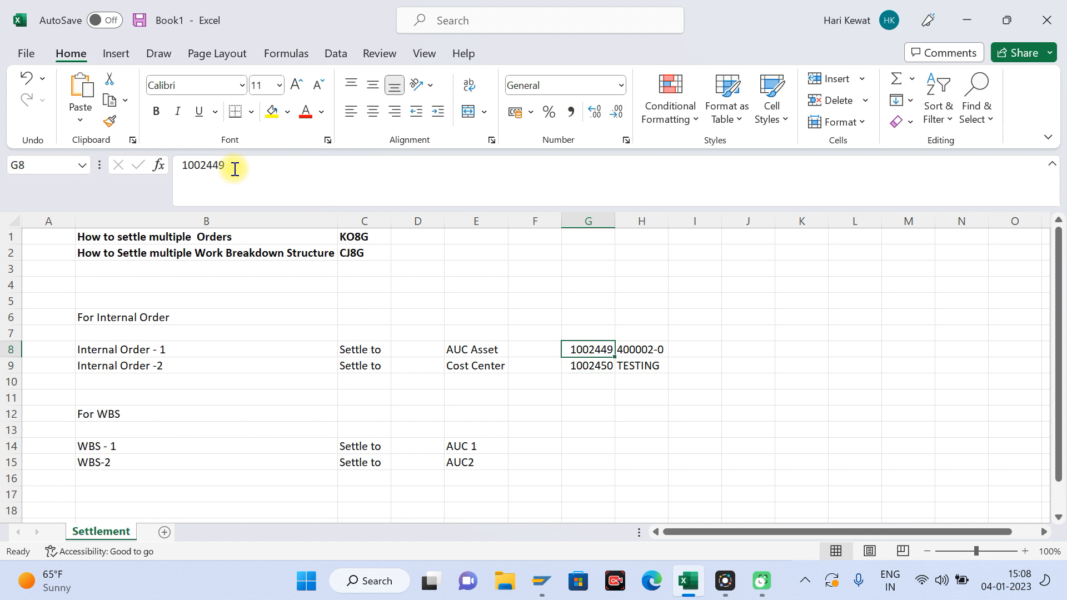
{"action": "key", "text": "Left"}
{"action": "key", "text": "Left"}
{"action": "key", "text": "Left"}
{"action": "key", "text": "Left"}
{"action": "key", "text": "Right"}
{"action": "key", "text": "Right"}
{"action": "key", "text": "Right"}
{"action": "key", "text": "Right"}
{"action": "key", "text": "Right"}
{"action": "key", "text": "Left"}
{"action": "key", "text": "Right"}
{"action": "key", "text": "Right"}
{"action": "key", "text": "Right"}
{"action": "key", "text": "Up"}
{"action": "key", "text": "Up"}
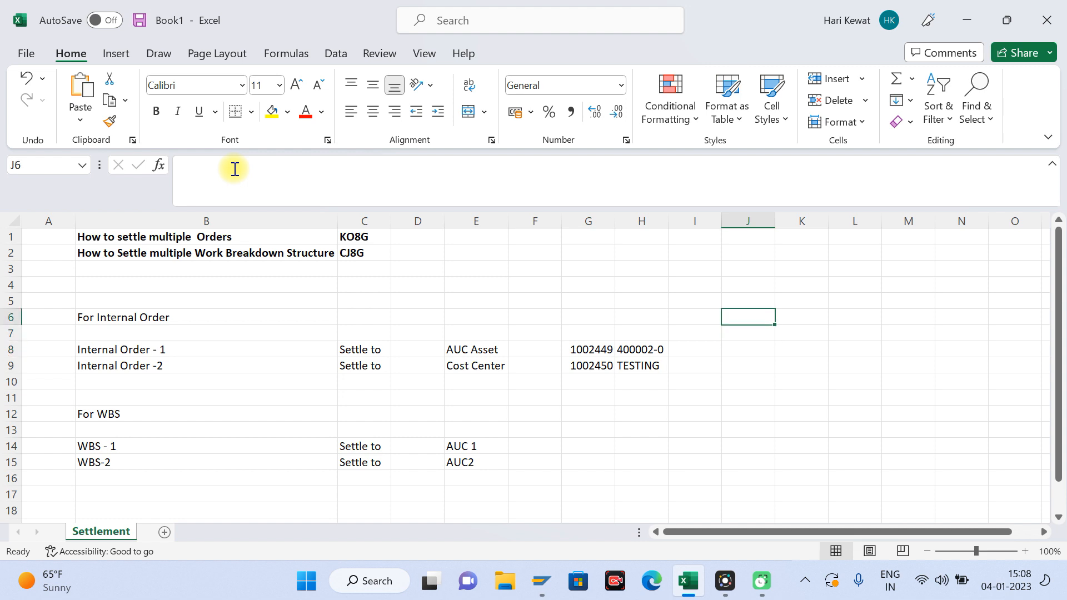
{"action": "type", "text": "ko88"}
{"action": "key", "text": "Return"}
{"action": "key", "text": "Up"}
{"action": "key", "text": "Delete"}
{"action": "key", "text": "Down"}
{"action": "key", "text": "Down"}
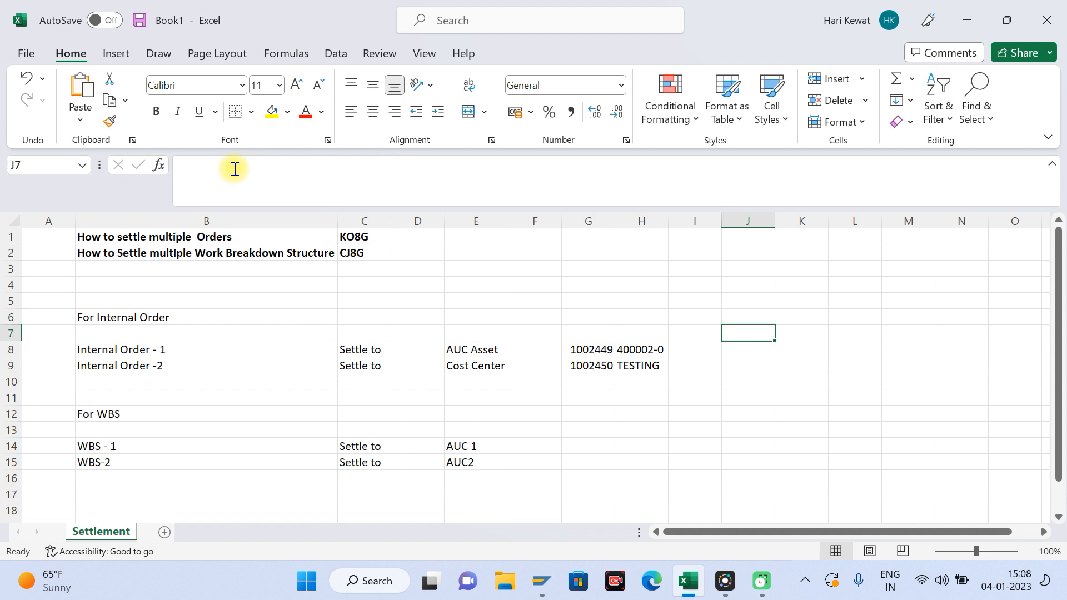
{"action": "key", "text": "Left"}
{"action": "key", "text": "Left"}
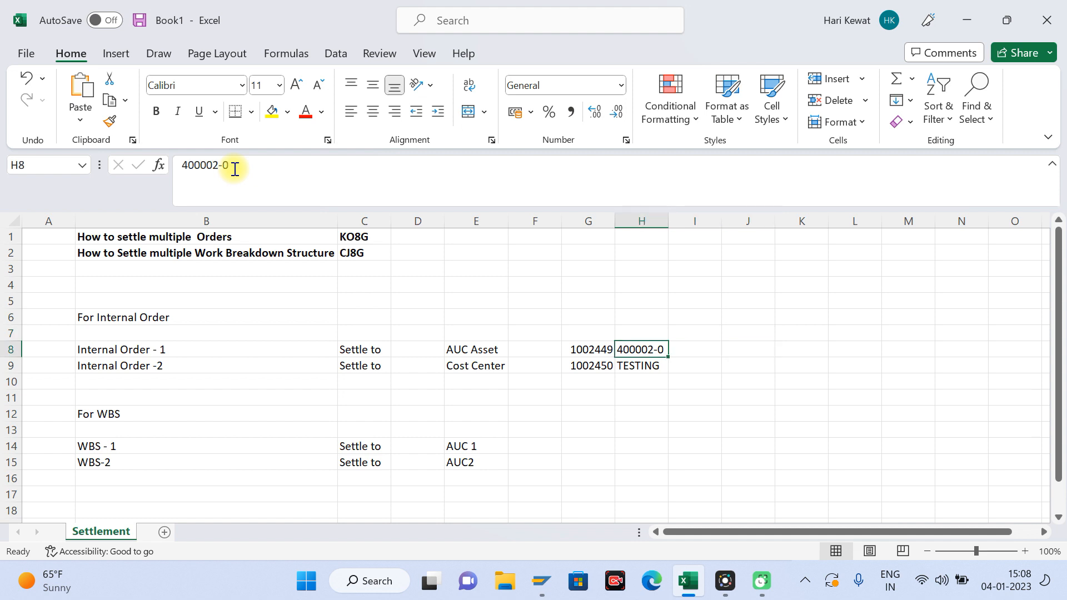
{"action": "left_click", "coordinate": [352, 237]}
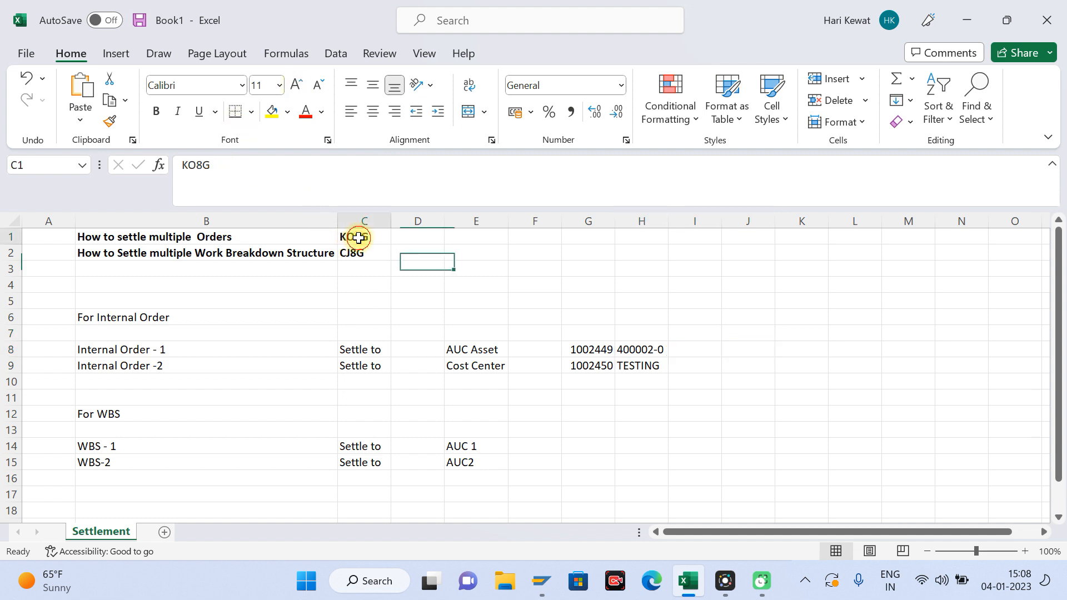
Step: Switch to the SAP internal order creation window, leave it and open transaction KOB1
{"action": "mouse_move", "coordinate": [542, 580]}
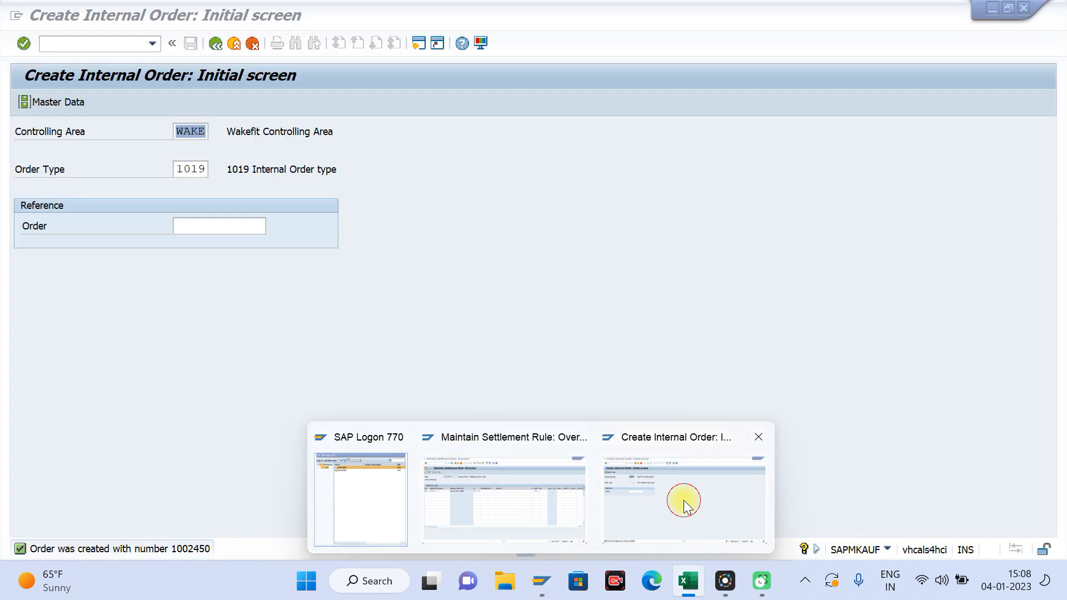
{"action": "left_click", "coordinate": [687, 505]}
{"action": "left_click", "coordinate": [234, 44]}
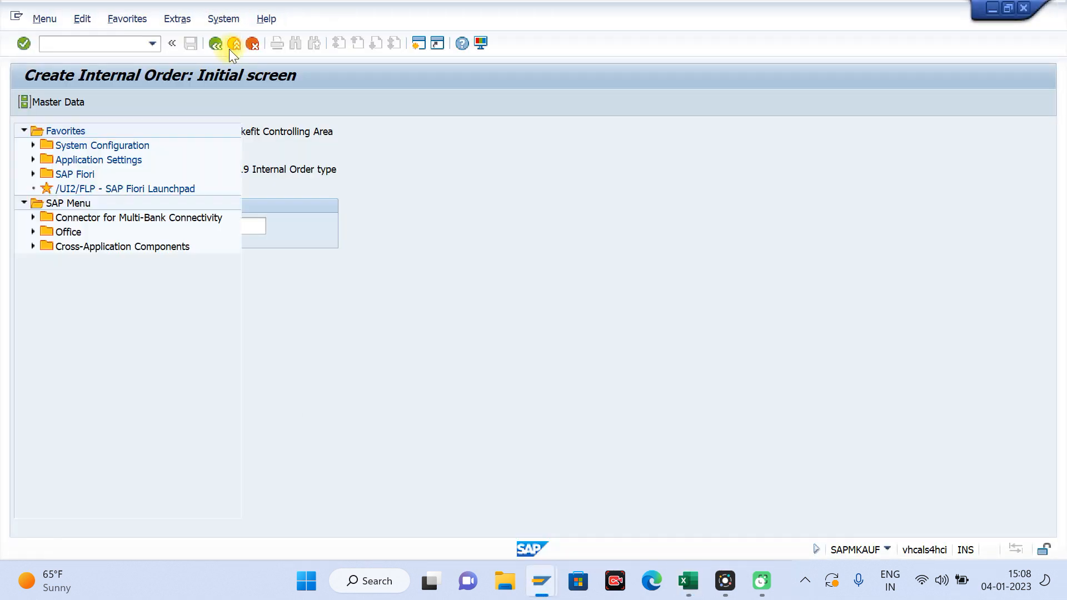
{"action": "left_click", "coordinate": [91, 49]}
{"action": "type", "text": "kob1"}
{"action": "key", "text": "Return"}
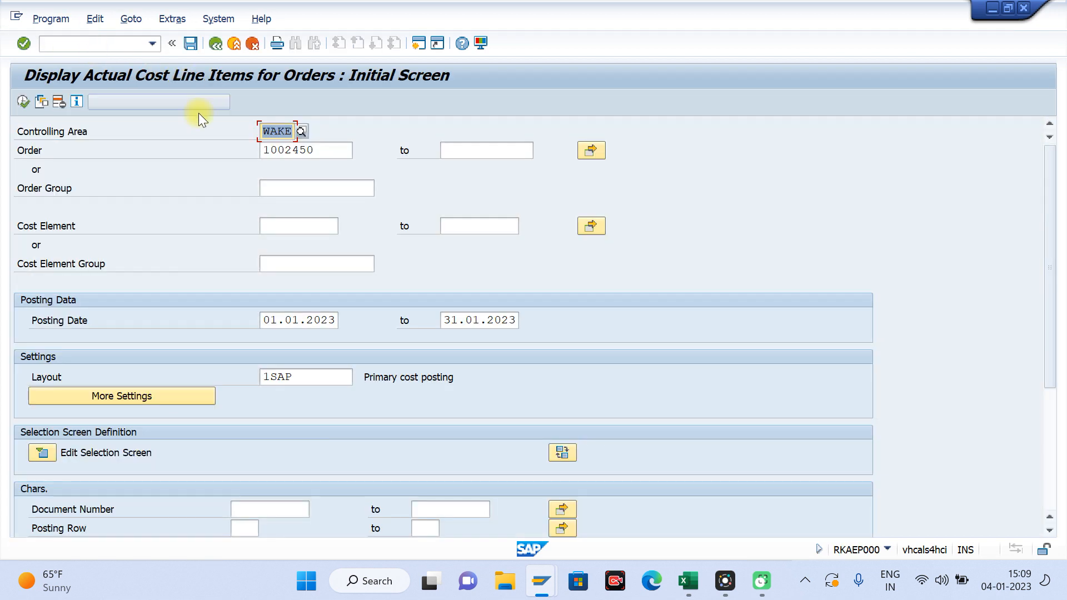
Step: Copy the first internal order's number from Excel cell G8 and enter it as the starting Order in the KOB1 selection
{"action": "key", "text": "alt+Tab"}
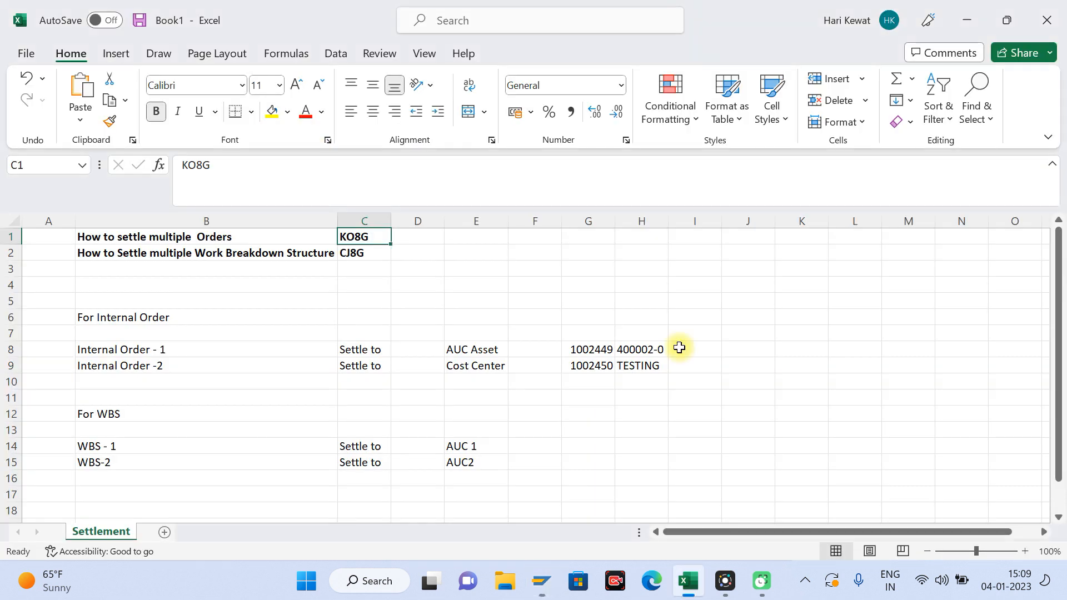
{"action": "left_click", "coordinate": [606, 354]}
{"action": "key", "text": "ctrl+c"}
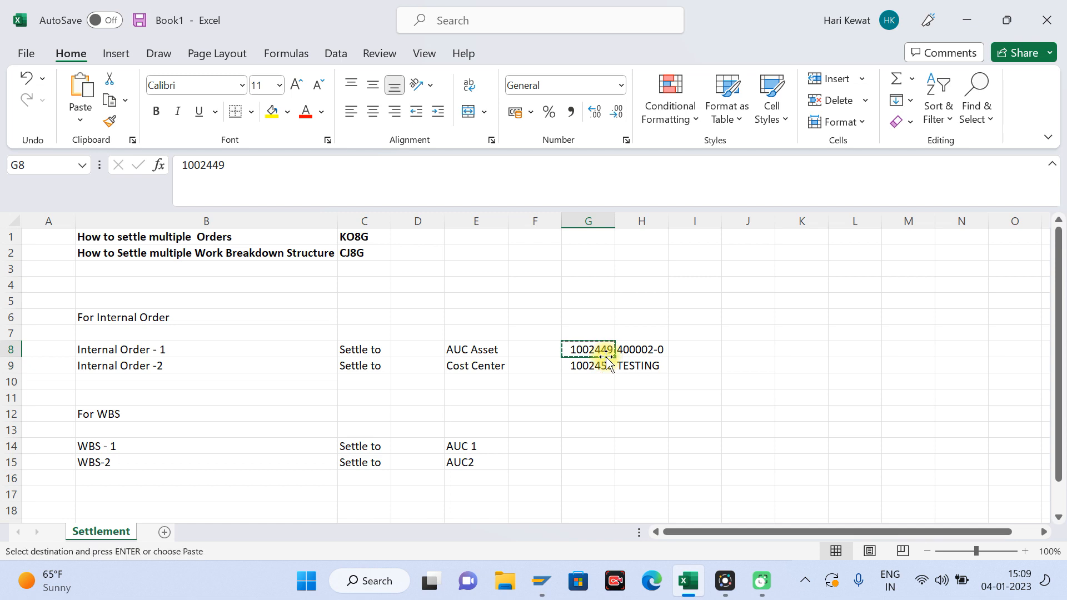
{"action": "key", "text": "alt+Tab"}
{"action": "left_click", "coordinate": [322, 151]}
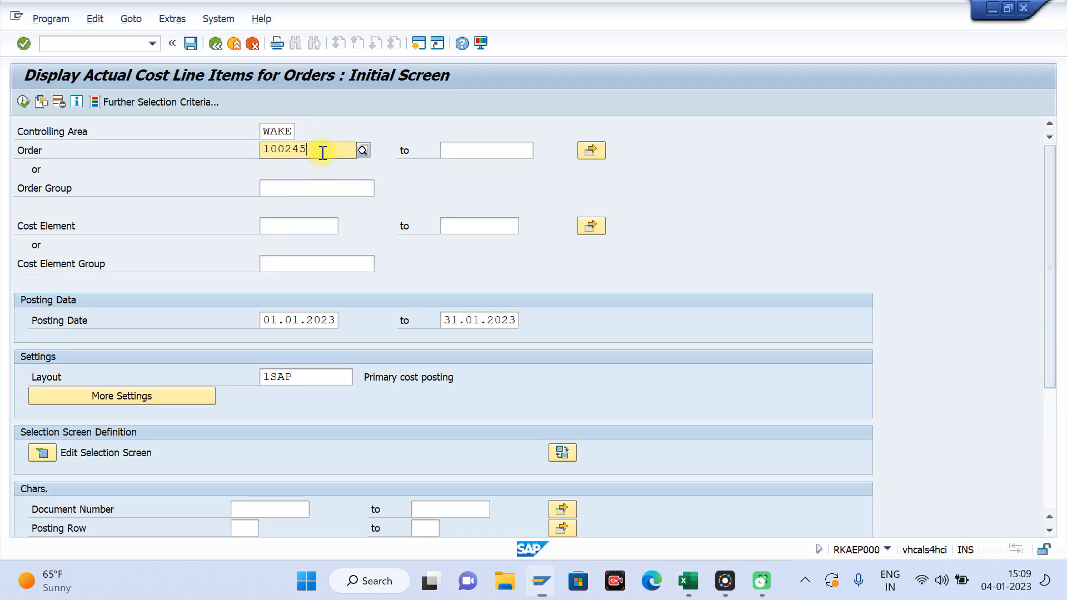
{"action": "key", "text": "BackSpace"}
{"action": "key", "text": "BackSpace"}
{"action": "key", "text": "BackSpace"}
{"action": "key", "text": "BackSpace"}
{"action": "key", "text": "BackSpace"}
{"action": "key", "text": "BackSpace"}
{"action": "key", "text": "BackSpace"}
{"action": "key", "text": "ctrl+v"}
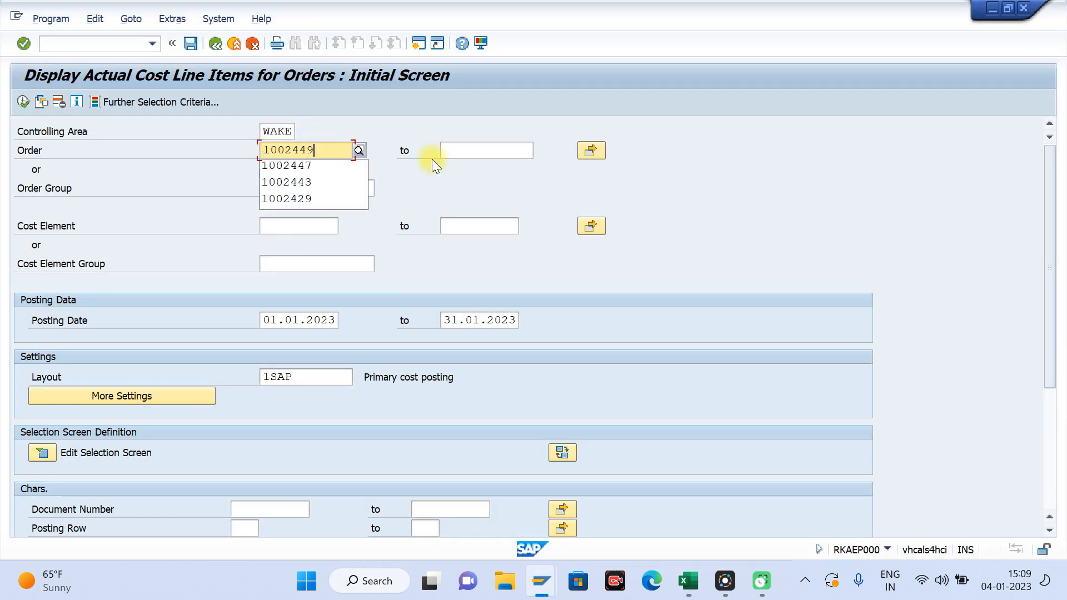
Step: Paste the copied order number as the upper order limit, remove its last two digits, and clear the copy selection in Excel
{"action": "left_click", "coordinate": [454, 155]}
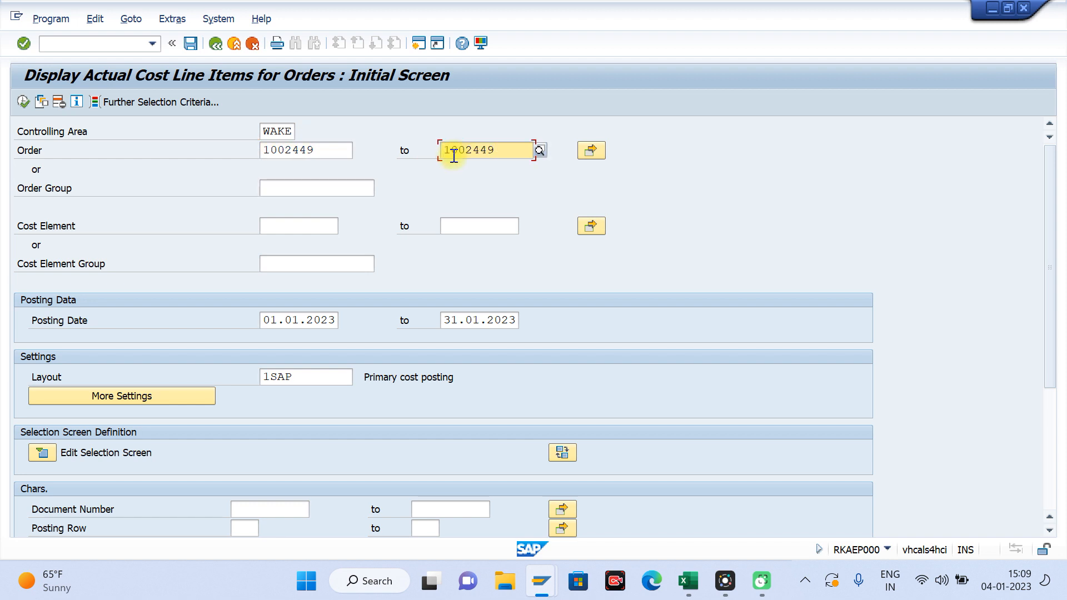
{"action": "key", "text": "BackSpace"}
{"action": "key", "text": "BackSpace"}
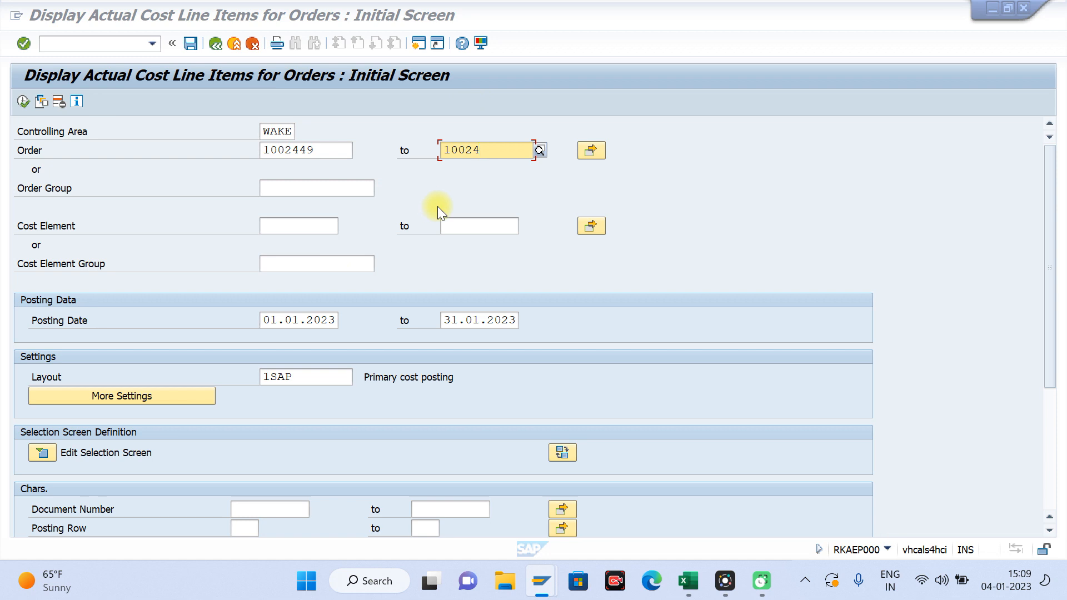
{"action": "key", "text": "alt+Tab"}
{"action": "key", "text": "Escape"}
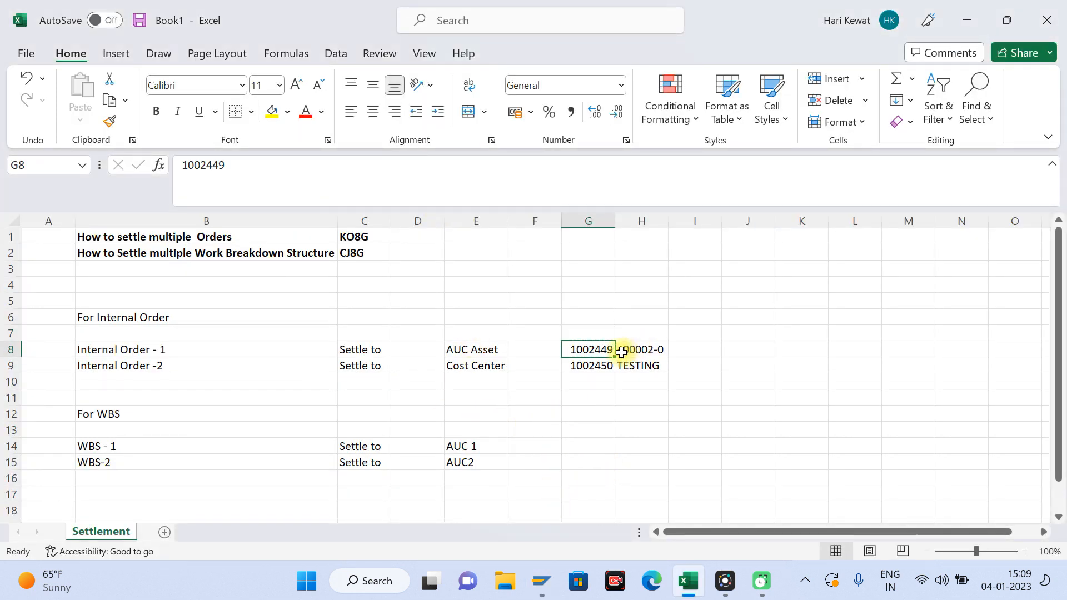
Step: Return to SAP, leave the order cost line item selection and open G/L account document entry with FB50
{"action": "left_click", "coordinate": [541, 580]}
{"action": "left_click", "coordinate": [688, 520]}
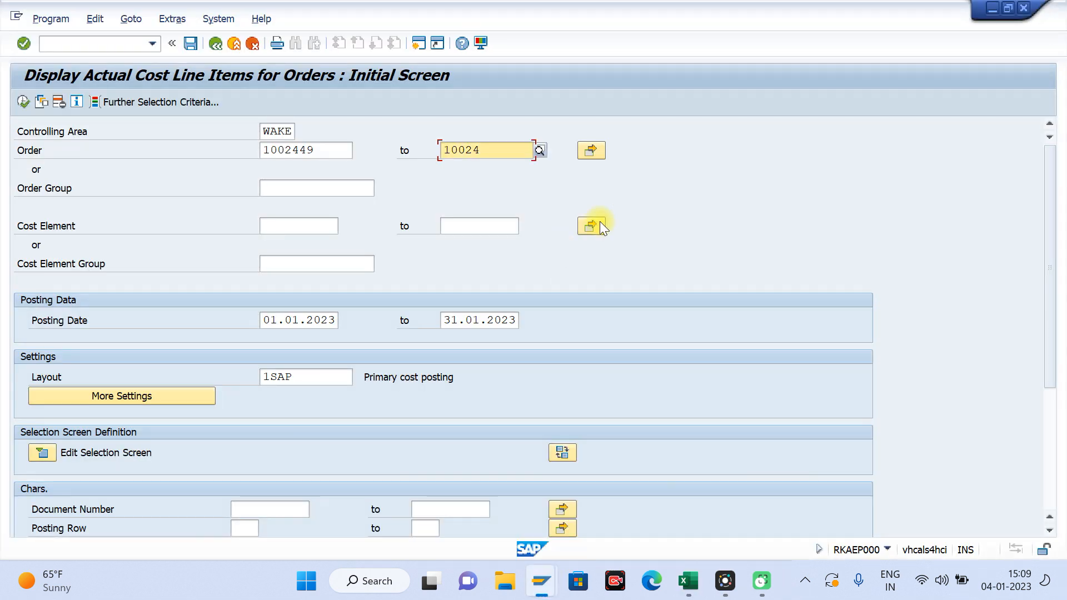
{"action": "left_click", "coordinate": [678, 203]}
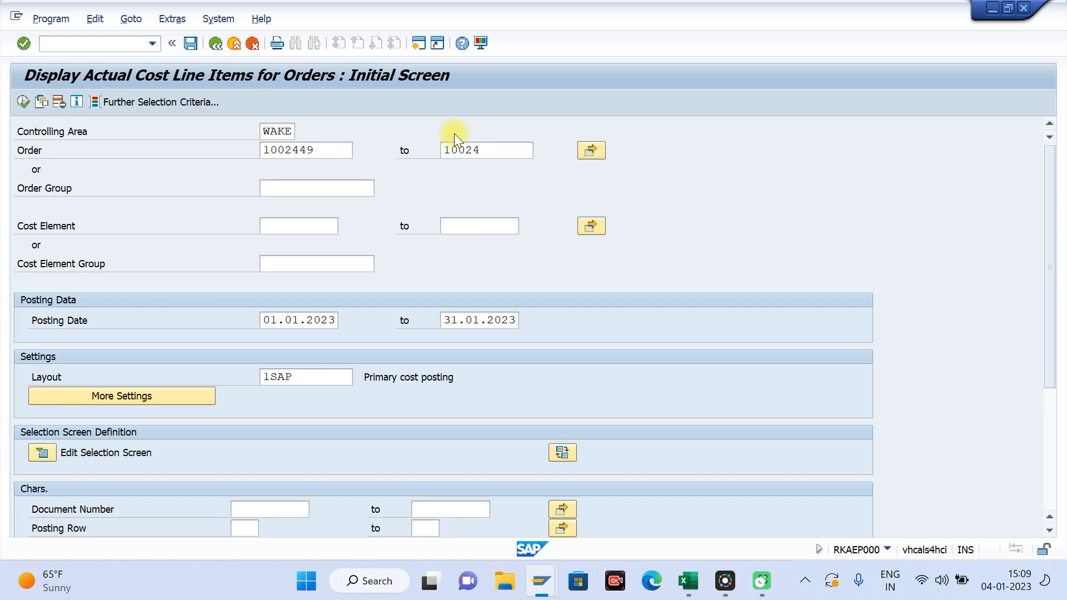
{"action": "key", "text": "F3"}
{"action": "type", "text": "fb50"}
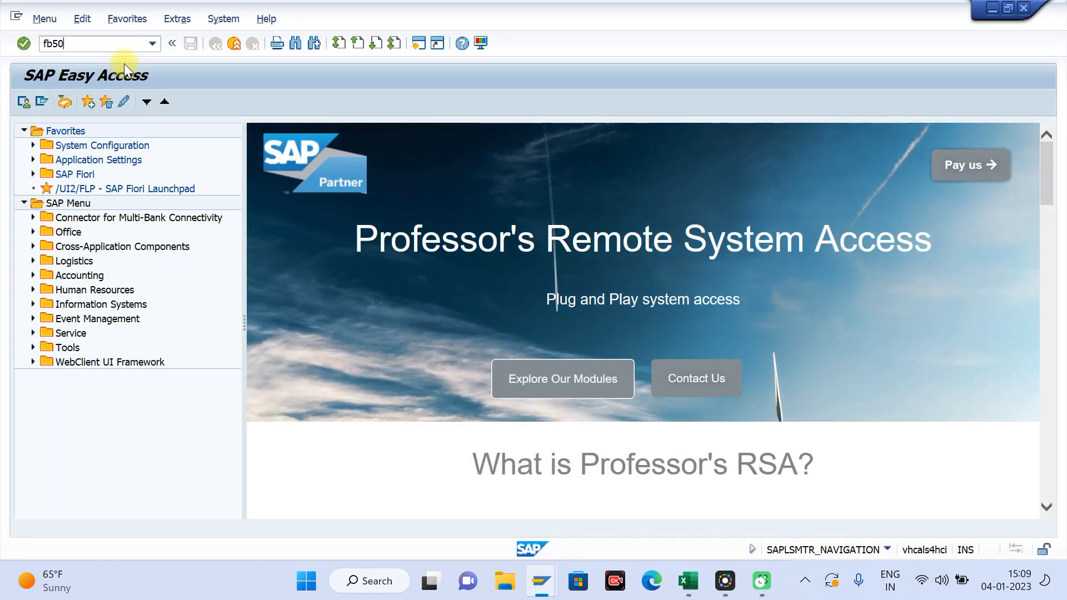
{"action": "key", "text": "Return"}
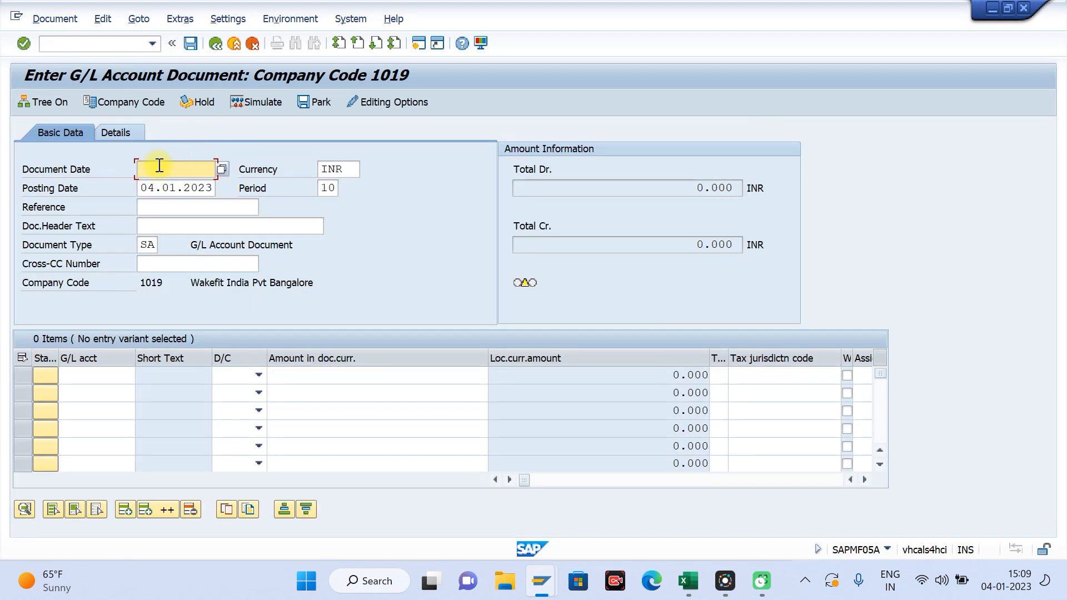
Step: Set the G/L document's date to 04.01.2023
{"action": "type", "text": "4.10."}
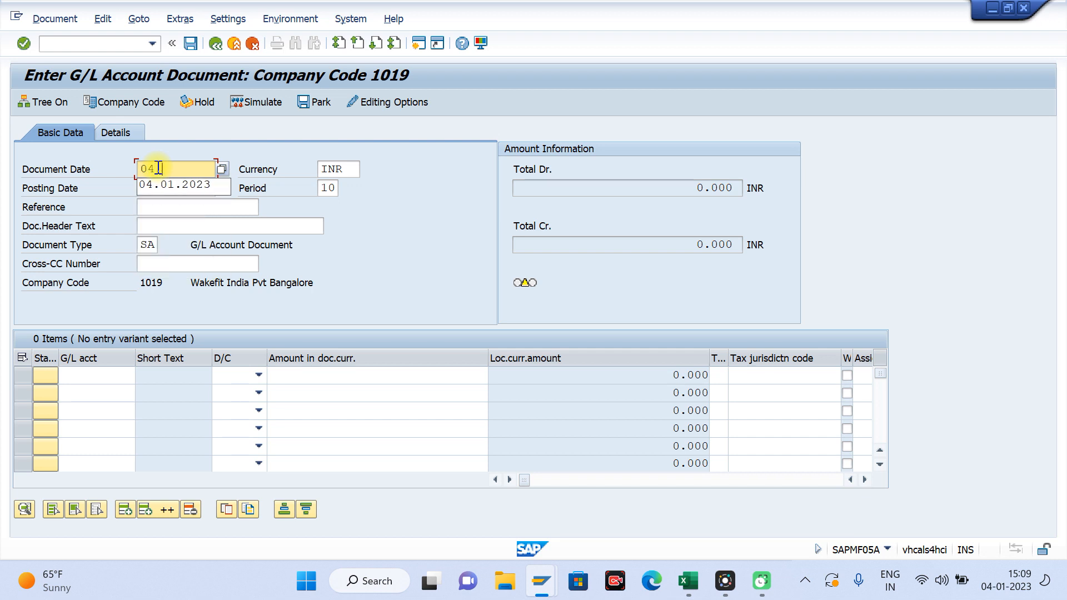
{"action": "key", "text": "BackSpace"}
{"action": "key", "text": "BackSpace"}
{"action": "key", "text": "BackSpace"}
{"action": "key", "text": "BackSpace"}
{"action": "key", "text": "BackSpace"}
{"action": "key", "text": "BackSpace"}
{"action": "type", "text": ".01.2023"}
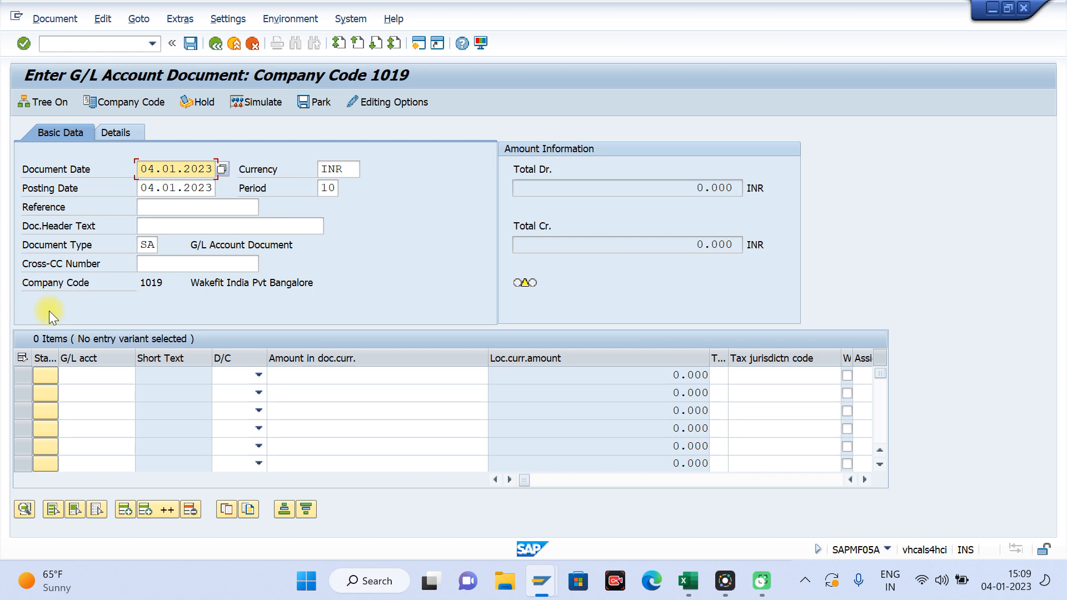
{"action": "left_click", "coordinate": [85, 377]}
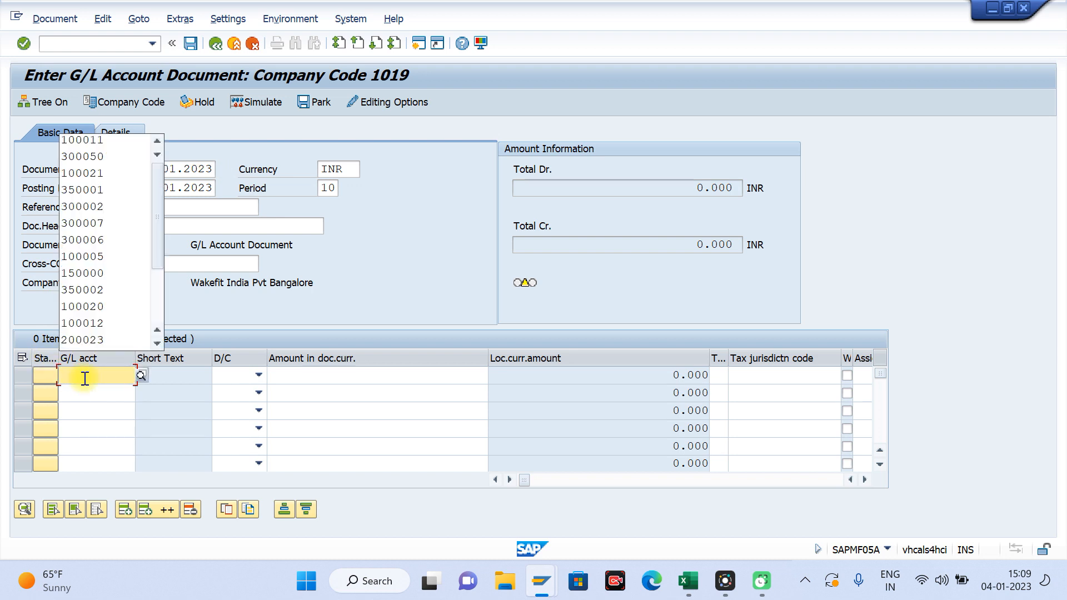
{"action": "left_click", "coordinate": [462, 278]}
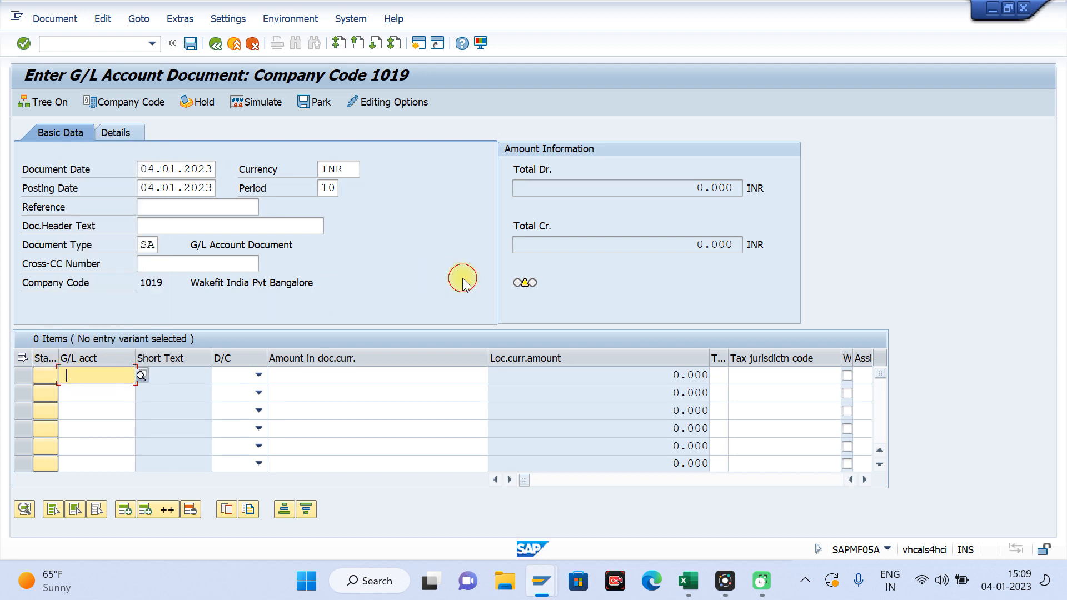
Step: Call up document 2000015 as a posting reference and exit the copied posting without saving it
{"action": "left_click", "coordinate": [145, 19]}
{"action": "left_click", "coordinate": [155, 33]}
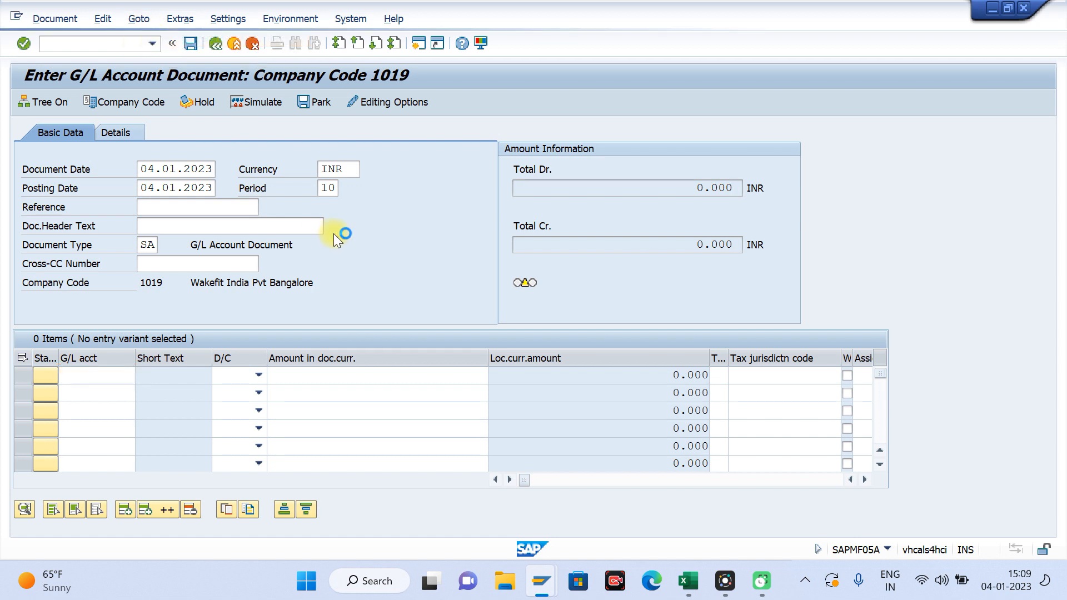
{"action": "type", "text": "2000015"}
{"action": "key", "text": "Down"}
{"action": "key", "text": "Return"}
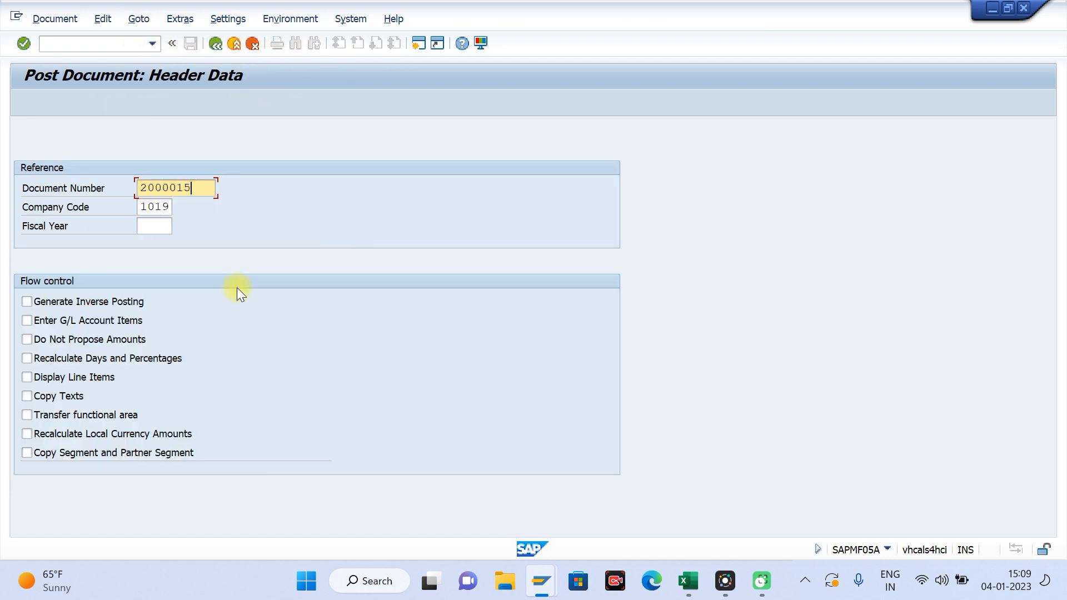
{"action": "key", "text": "Return"}
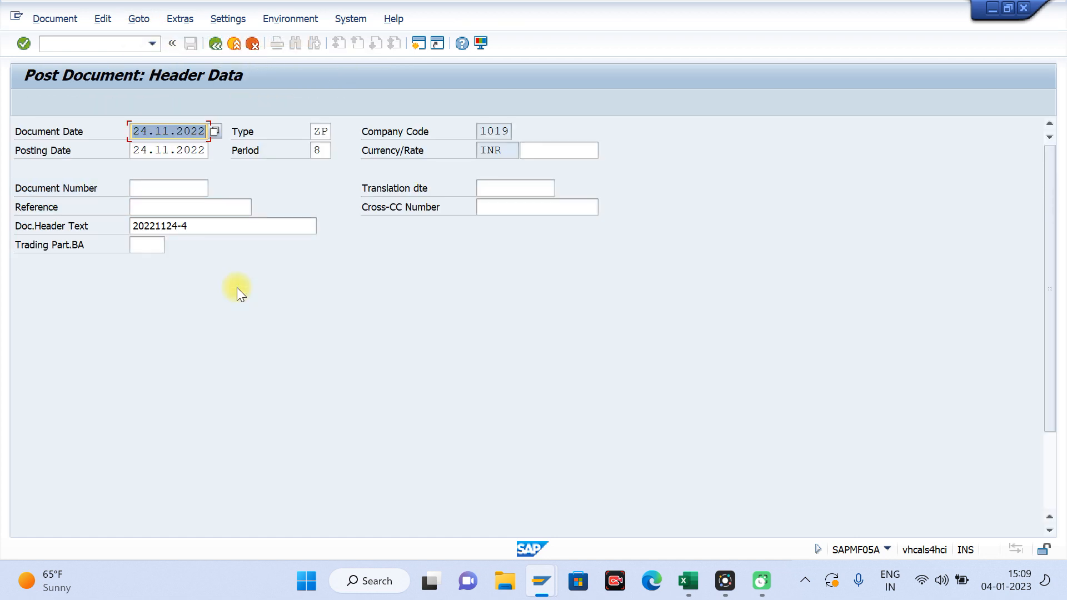
{"action": "key", "text": "Return"}
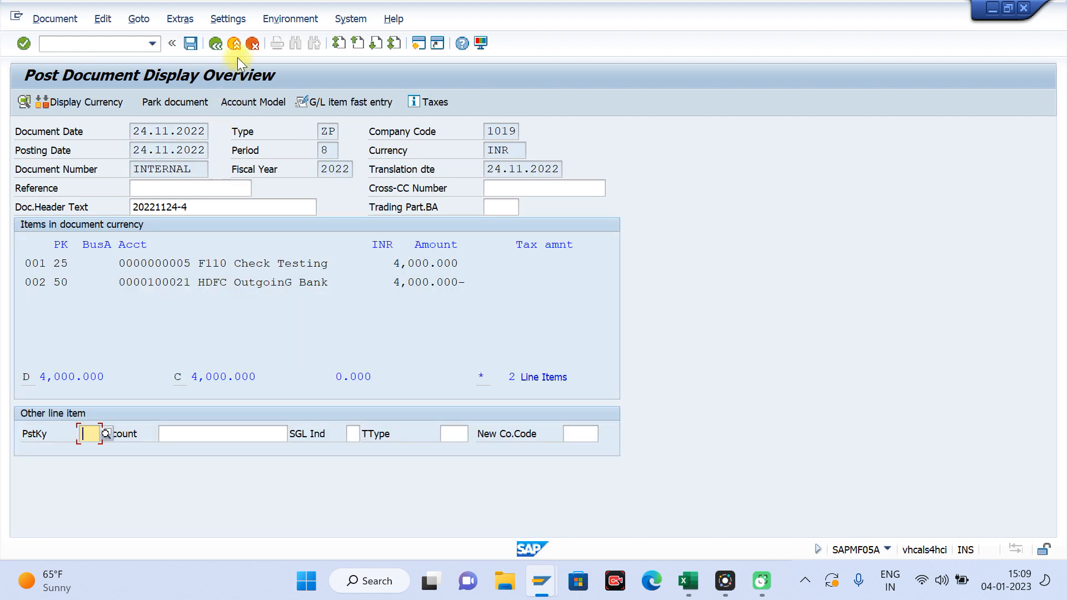
{"action": "left_click", "coordinate": [239, 48]}
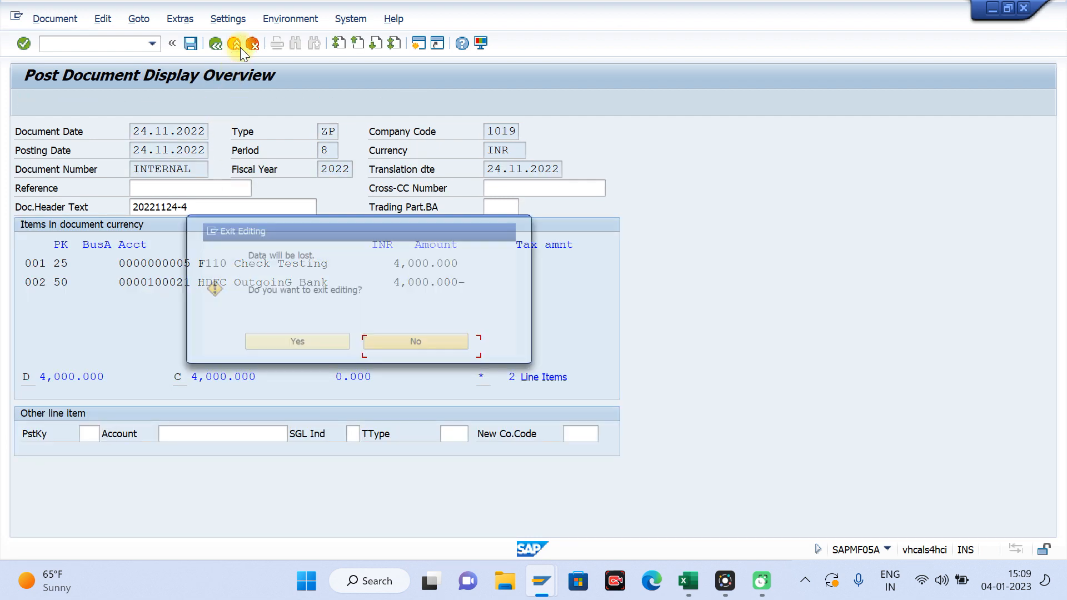
{"action": "left_click", "coordinate": [265, 346]}
{"action": "key", "text": "space"}
{"action": "key", "text": "Down"}
{"action": "key", "text": "Tab"}
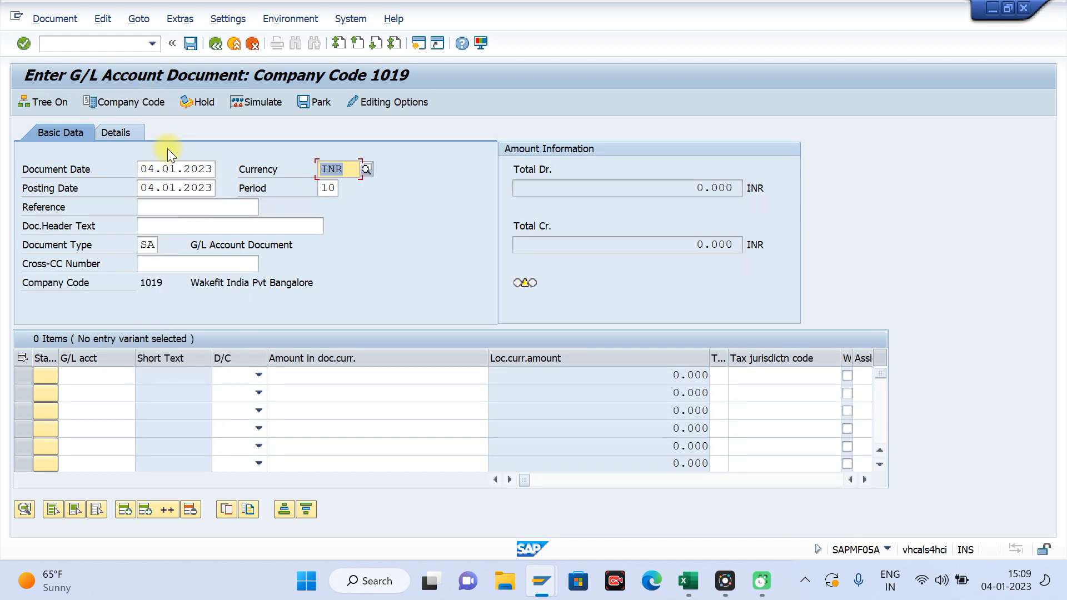
Step: Look up the G/L accounts of company code 1019 and assign AUC Expenses to the first line item
{"action": "left_click", "coordinate": [85, 371]}
{"action": "key", "text": "space"}
{"action": "key", "text": "Down"}
{"action": "key", "text": "Down"}
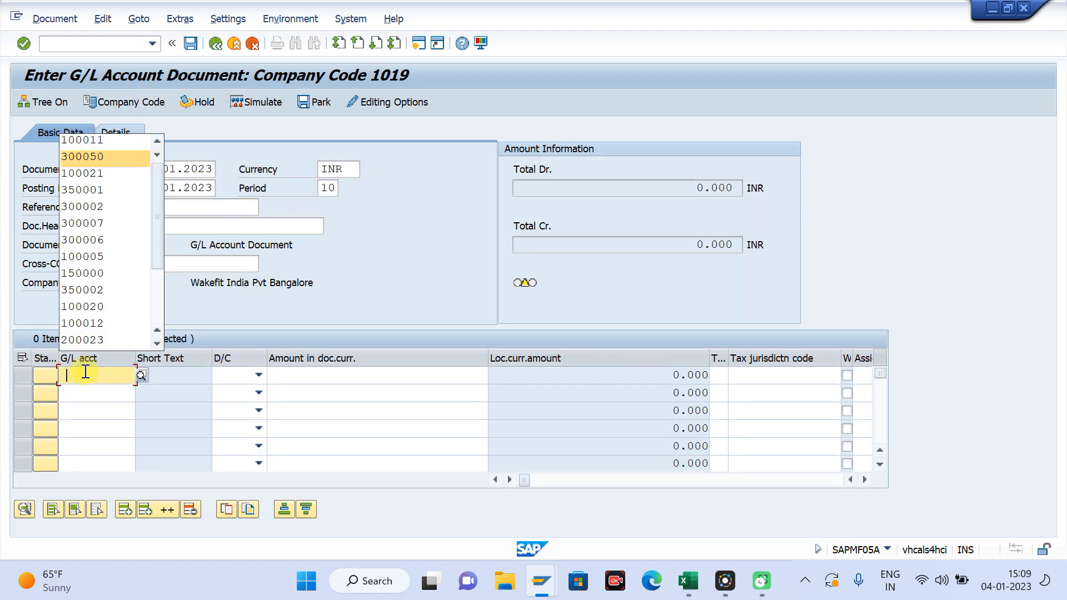
{"action": "left_click", "coordinate": [141, 374]}
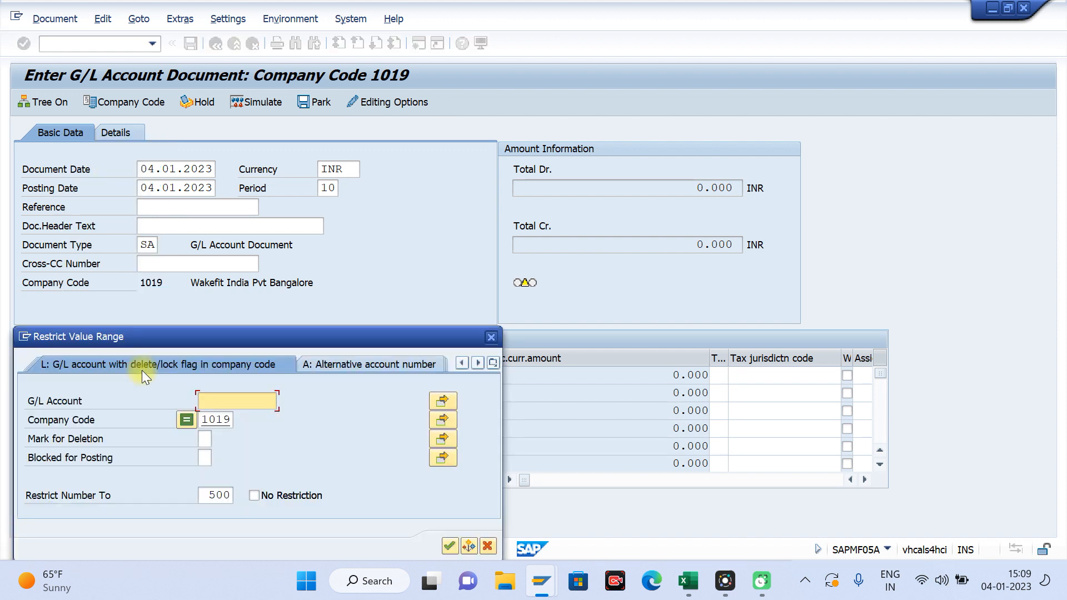
{"action": "key", "text": "Return"}
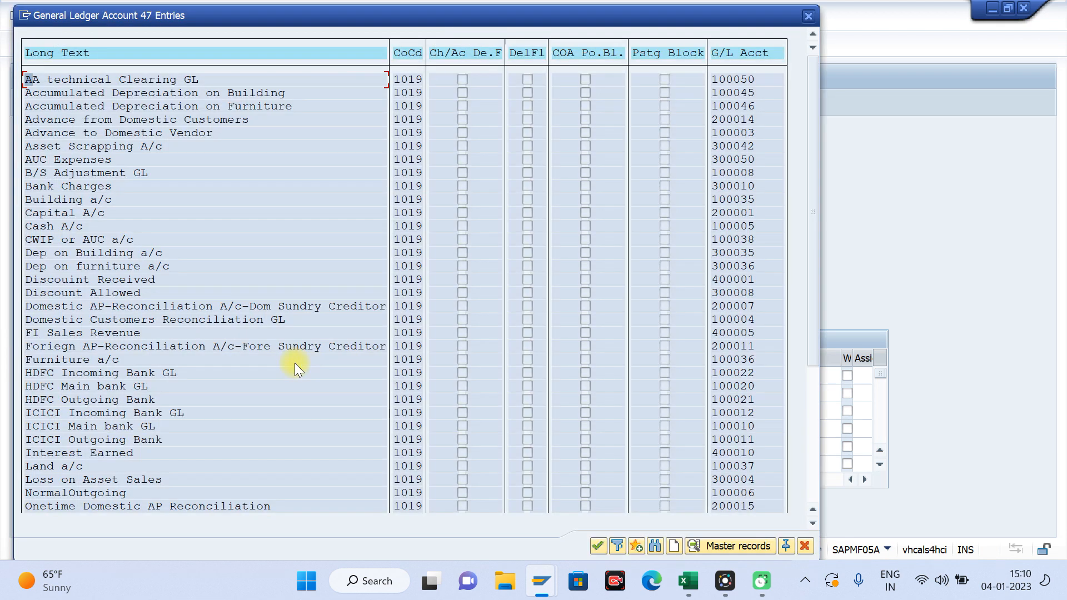
{"action": "double_click", "coordinate": [69, 160]}
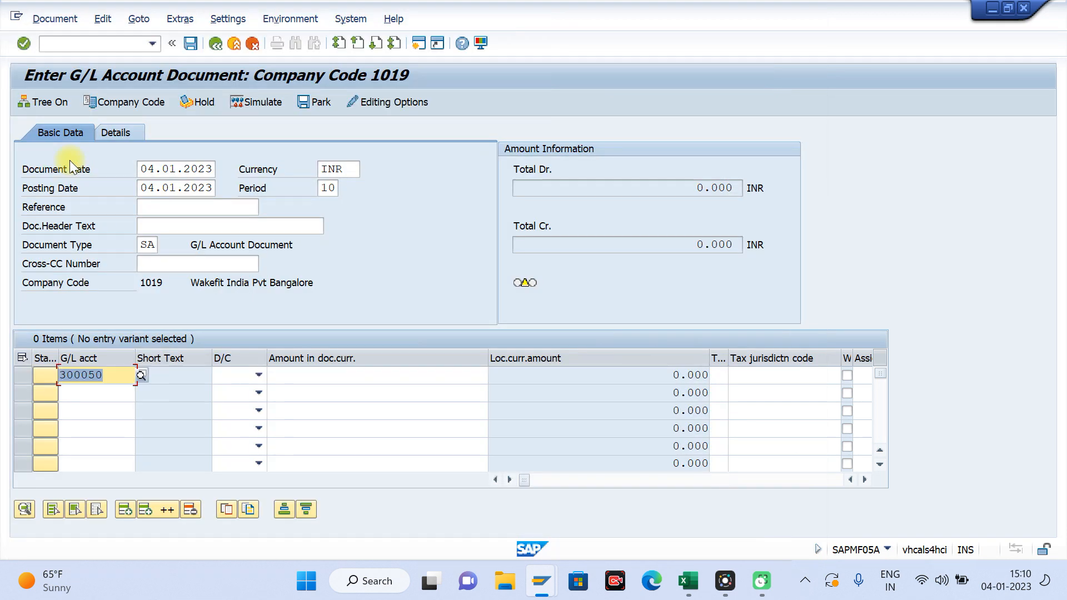
Step: Make the AUC Expenses line item a debit of 1000 INR
{"action": "left_click", "coordinate": [251, 375]}
{"action": "left_click", "coordinate": [232, 408]}
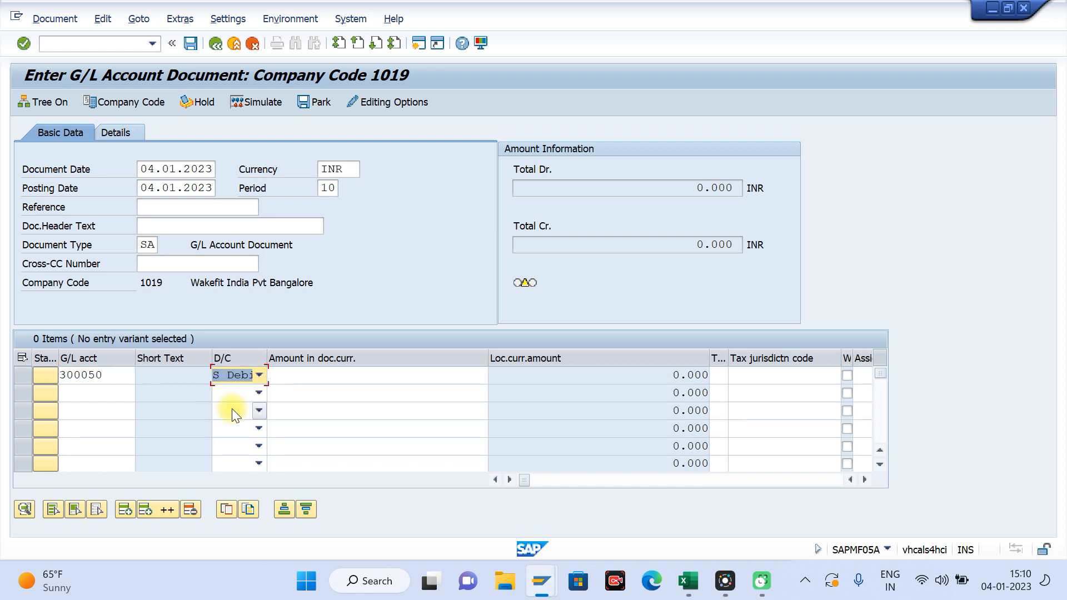
{"action": "left_click", "coordinate": [322, 377]}
{"action": "type", "text": "10000"}
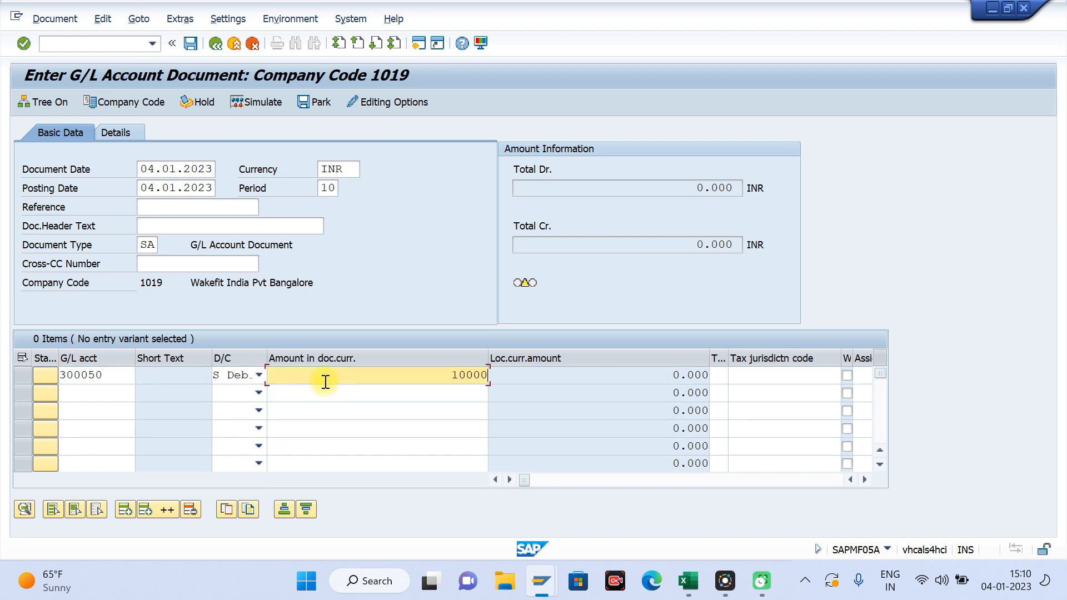
Step: Assign the first created internal order to the first line item and set its item text to "testing"
{"action": "key", "text": "Tab"}
{"action": "key", "text": "Tab"}
{"action": "key", "text": "Tab"}
{"action": "key", "text": "Tab"}
{"action": "key", "text": "Tab"}
{"action": "key", "text": "Tab"}
{"action": "key", "text": "Tab"}
{"action": "key", "text": "Tab"}
{"action": "key", "text": "Tab"}
{"action": "key", "text": "Tab"}
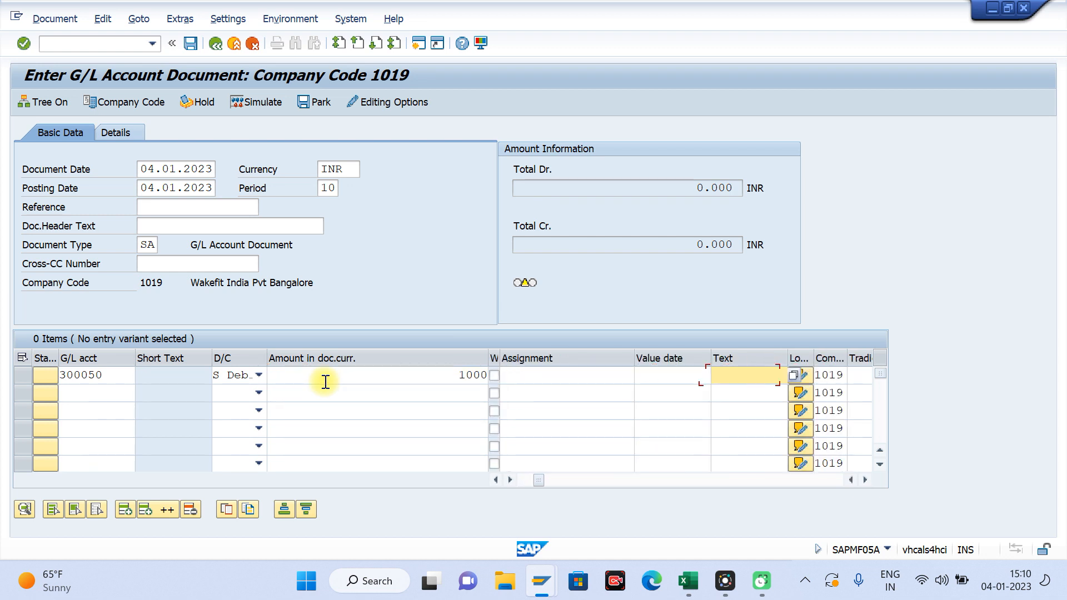
{"action": "key", "text": "Tab"}
{"action": "key", "text": "Tab"}
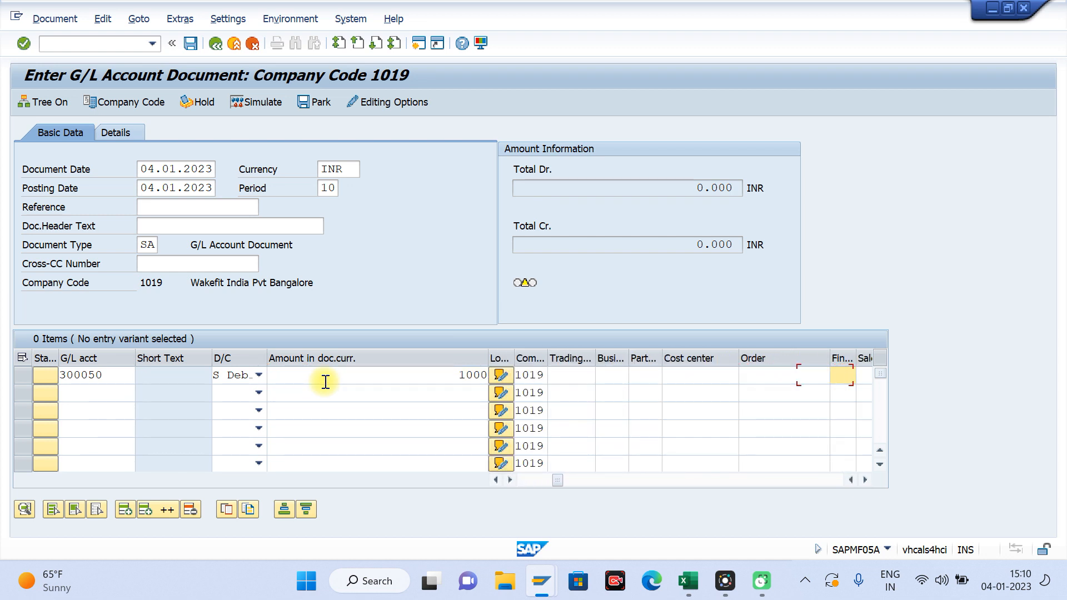
{"action": "type", "text": "1002449"}
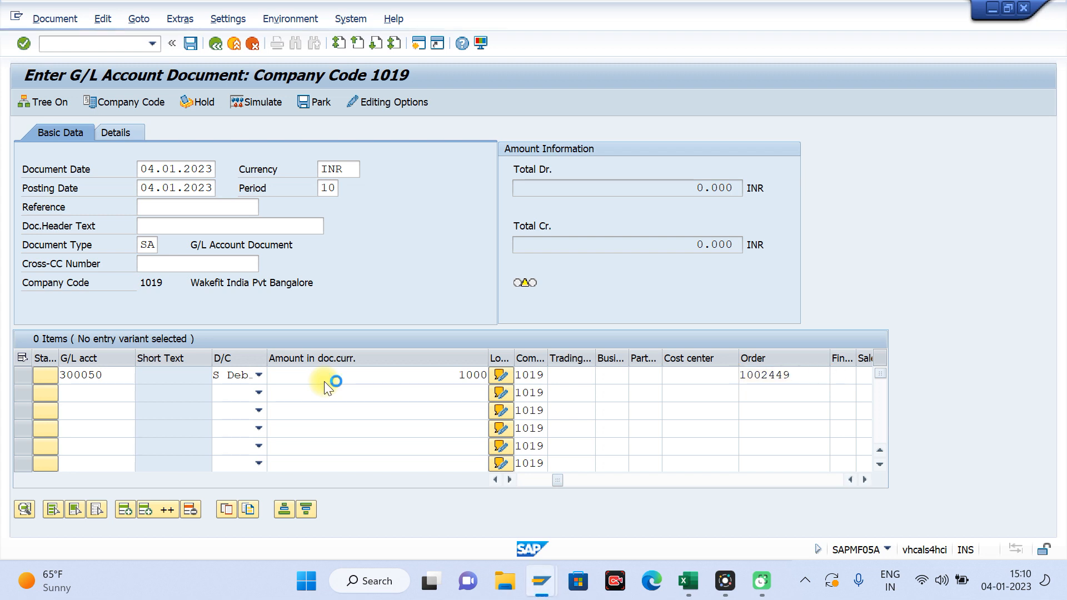
{"action": "key", "text": "Return"}
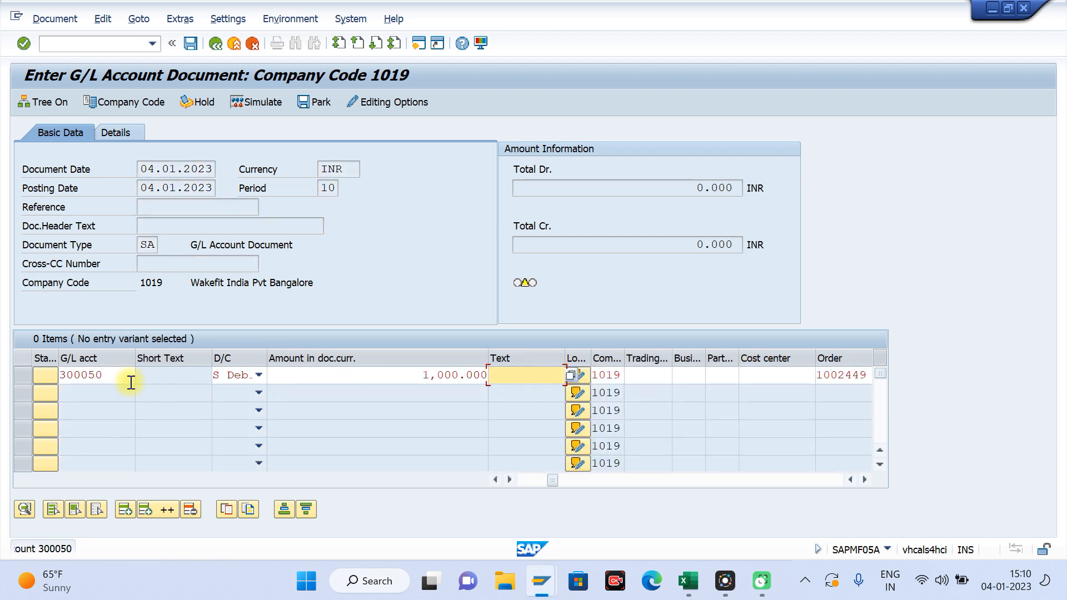
{"action": "type", "text": "testing"}
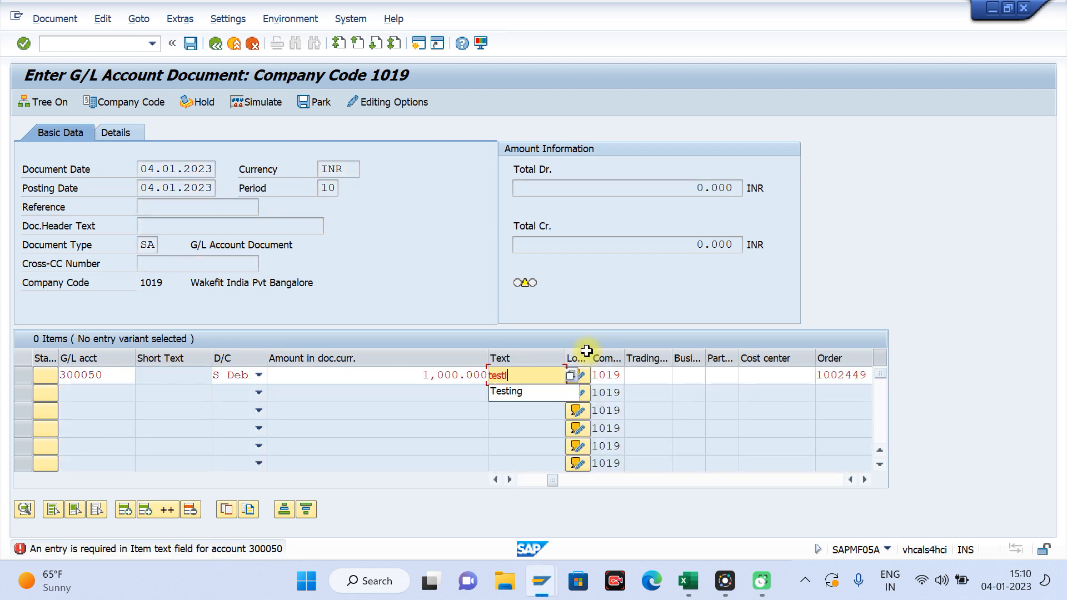
{"action": "key", "text": "Return"}
Step: Add a second AUC Expenses line item as a debit of 1000 INR
{"action": "key", "text": "space"}
{"action": "key", "text": "Down"}
{"action": "key", "text": "Down"}
{"action": "key", "text": "Up"}
{"action": "key", "text": "Return"}
{"action": "key", "text": "Tab"}
{"action": "key", "text": "s"}
{"action": "key", "text": "Tab"}
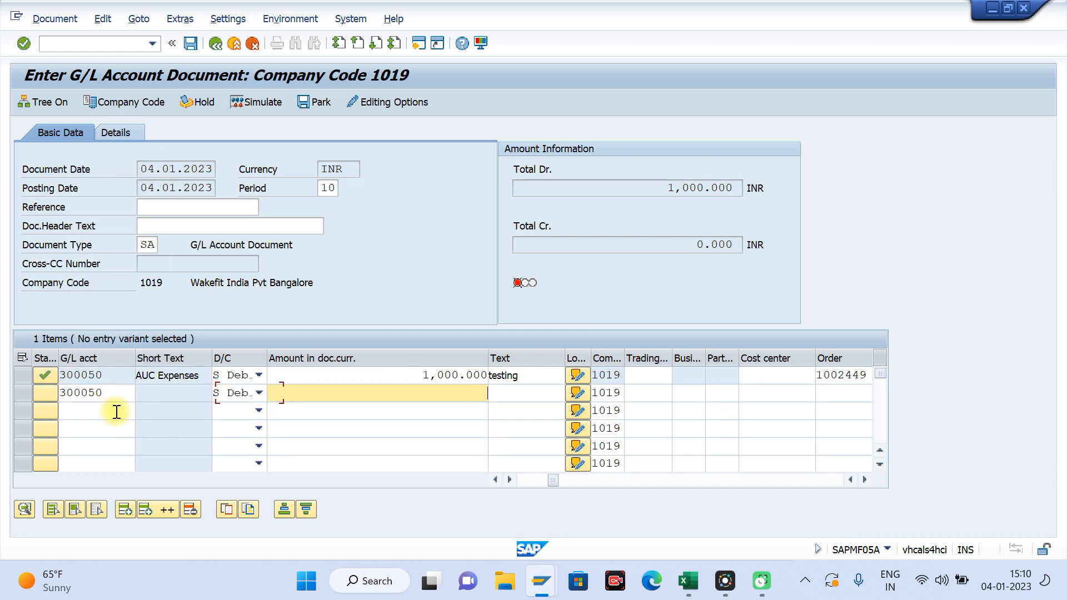
{"action": "type", "text": "1000"}
Step: Assign the second created internal order to the second line item and give it the text "testing"
{"action": "key", "text": "Tab"}
{"action": "key", "text": "Tab"}
{"action": "key", "text": "Tab"}
{"action": "key", "text": "Tab"}
{"action": "key", "text": "Tab"}
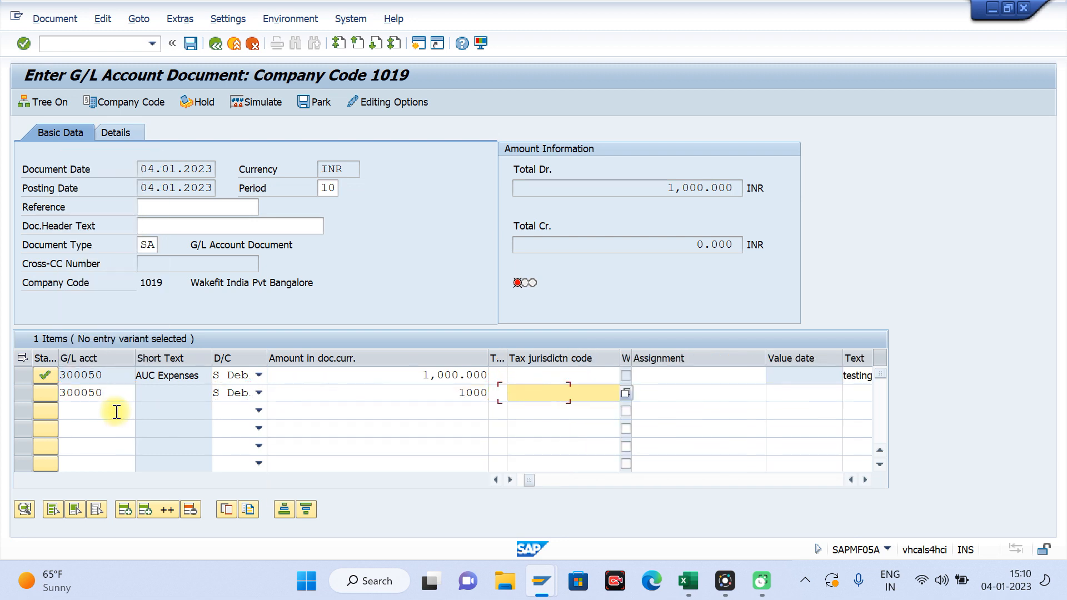
{"action": "key", "text": "Tab"}
{"action": "key", "text": "Tab"}
{"action": "key", "text": "Tab"}
{"action": "key", "text": "Tab"}
{"action": "key", "text": "Tab"}
{"action": "key", "text": "Tab"}
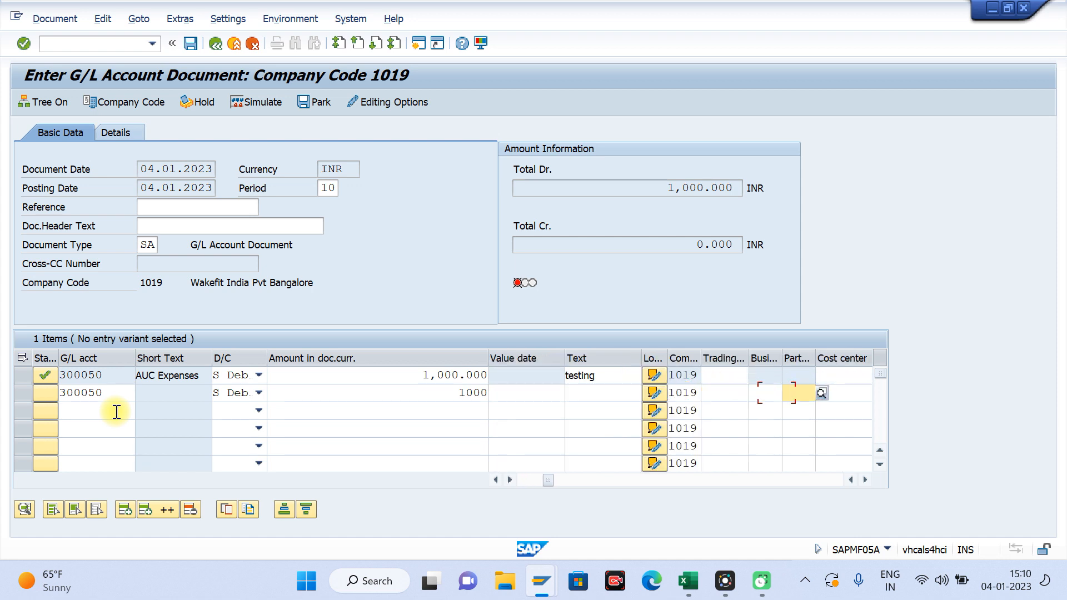
{"action": "type", "text": "100244"}
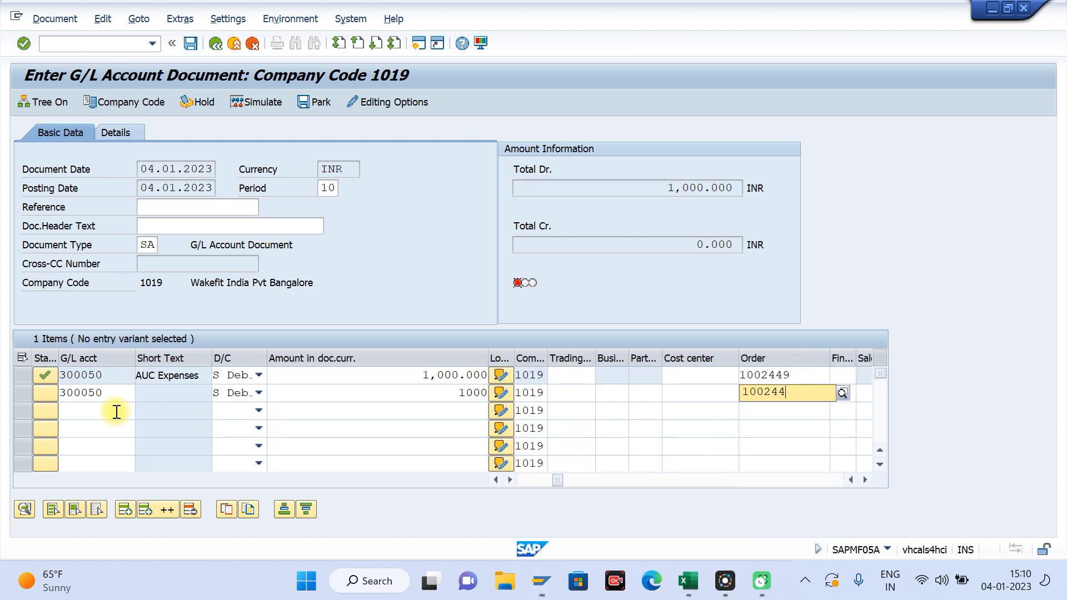
{"action": "type", "text": "50"}
{"action": "key", "text": "Return"}
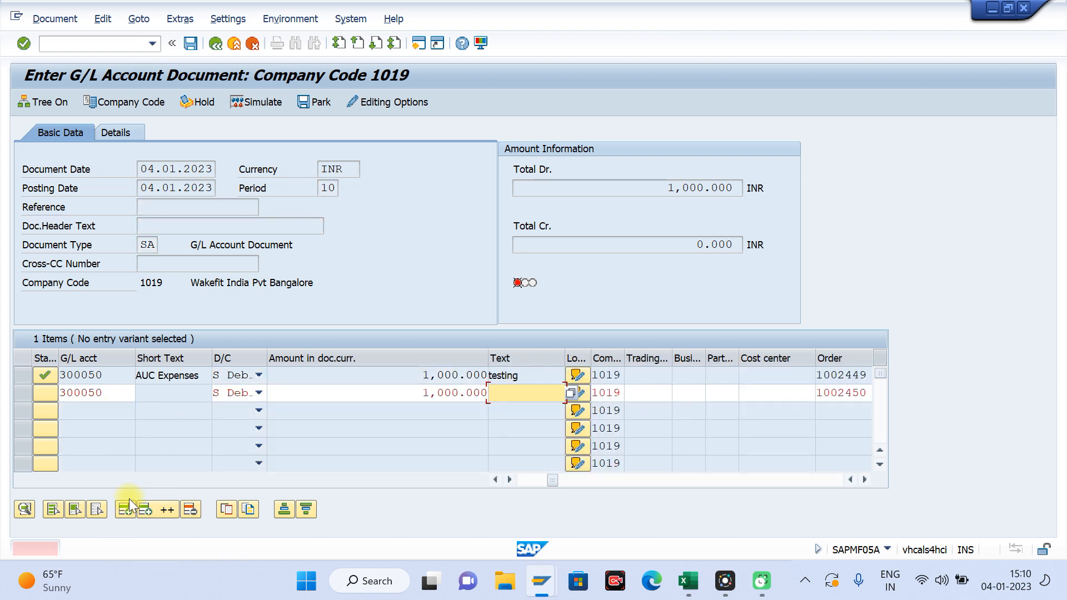
{"action": "type", "text": "testing"}
{"action": "key", "text": "Return"}
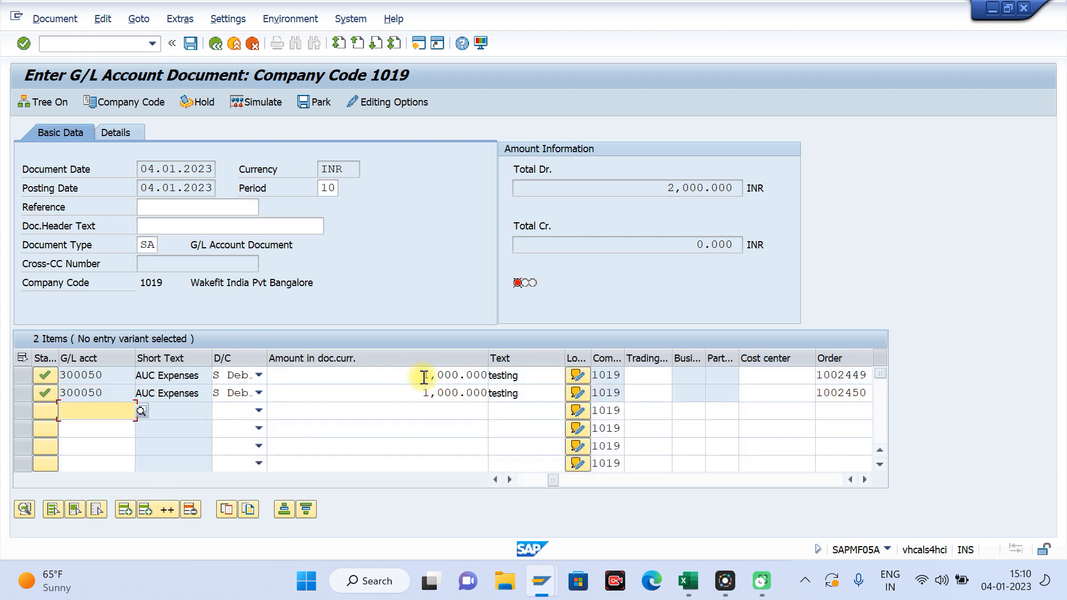
Step: Add a credit line of 2,000 INR to the ICICI Outgoing bank account and post the document
{"action": "type", "text": "1"}
{"action": "key", "text": "Down"}
{"action": "key", "text": "Tab"}
{"action": "key", "text": "shift+Tab"}
{"action": "key", "text": "h"}
{"action": "key", "text": "Tab"}
{"action": "type", "text": "2,000"}
{"action": "key", "text": "Return"}
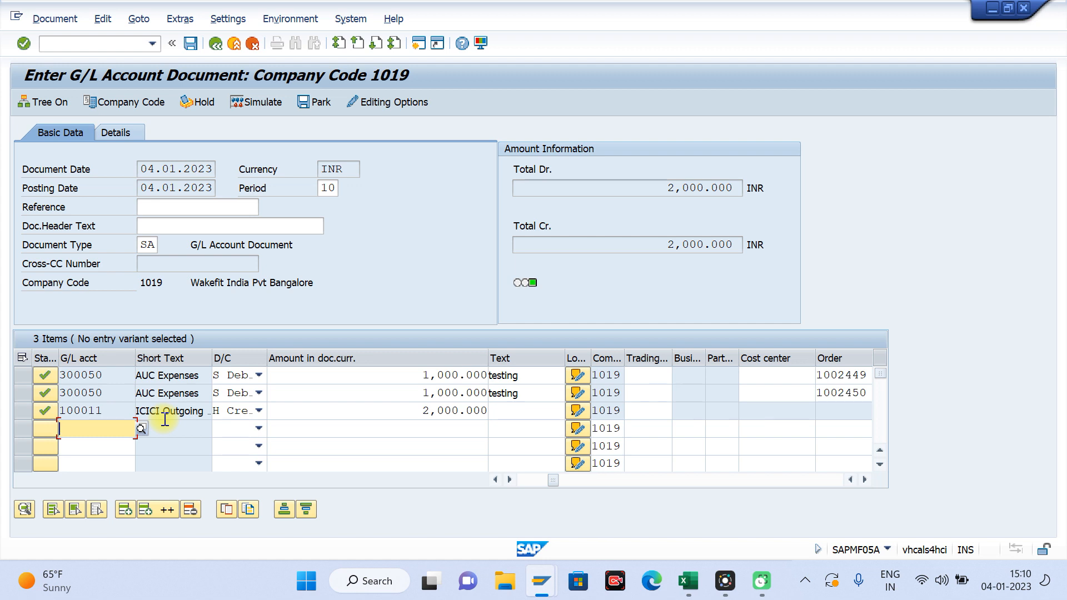
{"action": "key", "text": "ctrl+s"}
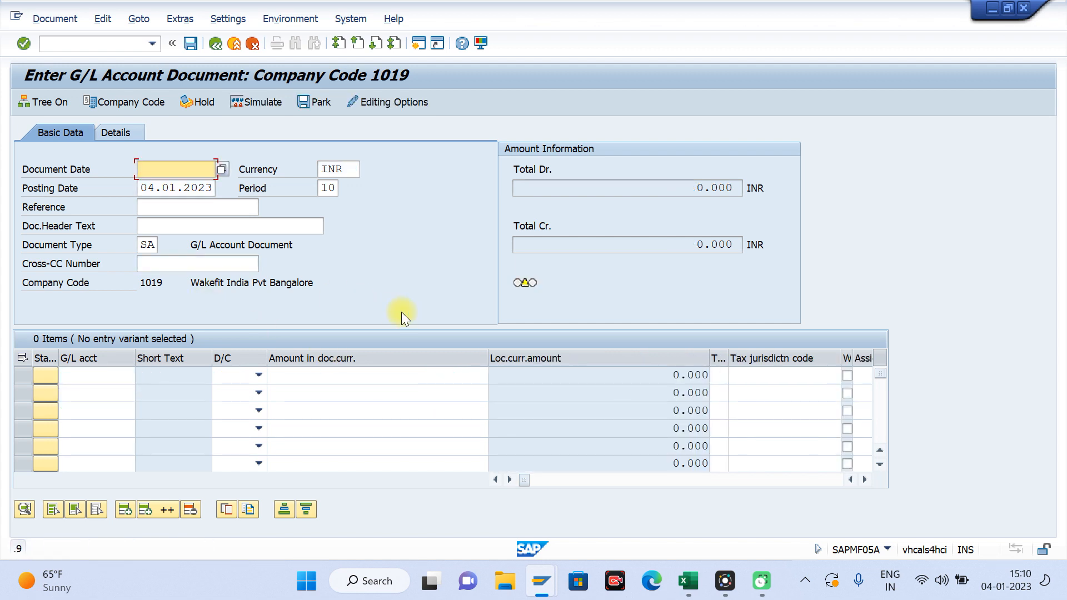
Step: Switch to the actual cost line items session, extend the order range to the second internal order and run the report
{"action": "mouse_move", "coordinate": [528, 584]}
{"action": "left_click", "coordinate": [619, 478]}
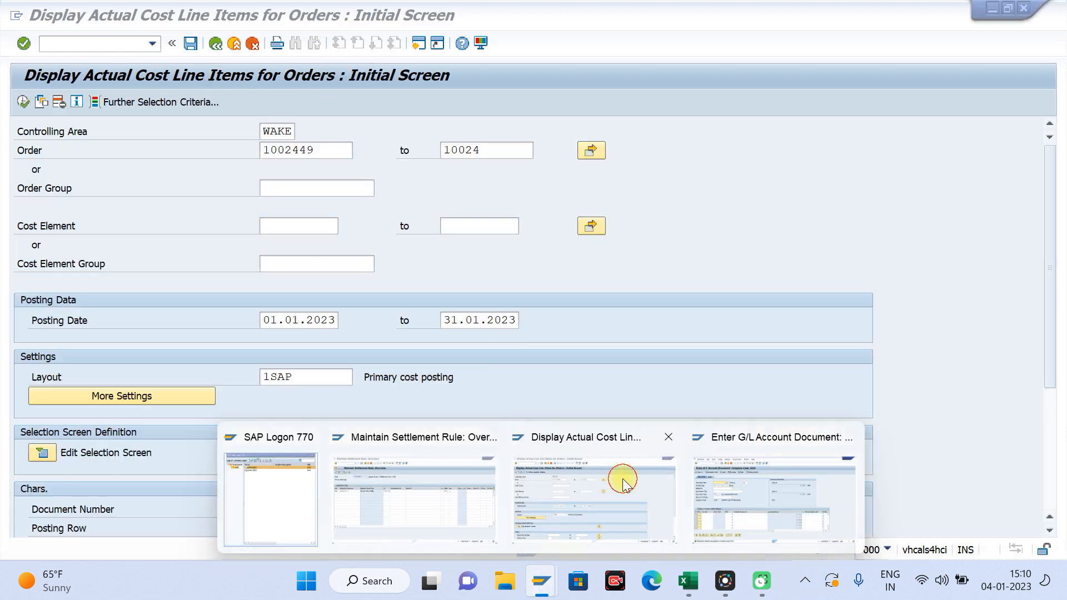
{"action": "left_click", "coordinate": [23, 102]}
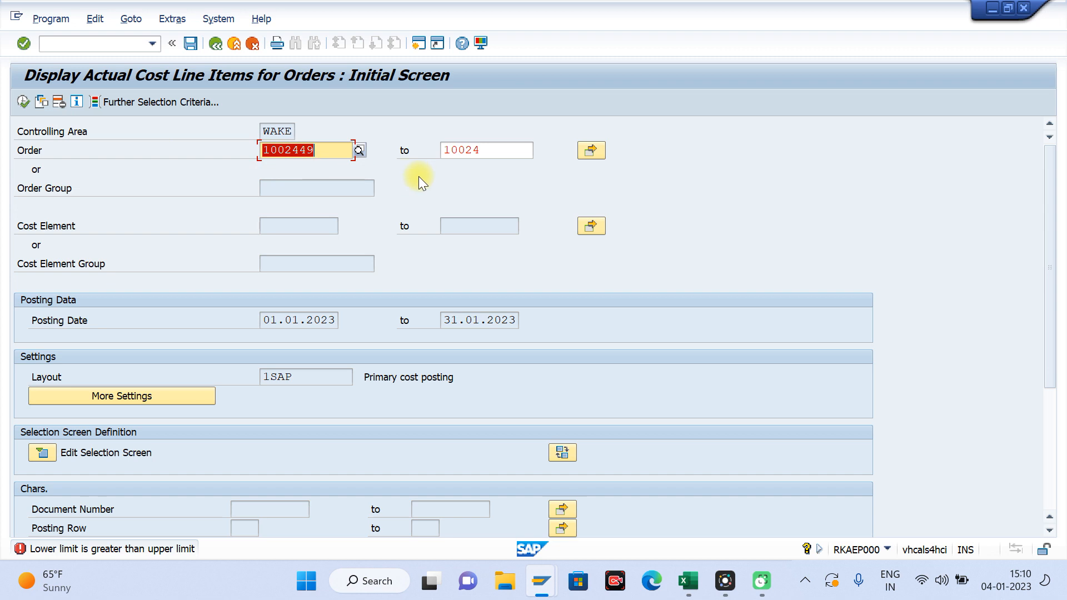
{"action": "left_click", "coordinate": [487, 159]}
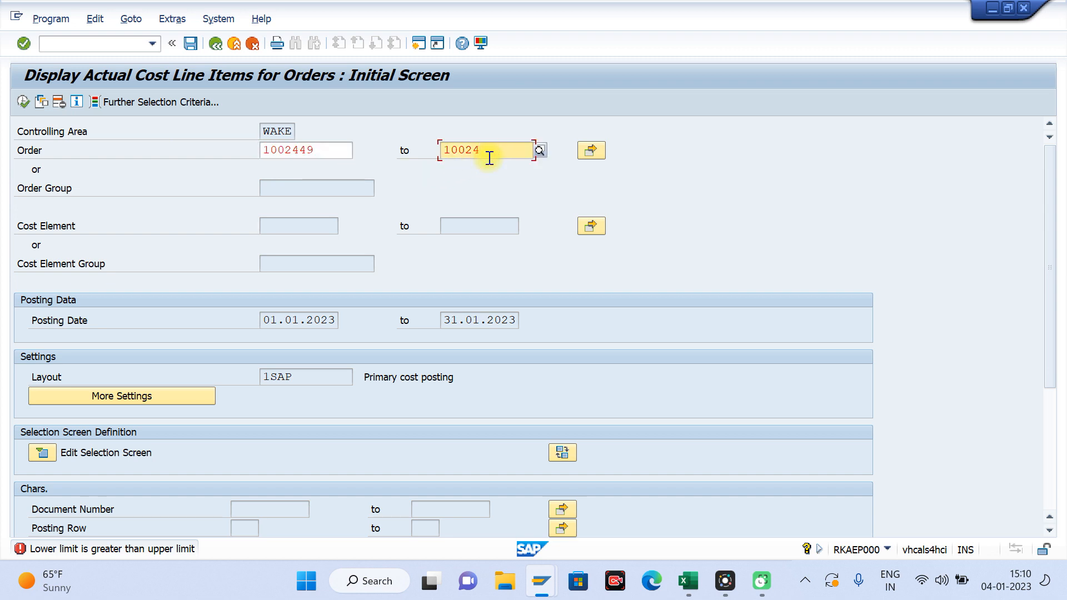
{"action": "type", "text": "50"}
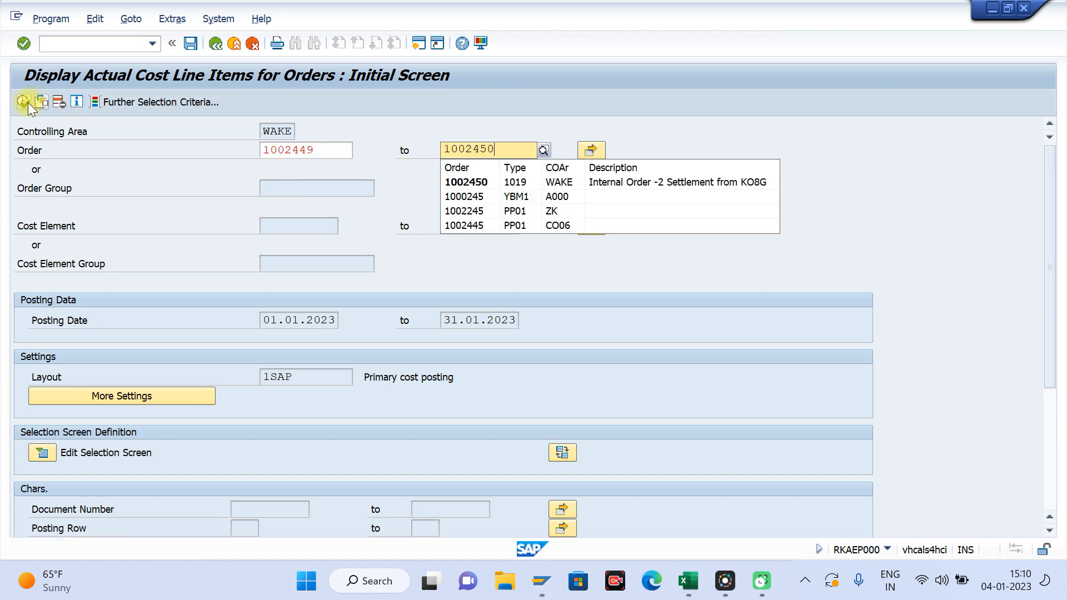
{"action": "left_click", "coordinate": [23, 102]}
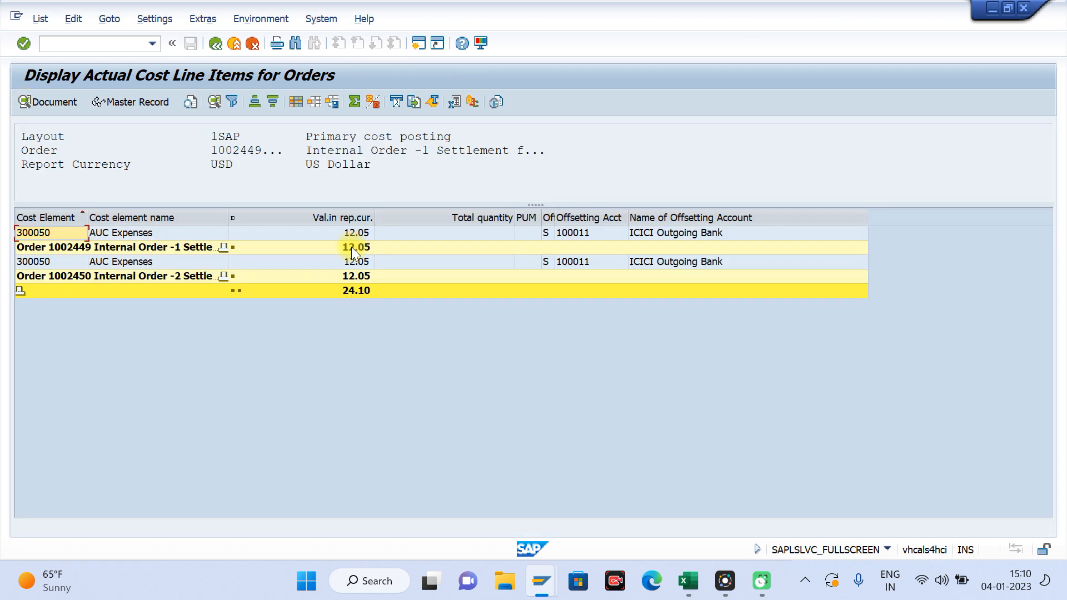
{"action": "left_click", "coordinate": [489, 366]}
Step: Add the Object Currency and Value in Obj. Crcy columns to the line item report layout
{"action": "left_click", "coordinate": [356, 233]}
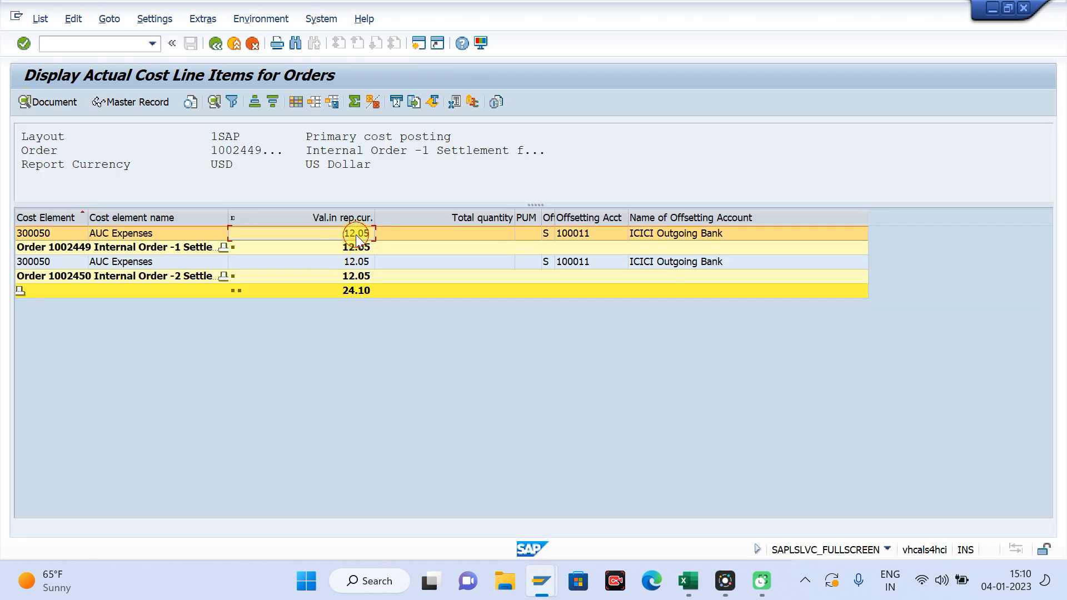
{"action": "left_click", "coordinate": [308, 103]}
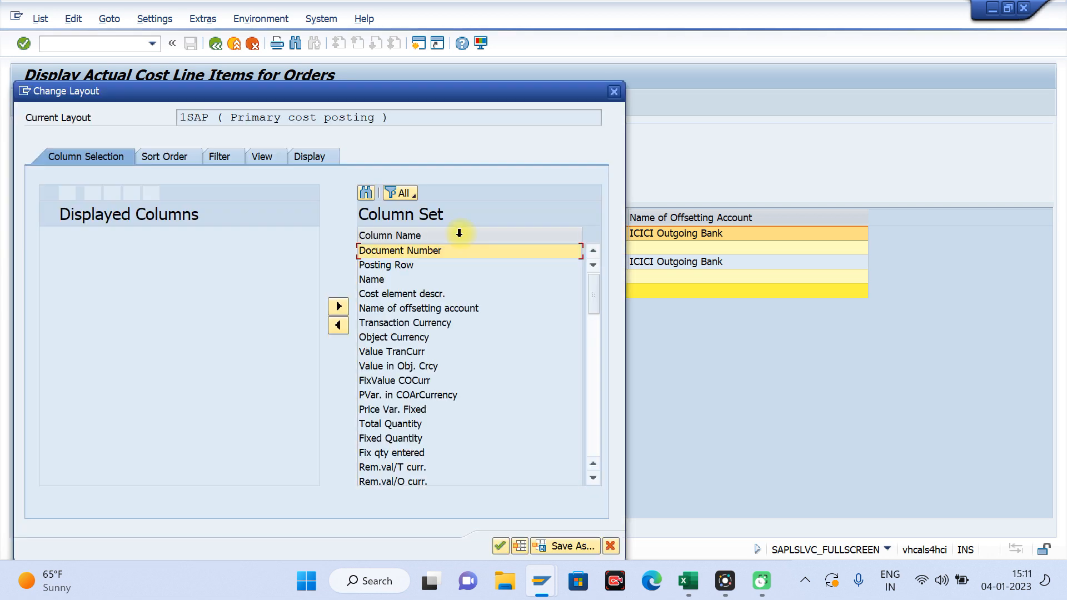
{"action": "left_click", "coordinate": [400, 336]}
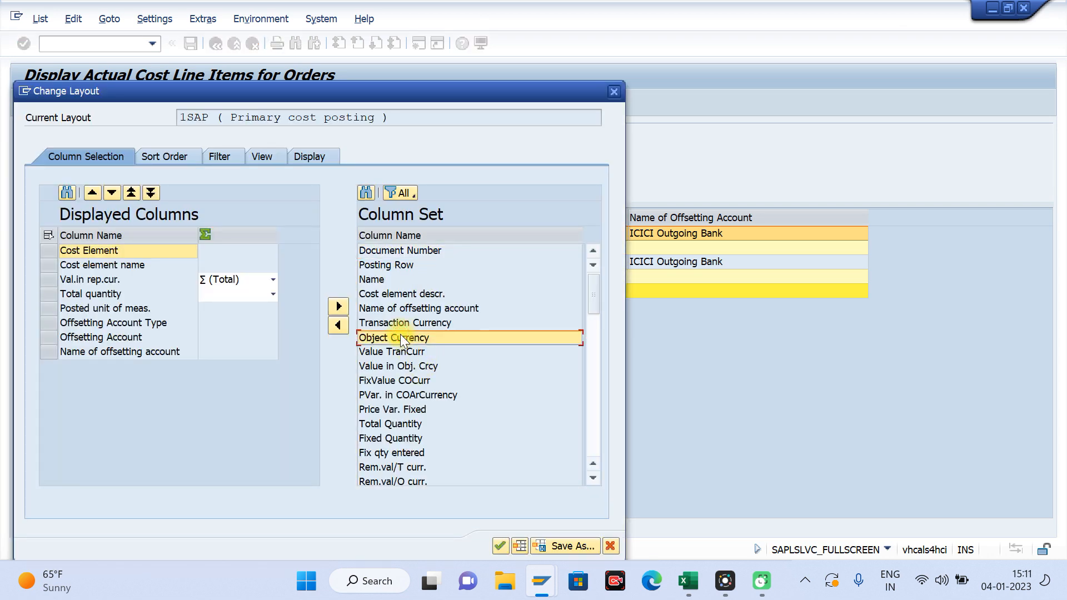
{"action": "left_click", "coordinate": [336, 325]}
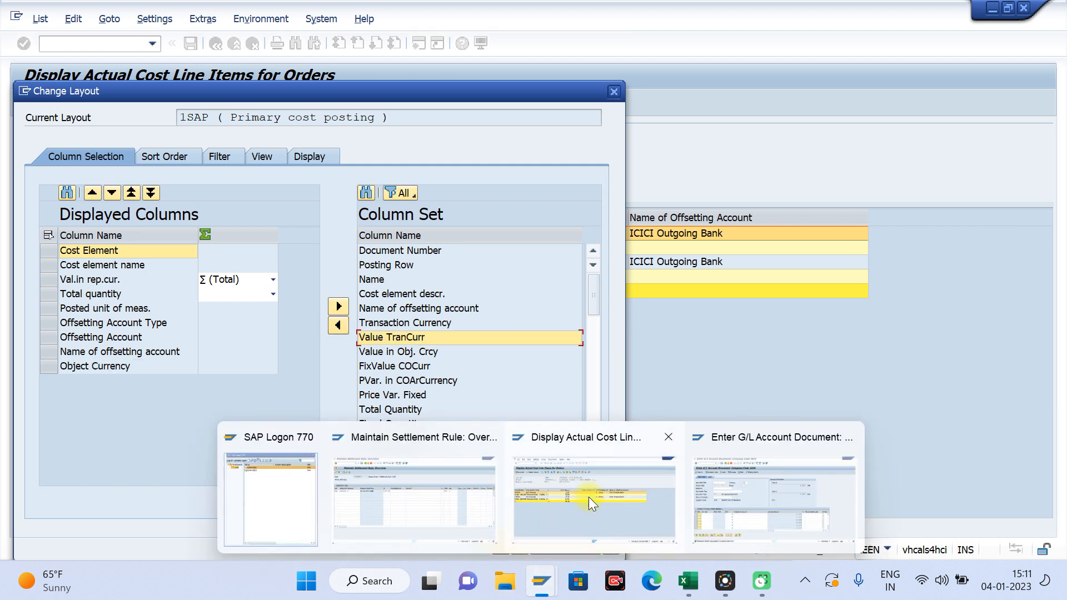
{"action": "left_click", "coordinate": [432, 352]}
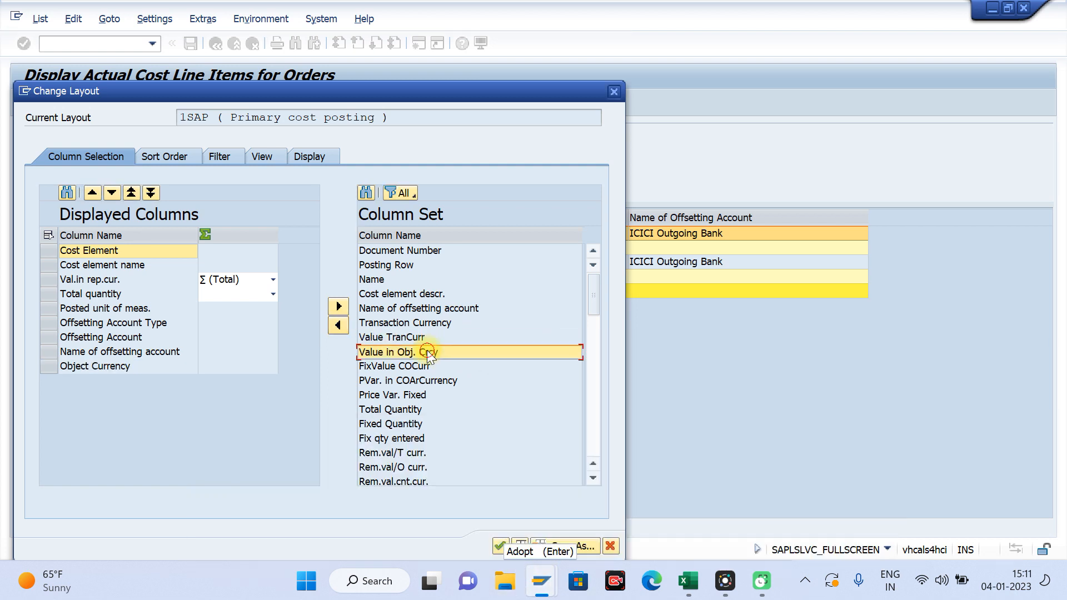
{"action": "left_click", "coordinate": [335, 326]}
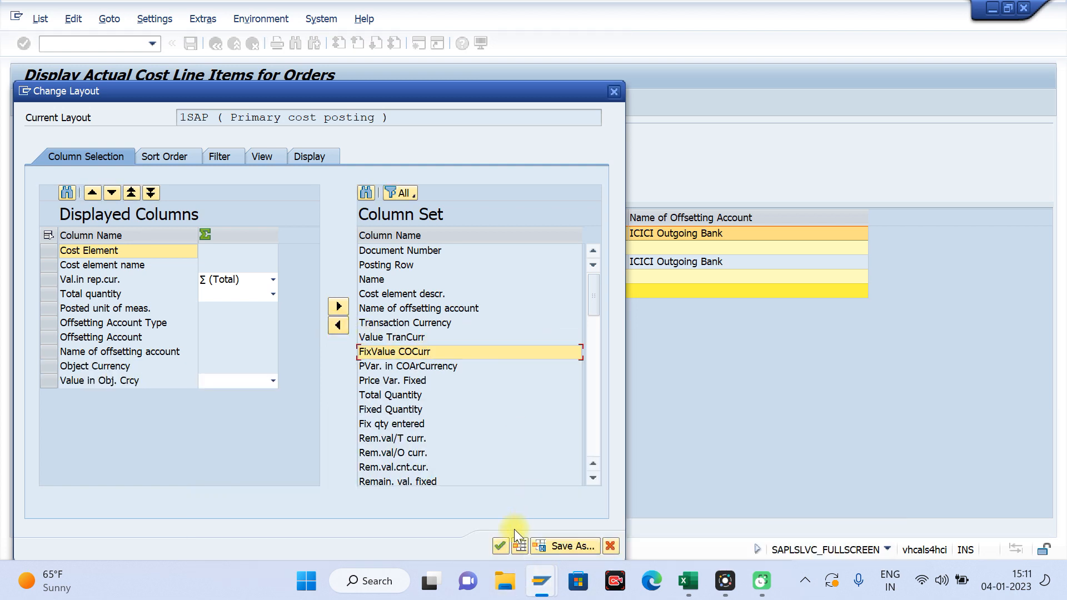
{"action": "left_click", "coordinate": [503, 541]}
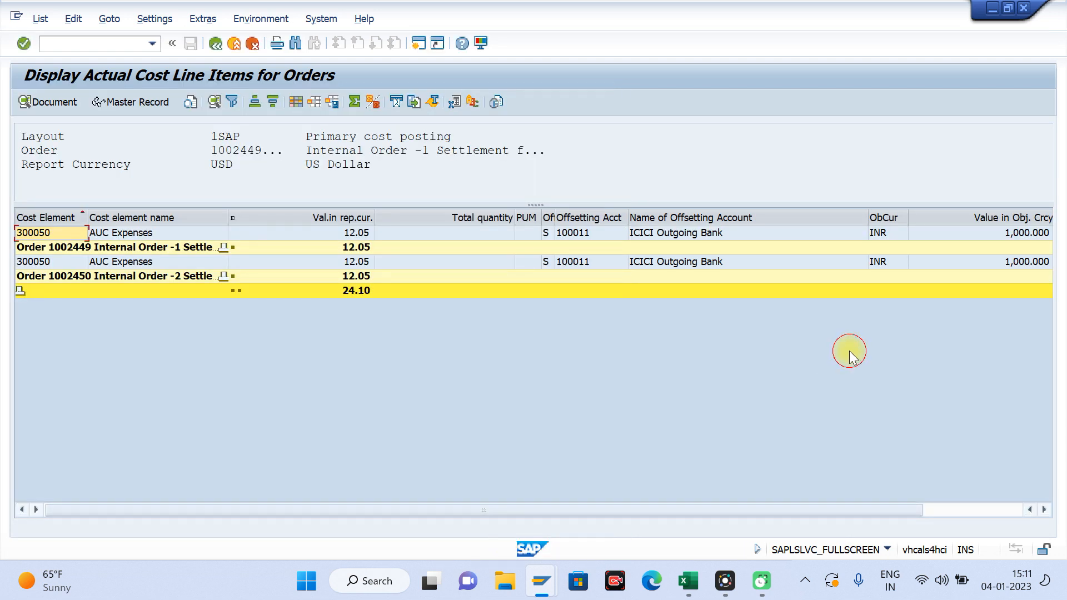
Step: Check the object currency values and the AUC Expenses cost element posted to each of the two internal orders
{"action": "left_click", "coordinate": [1024, 233]}
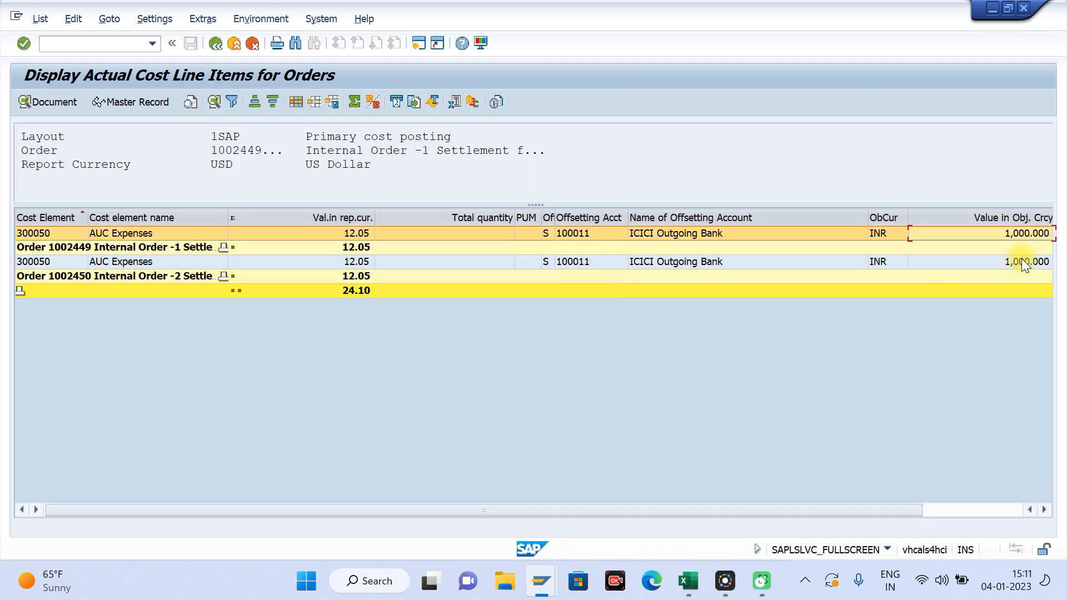
{"action": "left_click", "coordinate": [1022, 262]}
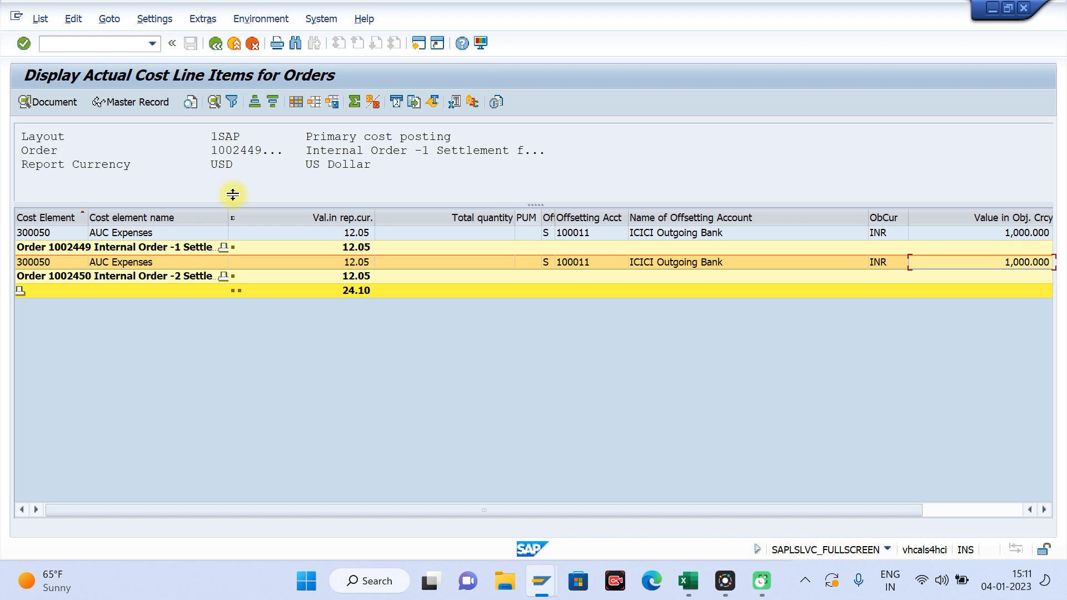
{"action": "left_click", "coordinate": [63, 234]}
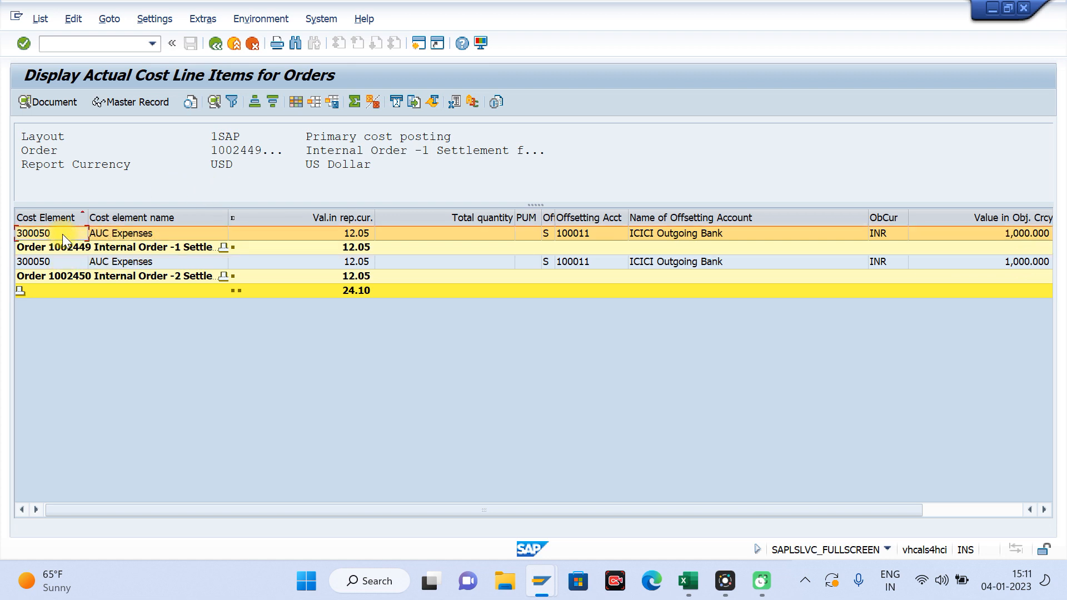
{"action": "left_click", "coordinate": [132, 232]}
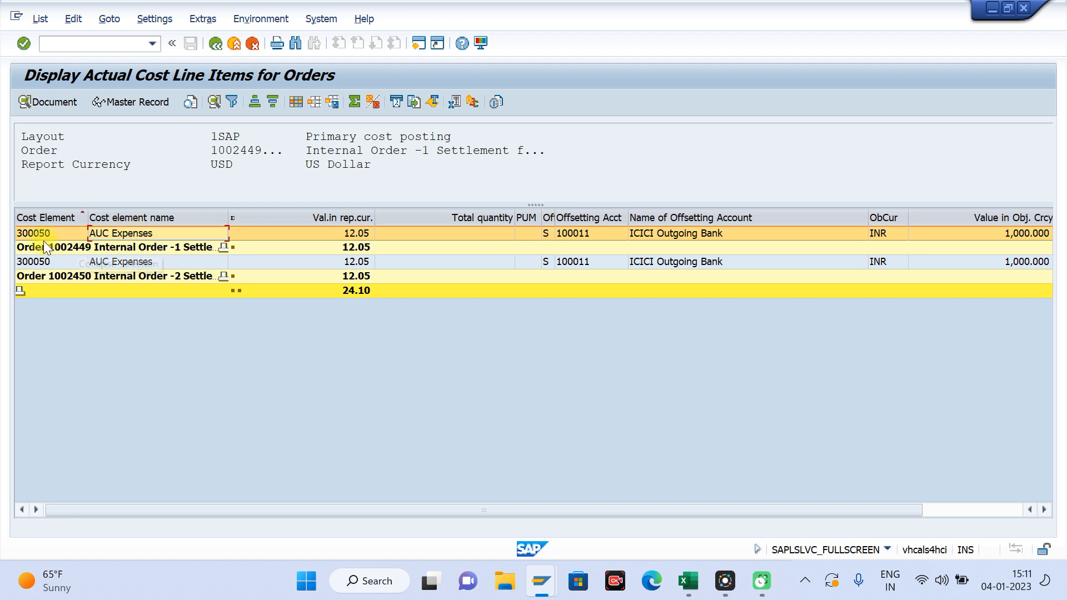
{"action": "left_click", "coordinate": [69, 249]}
{"action": "left_click", "coordinate": [93, 276]}
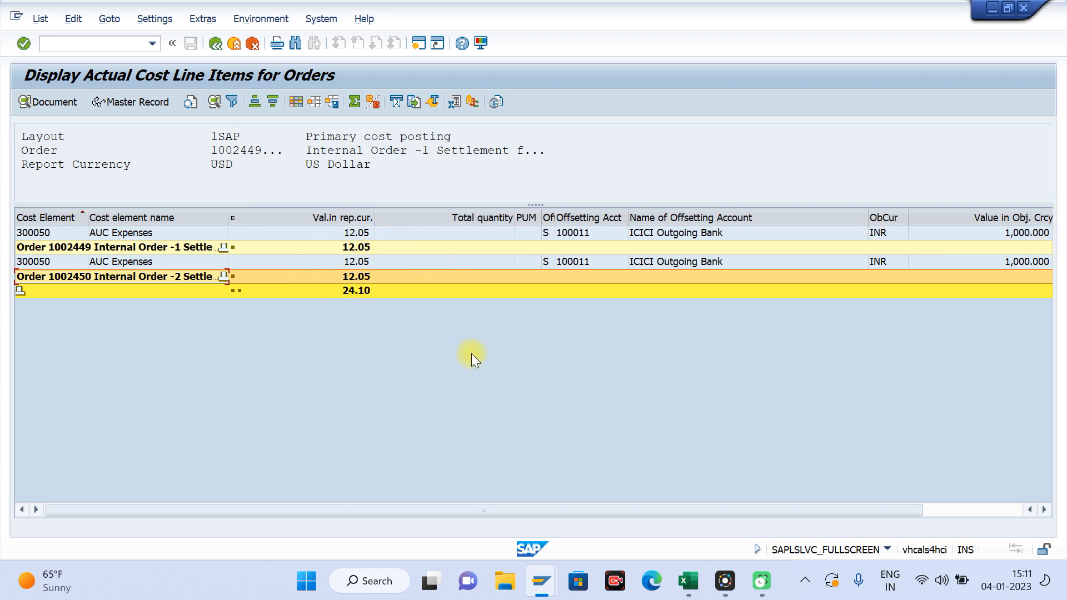
Step: Switch to the settlement rule session, leave the internal order and open the collective order settlement transaction KO8G
{"action": "key", "text": "F3"}
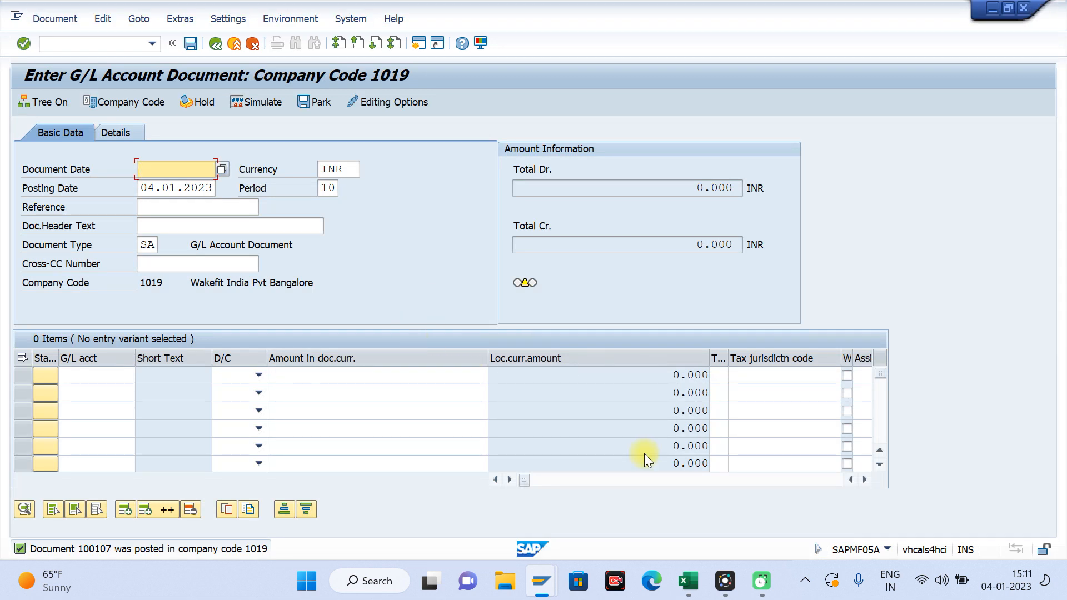
{"action": "left_click", "coordinate": [541, 580]}
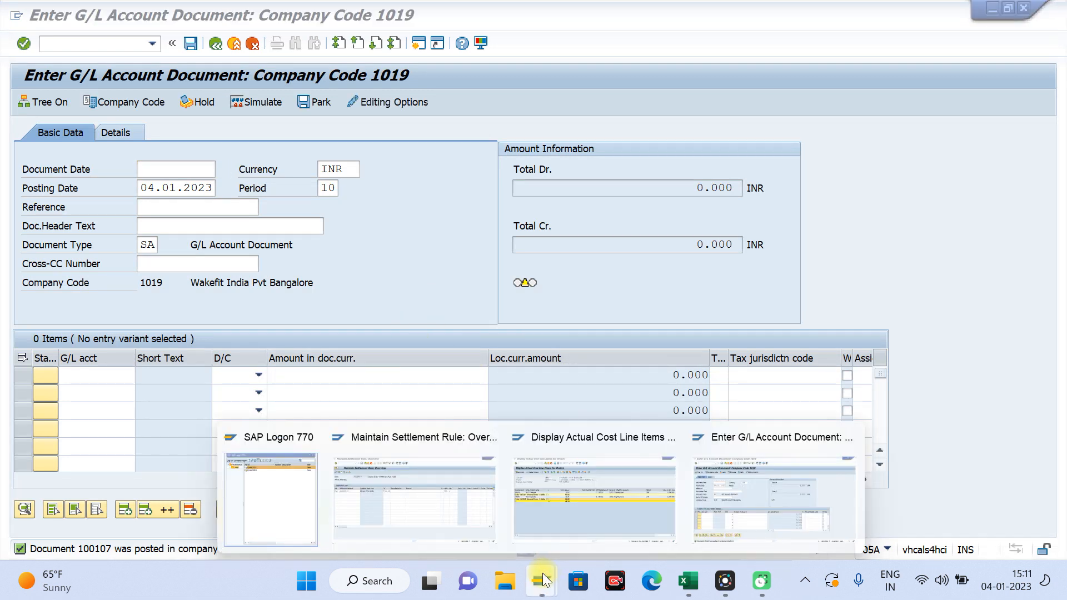
{"action": "left_click", "coordinate": [458, 508]}
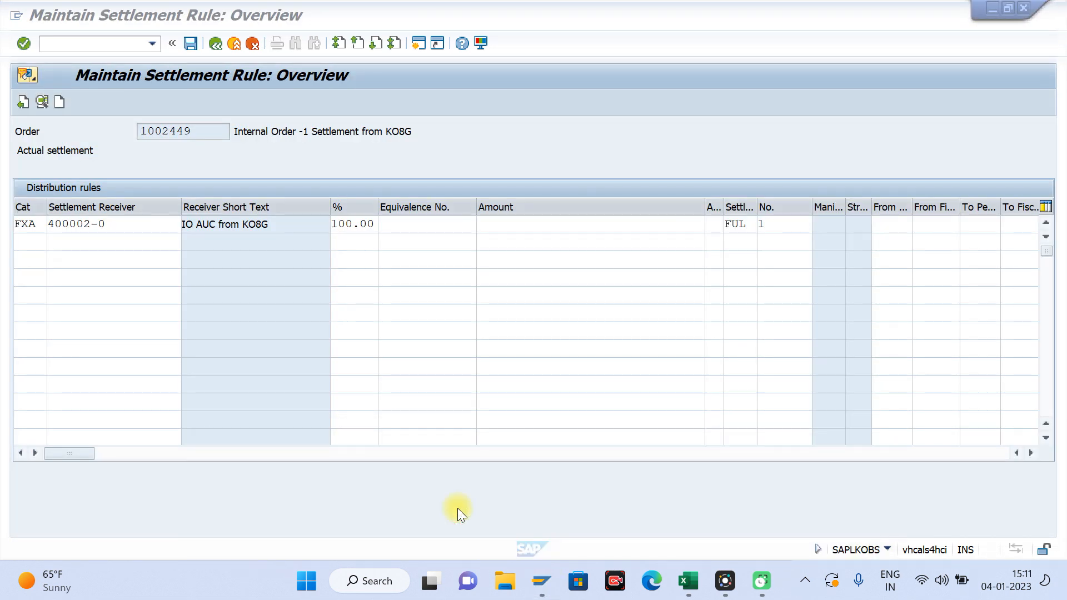
{"action": "left_click", "coordinate": [215, 45]}
{"action": "left_click", "coordinate": [215, 45]}
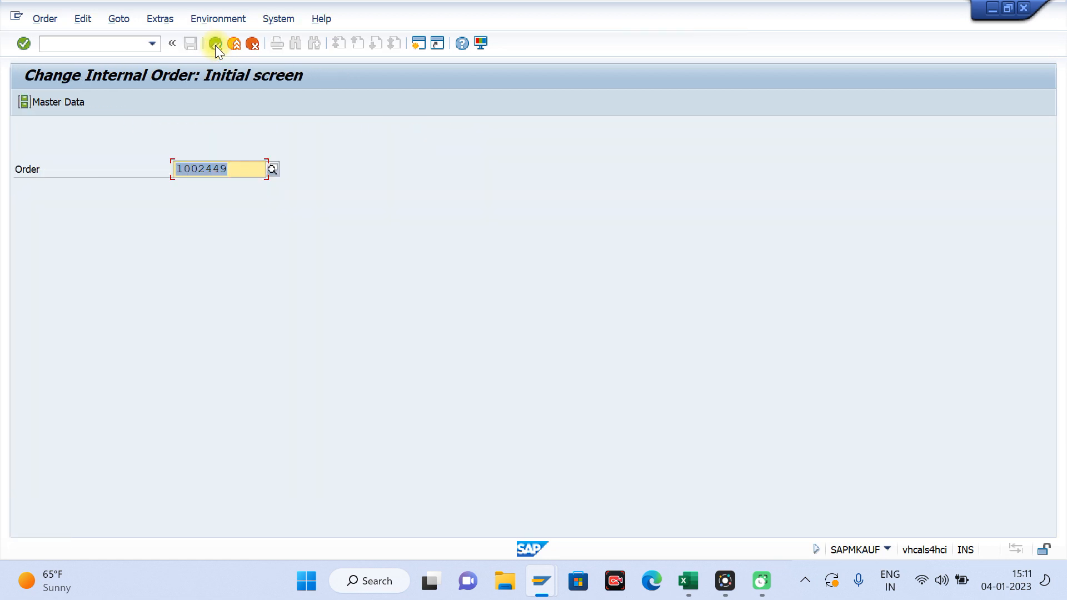
{"action": "left_click", "coordinate": [215, 45]}
{"action": "left_click", "coordinate": [88, 44]}
{"action": "type", "text": "k"}
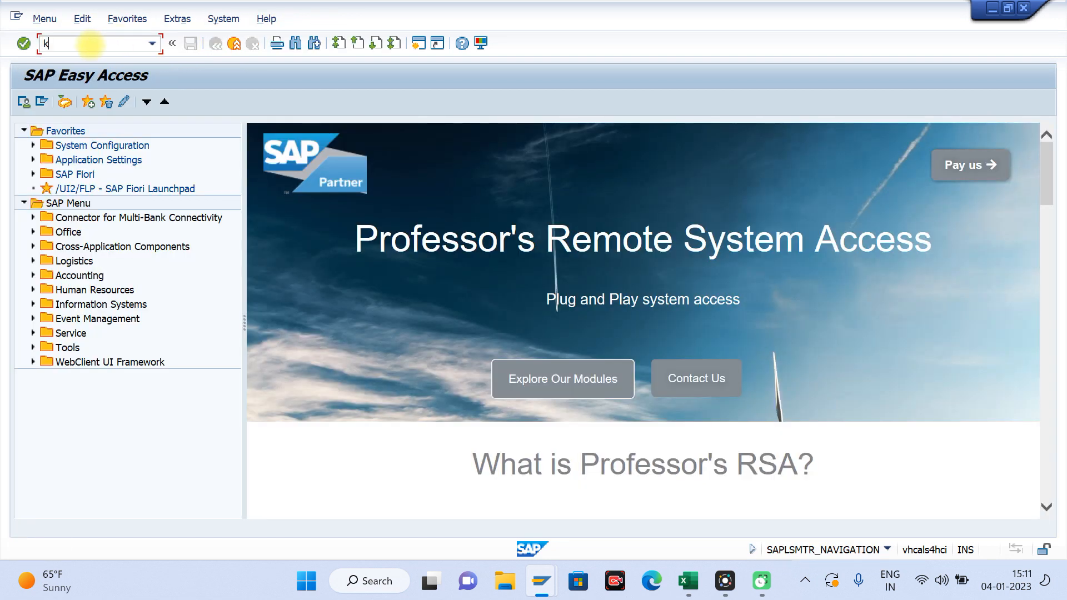
{"action": "type", "text": "o88"}
{"action": "key", "text": "Return"}
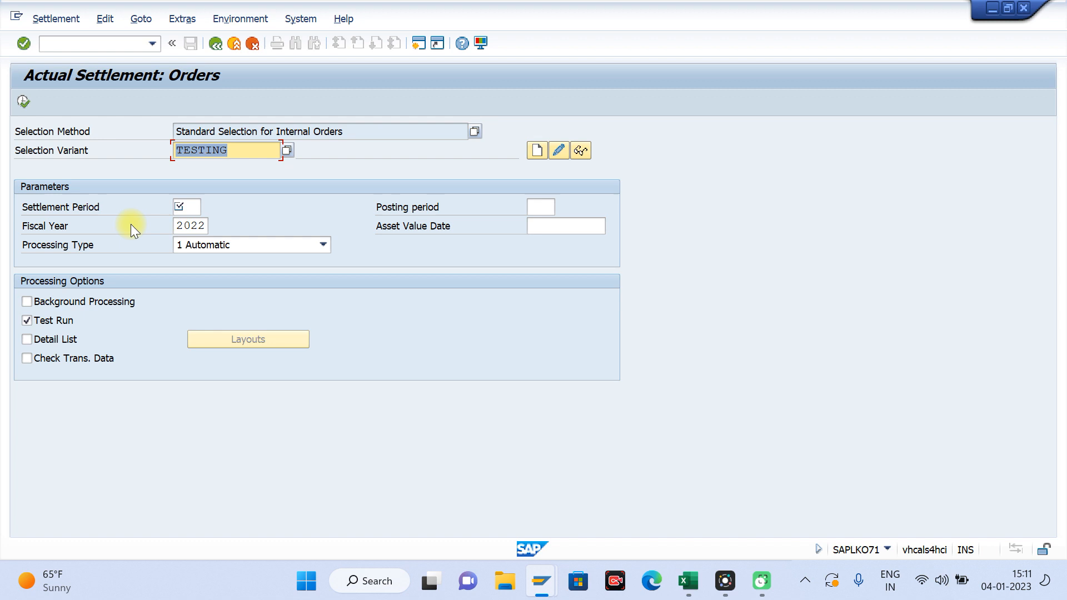
Step: Open the individual order settlement transaction KO88 in another session to view its single Order field
{"action": "left_click", "coordinate": [670, 188]}
{"action": "key", "text": "F3"}
{"action": "type", "text": "ko88"}
{"action": "key", "text": "Return"}
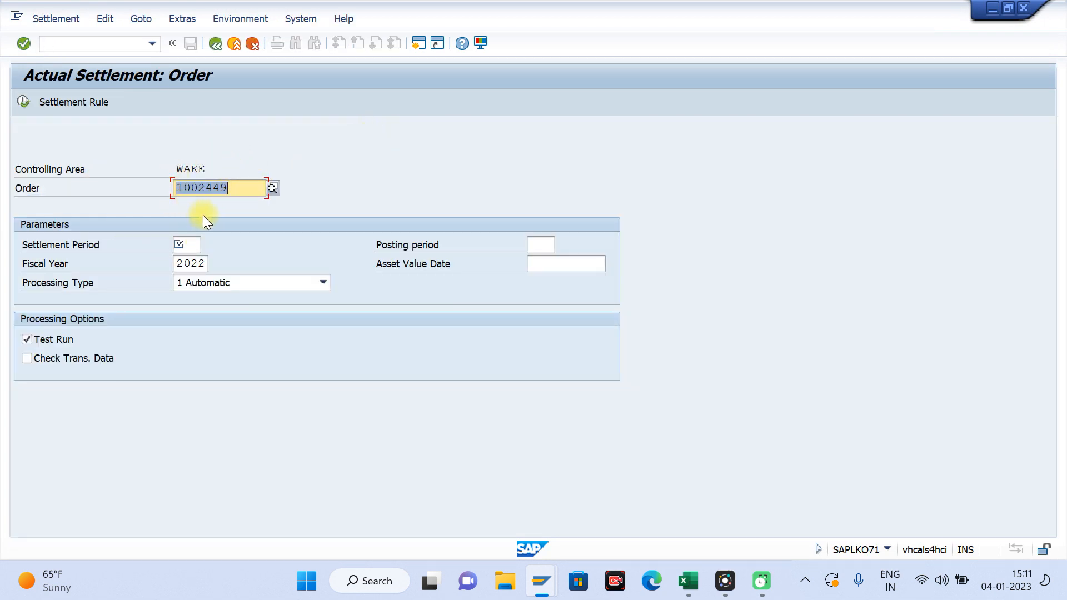
{"action": "left_click", "coordinate": [233, 189]}
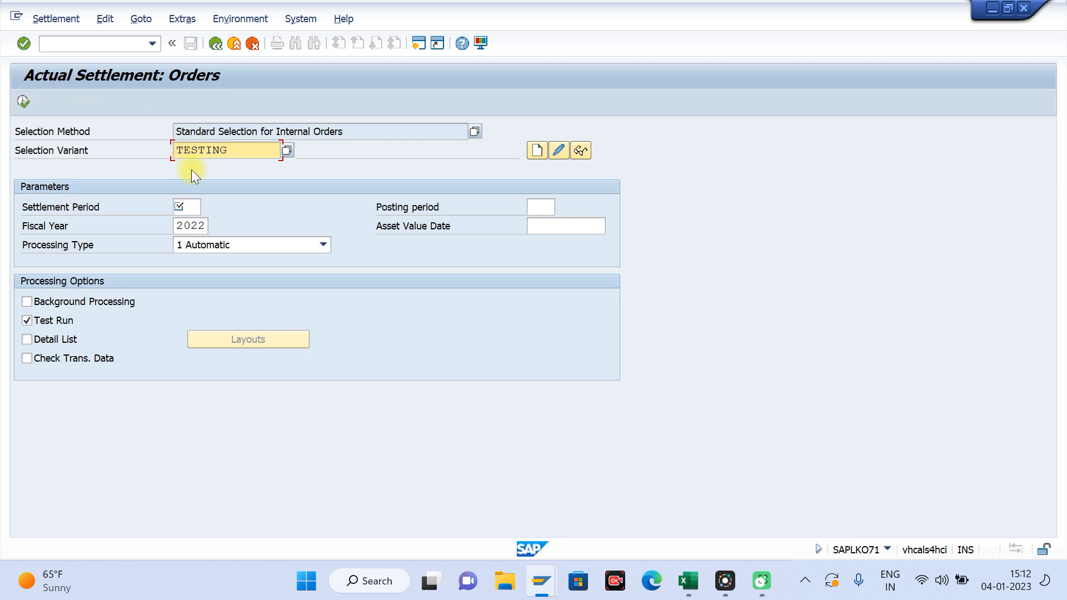
Step: In the collective settlement session, choose Standard Selection for Internal Orders as the selection method and clear the selection variant
{"action": "left_click_drag", "start_coordinate": [346, 129], "coordinate": [148, 110]}
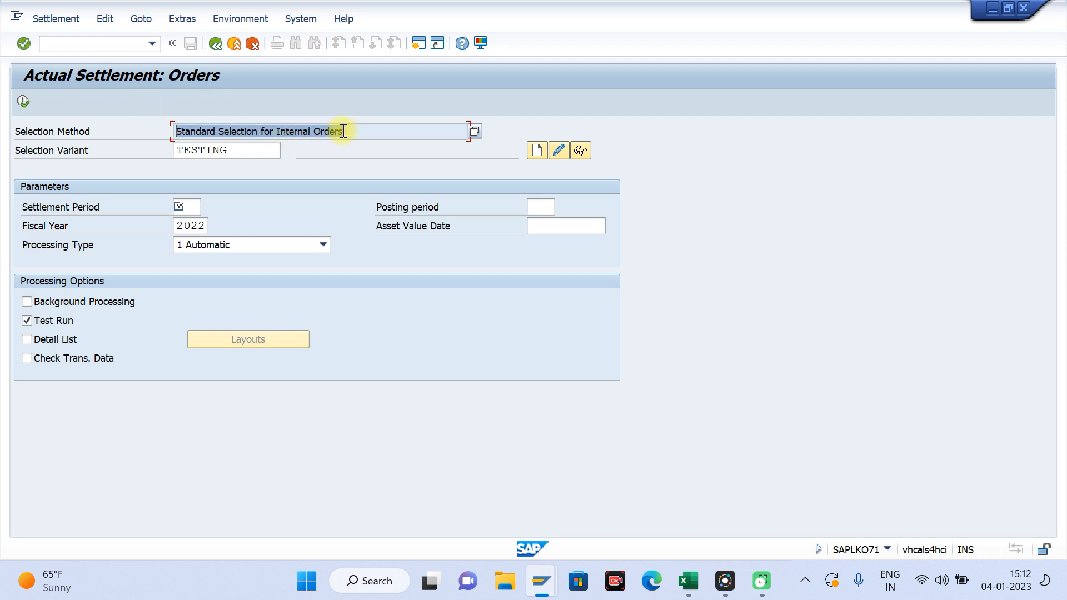
{"action": "left_click", "coordinate": [474, 131]}
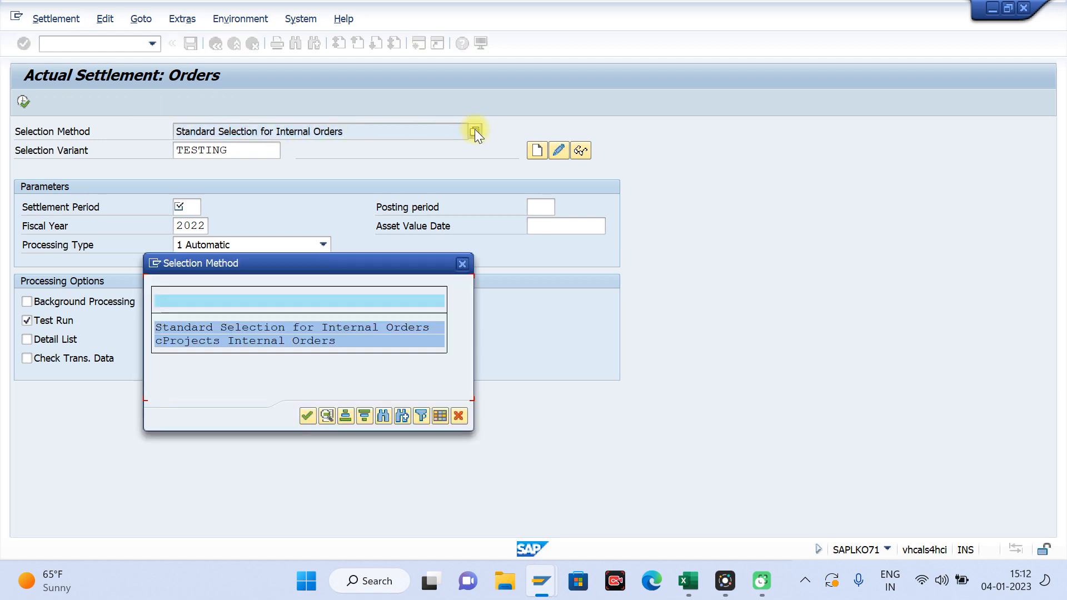
{"action": "double_click", "coordinate": [208, 327]}
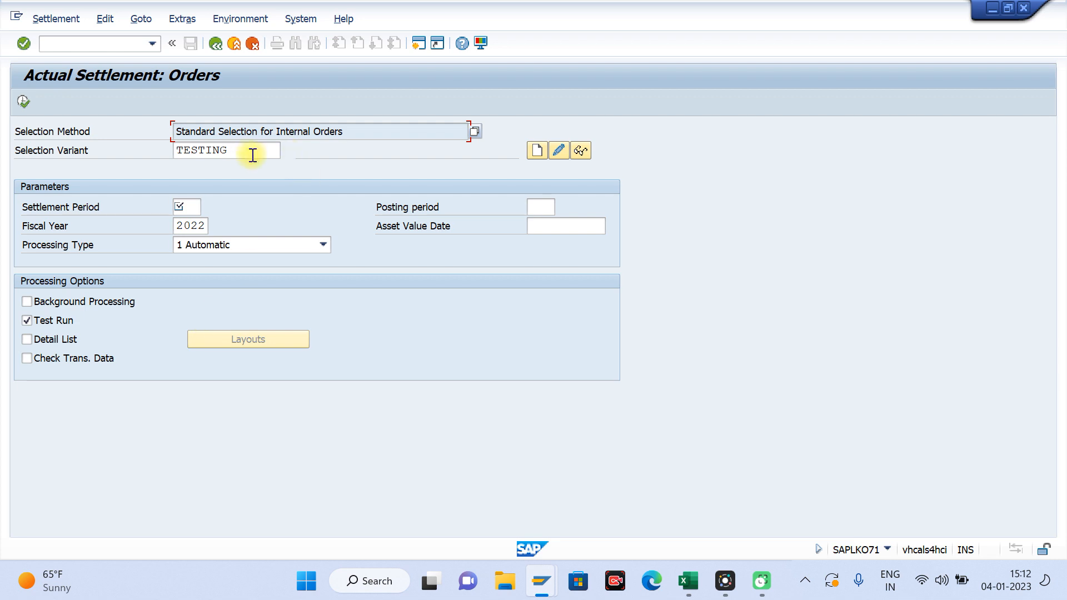
{"action": "left_click_drag", "start_coordinate": [234, 153], "coordinate": [128, 150]}
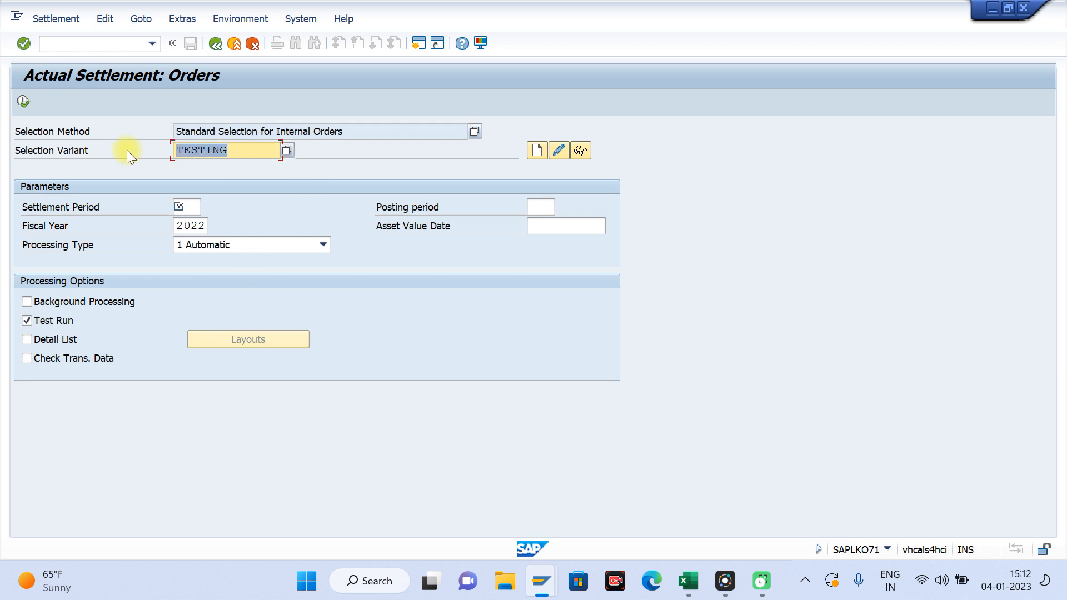
{"action": "key", "text": "BackSpace"}
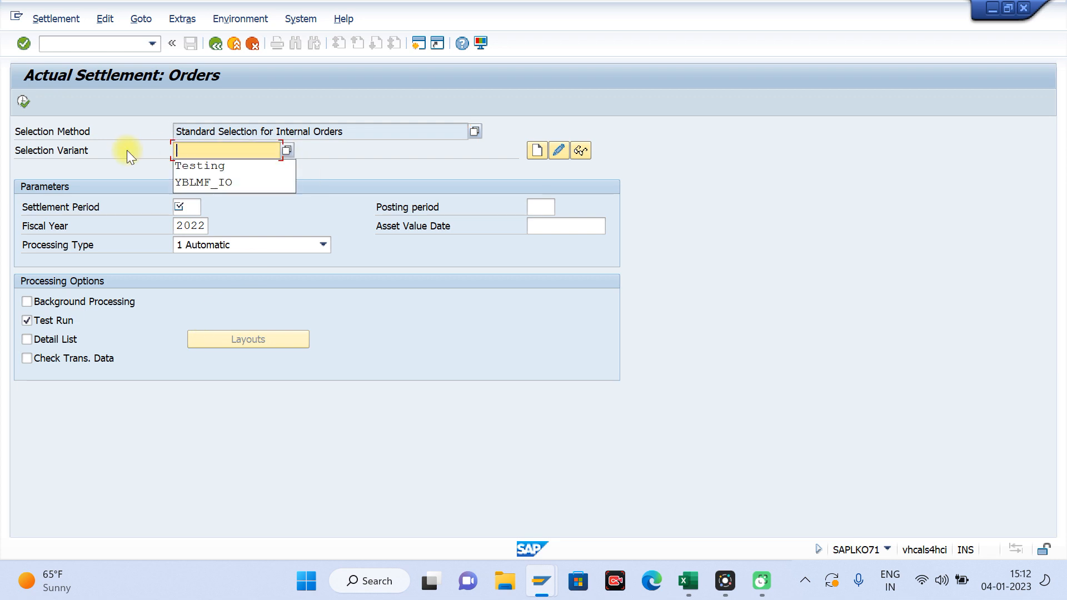
{"action": "type", "text": "ABCD"}
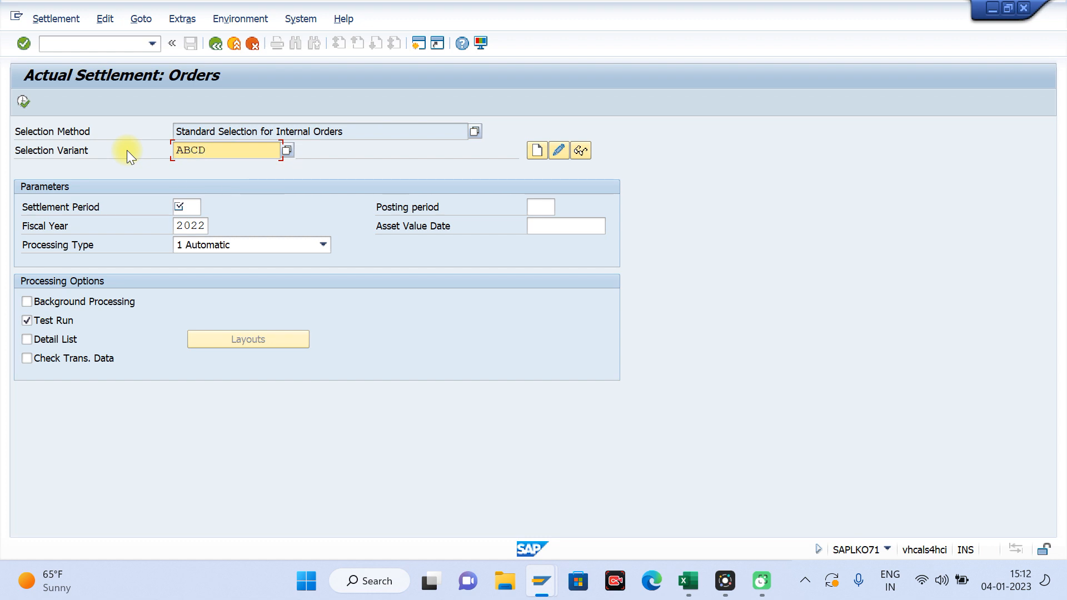
{"action": "key", "text": "BackSpace"}
{"action": "key", "text": "BackSpace"}
{"action": "key", "text": "BackSpace"}
{"action": "key", "text": "BackSpace"}
{"action": "type", "text": "Mu"}
{"action": "key", "text": "BackSpace"}
{"action": "key", "text": "BackSpace"}
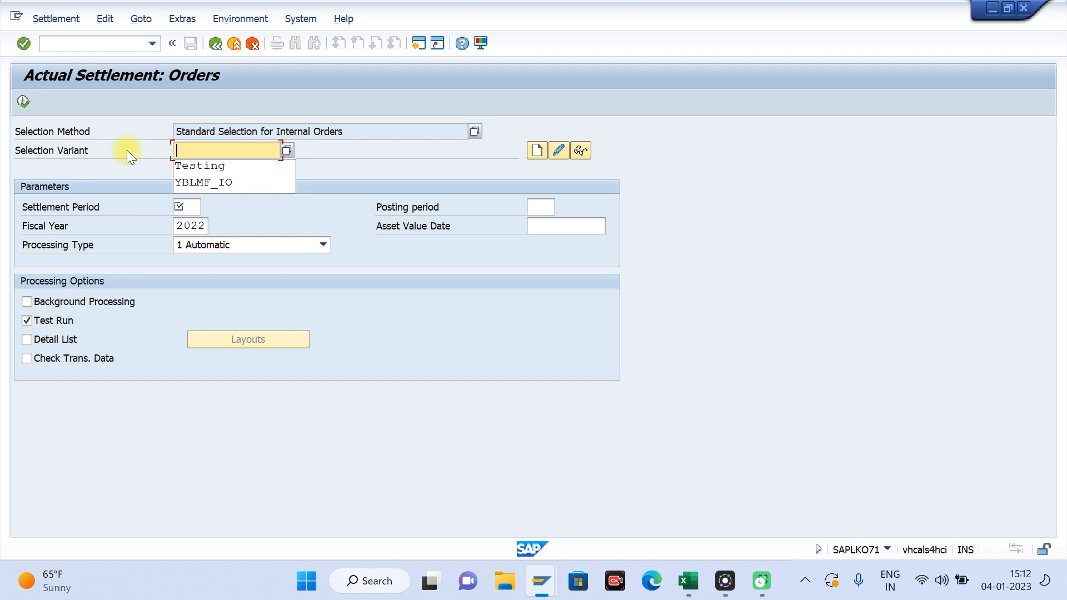
Step: Name the selection variant IOSettlement and start creating it
{"action": "type", "text": "IOS"}
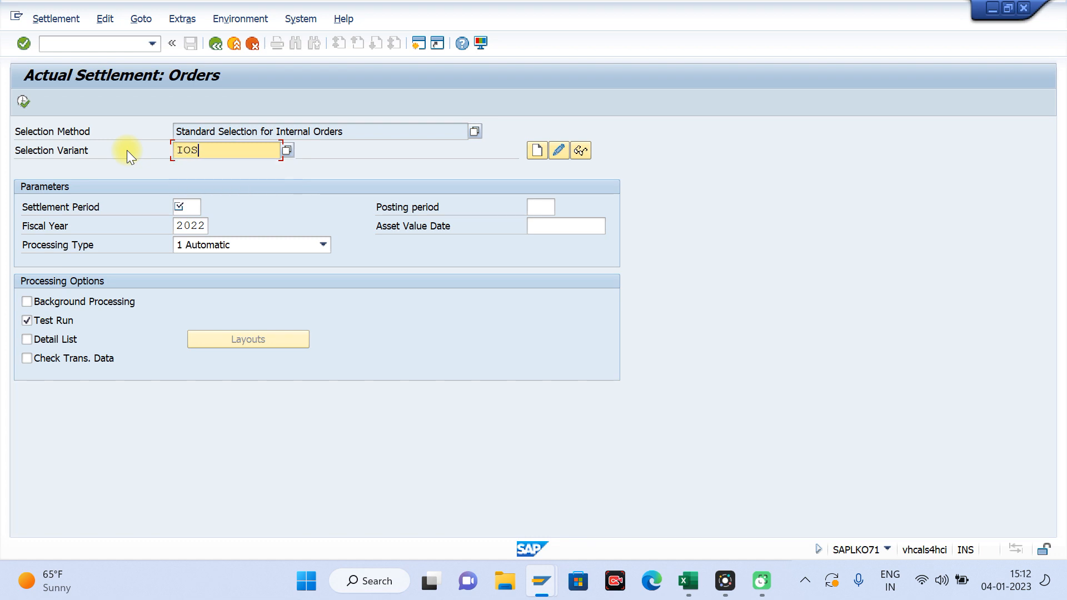
{"action": "type", "text": "ettlement"}
{"action": "left_click_drag", "start_coordinate": [265, 150], "coordinate": [161, 153]}
{"action": "left_click", "coordinate": [535, 150]}
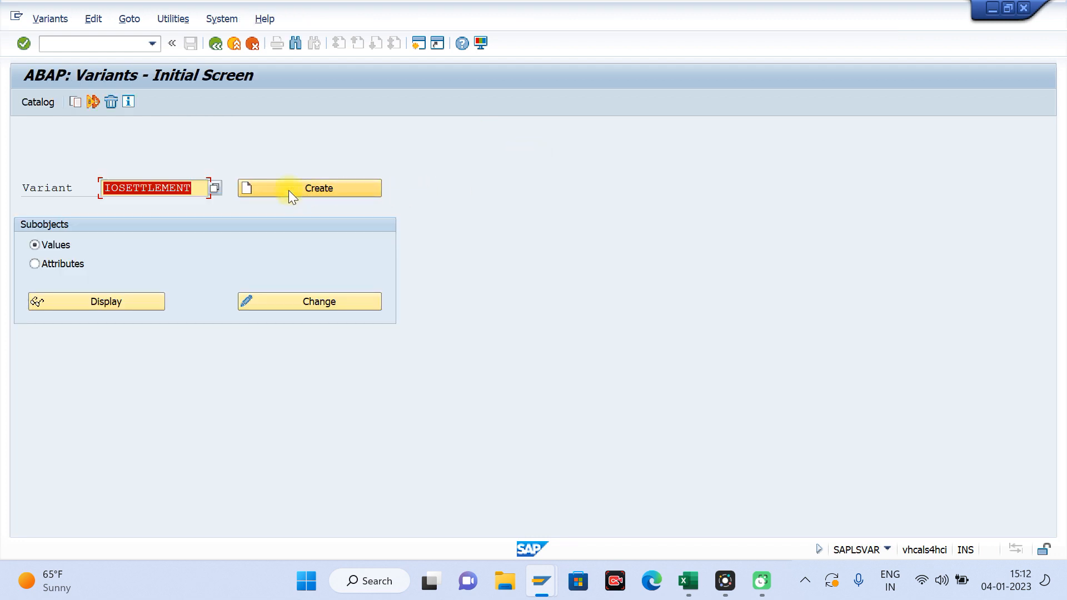
{"action": "left_click", "coordinate": [297, 191]}
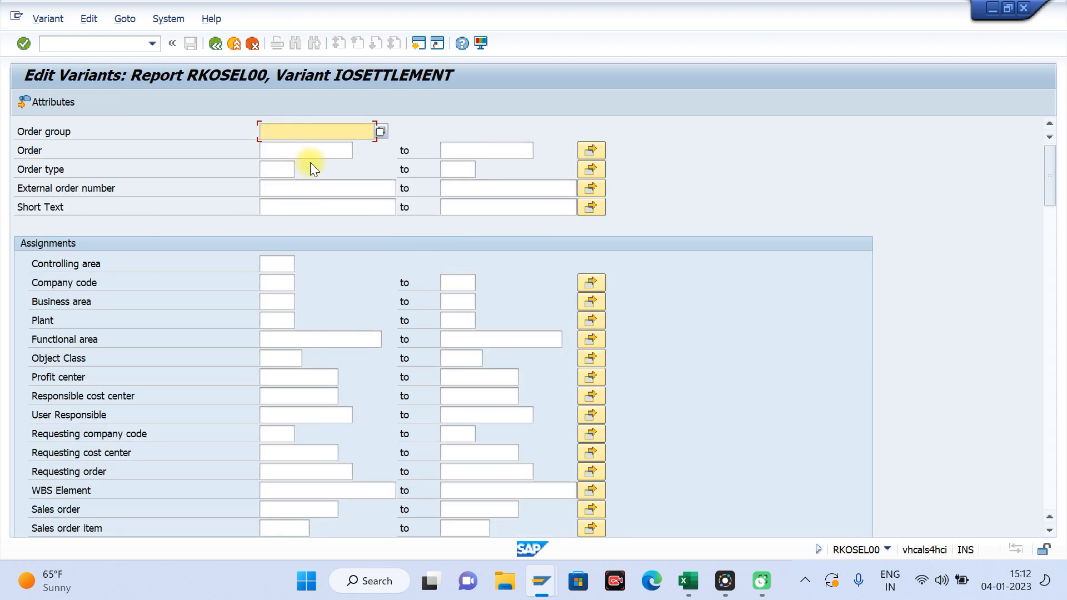
Step: Open the multiple selection for the variant's Order field and paste the first internal order's number from the Excel sheet as a single value
{"action": "left_click", "coordinate": [307, 147]}
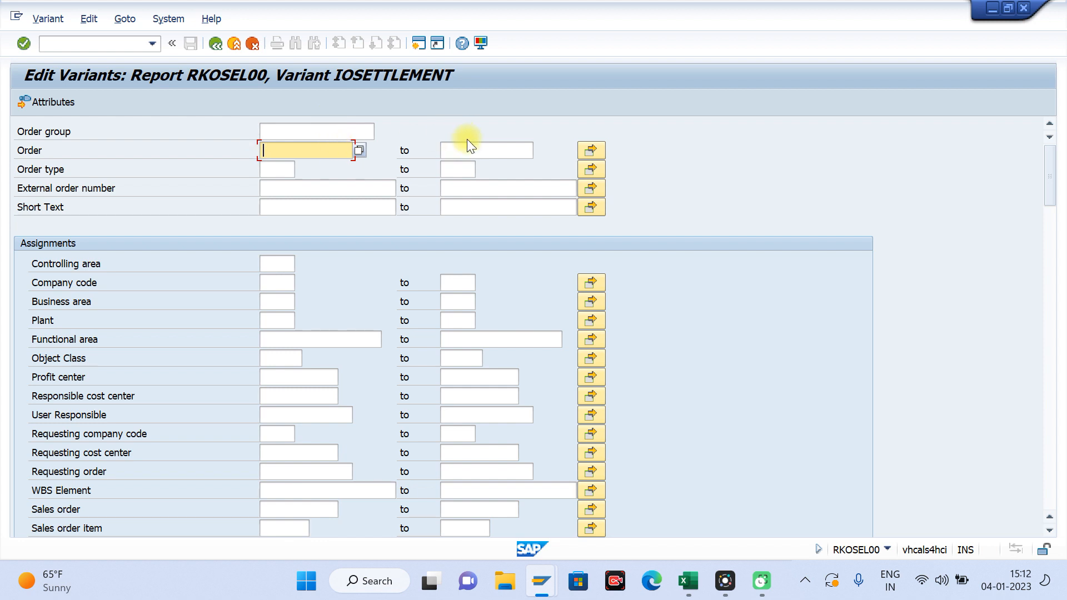
{"action": "left_click", "coordinate": [469, 148]}
{"action": "left_click", "coordinate": [309, 153]}
{"action": "left_click", "coordinate": [470, 154]}
{"action": "left_click", "coordinate": [590, 150]}
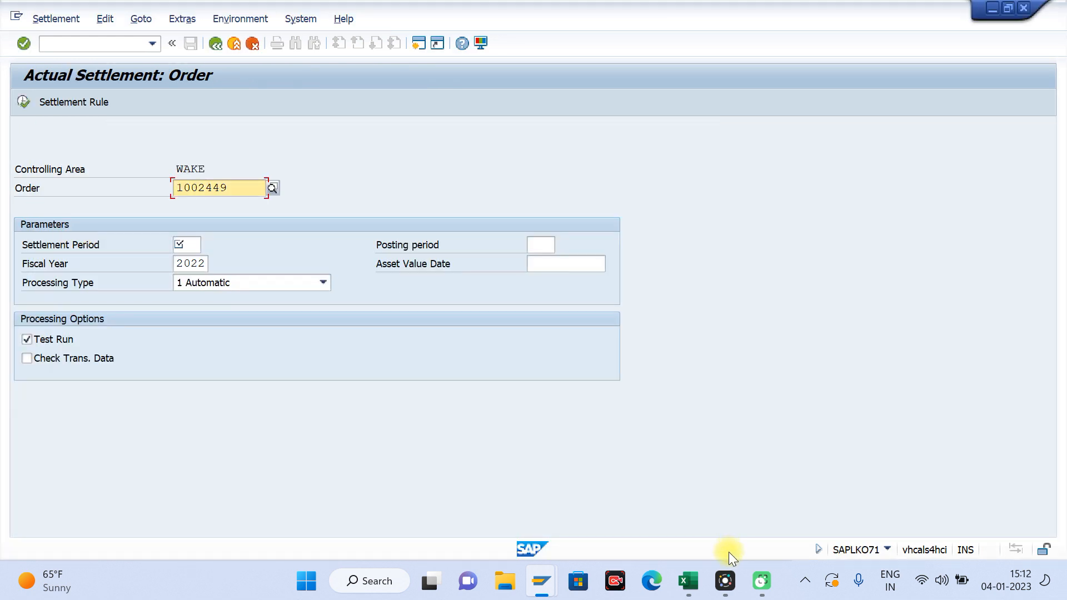
{"action": "left_click", "coordinate": [688, 581]}
{"action": "key", "text": "ctrl+c"}
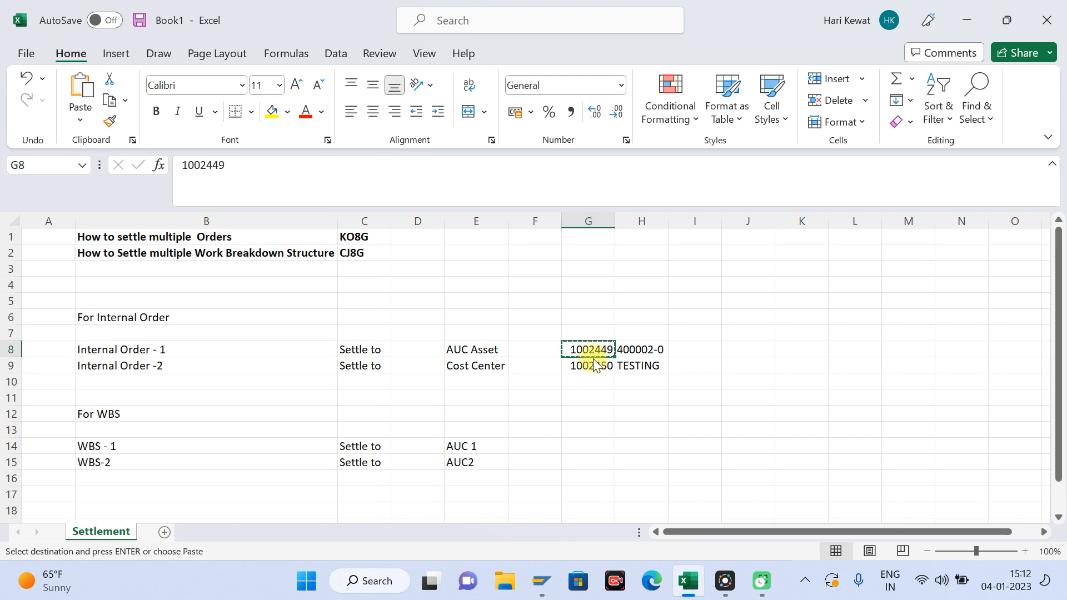
{"action": "key", "text": "alt+Tab"}
{"action": "key", "text": "alt+Tab"}
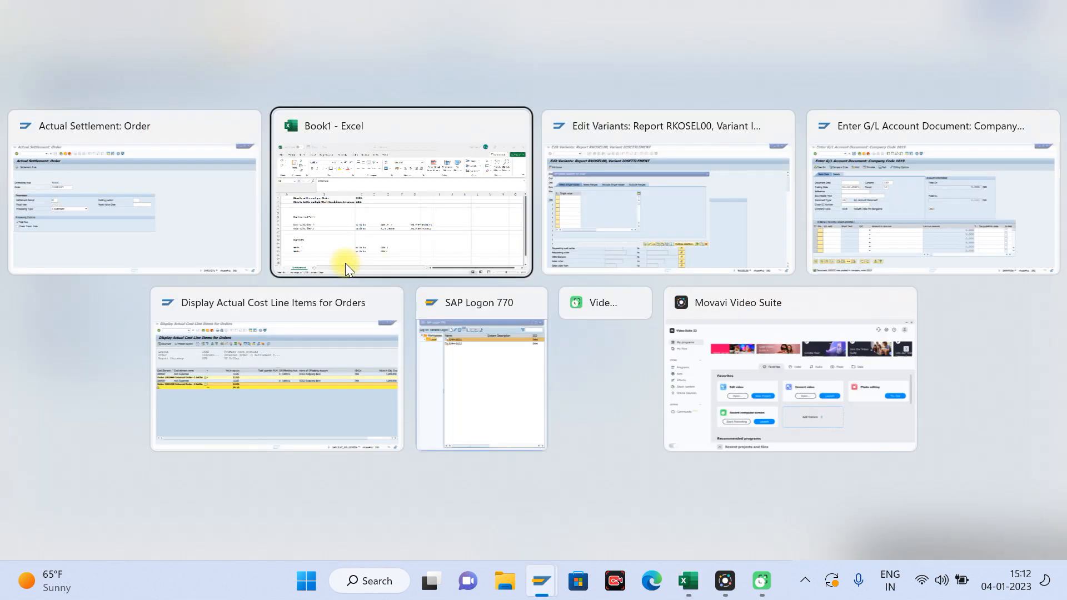
{"action": "key", "text": "ctrl+v"}
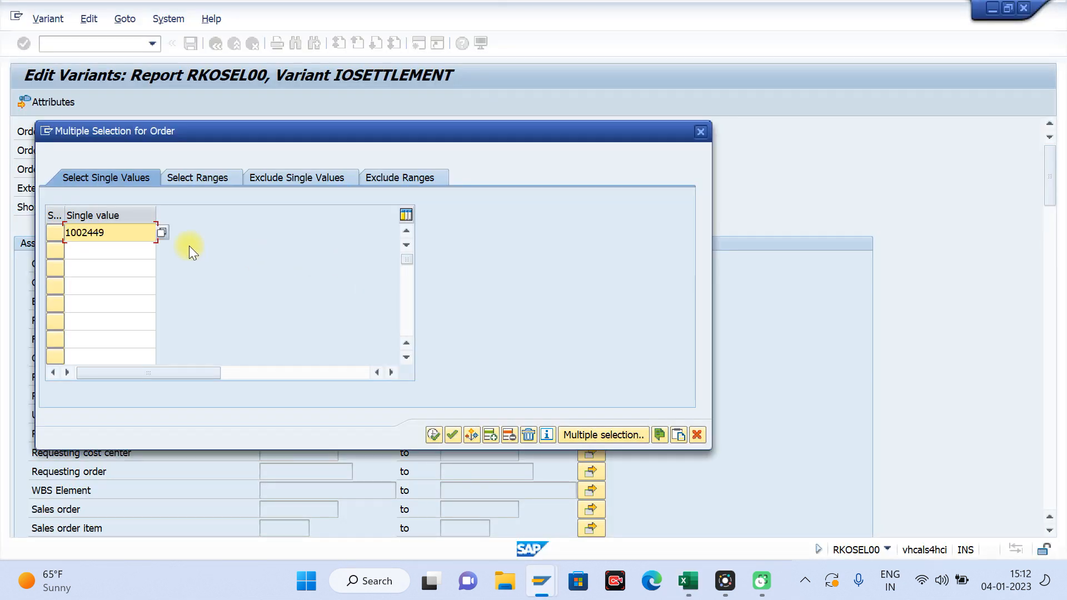
Step: Add the second internal order's number as another single value and apply the order selection
{"action": "left_click", "coordinate": [102, 251]}
{"action": "key", "text": "ctrl+v"}
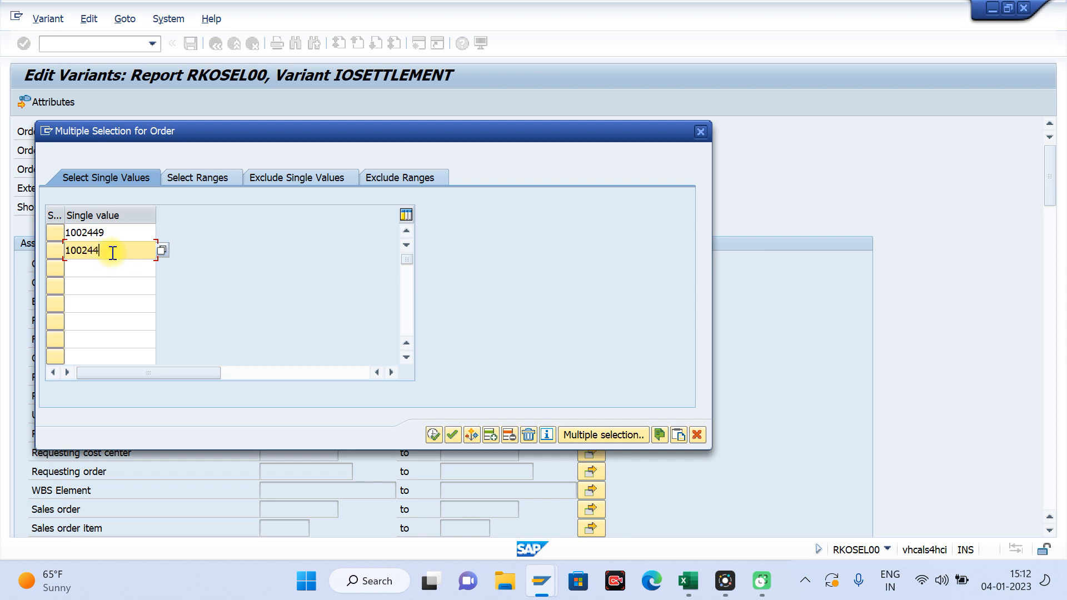
{"action": "left_click", "coordinate": [434, 435]}
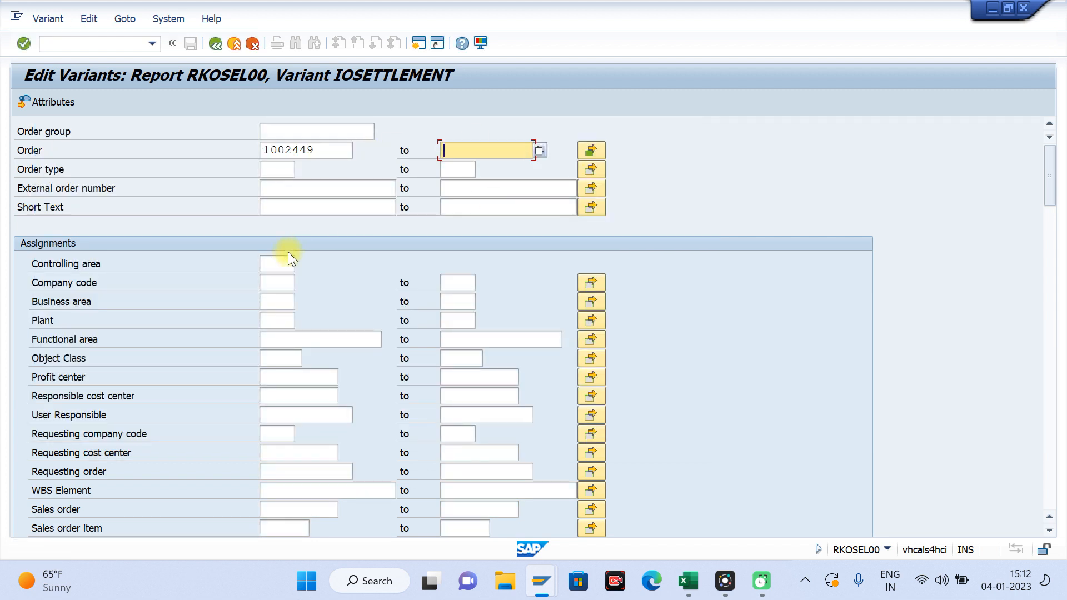
Step: Set the variant's controlling area to WAKE and save the selection values
{"action": "left_click", "coordinate": [275, 263]}
{"action": "type", "text": "wake"}
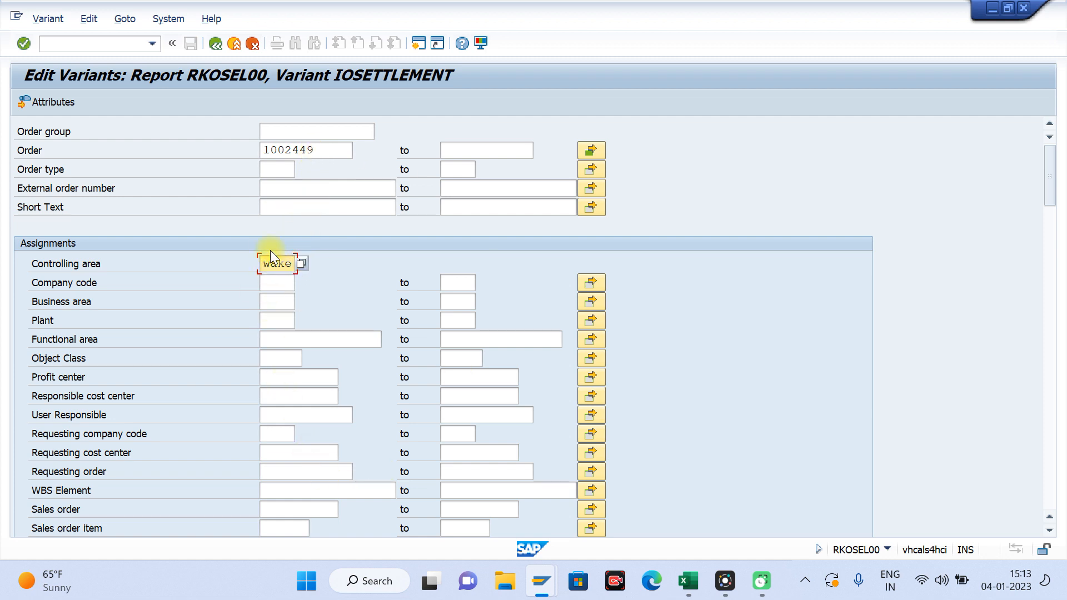
{"action": "left_click_drag", "start_coordinate": [1046, 188], "coordinate": [1041, 128]}
{"action": "left_click", "coordinate": [213, 48]}
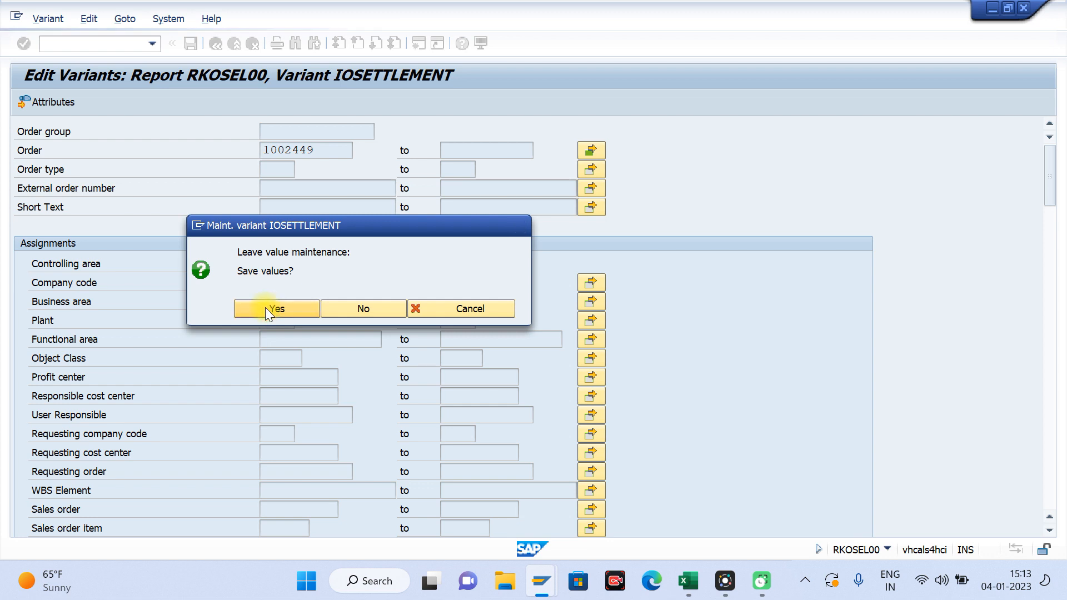
{"action": "left_click", "coordinate": [265, 308]}
Step: Enter IO Settlement as the variant description, save the variant and return to the collective settlement screen
{"action": "left_click", "coordinate": [157, 147]}
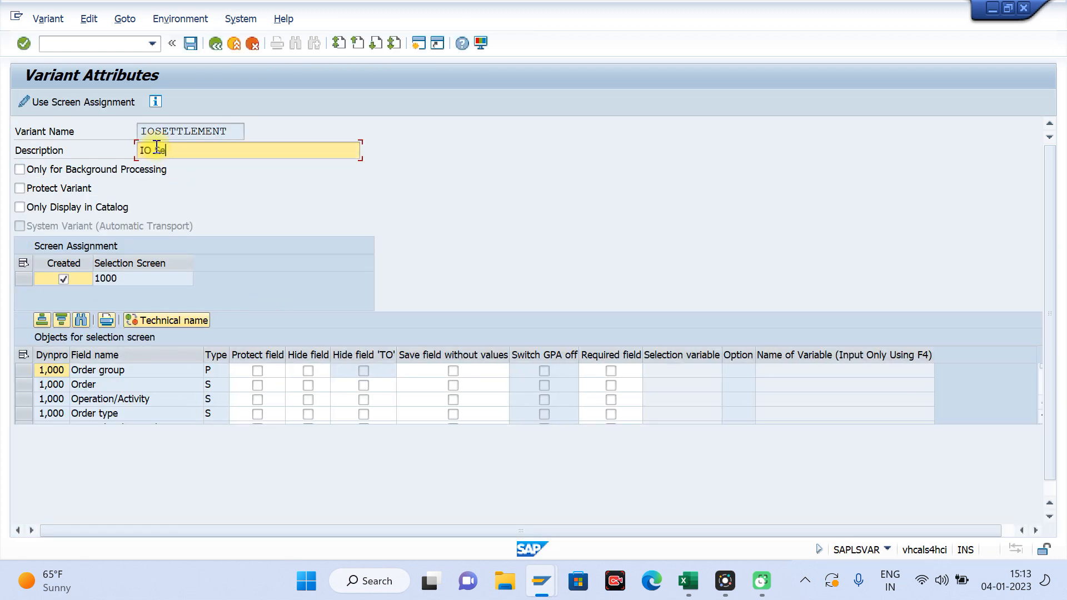
{"action": "type", "text": "IO Settlement"}
{"action": "key", "text": "Return"}
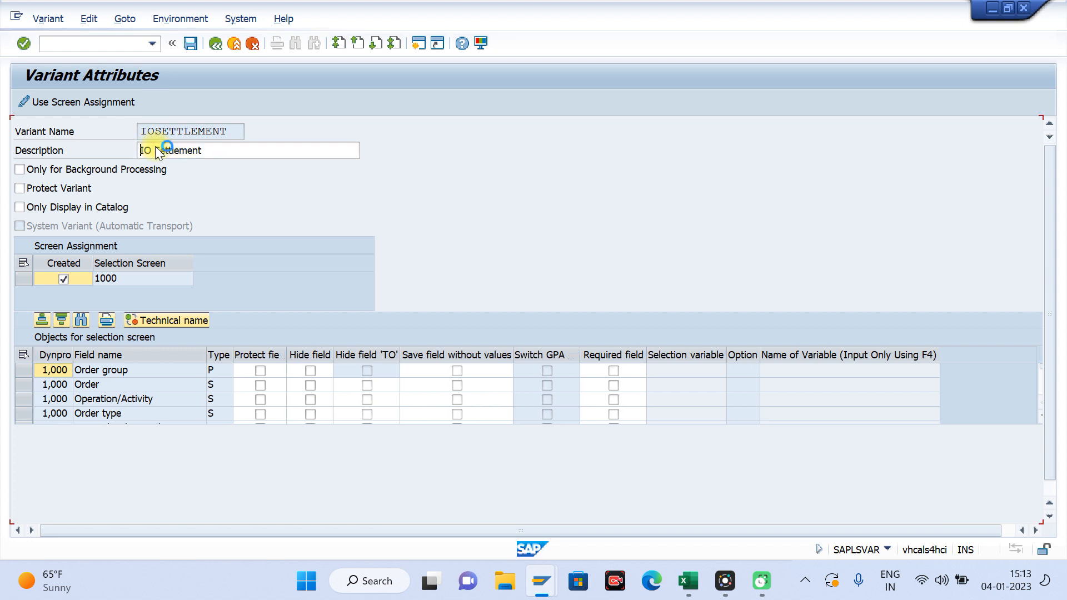
{"action": "left_click", "coordinate": [190, 44]}
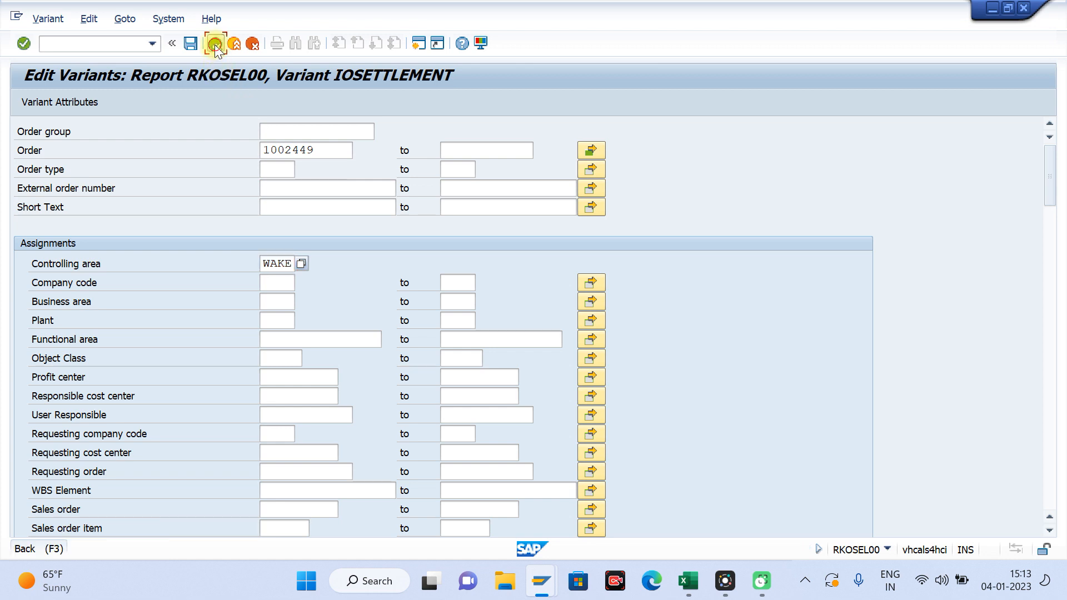
{"action": "left_click", "coordinate": [215, 44]}
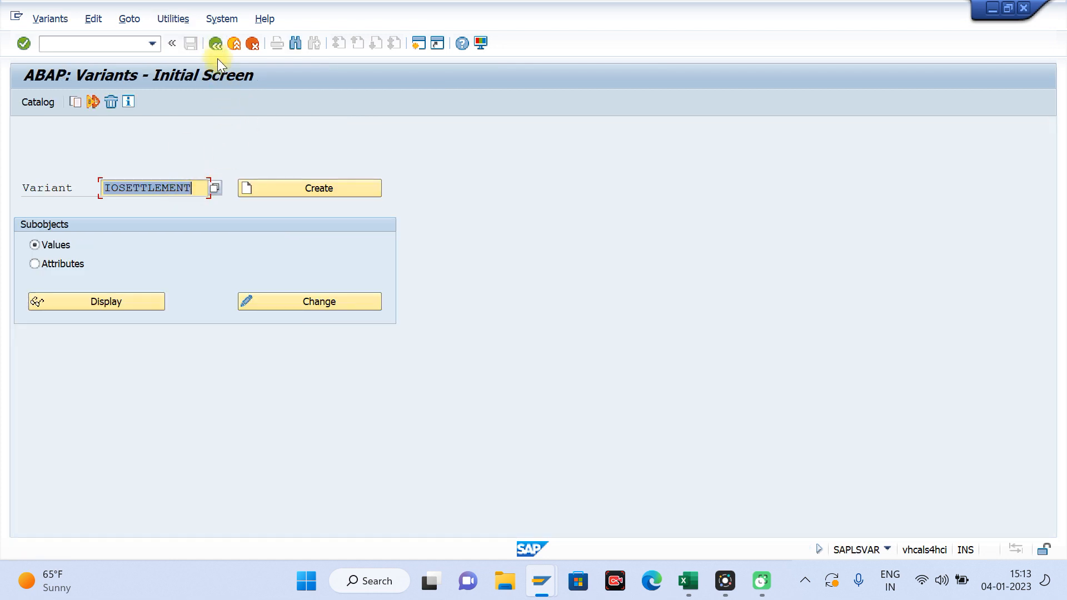
{"action": "left_click", "coordinate": [215, 45]}
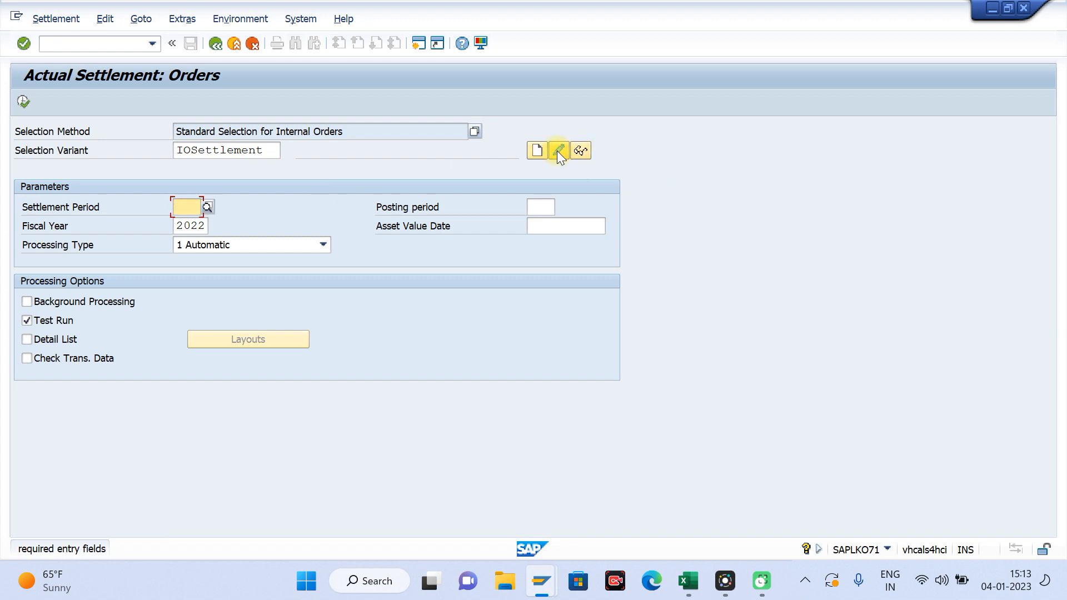
Step: Set the settlement period to 10 and open the IOSettlement variant for editing
{"action": "left_click", "coordinate": [557, 151]}
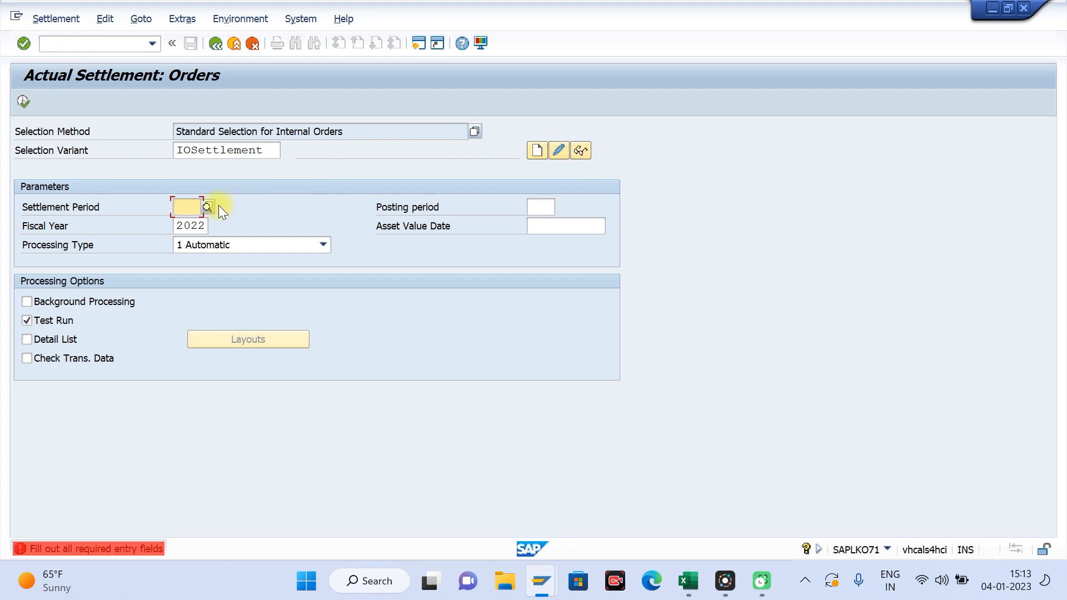
{"action": "type", "text": "10"}
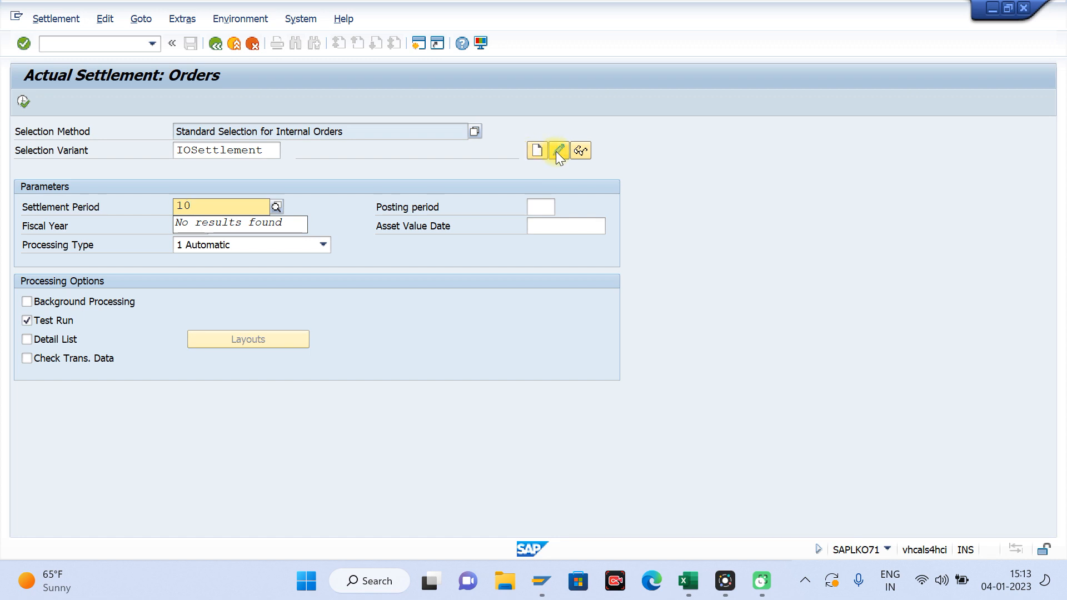
{"action": "left_click", "coordinate": [555, 151]}
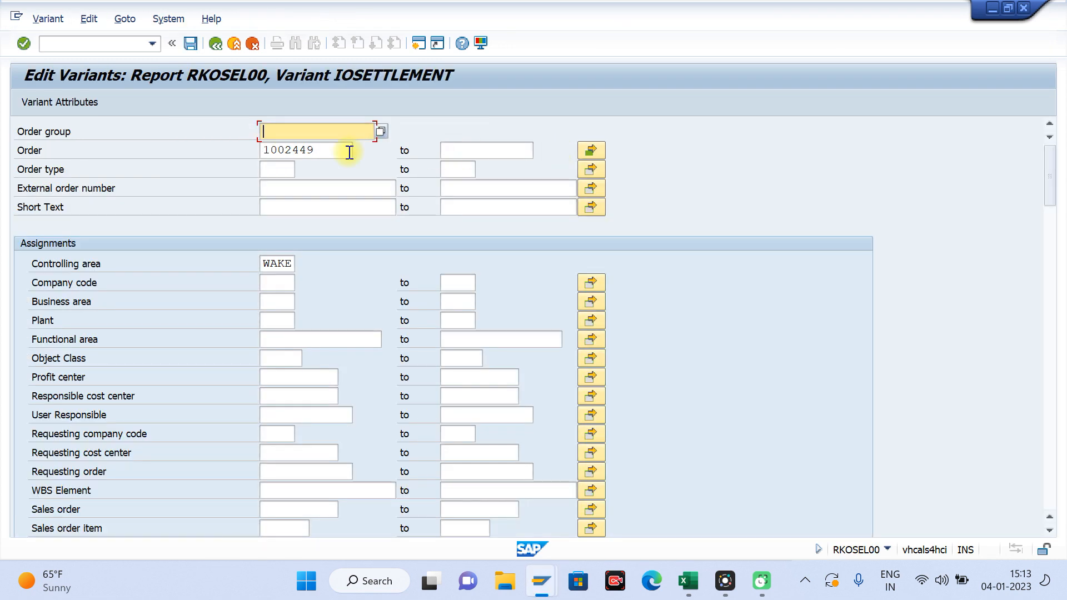
Step: Review the single order values stored in the IOSettlement variant and return to the collective settlement screen
{"action": "left_click", "coordinate": [582, 148]}
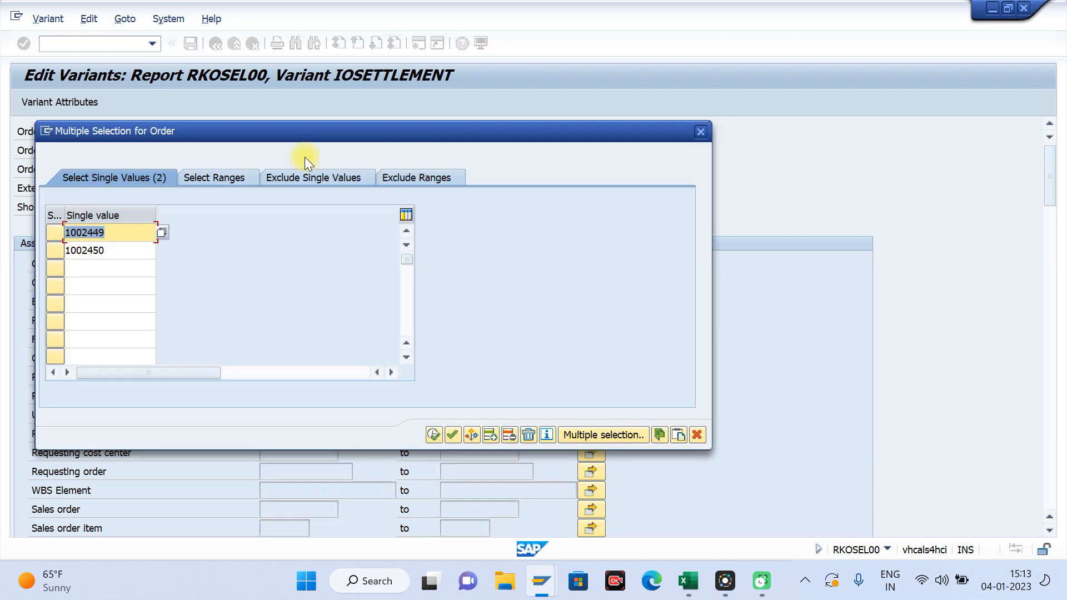
{"action": "left_click", "coordinate": [701, 131]}
{"action": "left_click", "coordinate": [216, 44]}
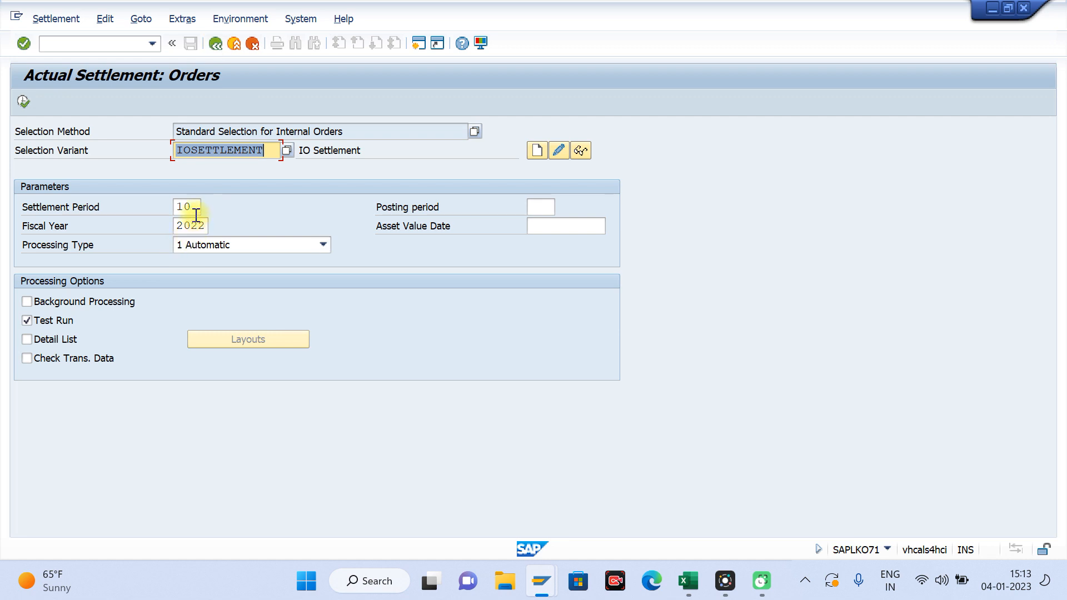
Step: Enable Detail List and Check Trans. Data, execute the settlement as a test run and check the Settlement Executed statistic
{"action": "left_click", "coordinate": [26, 338]}
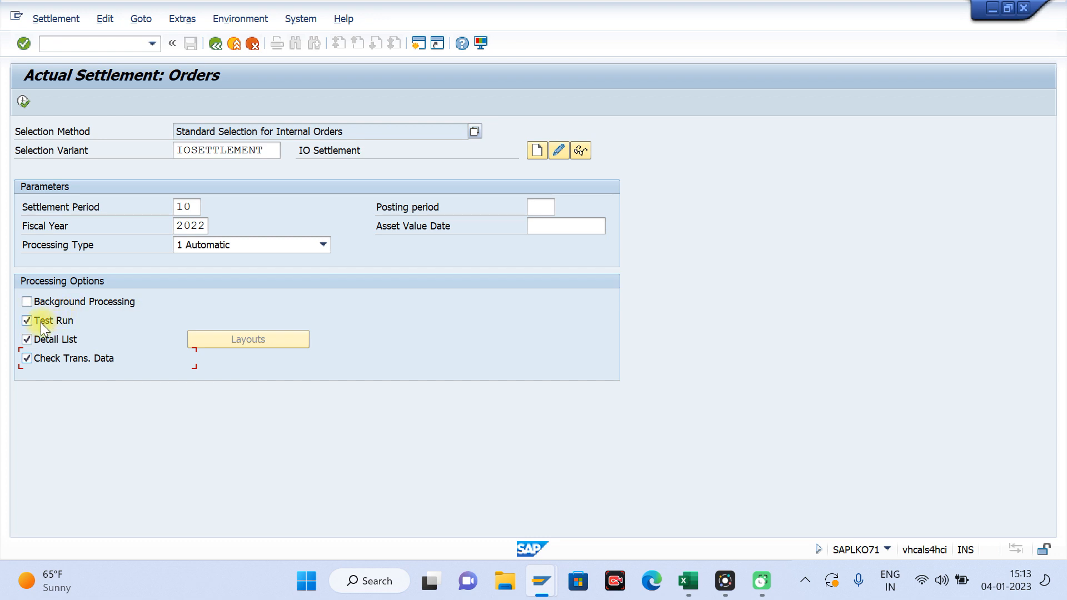
{"action": "left_click", "coordinate": [25, 102]}
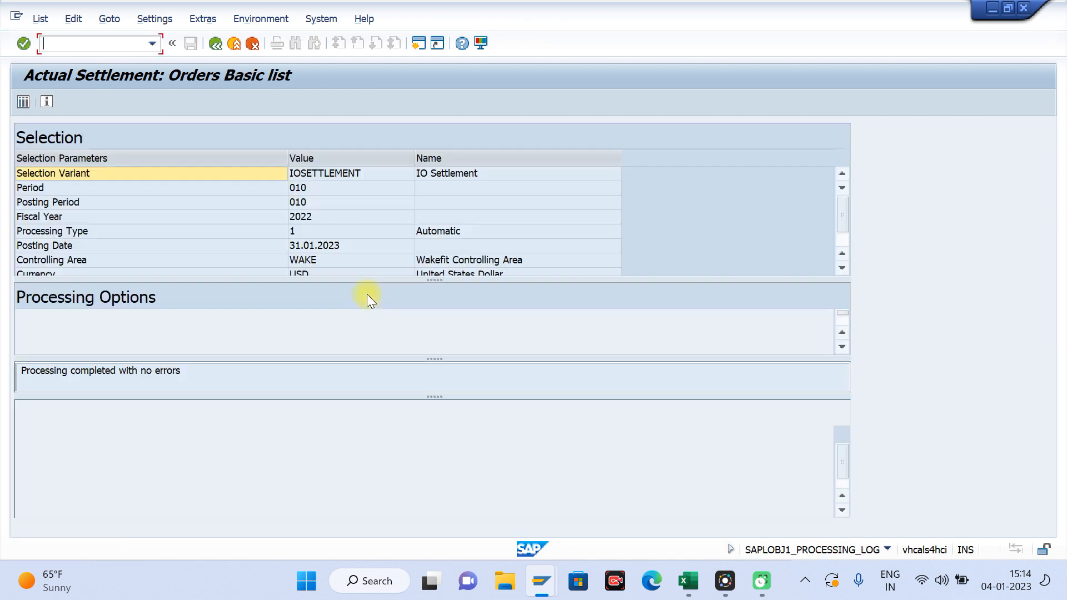
{"action": "left_click", "coordinate": [358, 449]}
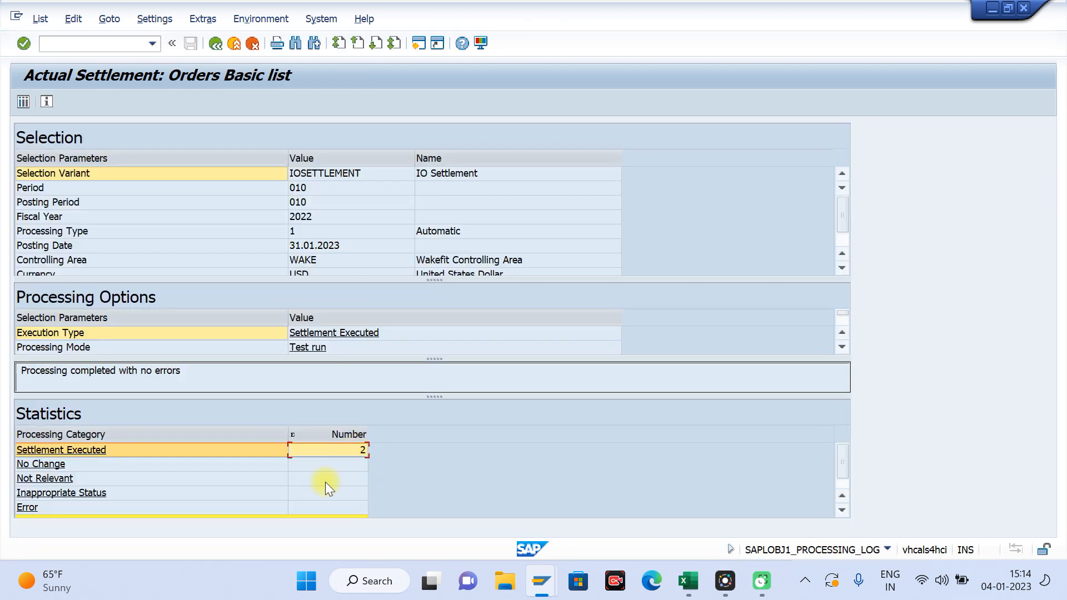
Step: Open the detail list of settled values and check the sender and receiver of both internal orders
{"action": "left_click", "coordinate": [24, 102]}
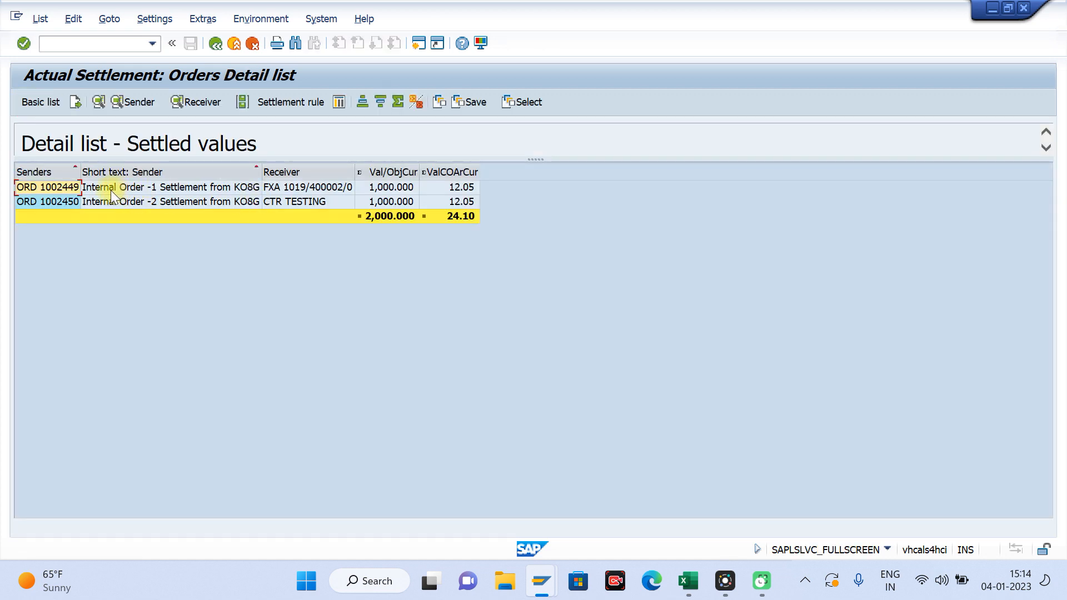
{"action": "left_click", "coordinate": [111, 190]}
{"action": "left_click", "coordinate": [321, 188]}
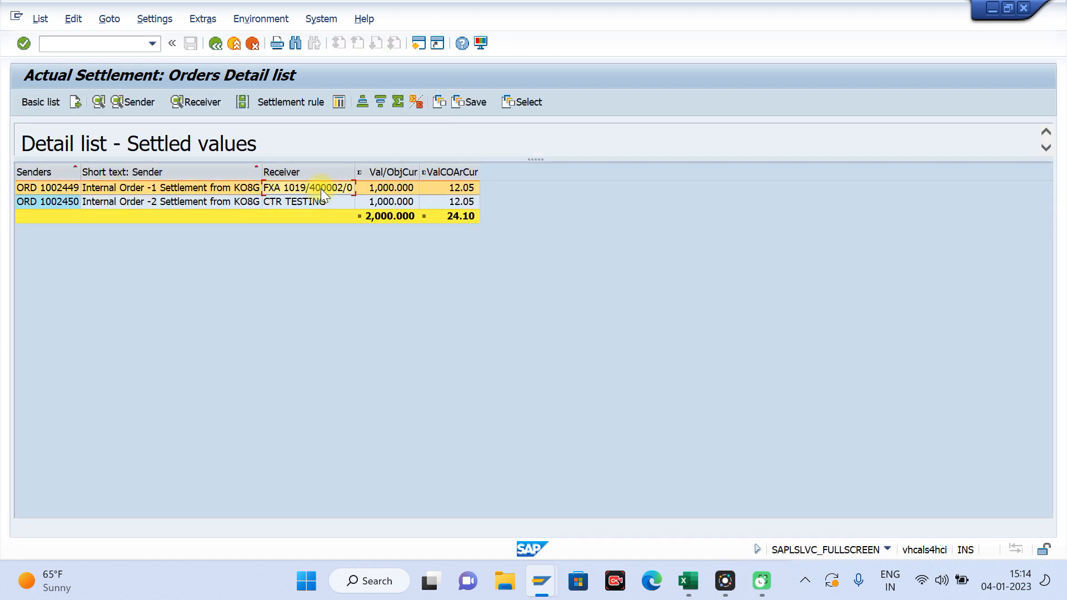
{"action": "left_click", "coordinate": [48, 203]}
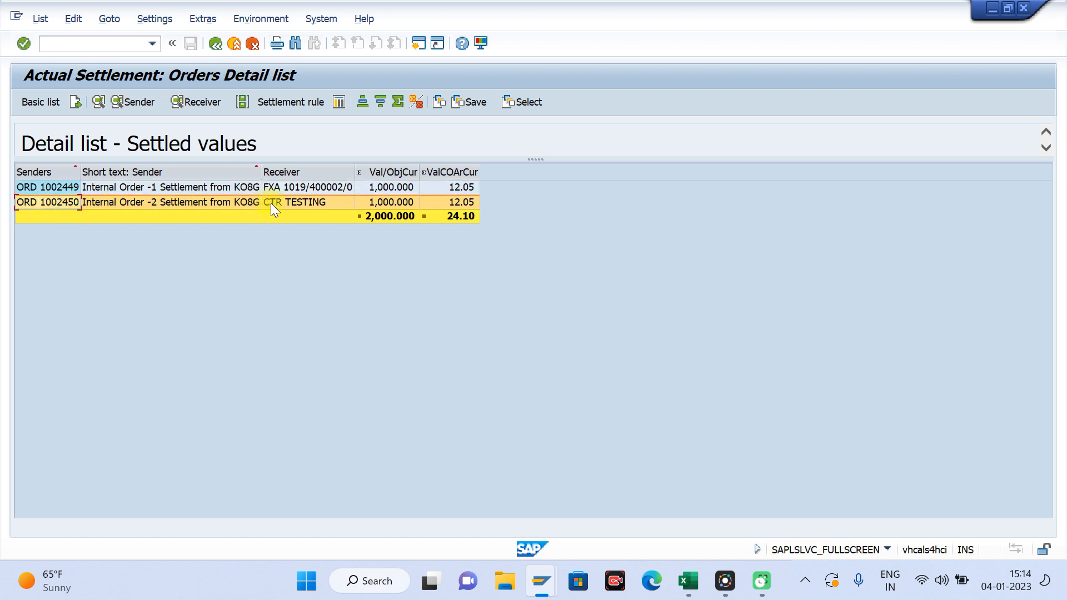
{"action": "left_click", "coordinate": [292, 202]}
Step: Switch to Excel to compare the first order's AUC asset with the settlement receiver, and return to the SAP detail list
{"action": "left_click", "coordinate": [689, 580]}
{"action": "left_click", "coordinate": [641, 351]}
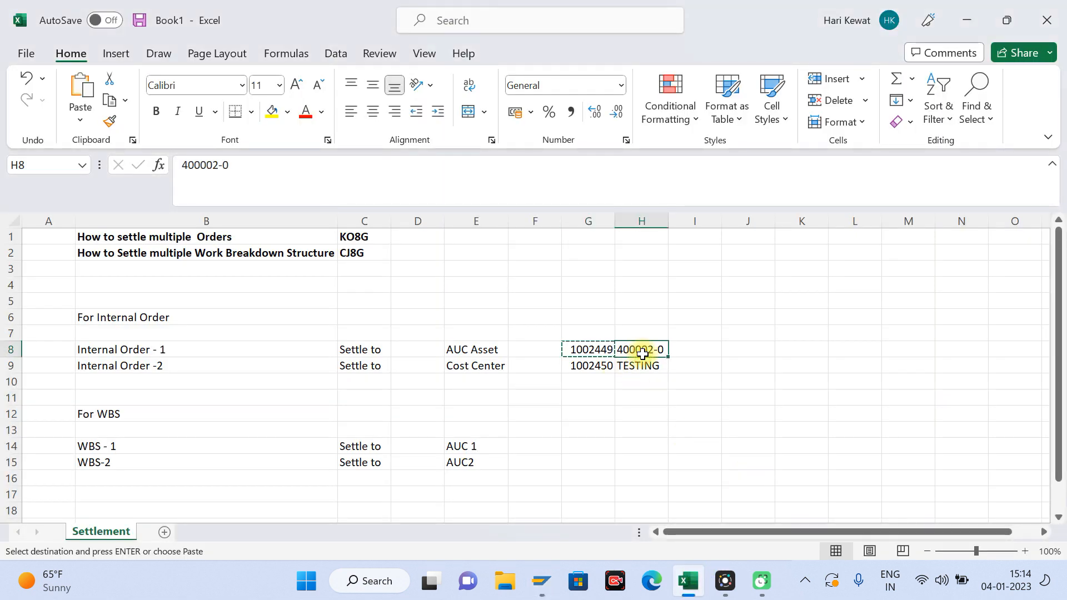
{"action": "key", "text": "alt+Tab"}
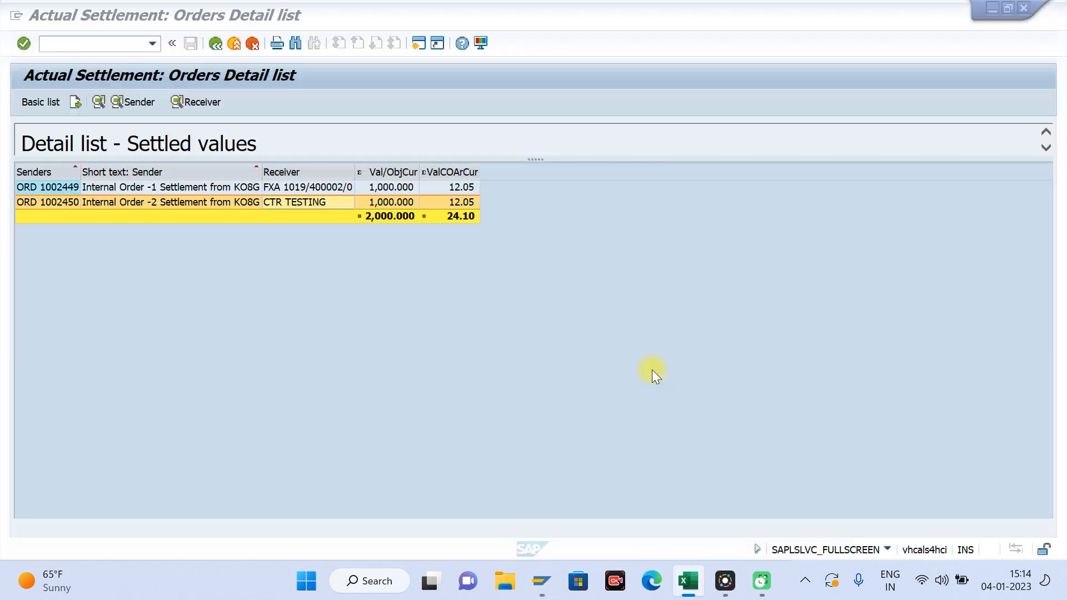
{"action": "left_click", "coordinate": [320, 183]}
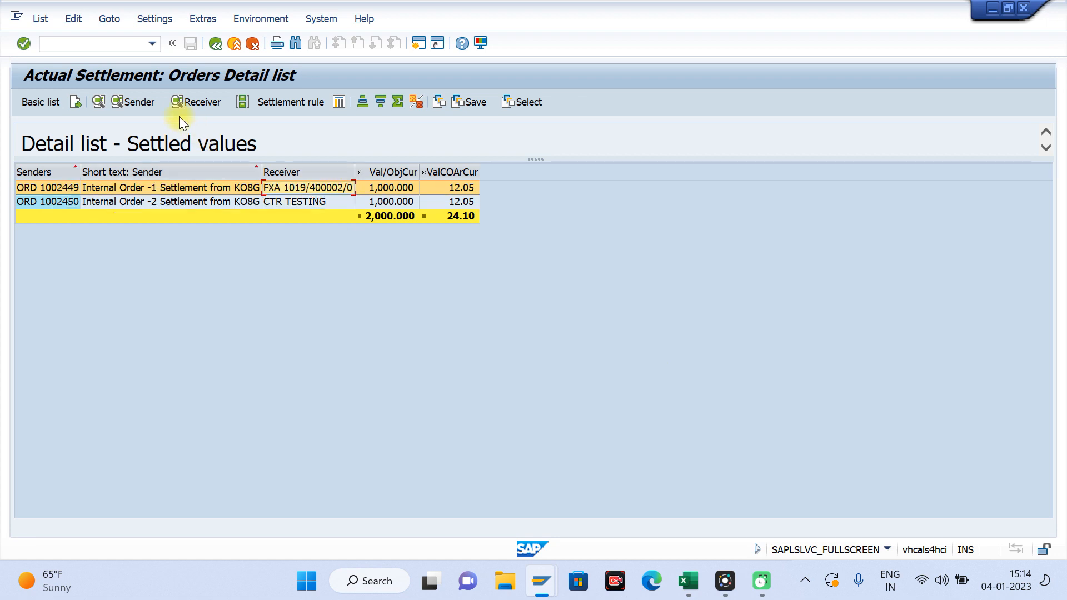
Step: View the sender debits and the receiver debits for the first internal order, returning to the detail list
{"action": "left_click", "coordinate": [146, 104]}
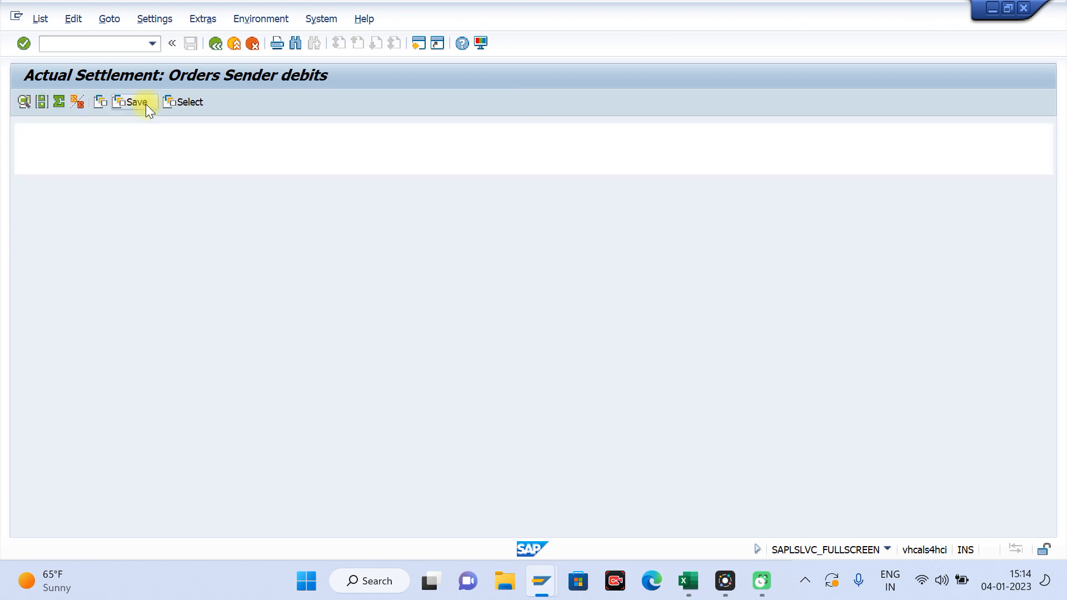
{"action": "left_click", "coordinate": [216, 45]}
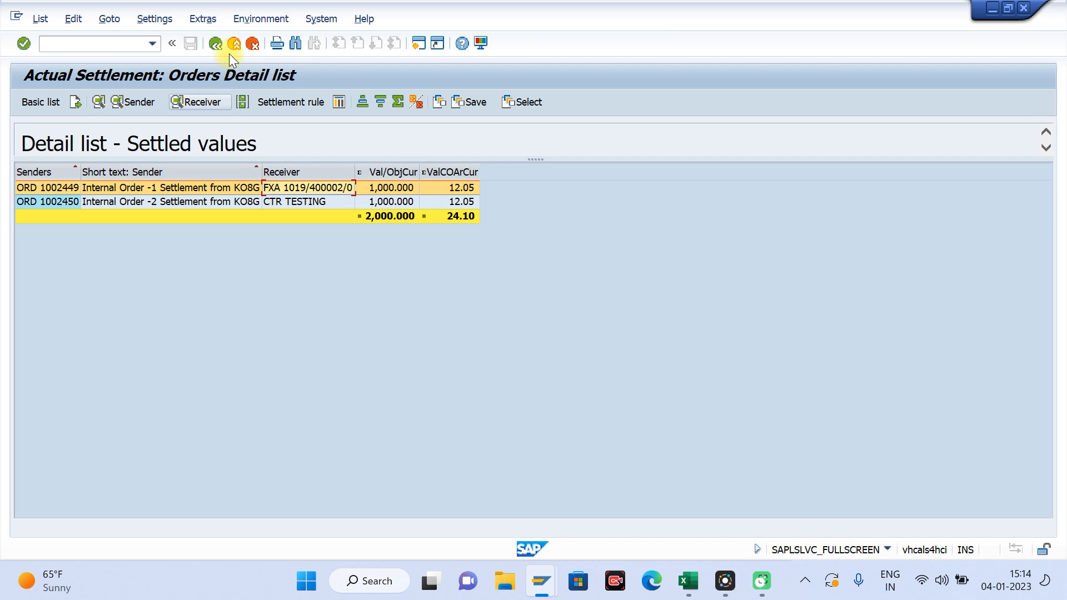
{"action": "left_click", "coordinate": [204, 102]}
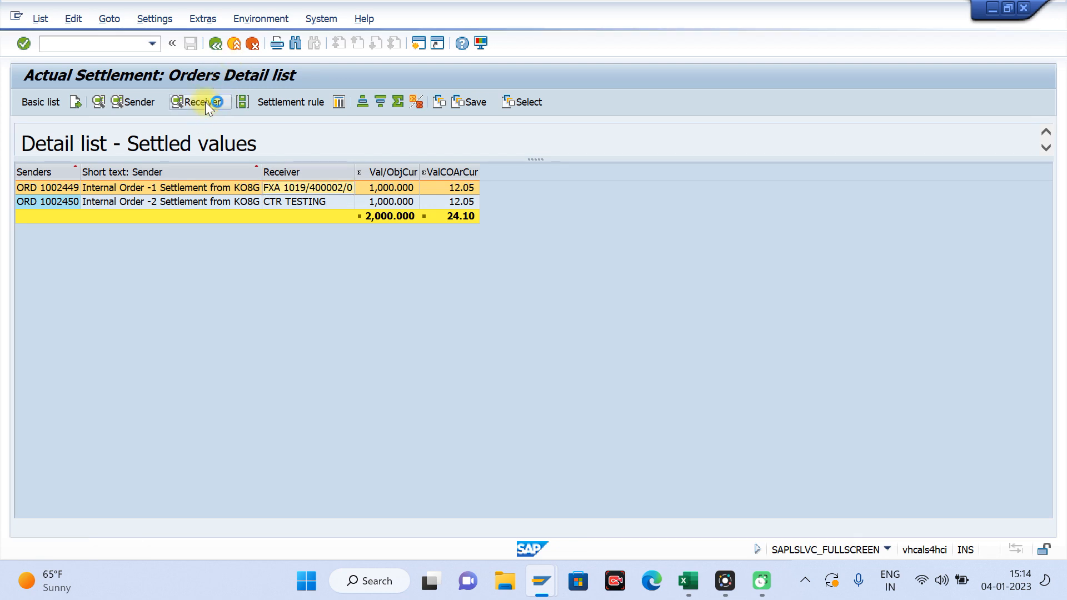
{"action": "left_click", "coordinate": [217, 47]}
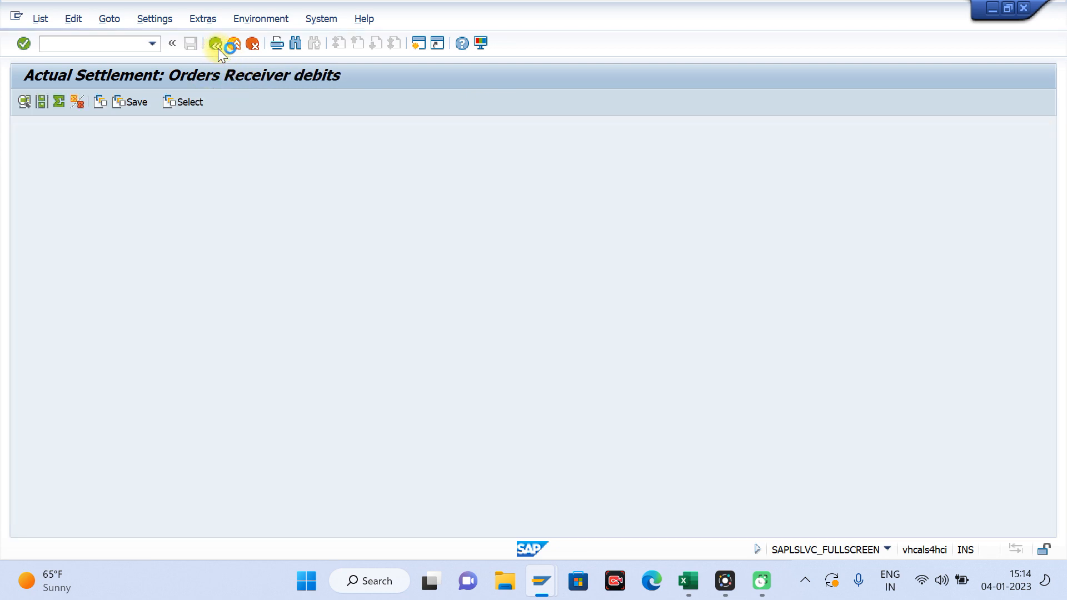
Step: Return to the collective settlement screen, turn off Test Run and execute the actual settlement of the orders
{"action": "left_click", "coordinate": [216, 46]}
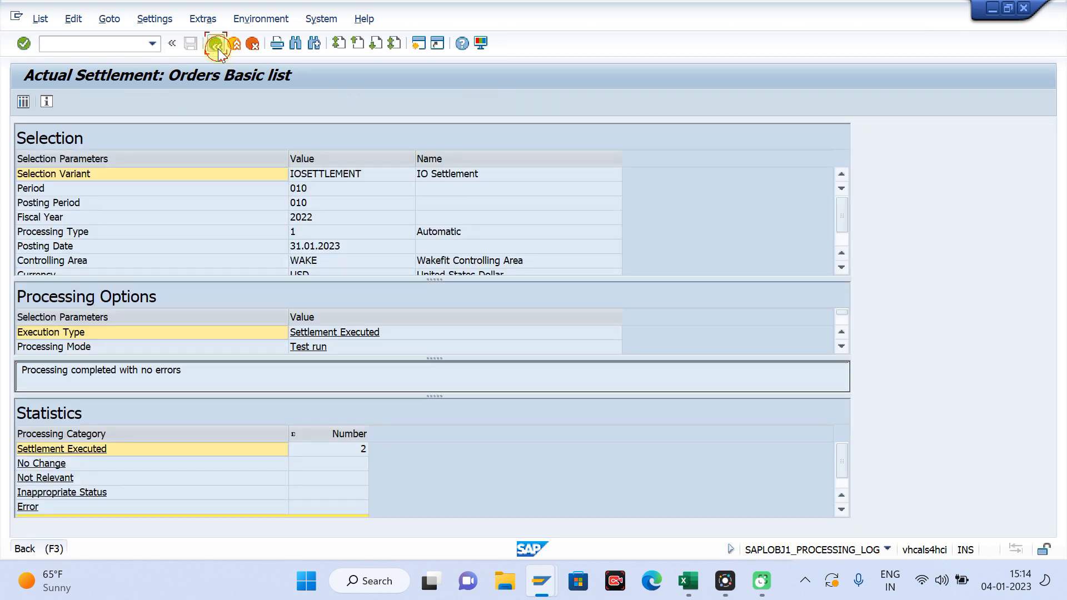
{"action": "left_click", "coordinate": [217, 48]}
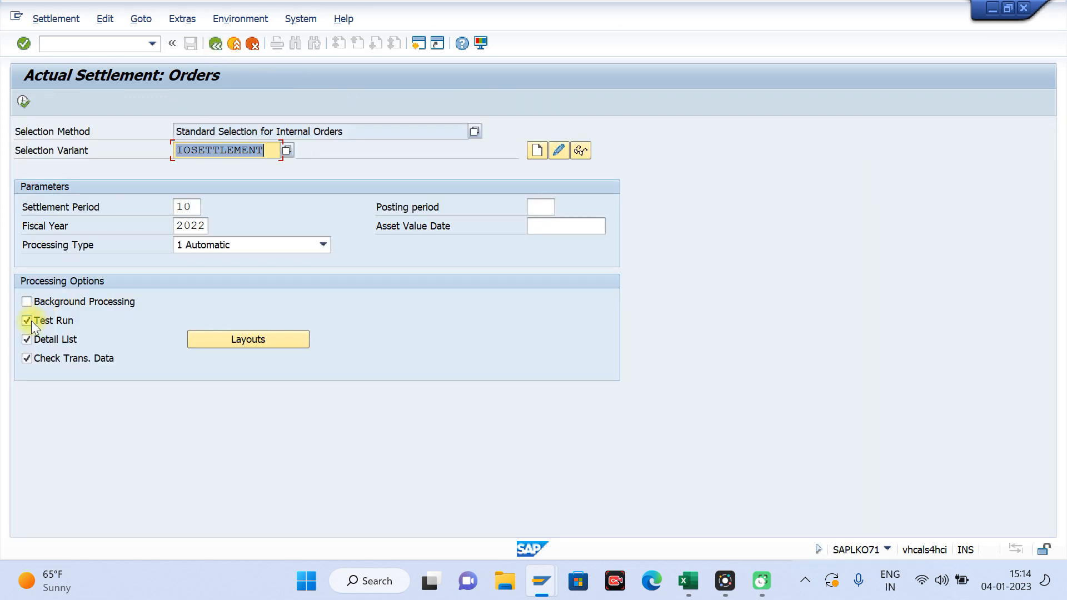
{"action": "left_click", "coordinate": [28, 320]}
{"action": "left_click", "coordinate": [19, 100]}
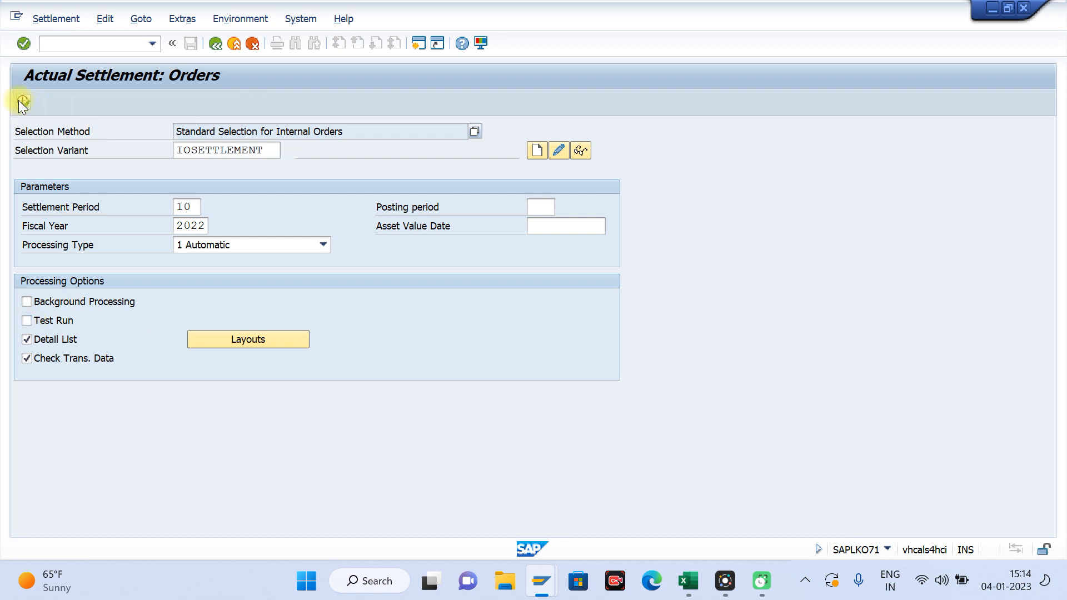
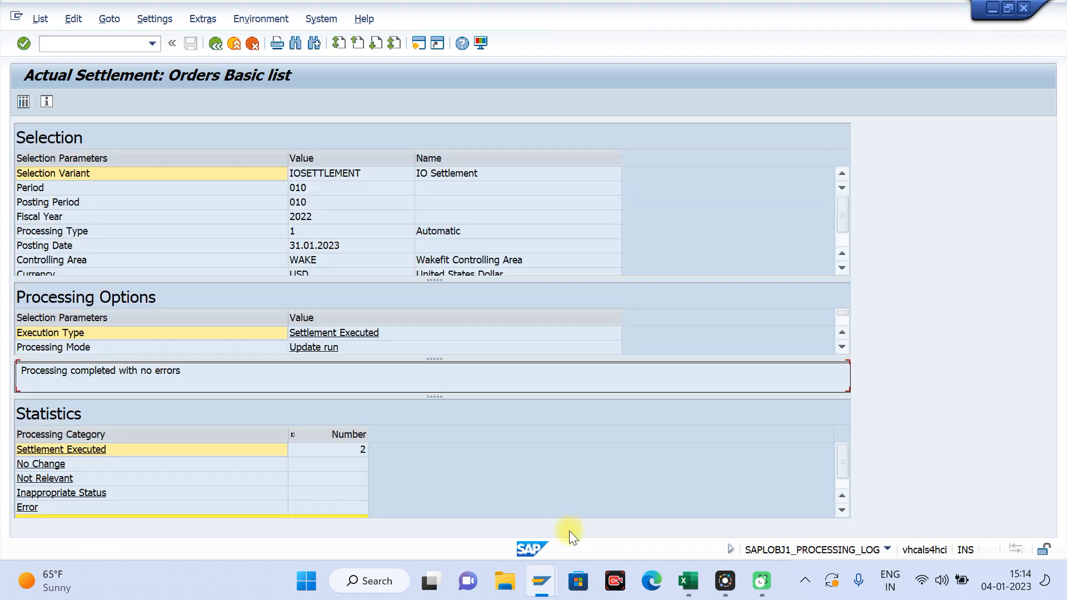
Step: Re-run the actual cost line items report for both internal orders, check their balances after settlement and exit the report
{"action": "mouse_move", "coordinate": [543, 583]}
{"action": "left_click", "coordinate": [508, 536]}
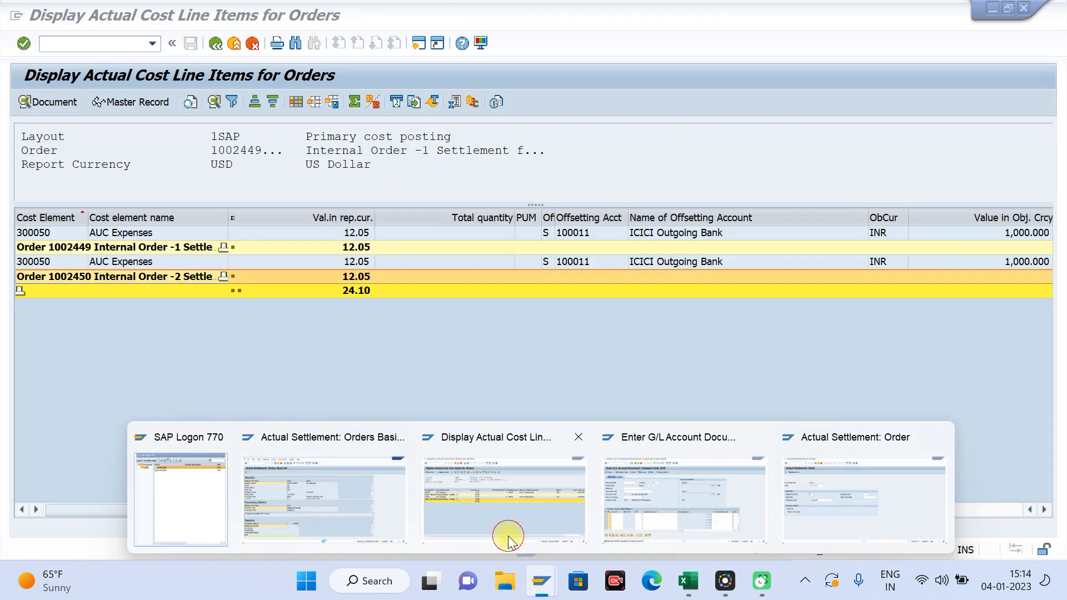
{"action": "left_click", "coordinate": [214, 44]}
{"action": "left_click", "coordinate": [273, 308]}
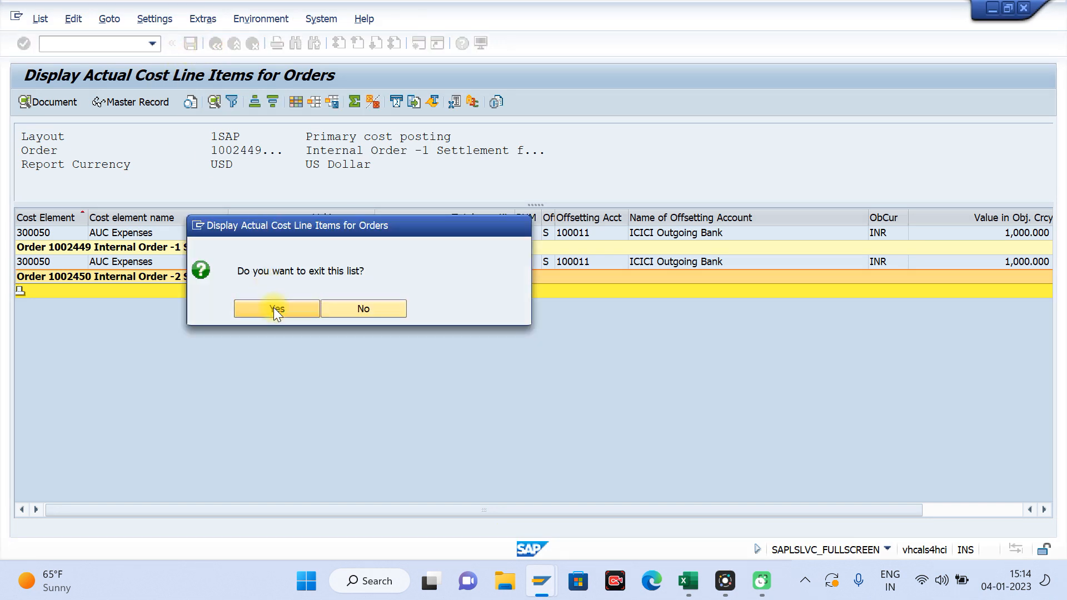
{"action": "left_click", "coordinate": [23, 102]}
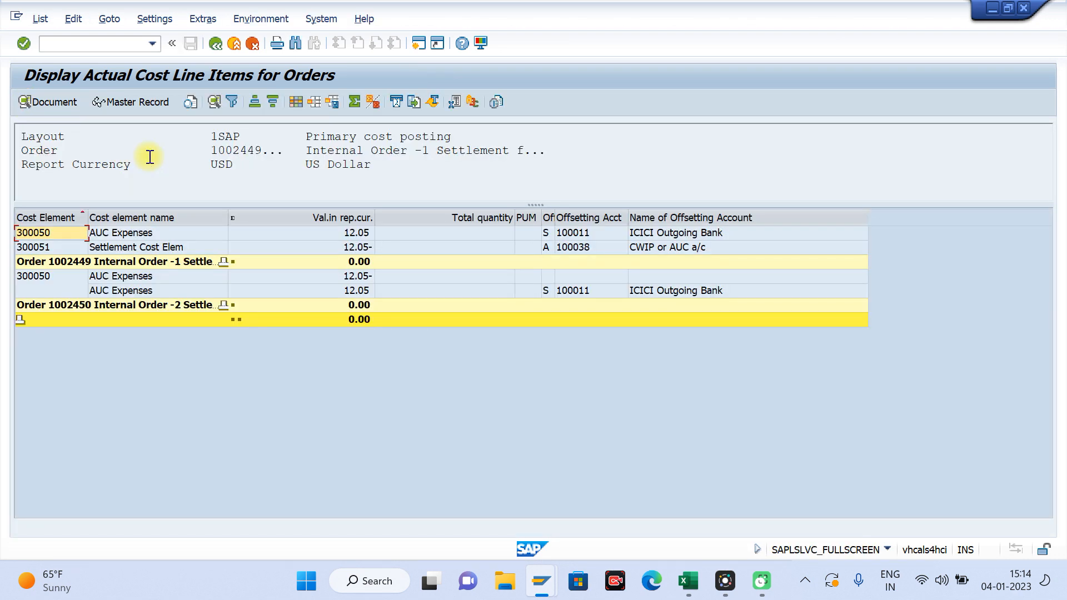
{"action": "left_click", "coordinate": [353, 314]}
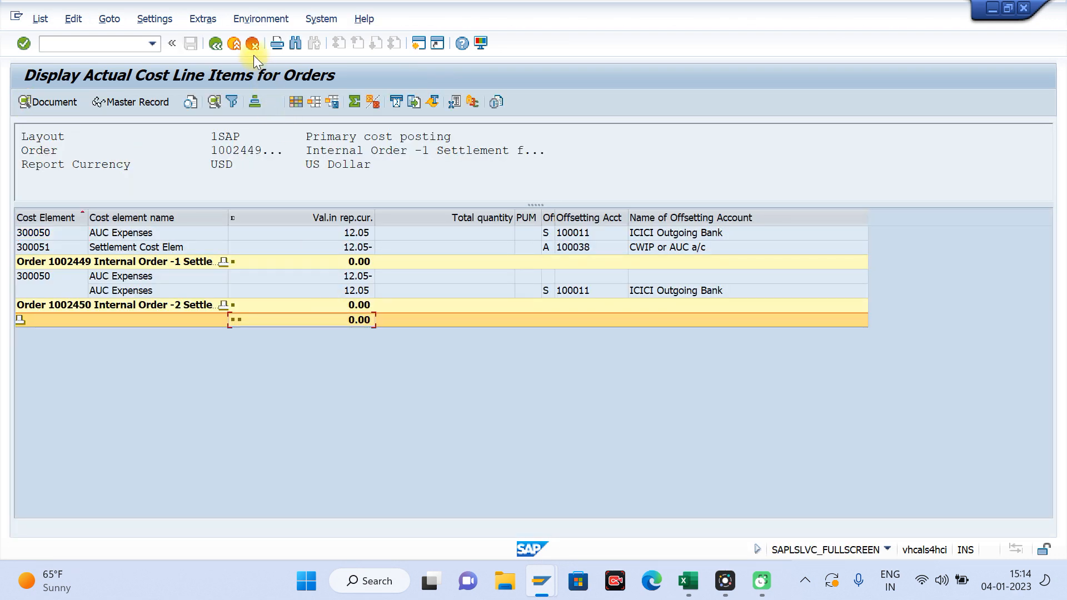
{"action": "left_click", "coordinate": [235, 45]}
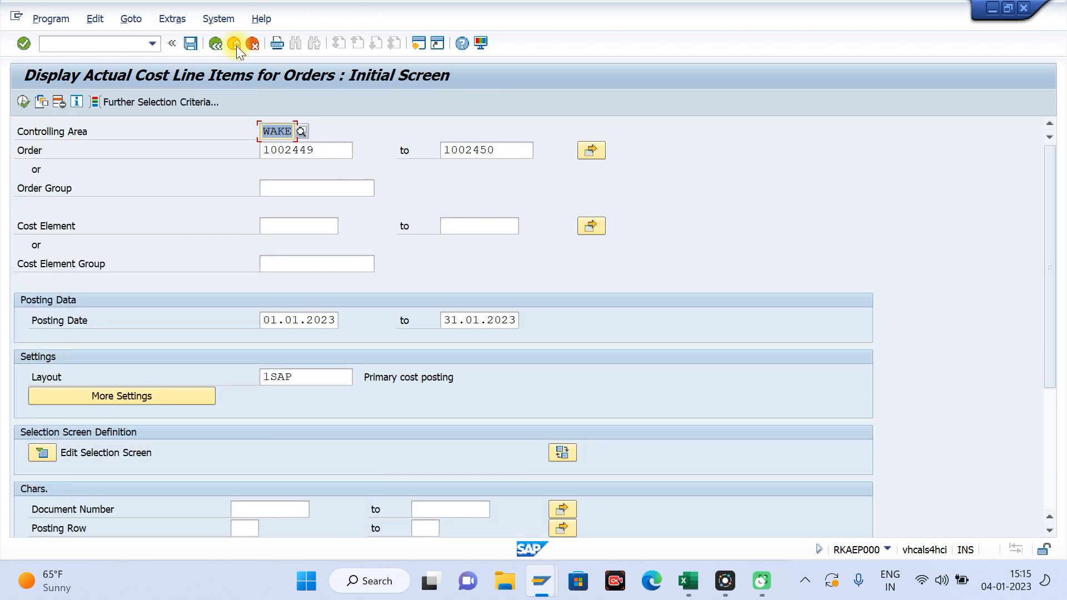
{"action": "left_click", "coordinate": [235, 45]}
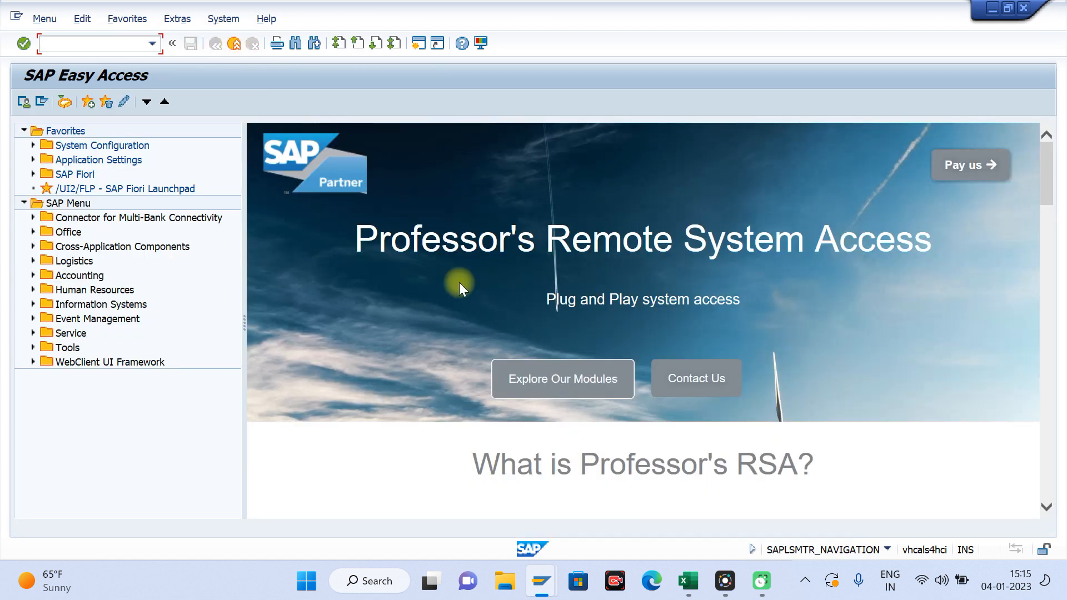
Step: Switch to Excel and review the settlement outline, going to the entry on settling multiple Work Breakdown Structures
{"action": "mouse_move", "coordinate": [687, 580]}
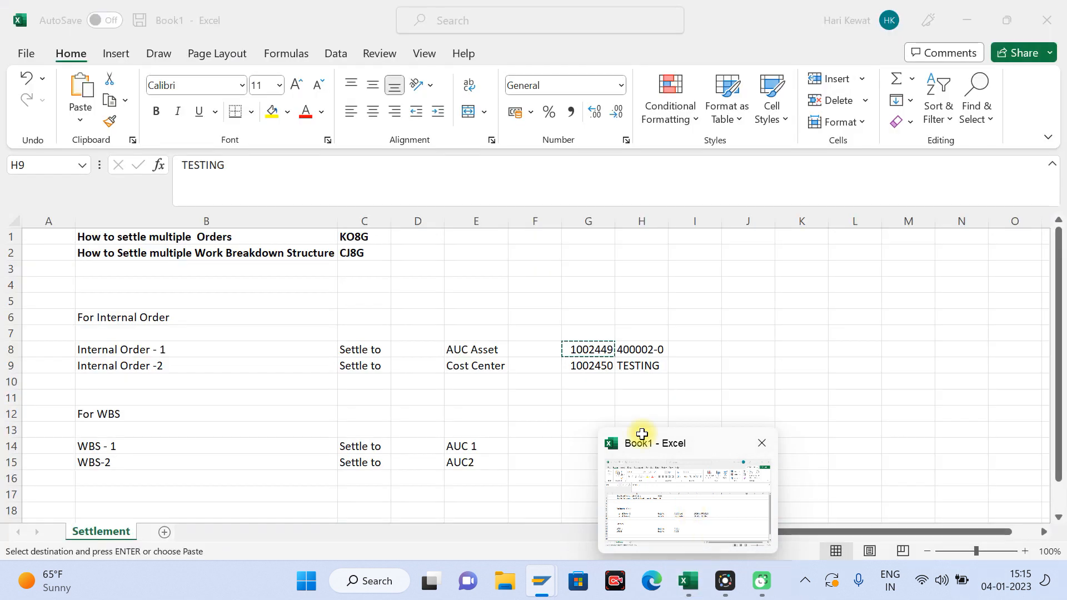
{"action": "left_click", "coordinate": [638, 436]}
{"action": "left_click", "coordinate": [522, 300]}
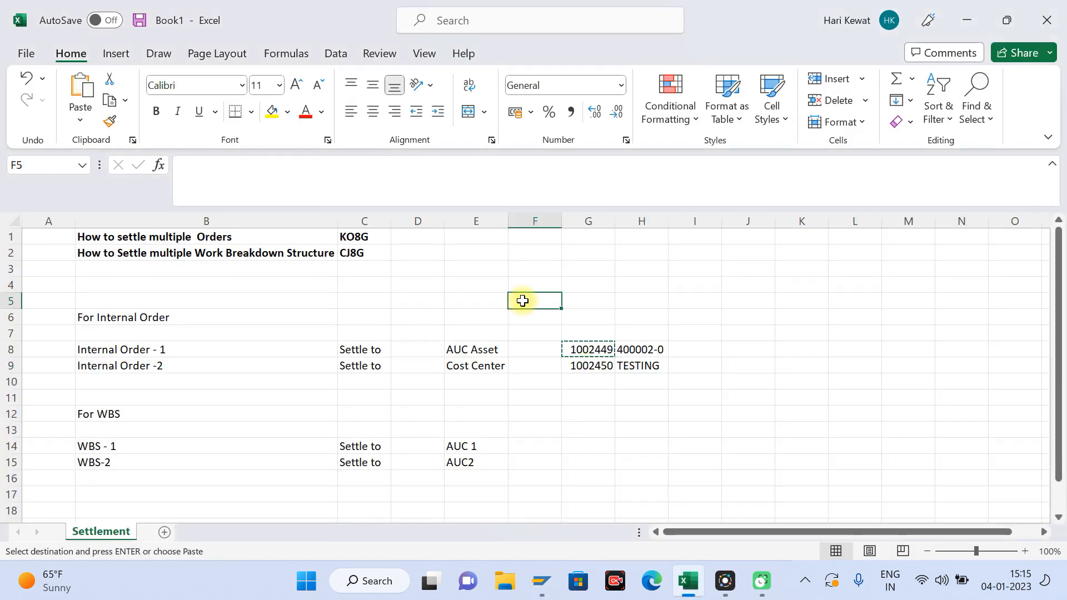
{"action": "key", "text": "Right"}
{"action": "key", "text": "Left"}
{"action": "key", "text": "Left"}
{"action": "key", "text": "Left"}
{"action": "key", "text": "Left"}
{"action": "key", "text": "Left"}
{"action": "key", "text": "Left"}
{"action": "key", "text": "Up"}
{"action": "key", "text": "Up"}
{"action": "key", "text": "Right"}
{"action": "key", "text": "Up"}
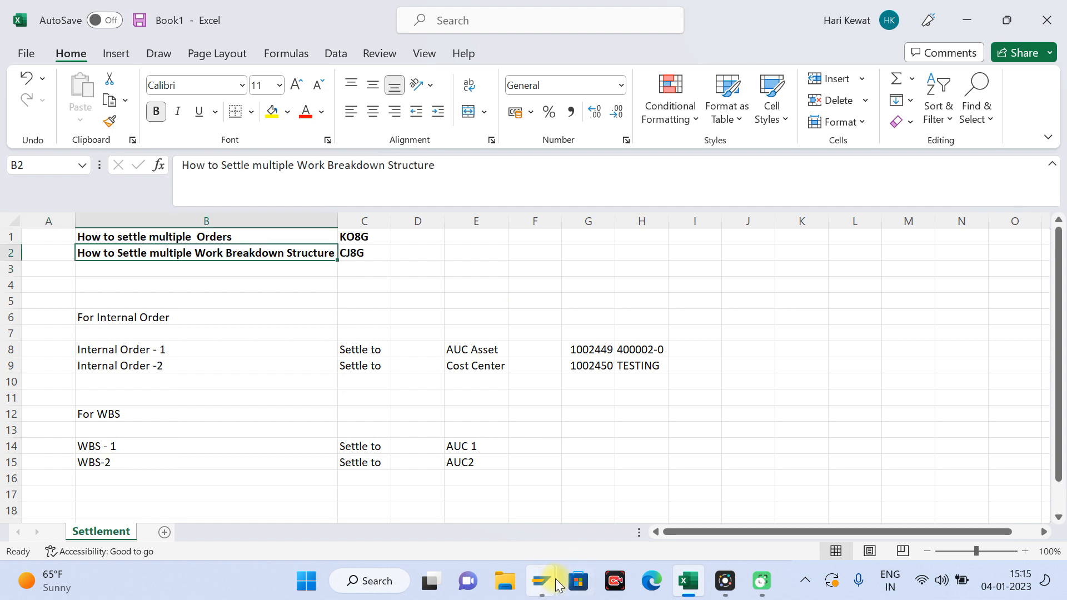
Step: Switch to the SAP single-order settlement session, leave it and start a new project in transaction CJ20N
{"action": "mouse_move", "coordinate": [542, 581]}
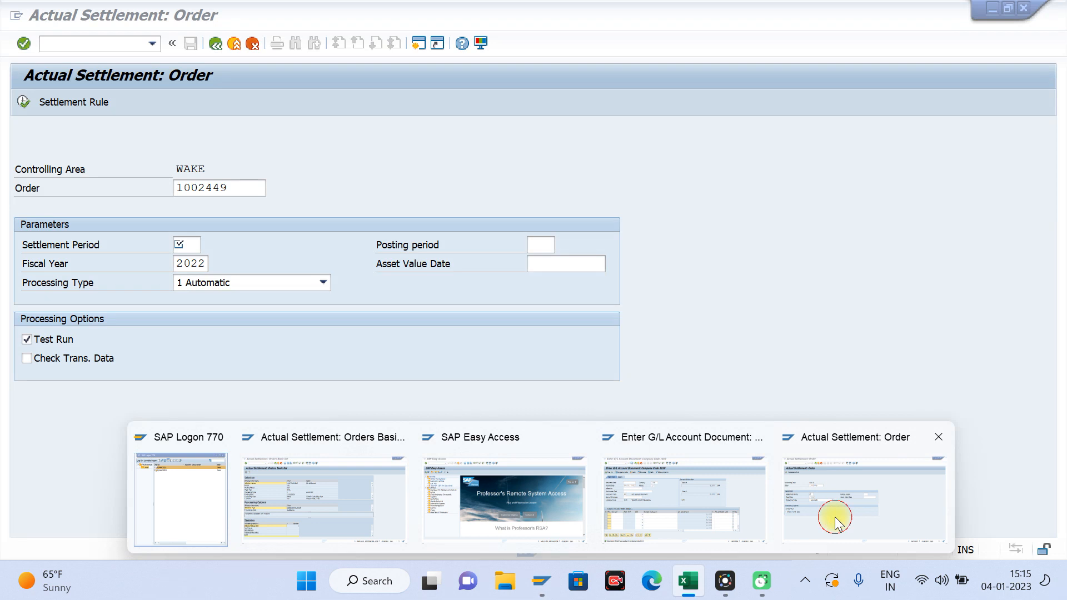
{"action": "left_click", "coordinate": [835, 515]}
{"action": "left_click", "coordinate": [239, 46]}
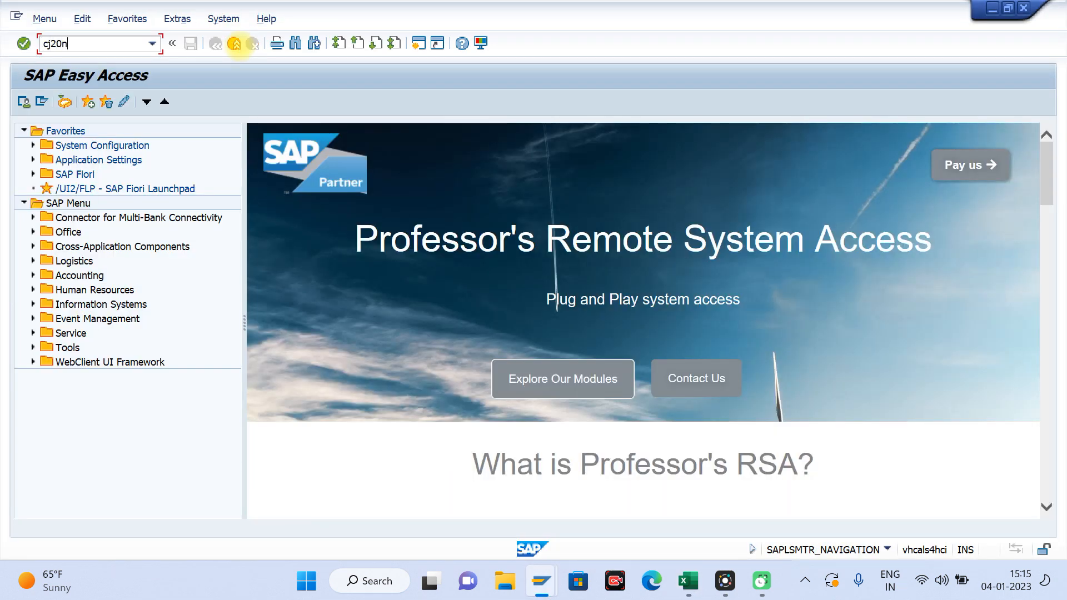
{"action": "key", "text": "Return"}
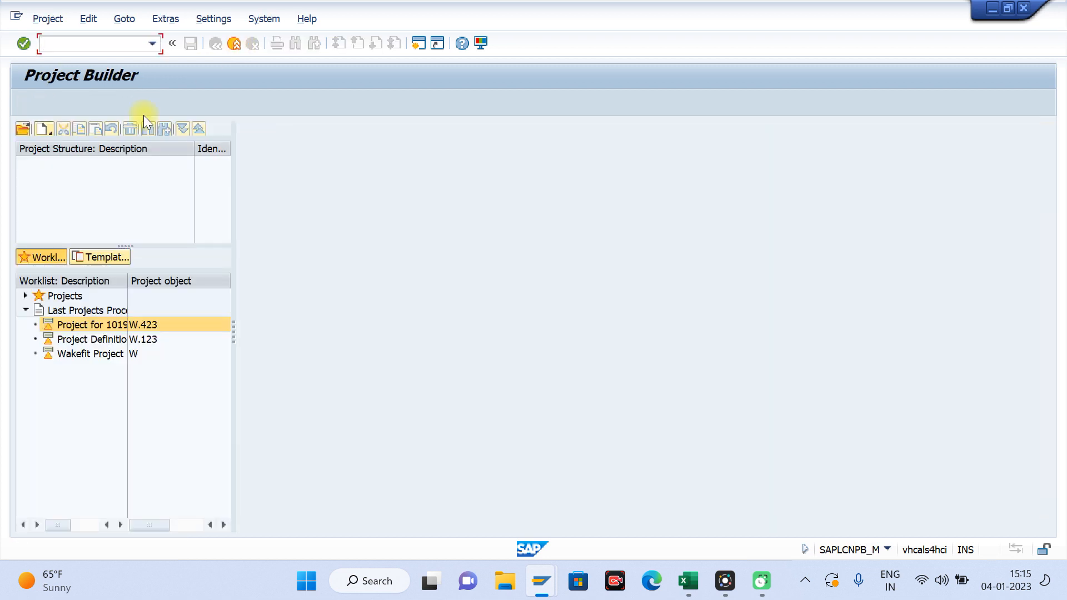
{"action": "left_click", "coordinate": [48, 129]}
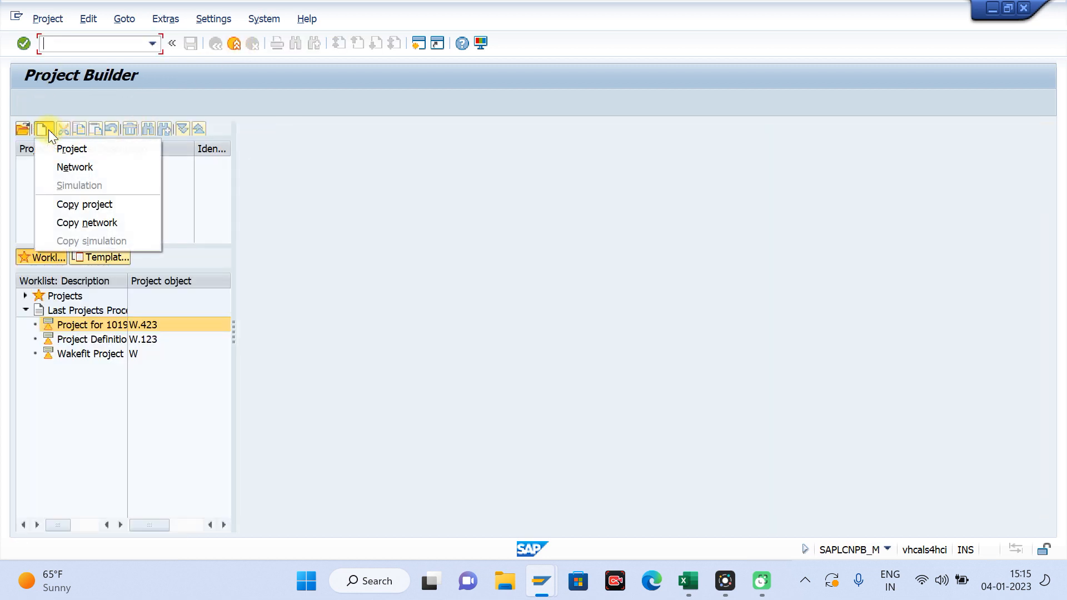
{"action": "left_click", "coordinate": [75, 150]}
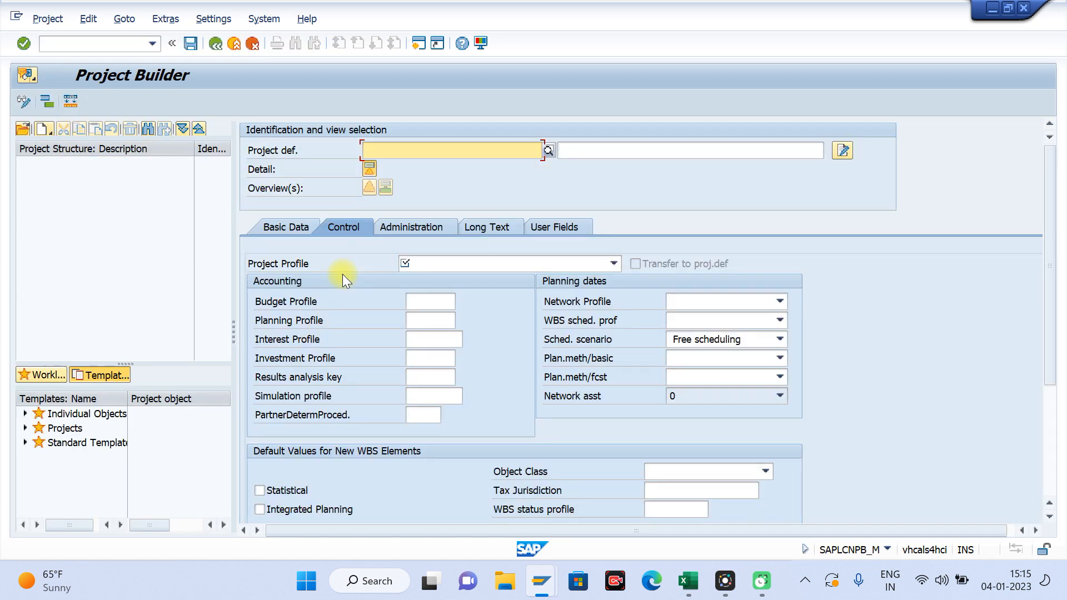
Step: Create project definition W.789 with the project profile 1019 WBS Project Profile
{"action": "type", "text": "W.4"}
{"action": "key", "text": "BackSpace"}
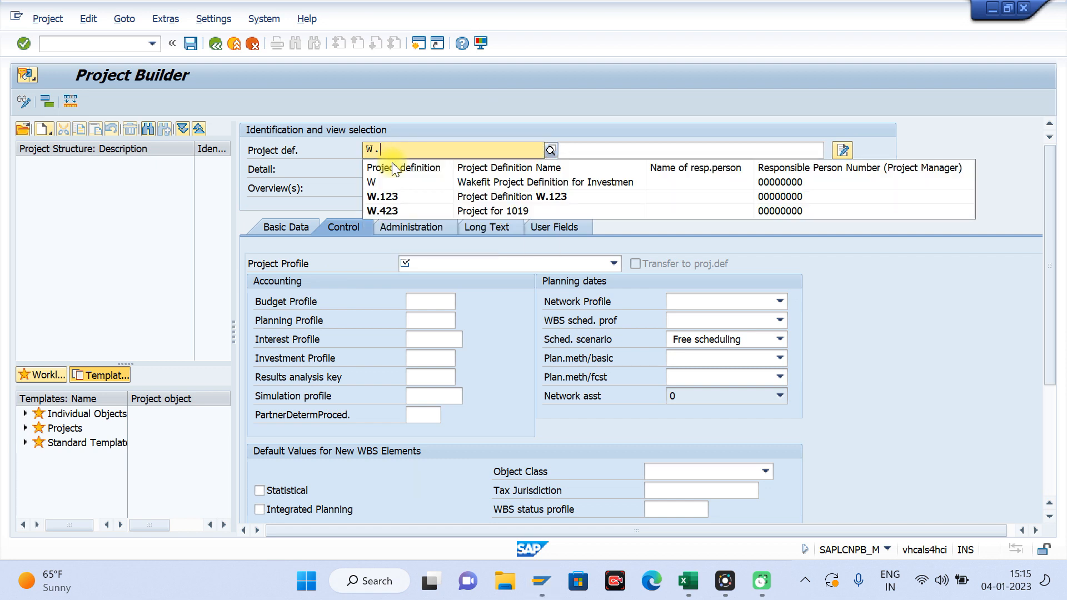
{"action": "type", "text": "789"}
{"action": "key", "text": "Return"}
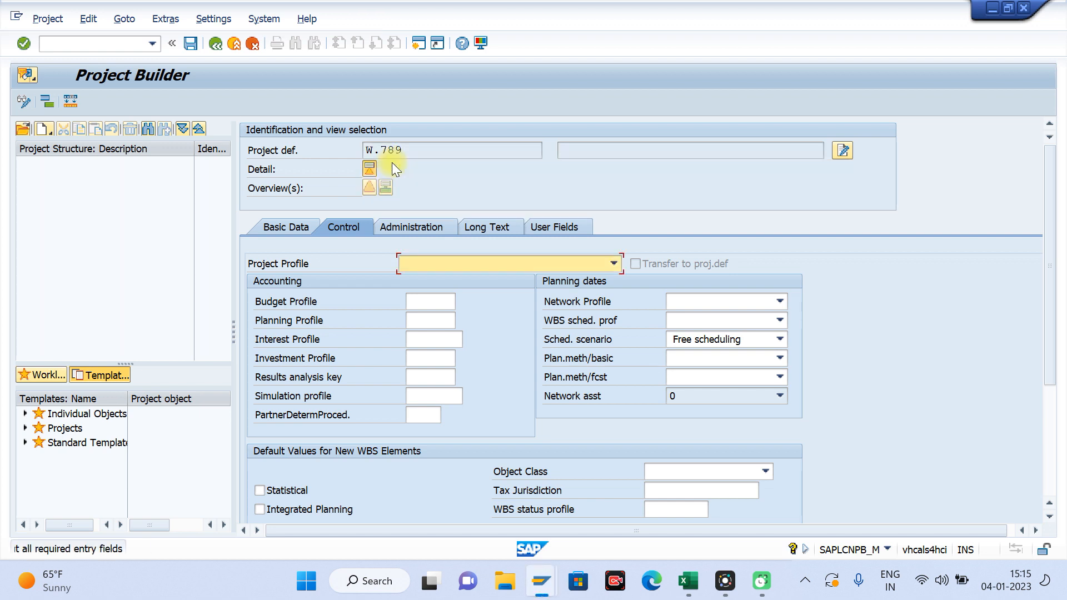
{"action": "left_click", "coordinate": [612, 263]}
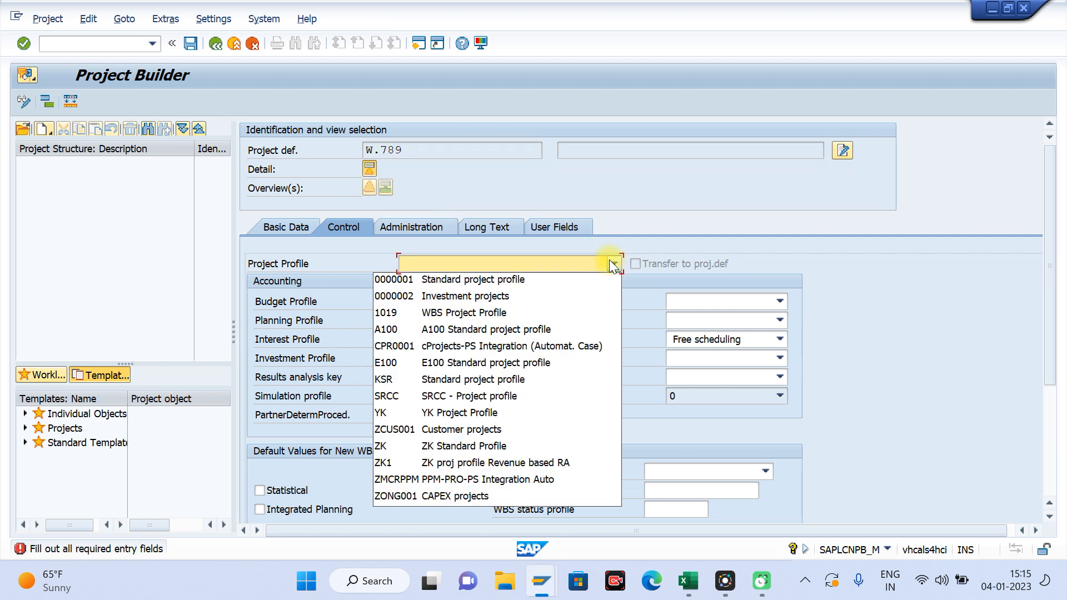
{"action": "left_click", "coordinate": [458, 309]}
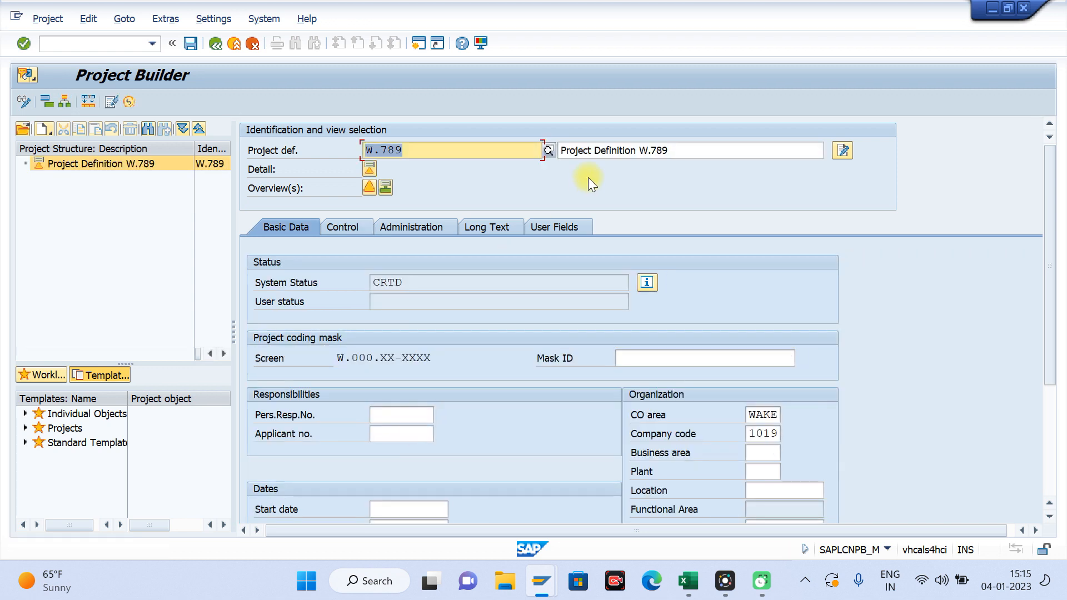
Step: Change the project's description to "Project Definition W.789 - 1"
{"action": "left_click", "coordinate": [679, 152]}
{"action": "type", "text": "- "}
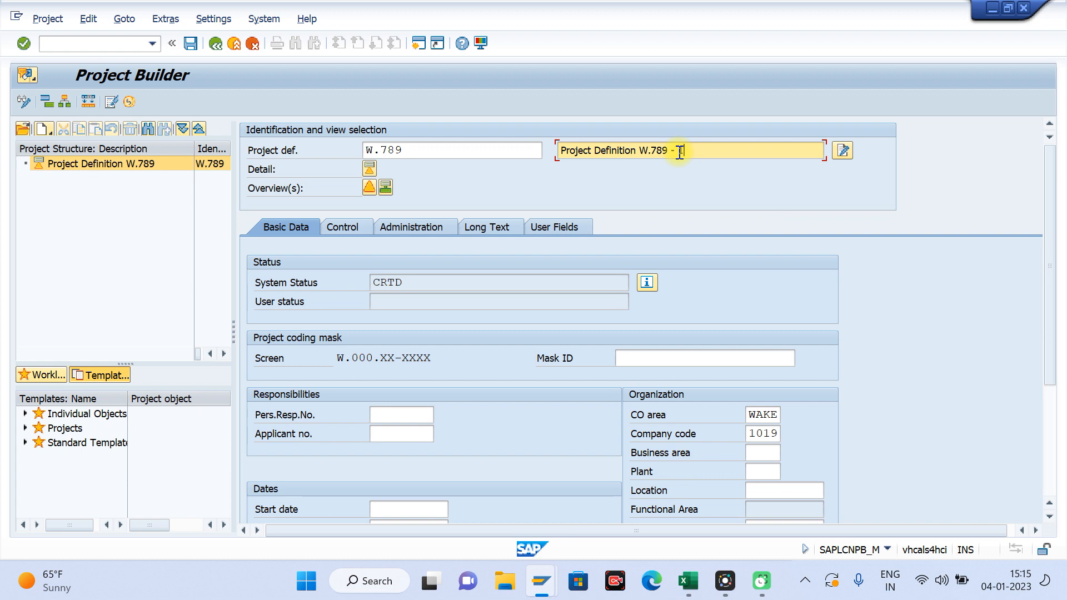
{"action": "type", "text": "1"}
{"action": "key", "text": "Return"}
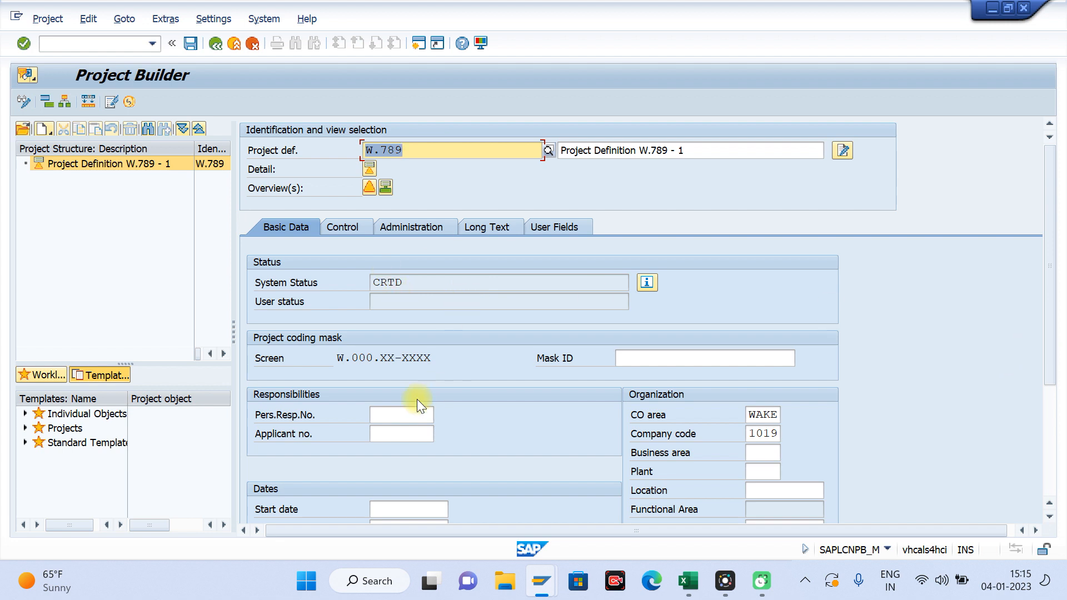
Step: Review the project's control and administration data, then save project W.789 and reopen it from the last processed projects
{"action": "left_click", "coordinate": [347, 230]}
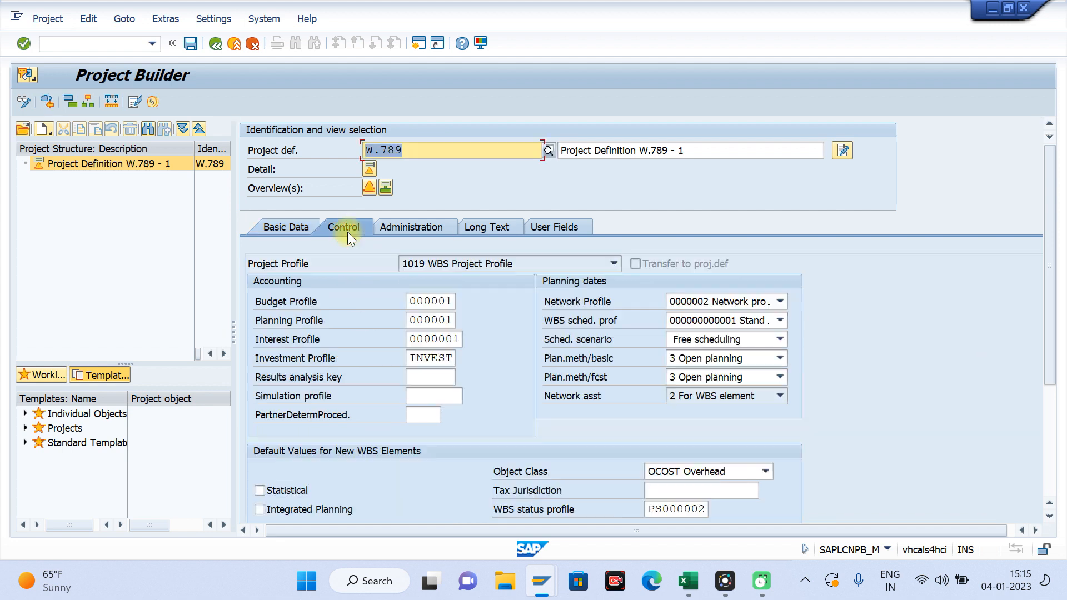
{"action": "left_click", "coordinate": [426, 229]}
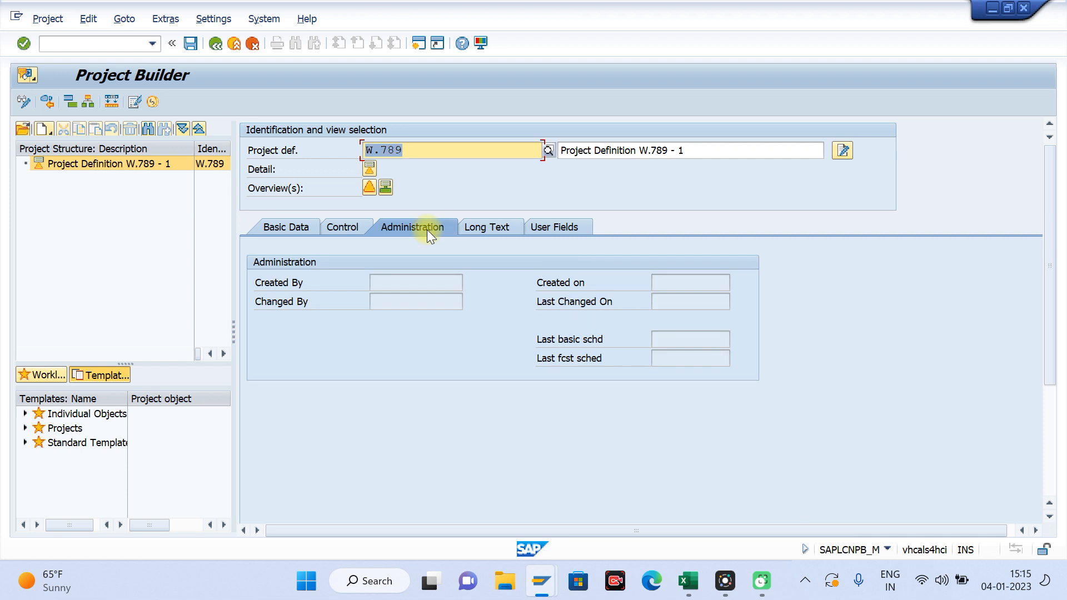
{"action": "left_click", "coordinate": [473, 228]}
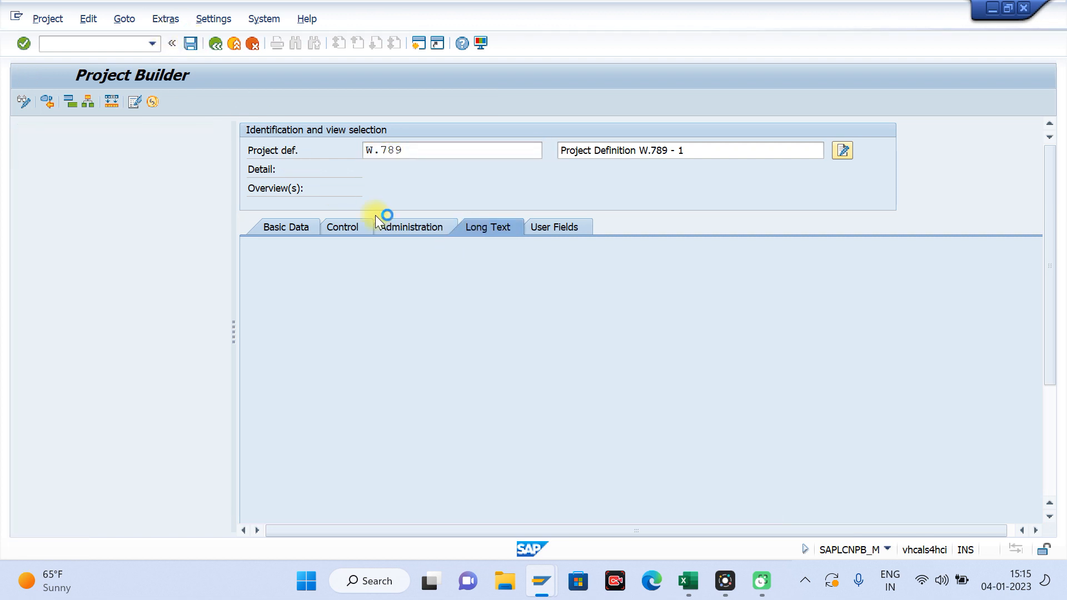
{"action": "double_click", "coordinate": [100, 325]}
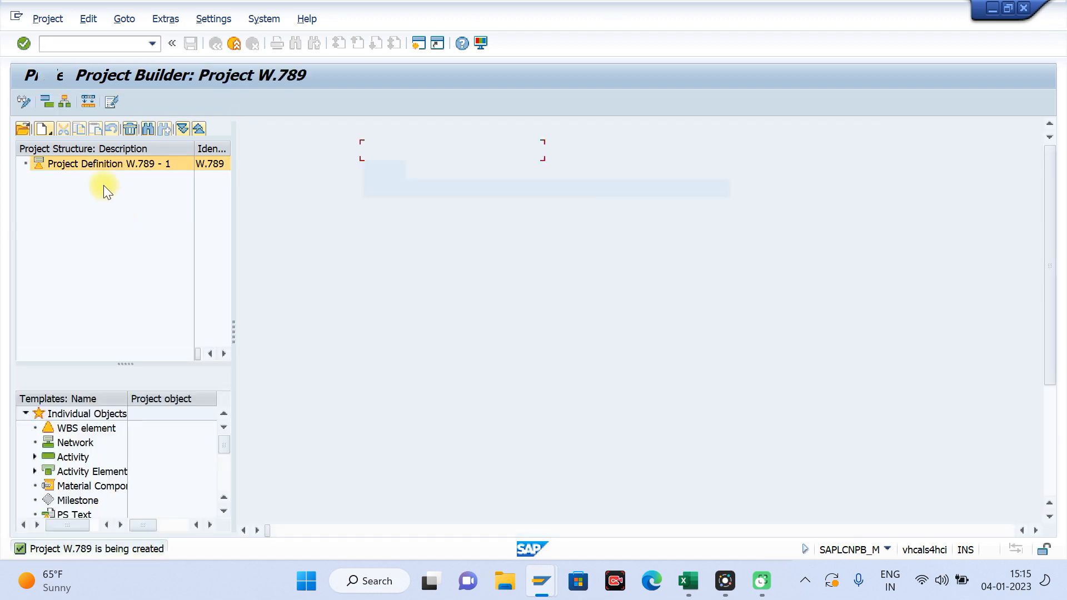
Step: Create WBS element W.789.1 under the project definition with the description WBS-1
{"action": "right_click", "coordinate": [82, 164]}
{"action": "mouse_move", "coordinate": [111, 166]}
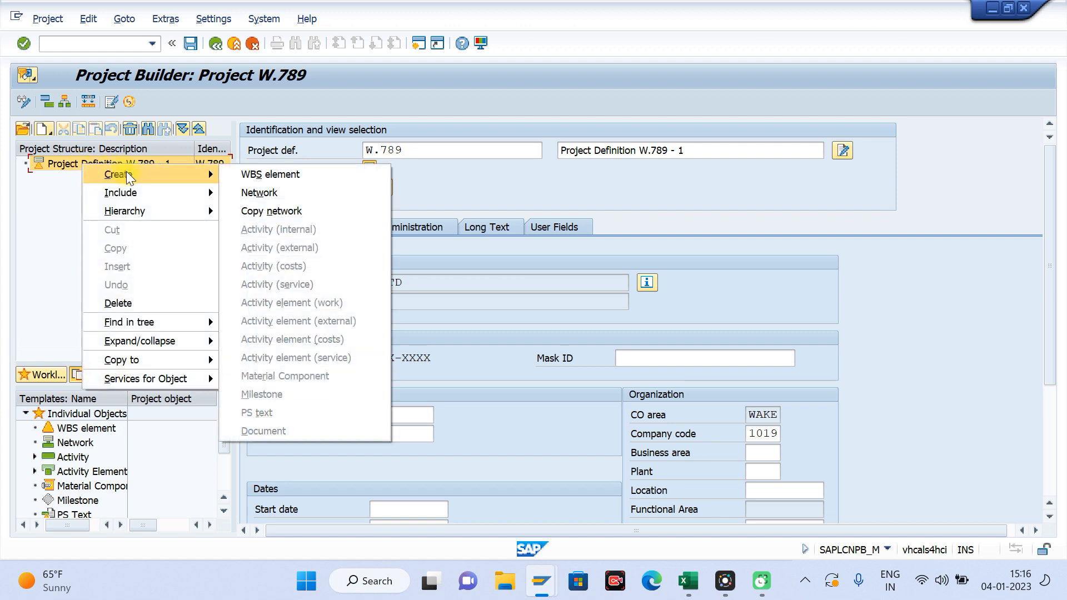
{"action": "left_click", "coordinate": [253, 175]}
{"action": "type", "text": ".1"}
{"action": "left_click", "coordinate": [581, 156]}
{"action": "type", "text": "WBS"}
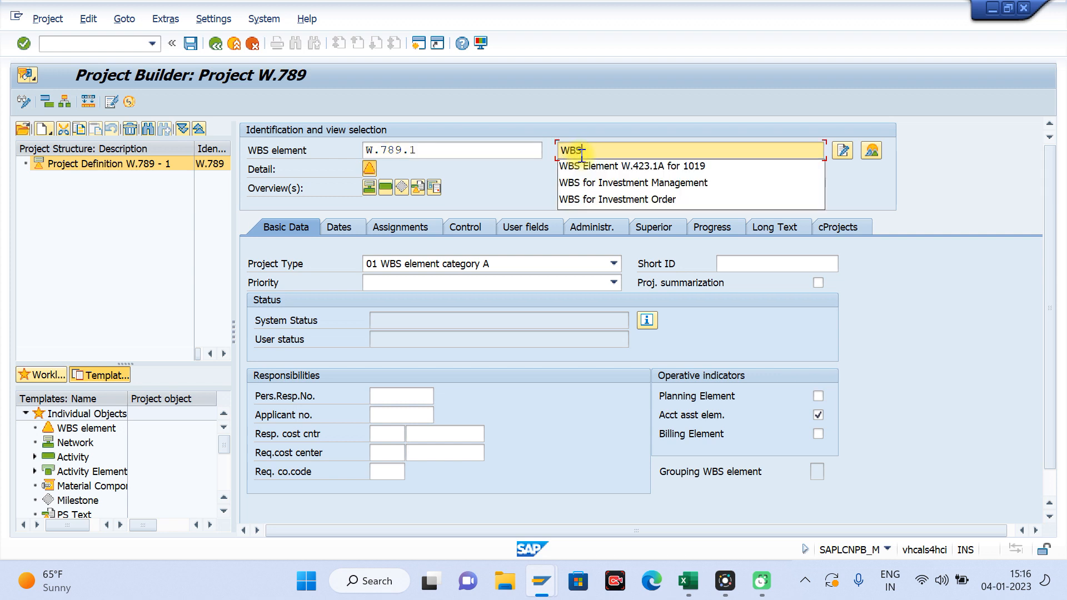
{"action": "type", "text": "-1"}
{"action": "key", "text": "Return"}
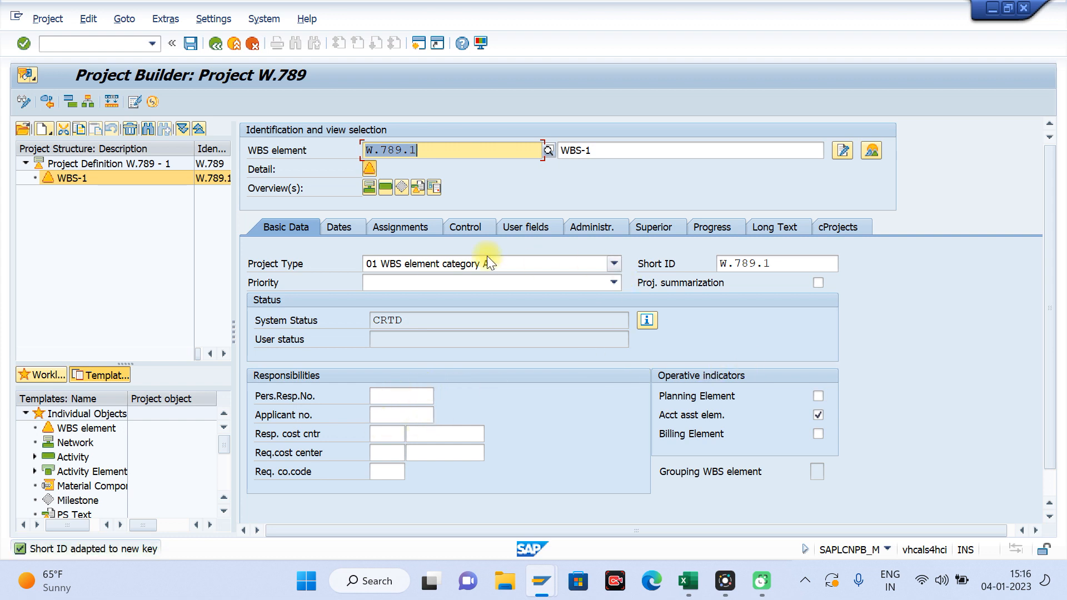
Step: Check the control data of WBS-1 and set its object class to INVST Investment
{"action": "left_click", "coordinate": [360, 225]}
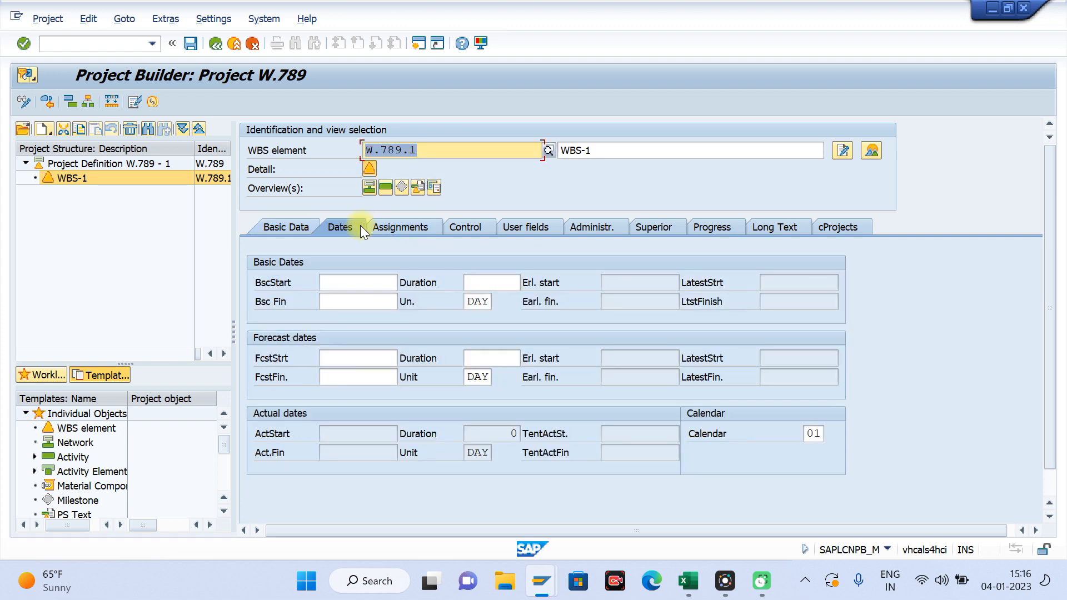
{"action": "left_click", "coordinate": [406, 222]}
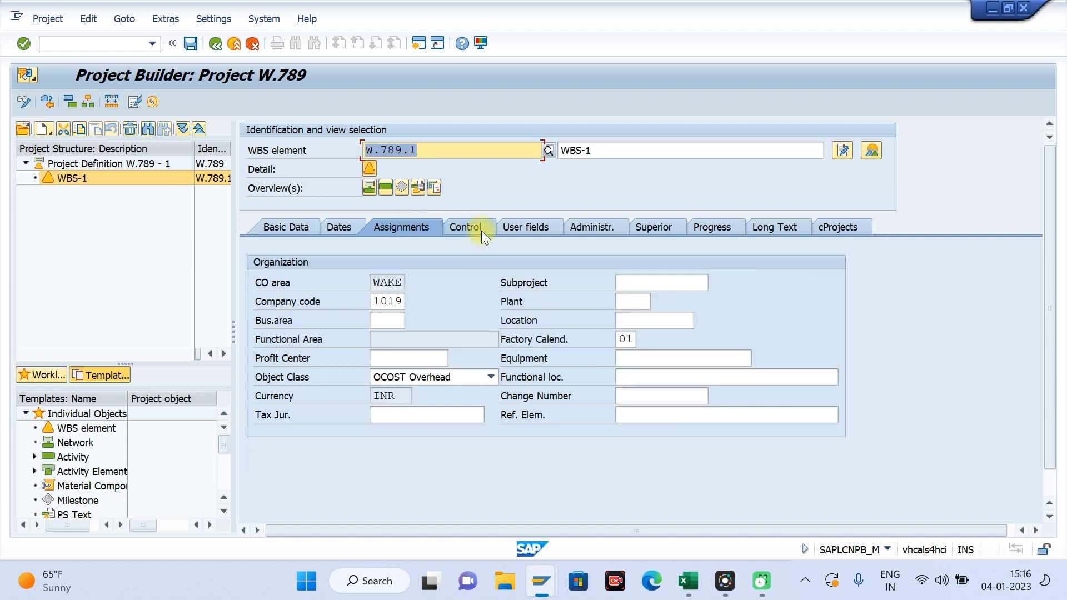
{"action": "left_click", "coordinate": [481, 231]}
{"action": "left_click", "coordinate": [405, 228]}
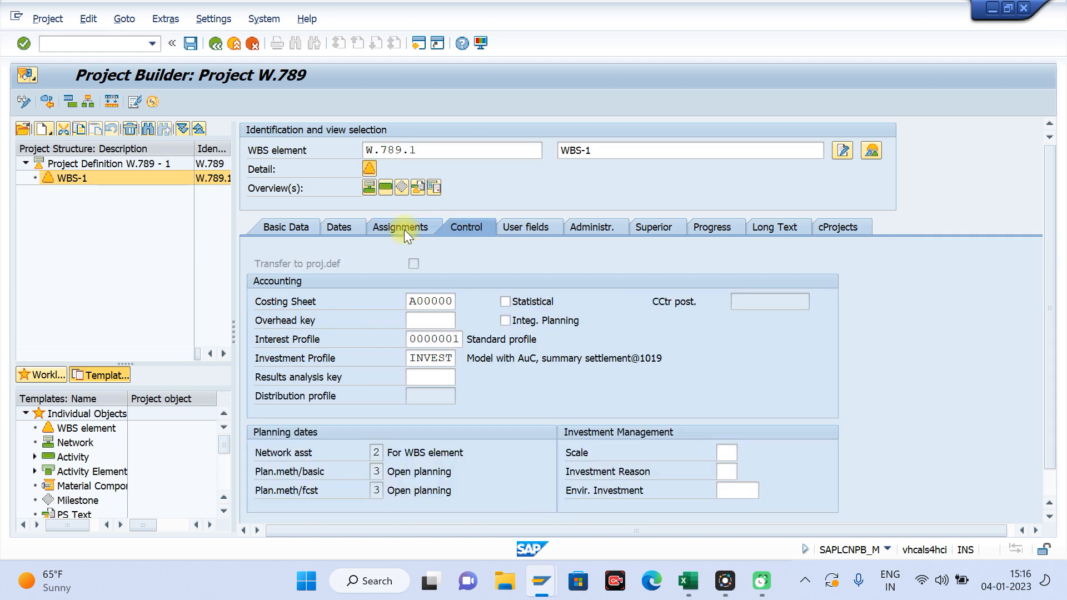
{"action": "left_click", "coordinate": [468, 375]}
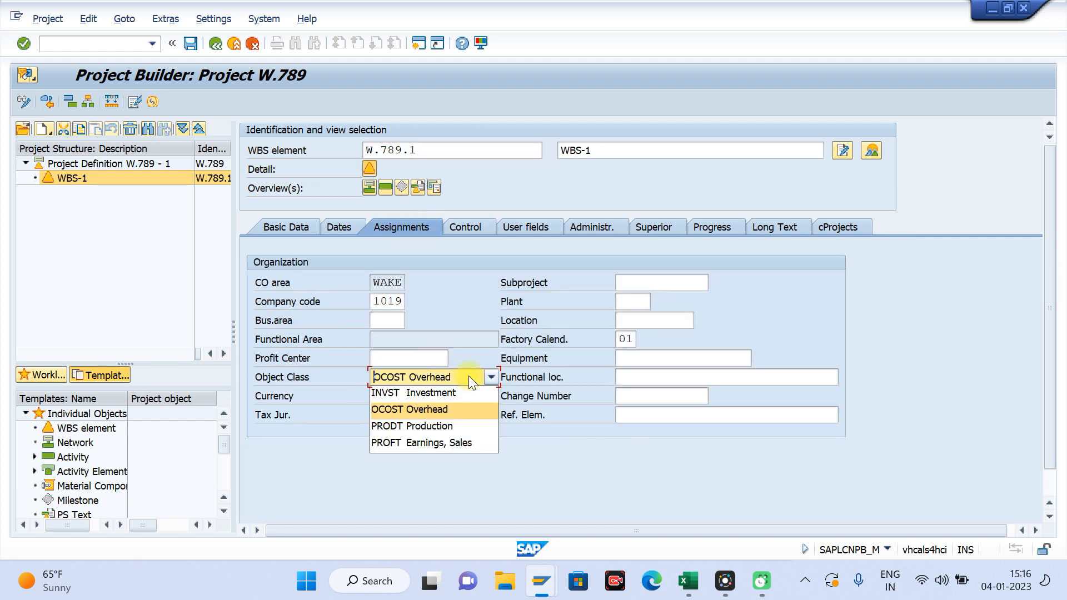
{"action": "left_click", "coordinate": [422, 388]}
{"action": "key", "text": "Return"}
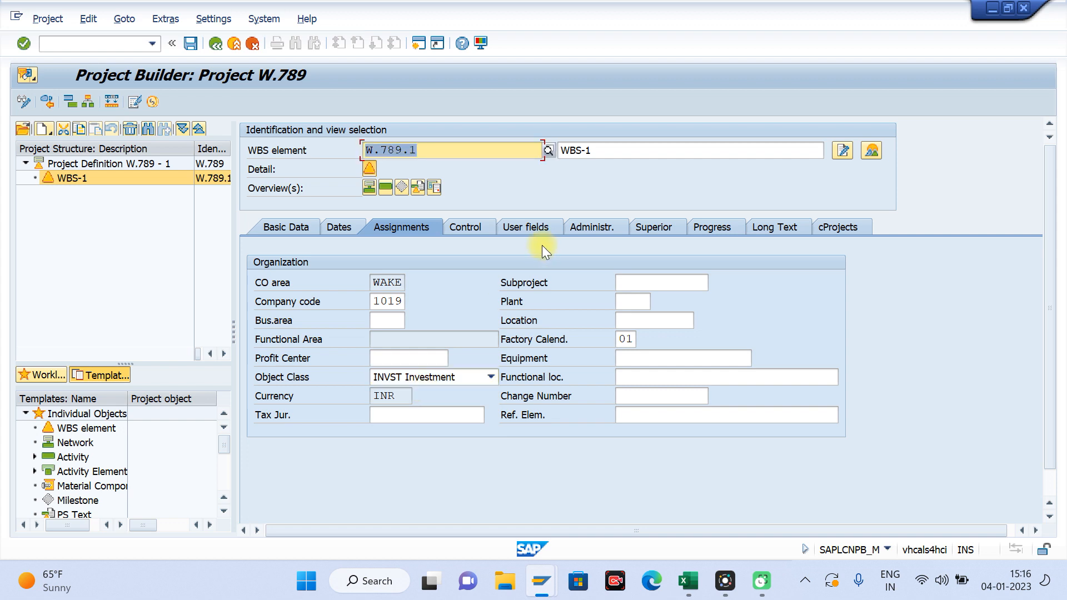
Step: Look through the user fields, administration and basic data of WBS-1, then save the project
{"action": "left_click", "coordinate": [531, 228]}
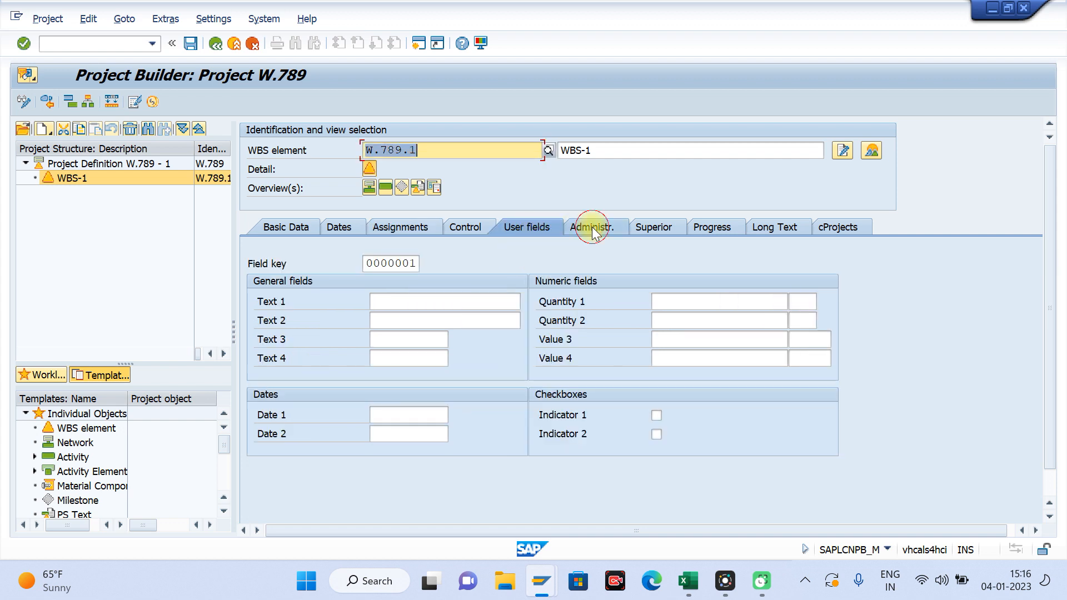
{"action": "left_click", "coordinate": [589, 228]}
{"action": "left_click", "coordinate": [300, 228]}
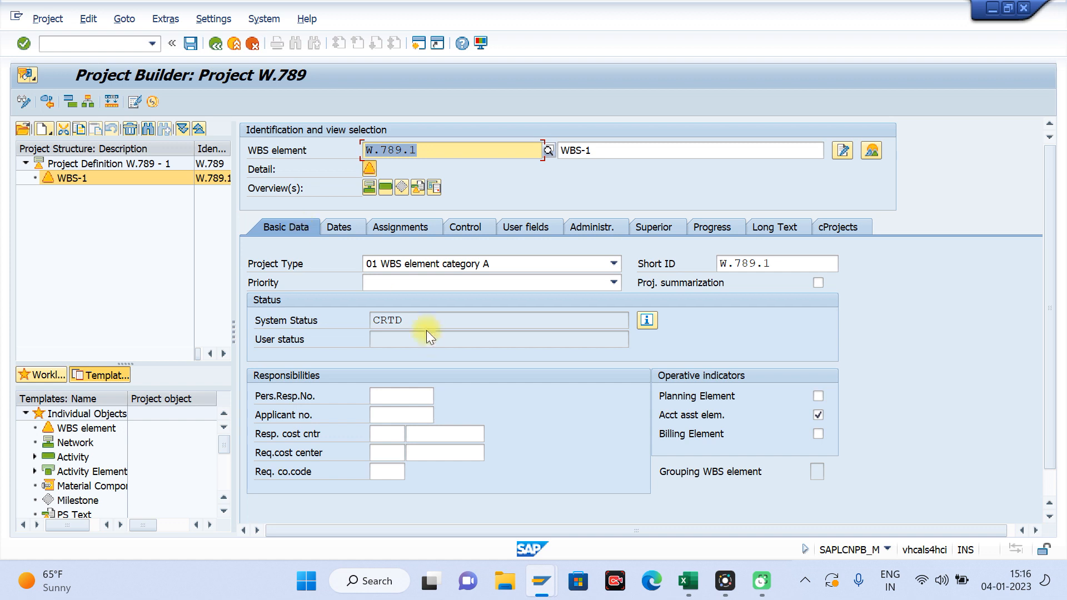
{"action": "left_click", "coordinate": [191, 48]}
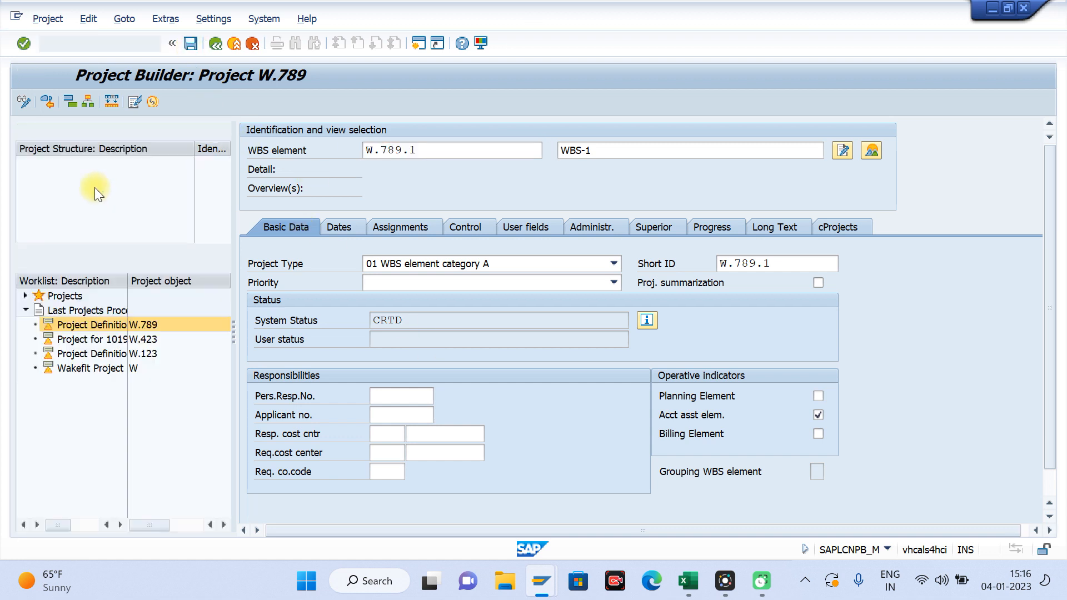
Step: Reopen project W.789 and create WBS element W.789.2 under the project definition with the description WBS-2
{"action": "double_click", "coordinate": [82, 324]}
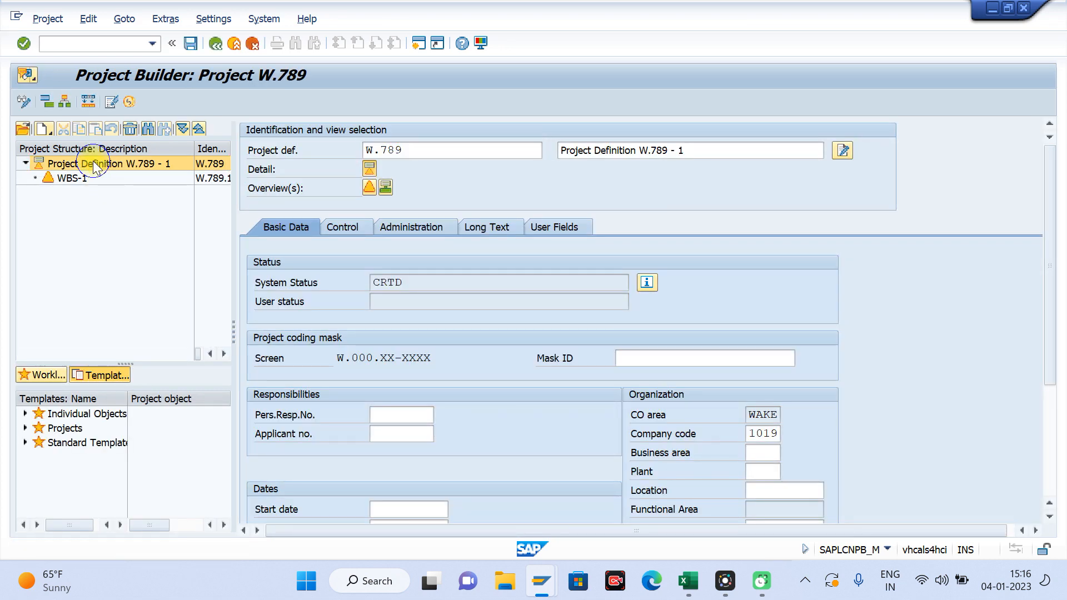
{"action": "right_click", "coordinate": [92, 161]}
{"action": "mouse_move", "coordinate": [155, 173]}
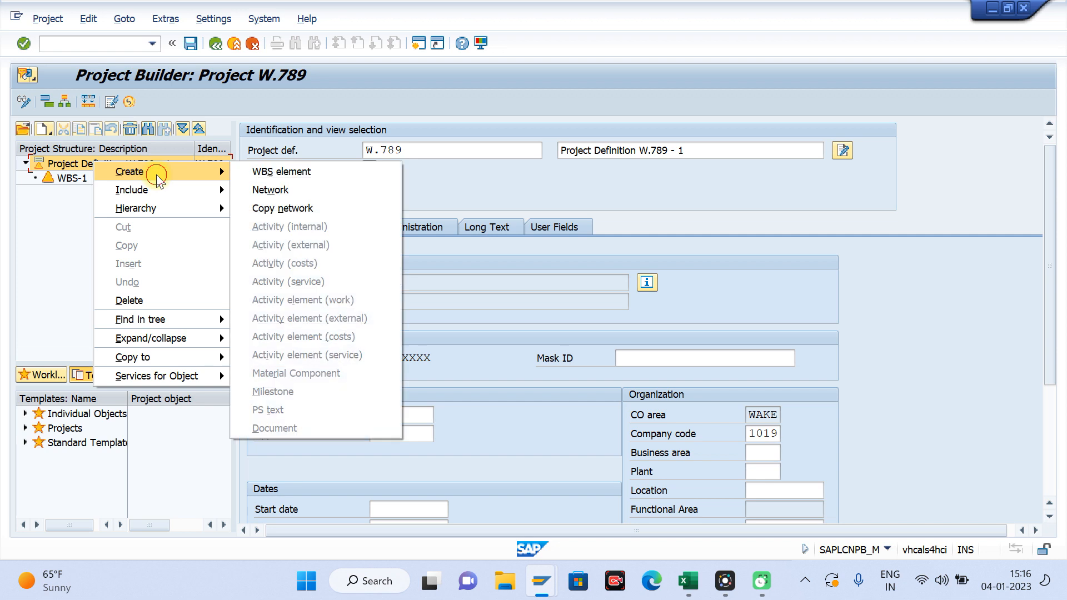
{"action": "left_click", "coordinate": [280, 173]}
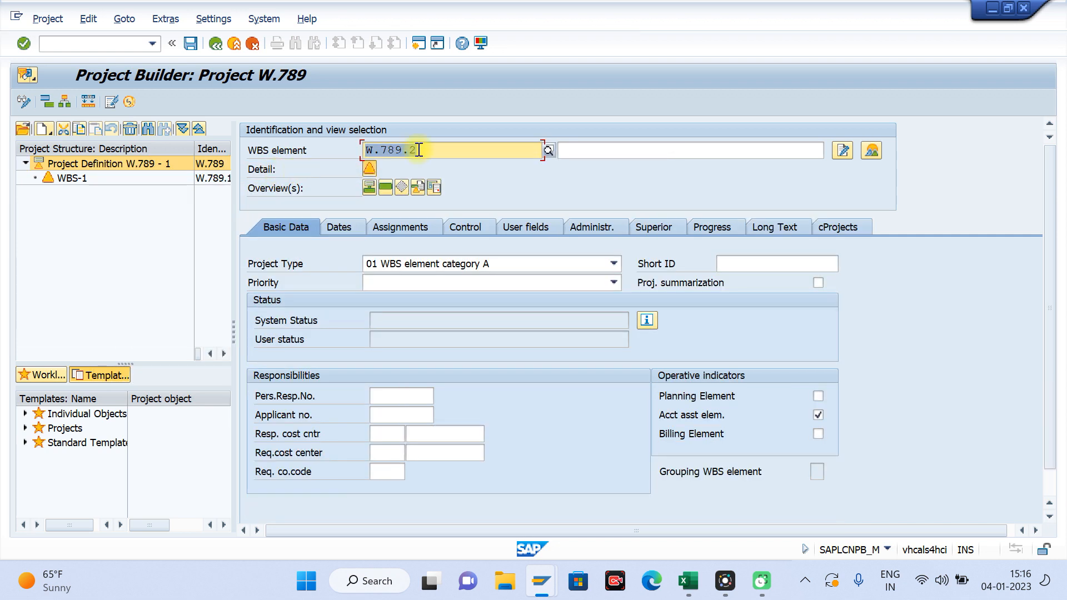
{"action": "left_click", "coordinate": [581, 155]}
{"action": "type", "text": "WBS-"}
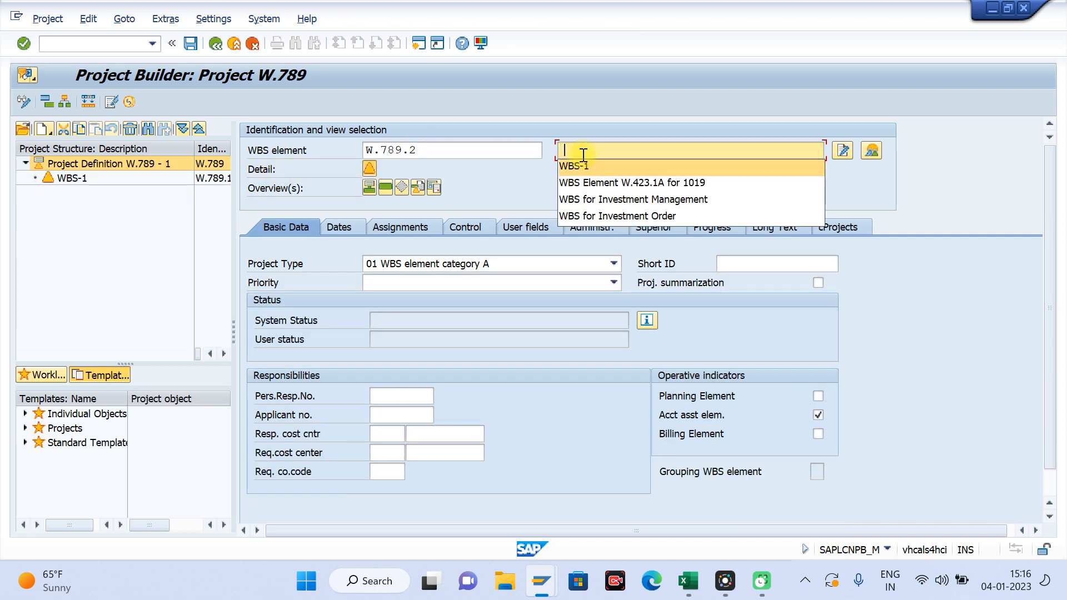
{"action": "type", "text": "2"}
{"action": "key", "text": "Return"}
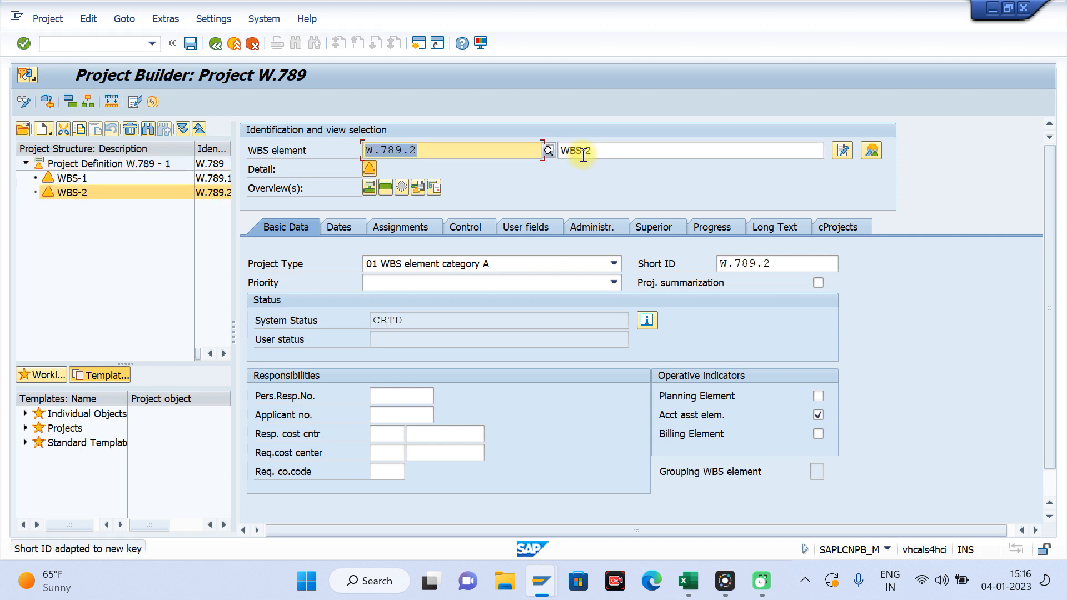
Step: Set the object class of WBS-2 to INVST Investment and save the project
{"action": "left_click", "coordinate": [421, 226]}
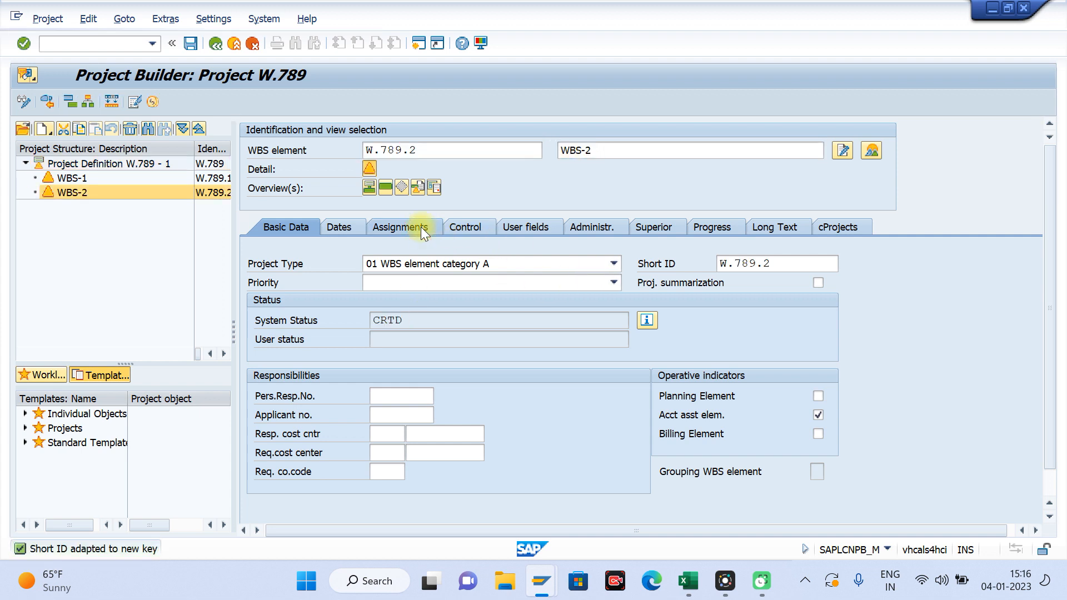
{"action": "left_click", "coordinate": [444, 376]}
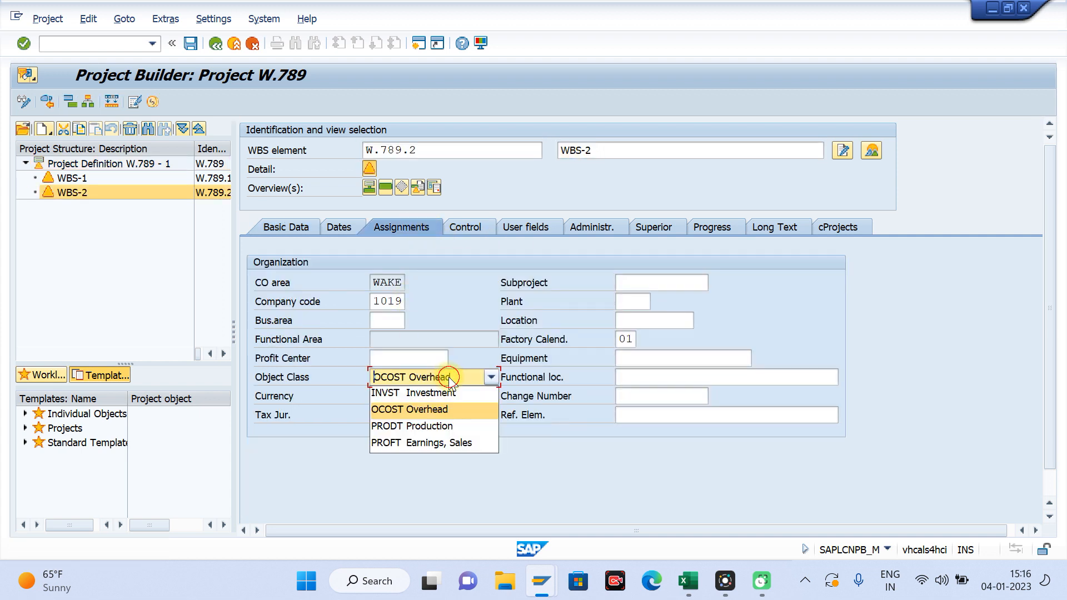
{"action": "left_click", "coordinate": [409, 390]}
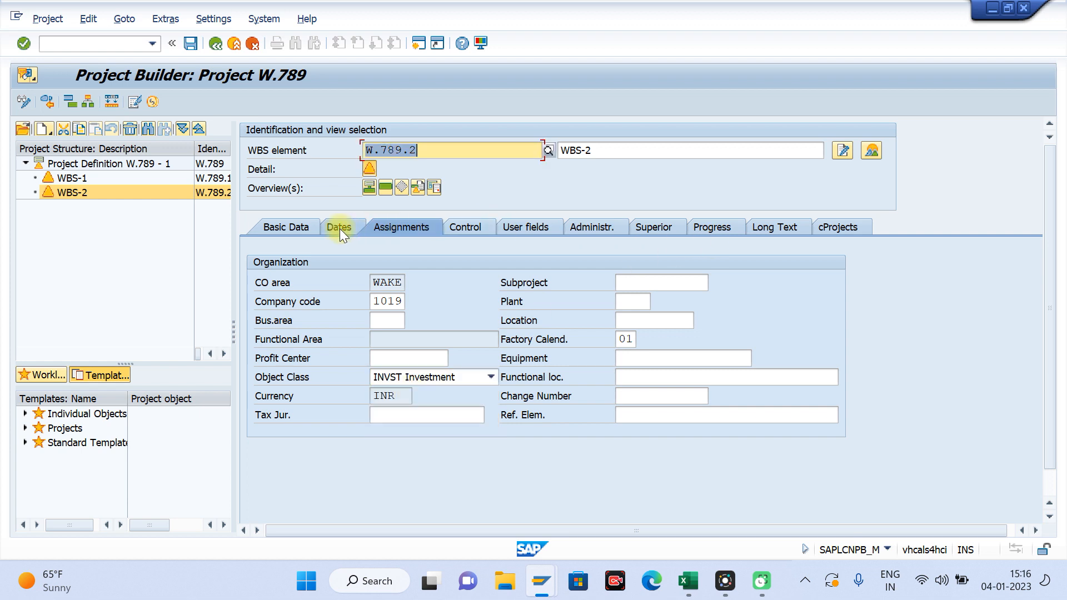
{"action": "left_click", "coordinate": [291, 227]}
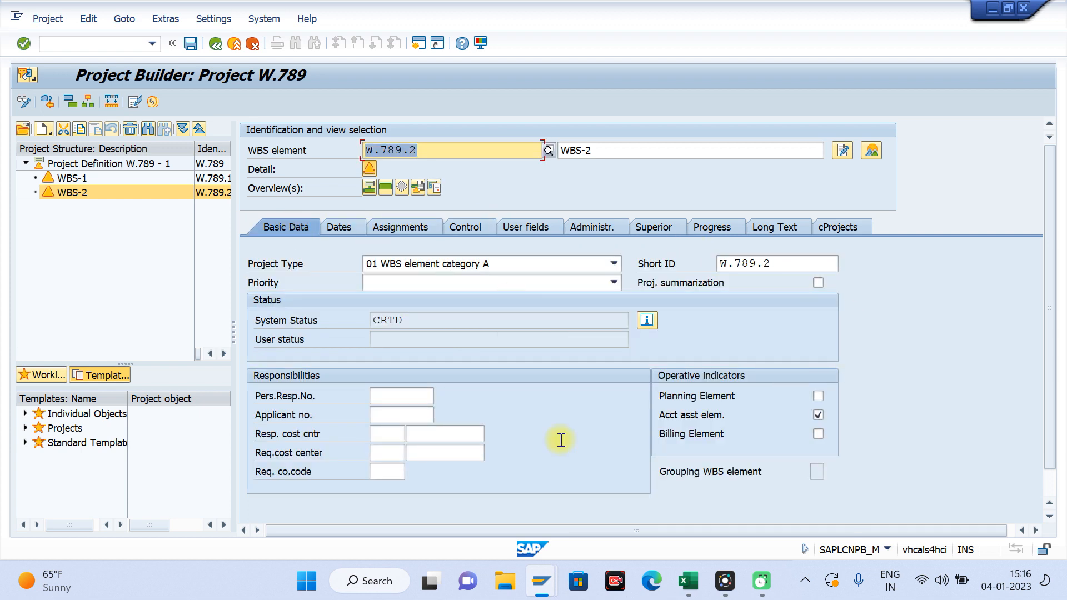
{"action": "left_click", "coordinate": [191, 44]}
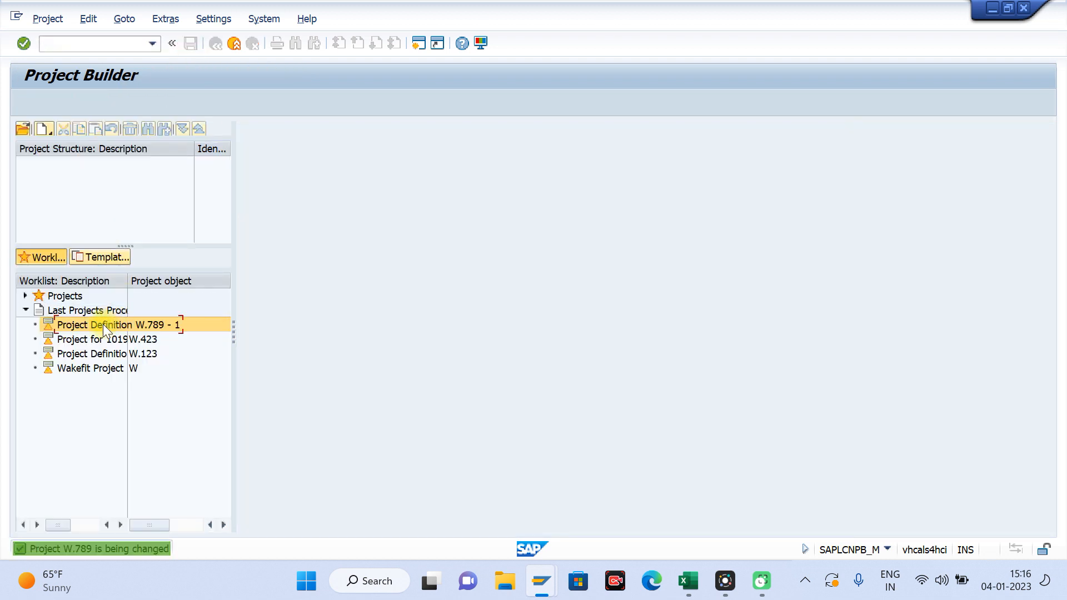
Step: Reopen project W.789 from the last processed projects and release the project definition
{"action": "double_click", "coordinate": [102, 324]}
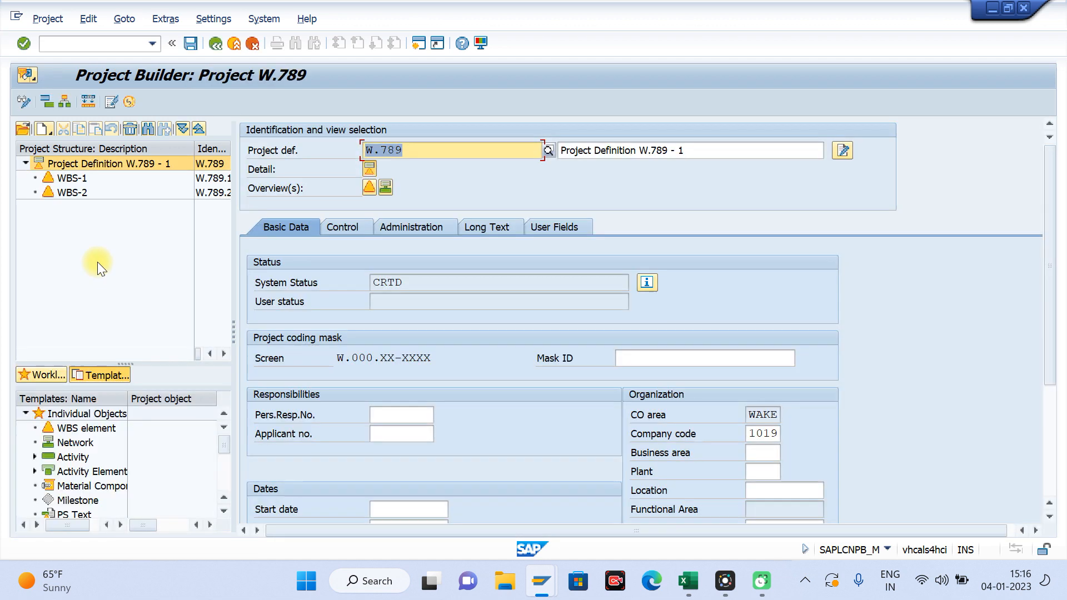
{"action": "left_click", "coordinate": [89, 19]}
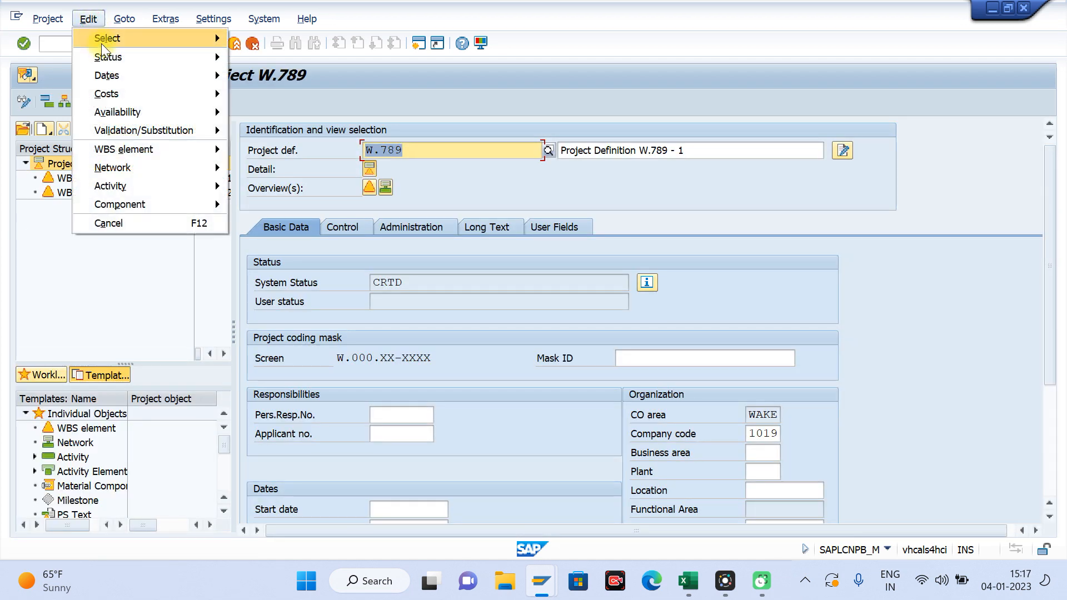
{"action": "mouse_move", "coordinate": [112, 58]}
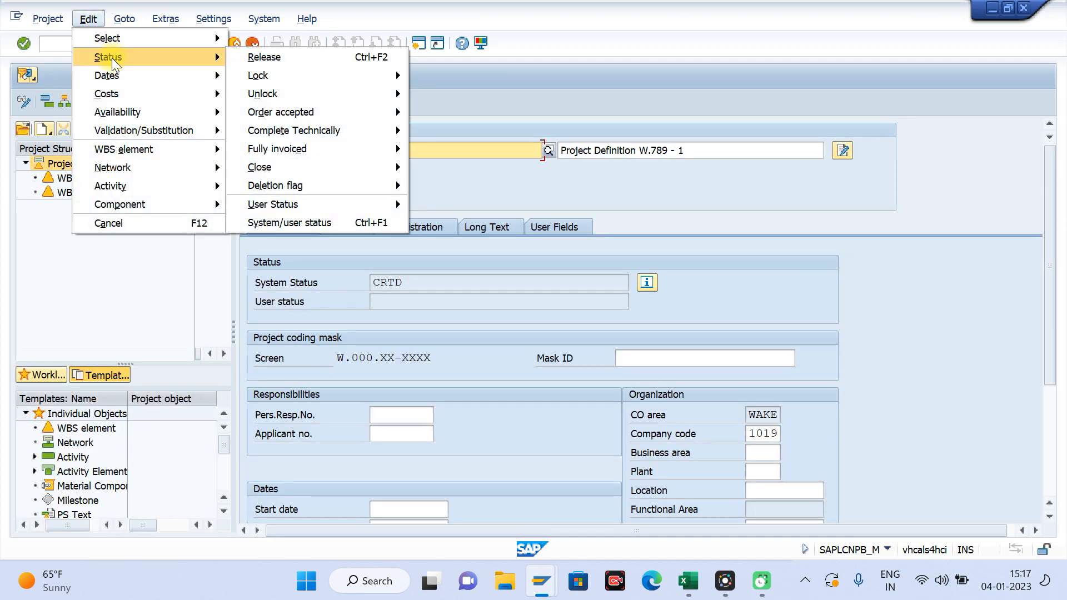
{"action": "left_click", "coordinate": [252, 59]}
Step: Check the system status of WBS-1 and WBS-2 in the basic data
{"action": "left_click", "coordinate": [71, 179]}
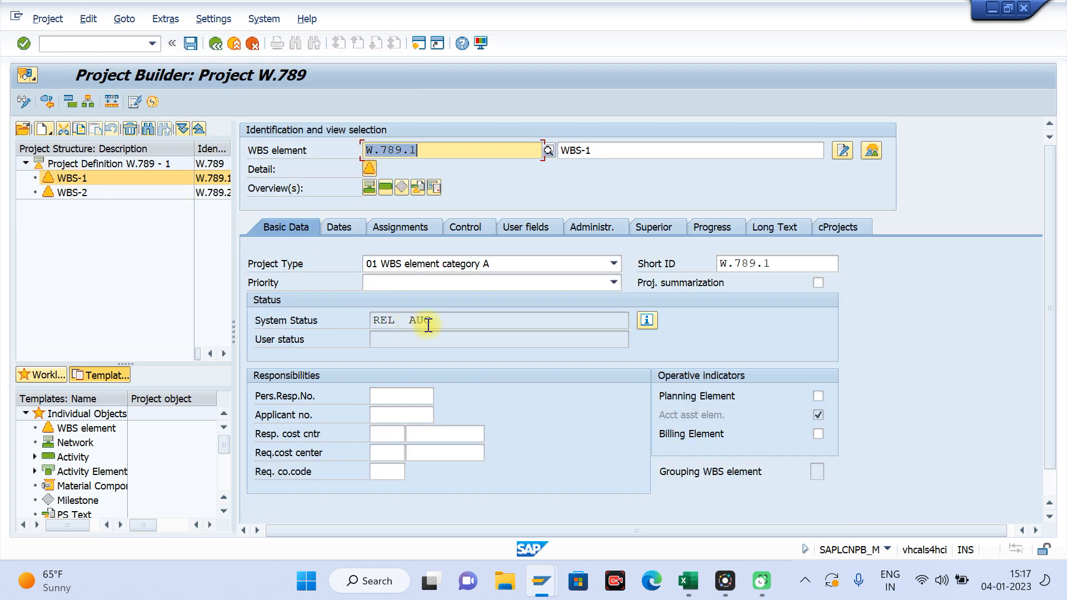
{"action": "left_click", "coordinate": [394, 320]}
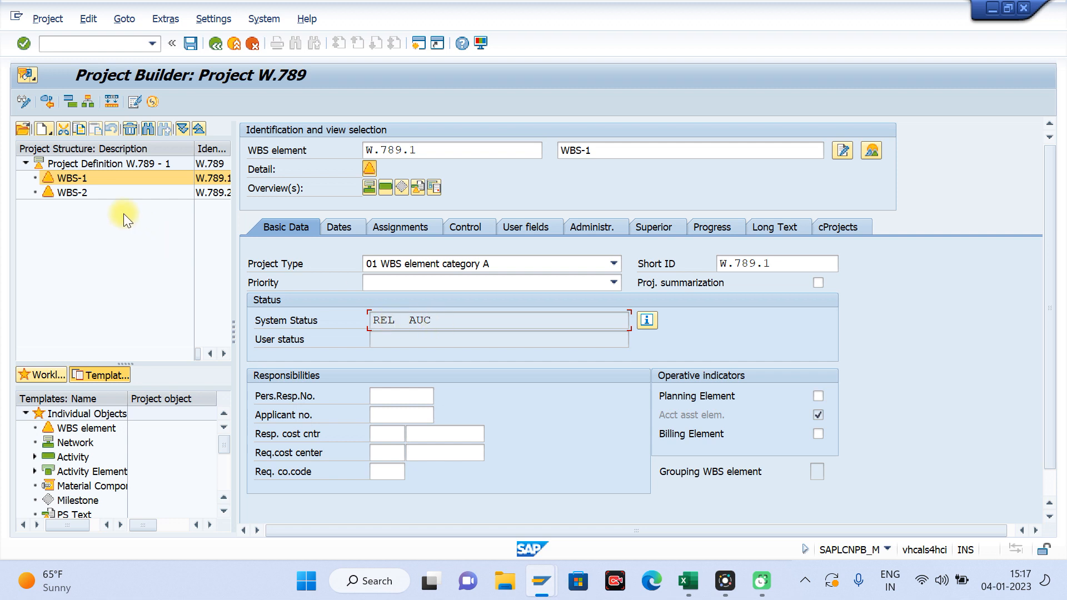
{"action": "left_click", "coordinate": [78, 193]}
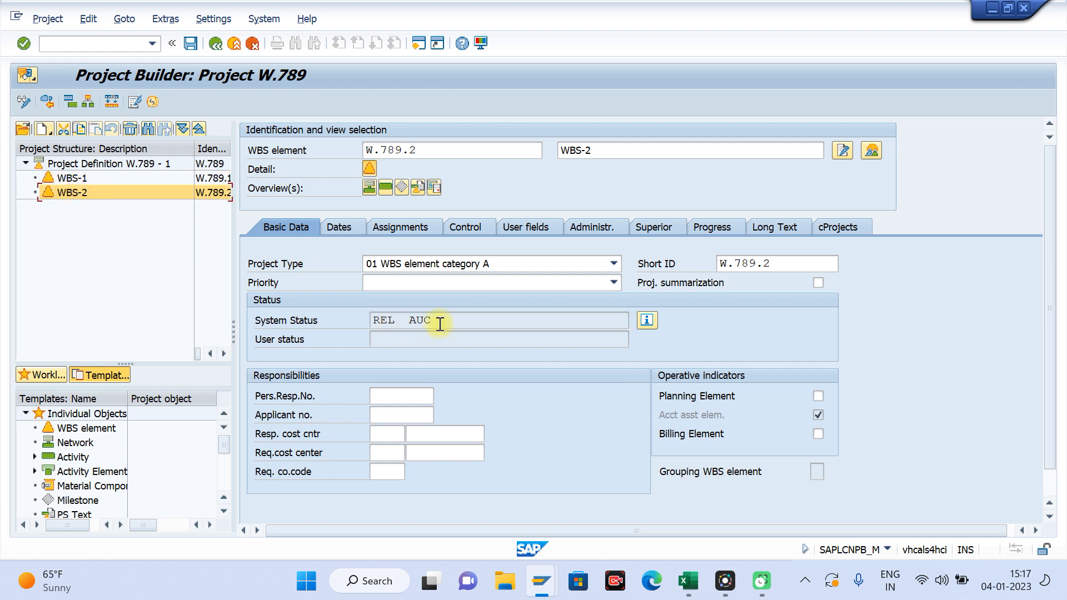
{"action": "left_click", "coordinate": [79, 179]}
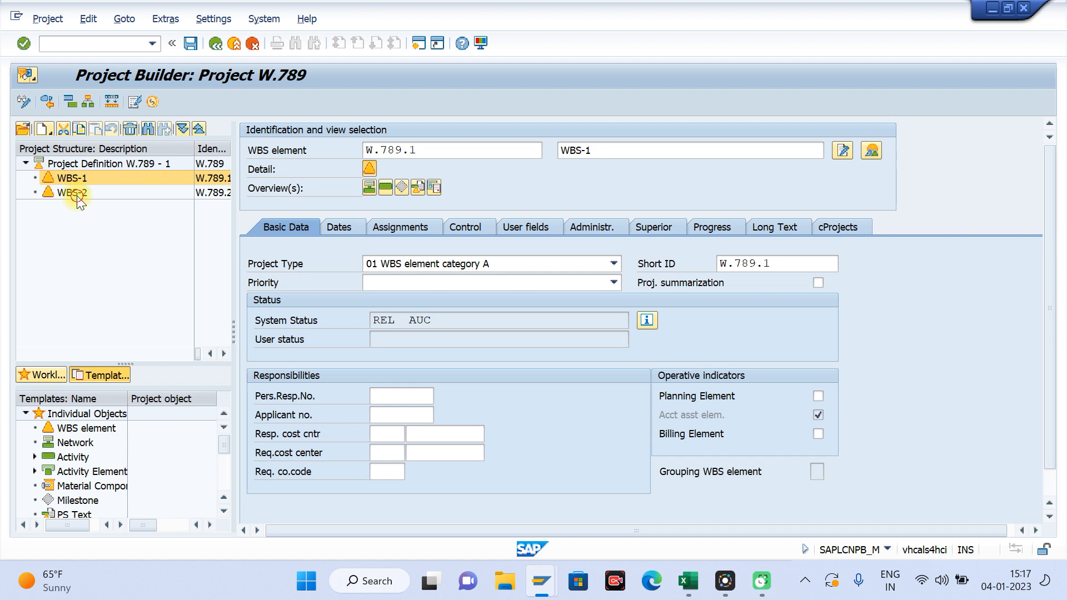
{"action": "left_click", "coordinate": [75, 192]}
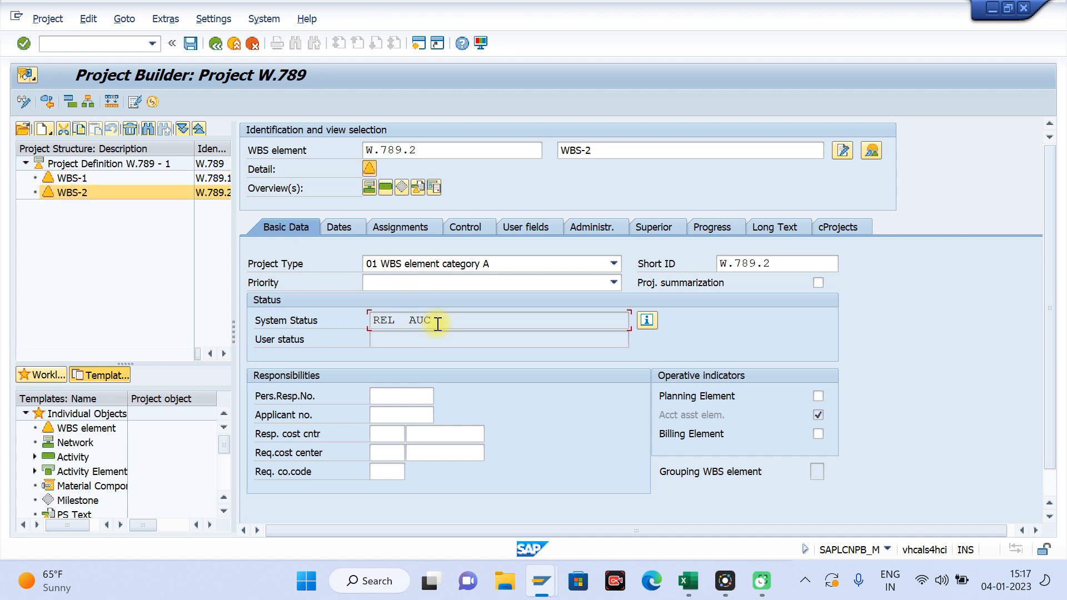
{"action": "left_click", "coordinate": [92, 19]}
{"action": "left_click", "coordinate": [84, 277]}
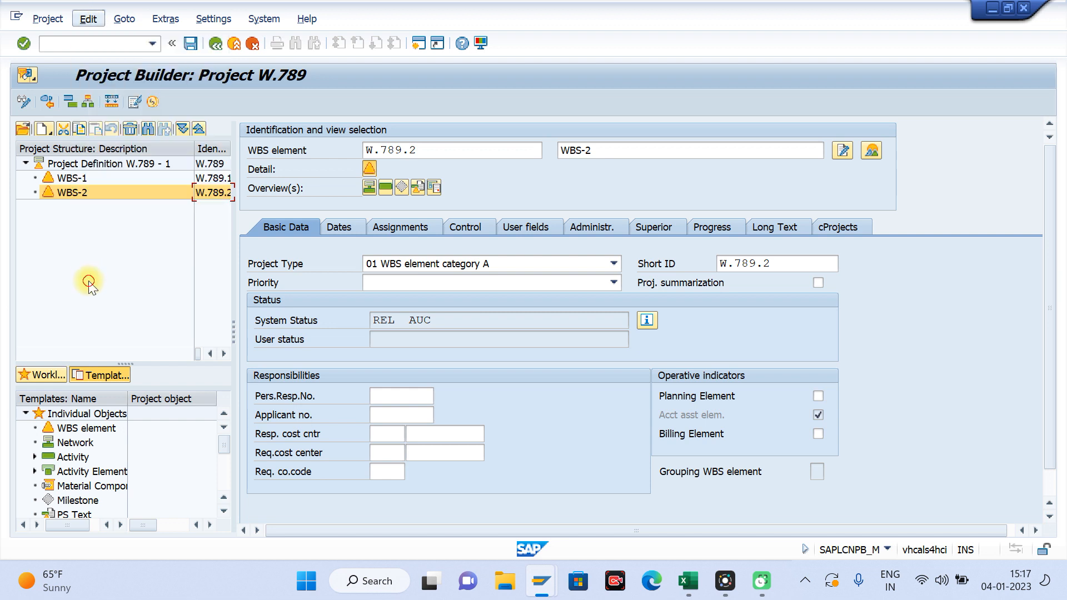
Step: Open the asset under construction for WBS-1, enter Asset -1 as its second description line, and return to the project
{"action": "left_click", "coordinate": [80, 178]}
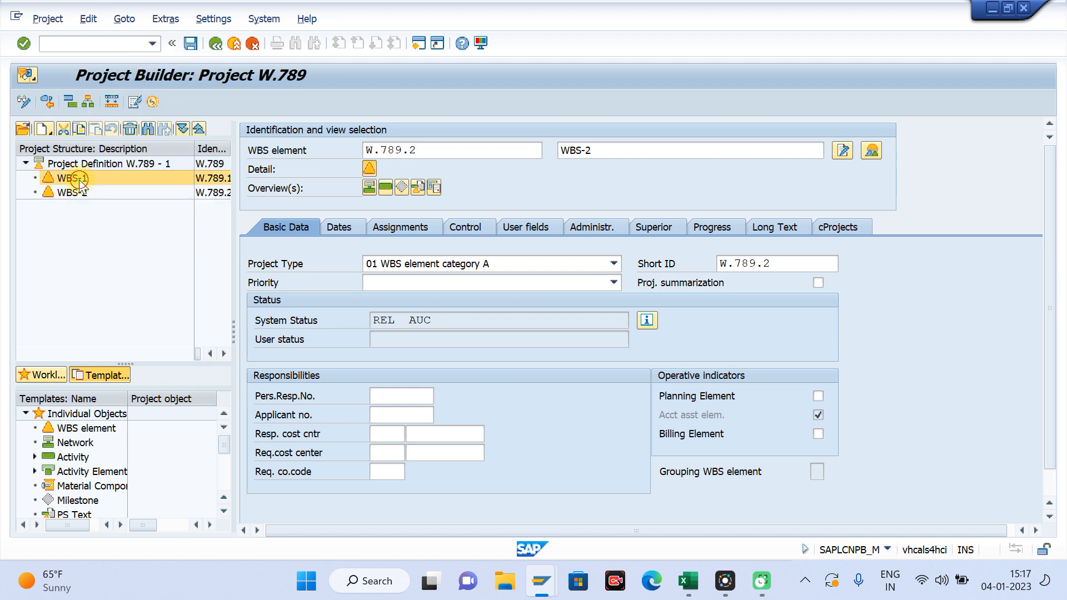
{"action": "left_click", "coordinate": [85, 18]}
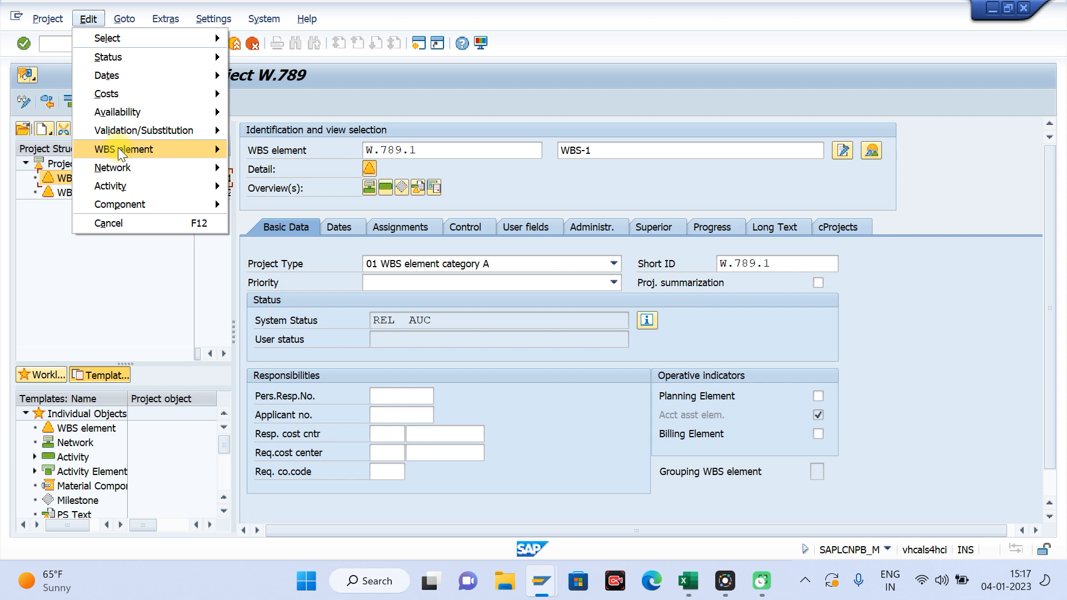
{"action": "mouse_move", "coordinate": [118, 149]}
{"action": "mouse_move", "coordinate": [351, 206]}
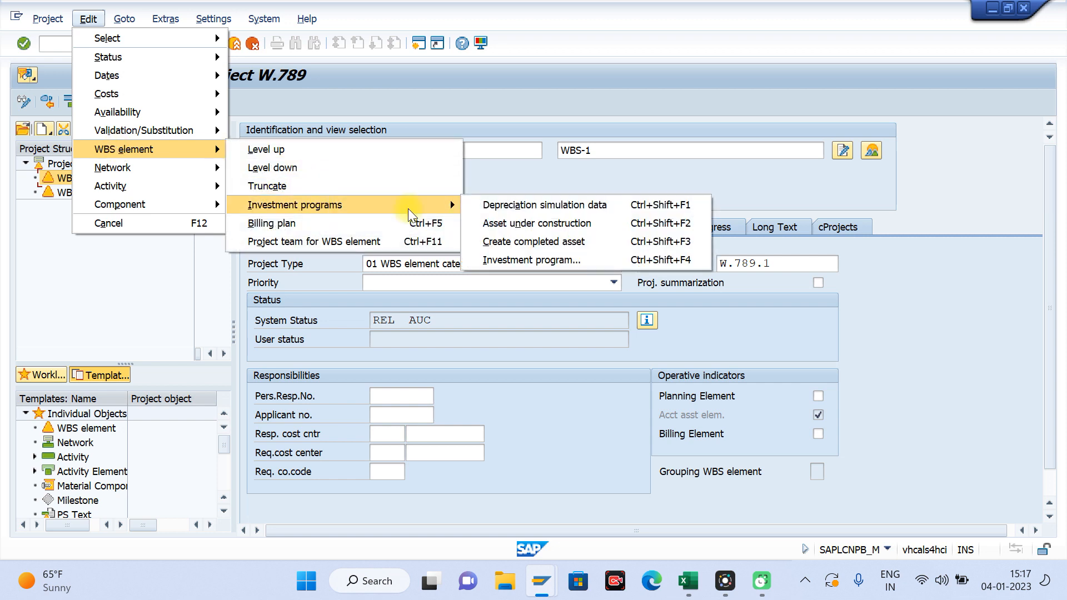
{"action": "left_click", "coordinate": [559, 229]}
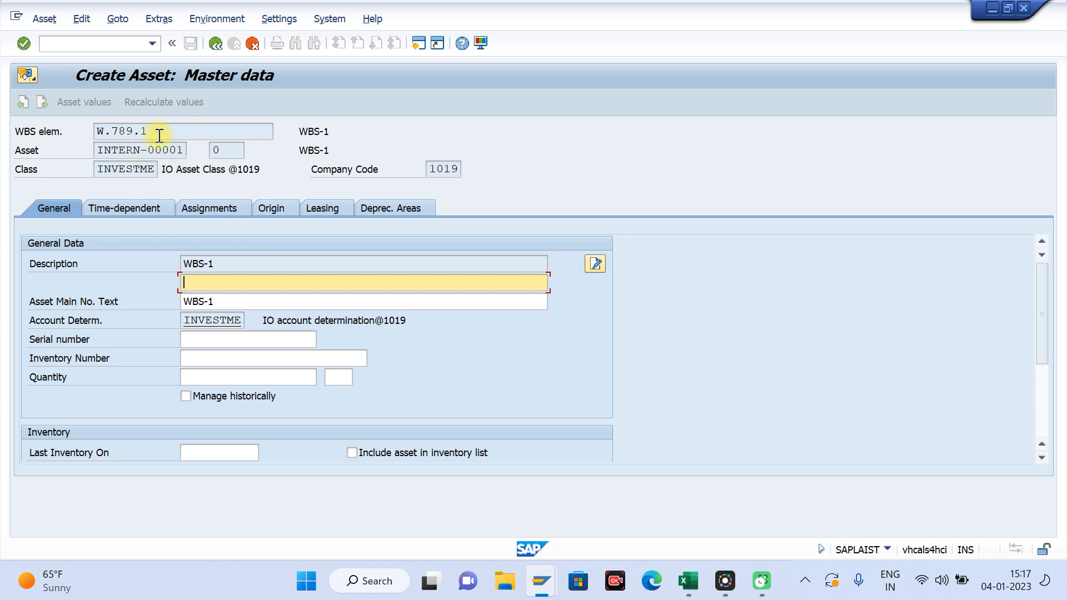
{"action": "left_click", "coordinate": [204, 280]}
{"action": "type", "text": "WBS"}
{"action": "key", "text": "BackSpace"}
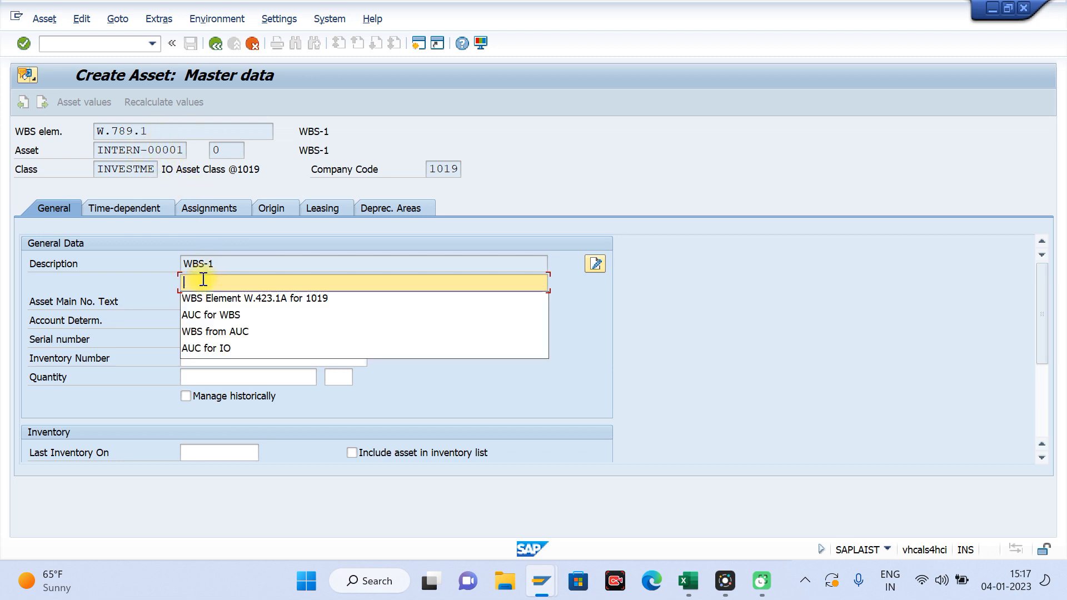
{"action": "type", "text": "Asset -1"}
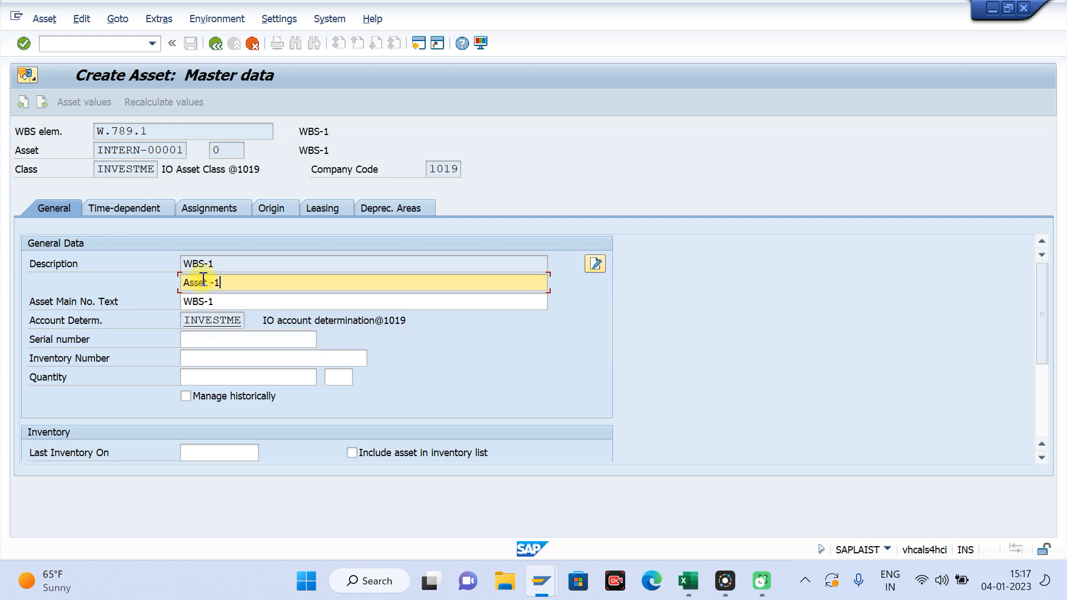
{"action": "key", "text": "ctrl+a"}
{"action": "left_click", "coordinate": [216, 47]}
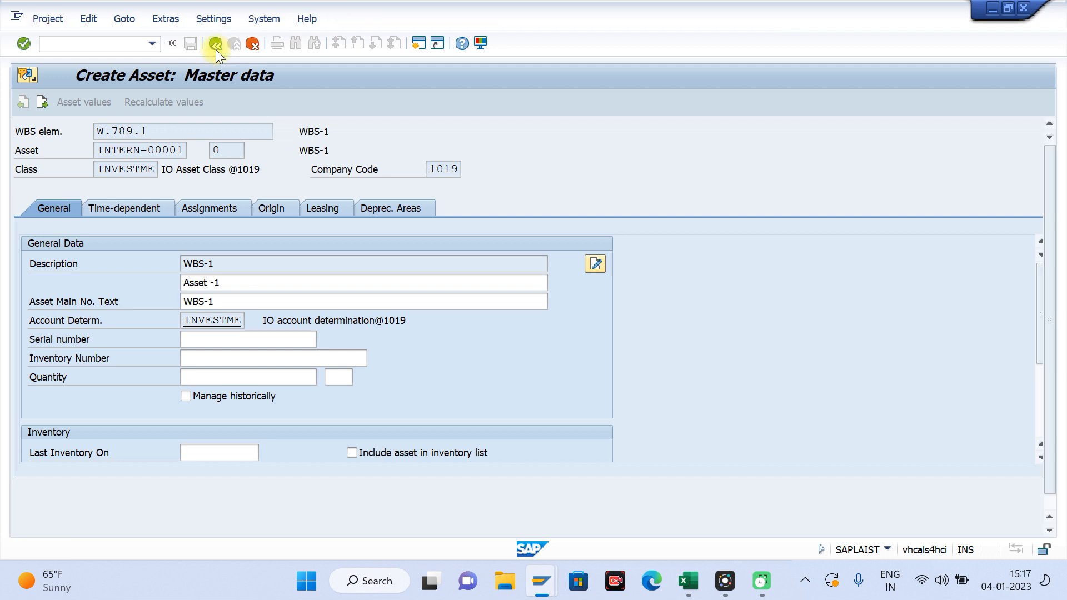
Step: Open the asset under construction for WBS-2 and enter WBS-2 as its second description line
{"action": "left_click", "coordinate": [73, 193]}
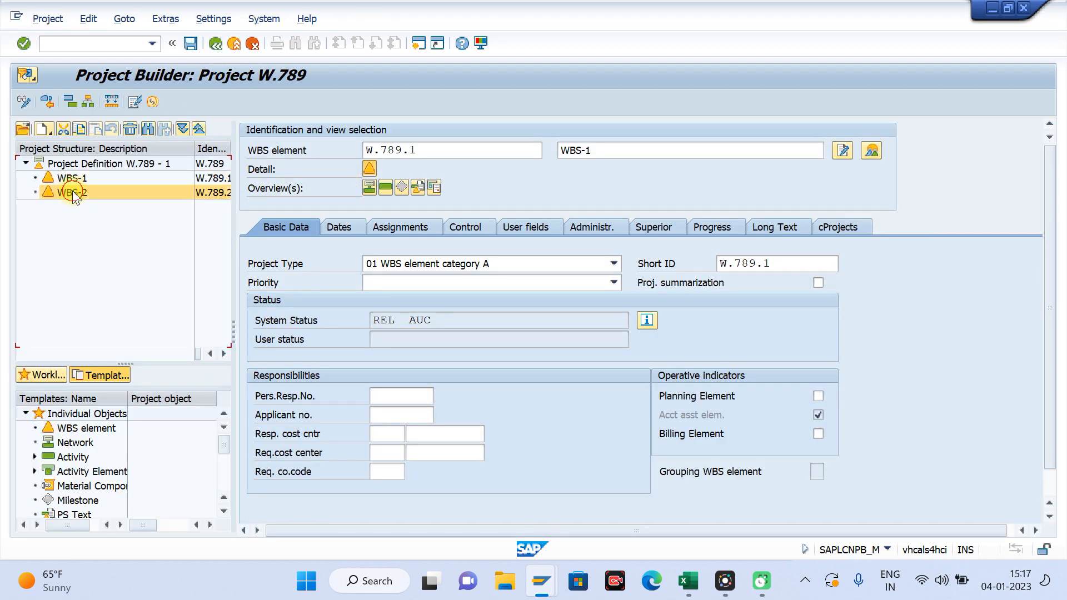
{"action": "left_click", "coordinate": [89, 19]}
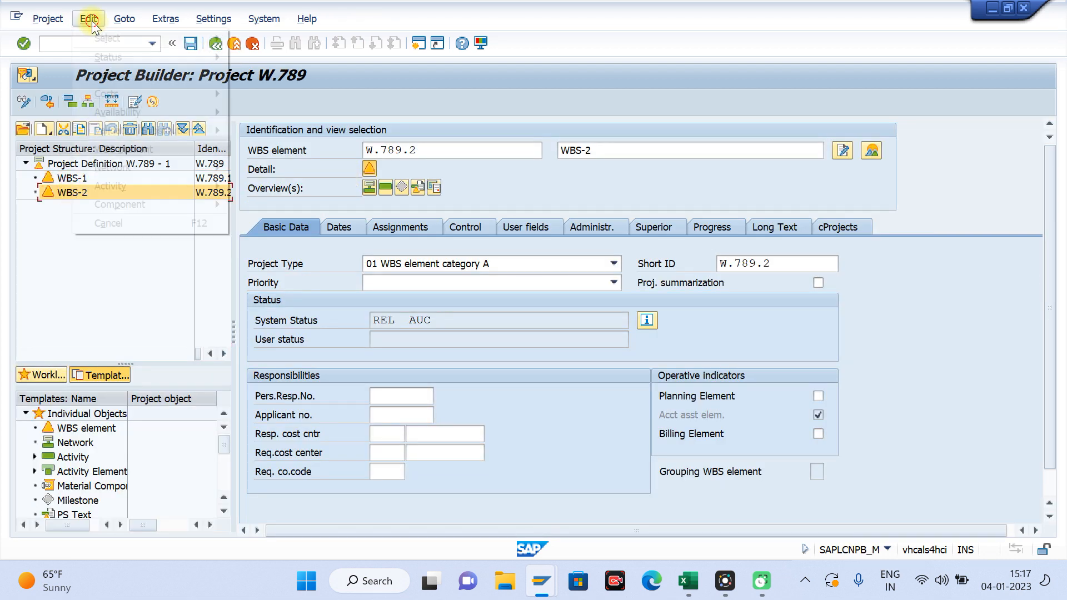
{"action": "mouse_move", "coordinate": [133, 151]}
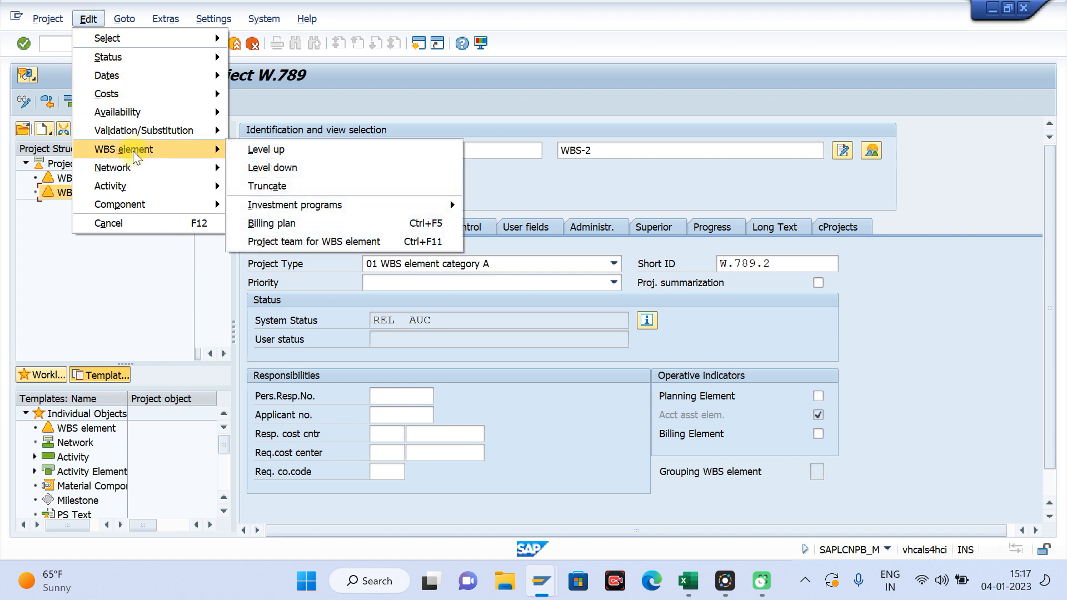
{"action": "mouse_move", "coordinate": [275, 204]}
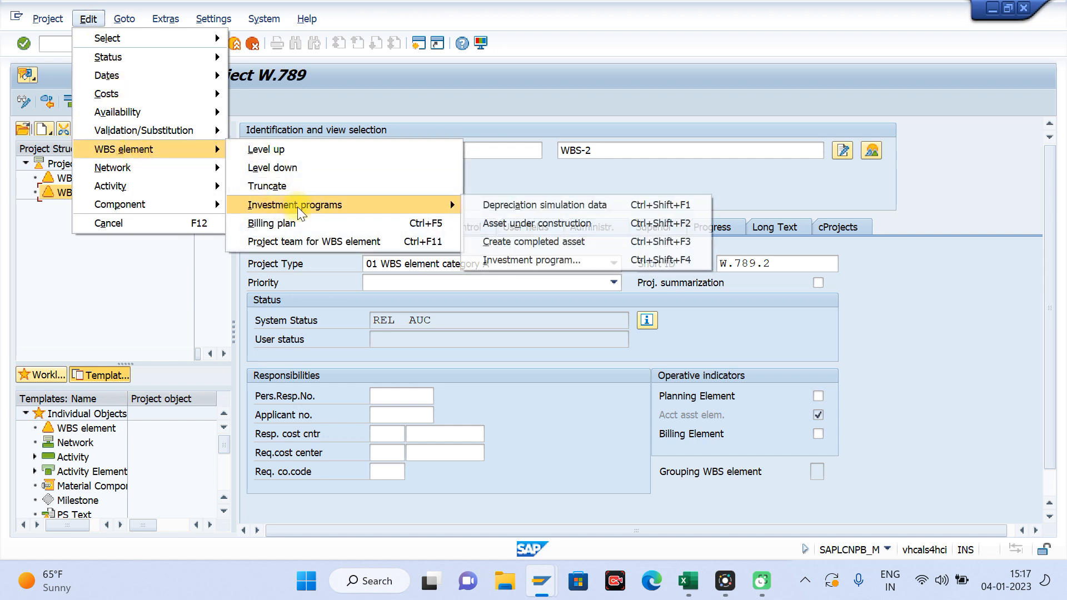
{"action": "left_click", "coordinate": [530, 224]}
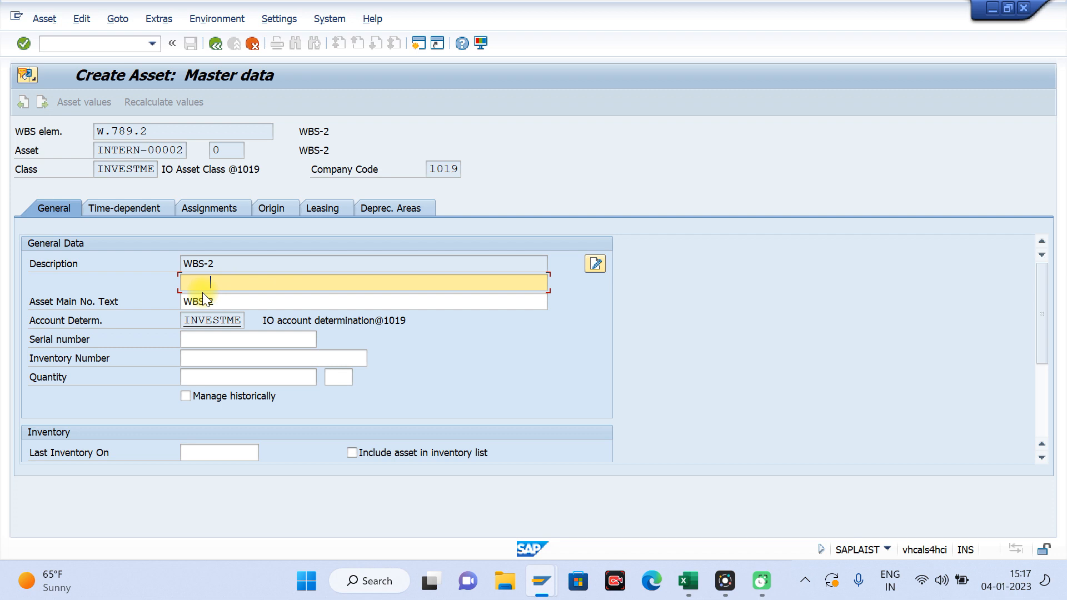
{"action": "type", "text": "-2"}
{"action": "key", "text": "shift+Home"}
{"action": "left_click", "coordinate": [210, 281]}
{"action": "double_click", "coordinate": [209, 278]}
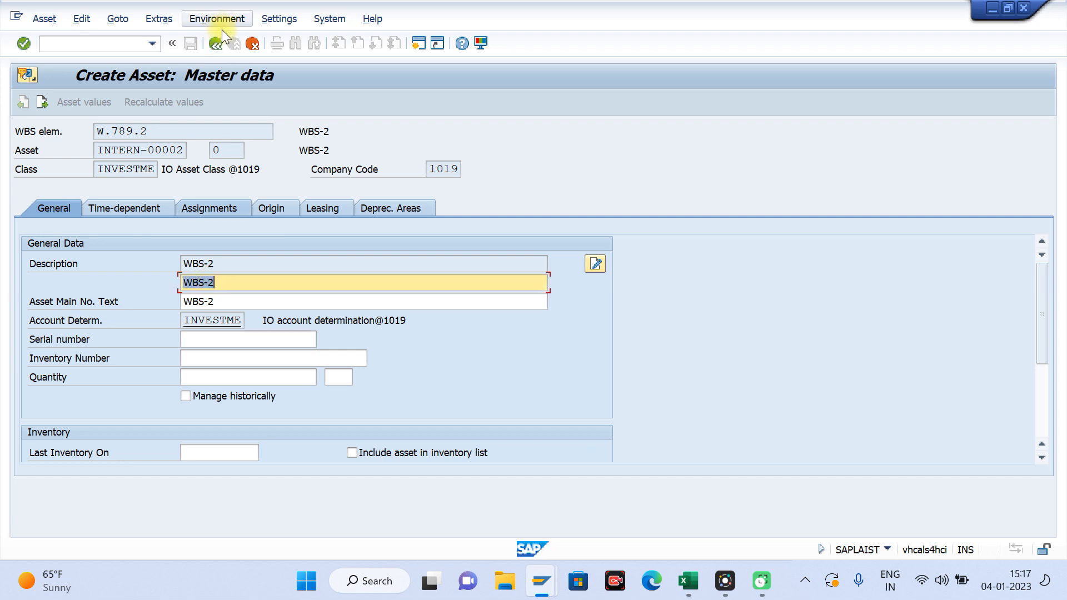
Step: Save project W.789 with the asset data and reopen it from the last processed projects
{"action": "left_click", "coordinate": [216, 45]}
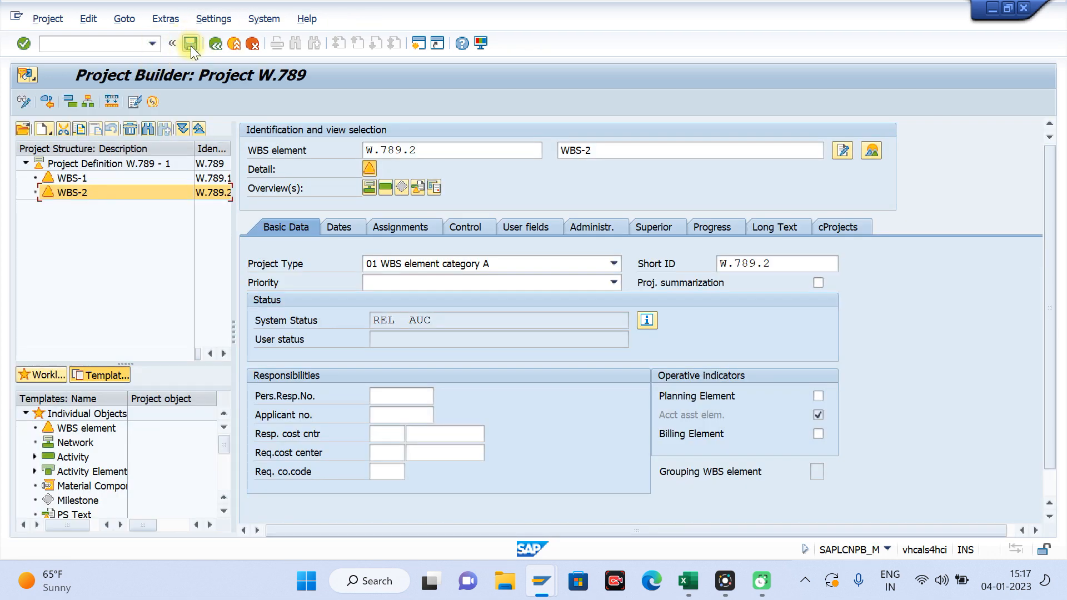
{"action": "left_click", "coordinate": [191, 48]}
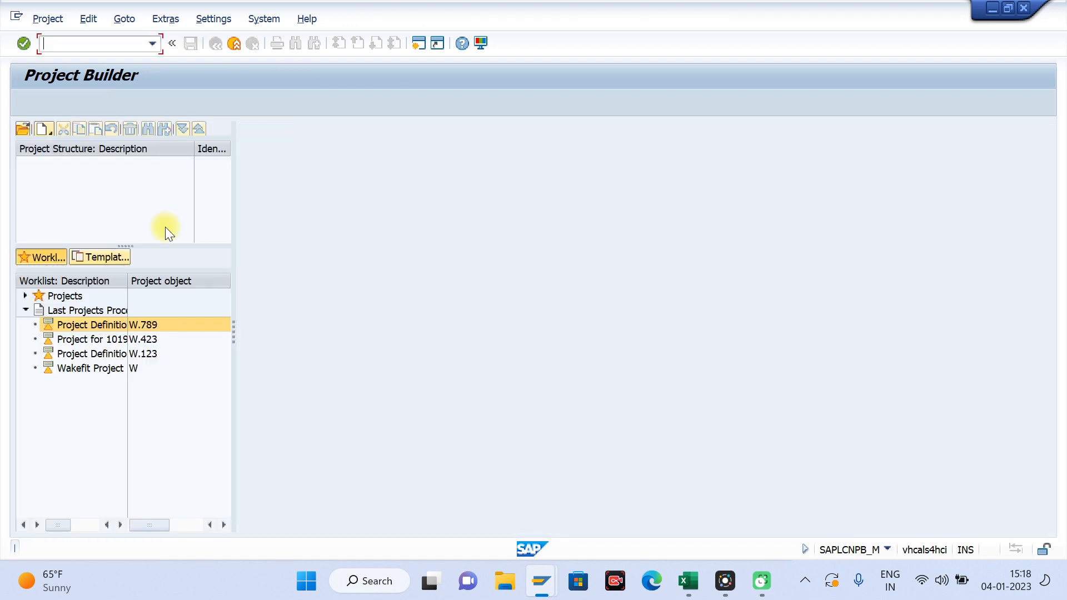
{"action": "double_click", "coordinate": [90, 323]}
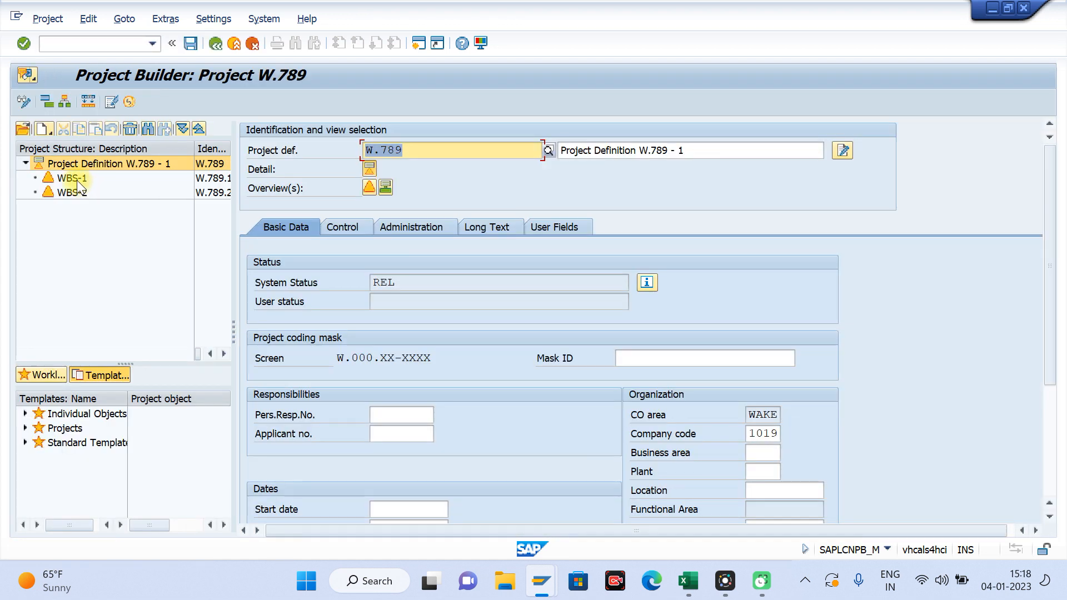
Step: Open the asset under construction for WBS-1 and copy its asset number 500003 into cell I14 of the Excel settlement sheet
{"action": "left_click", "coordinate": [77, 180]}
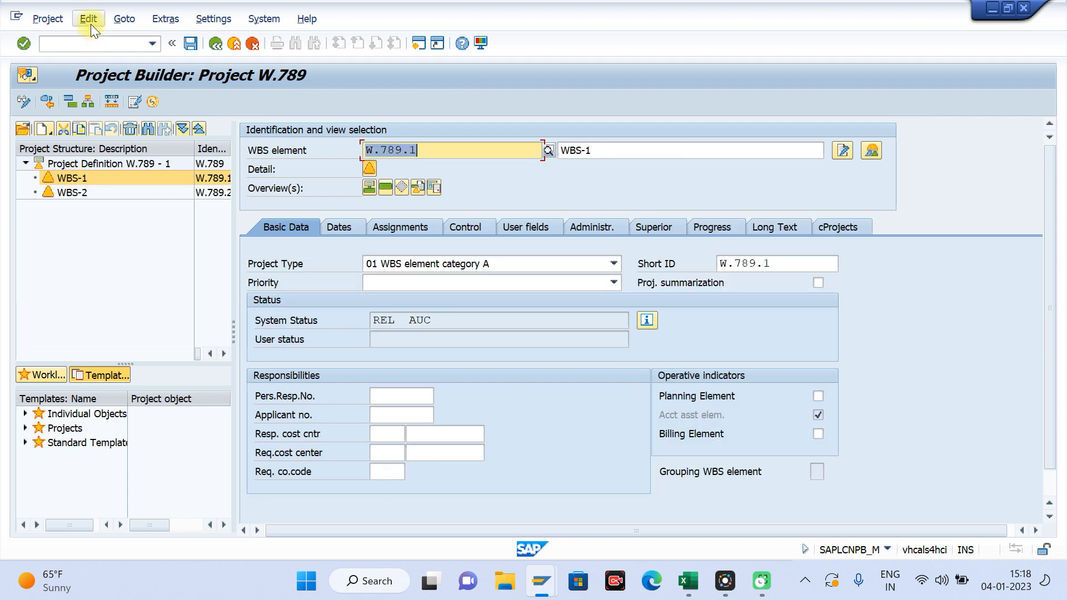
{"action": "left_click", "coordinate": [91, 24]}
{"action": "mouse_move", "coordinate": [132, 149]}
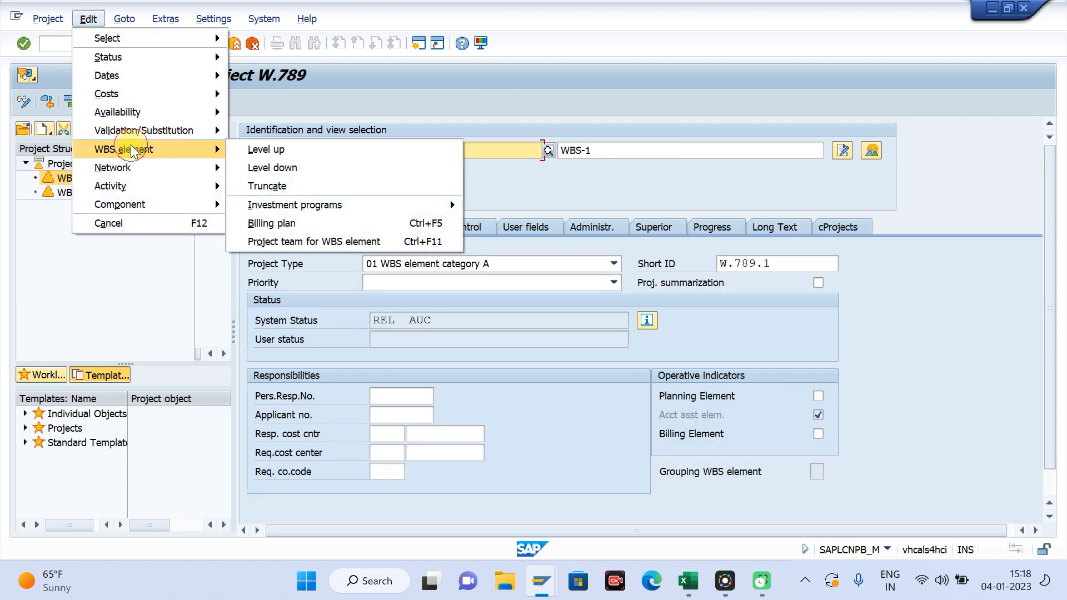
{"action": "mouse_move", "coordinate": [326, 205]}
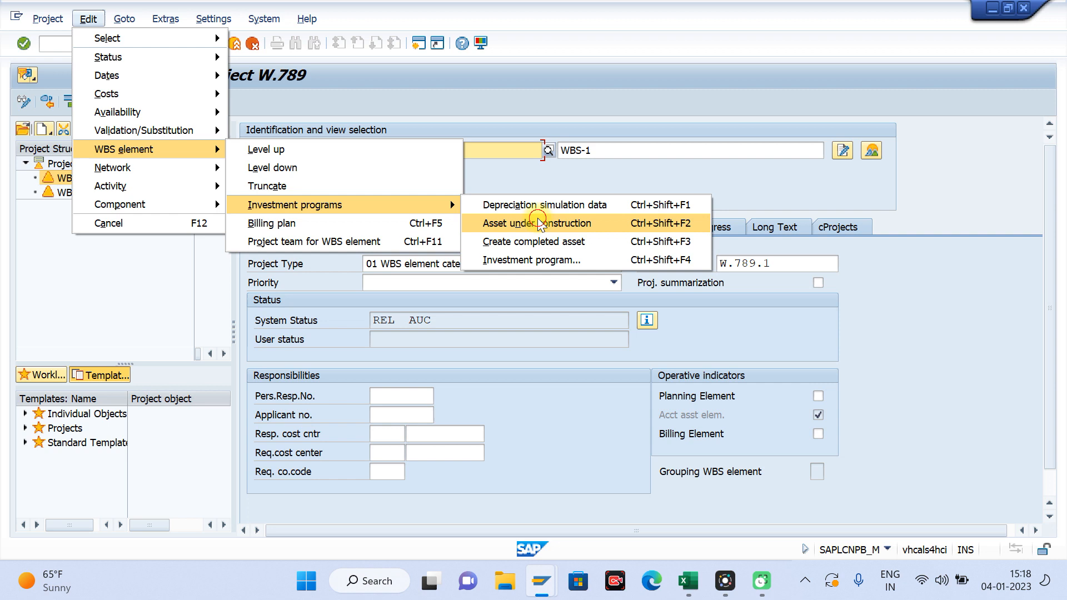
{"action": "left_click", "coordinate": [538, 223]}
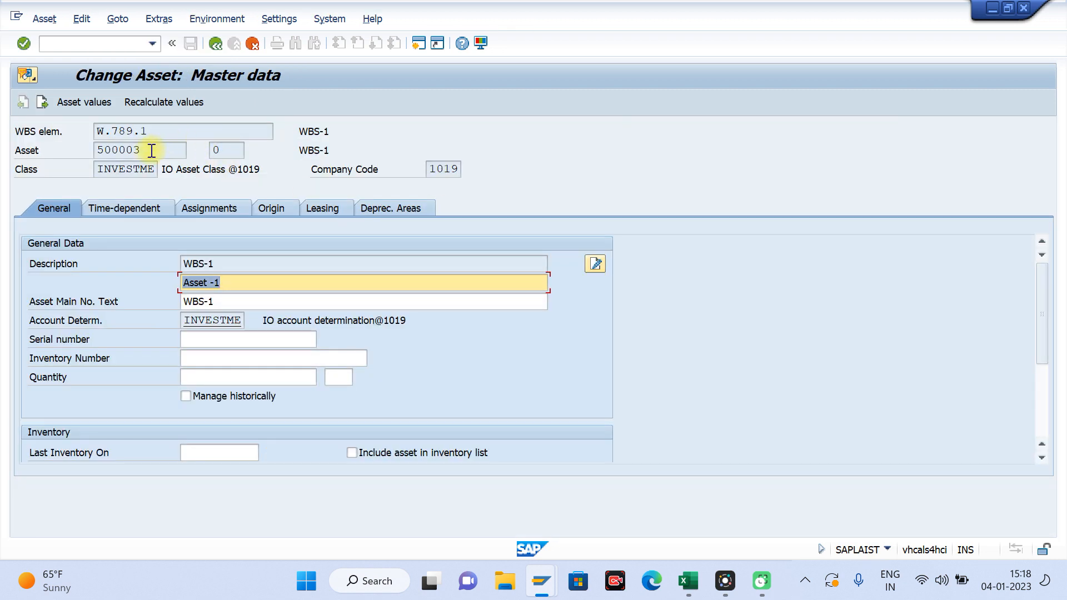
{"action": "left_click_drag", "start_coordinate": [151, 150], "coordinate": [54, 155]}
{"action": "key", "text": "ctrl+c"}
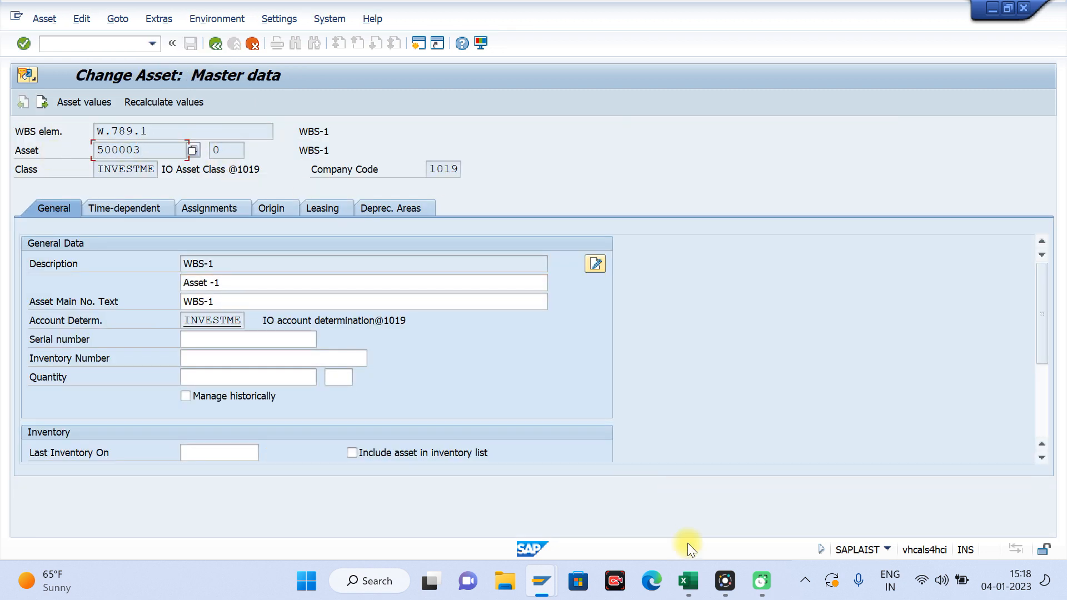
{"action": "left_click", "coordinate": [688, 580]}
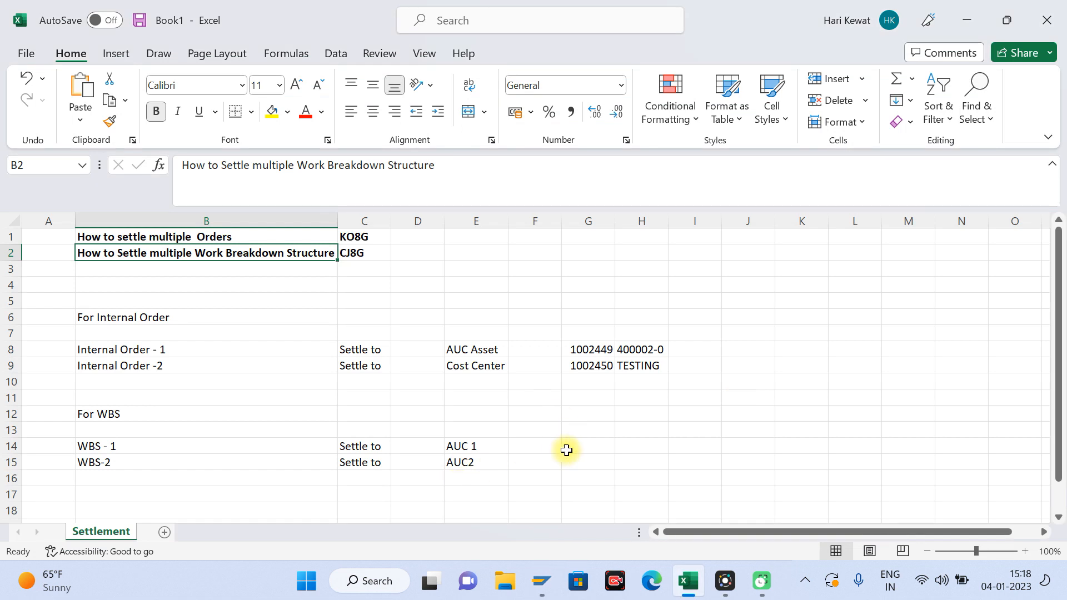
{"action": "left_click", "coordinate": [680, 445]}
{"action": "key", "text": "ctrl+v"}
Step: Copy the WBS element W.789.1 from the asset master data in SAP into cell H14 of the Excel sheet
{"action": "key", "text": "alt+Tab"}
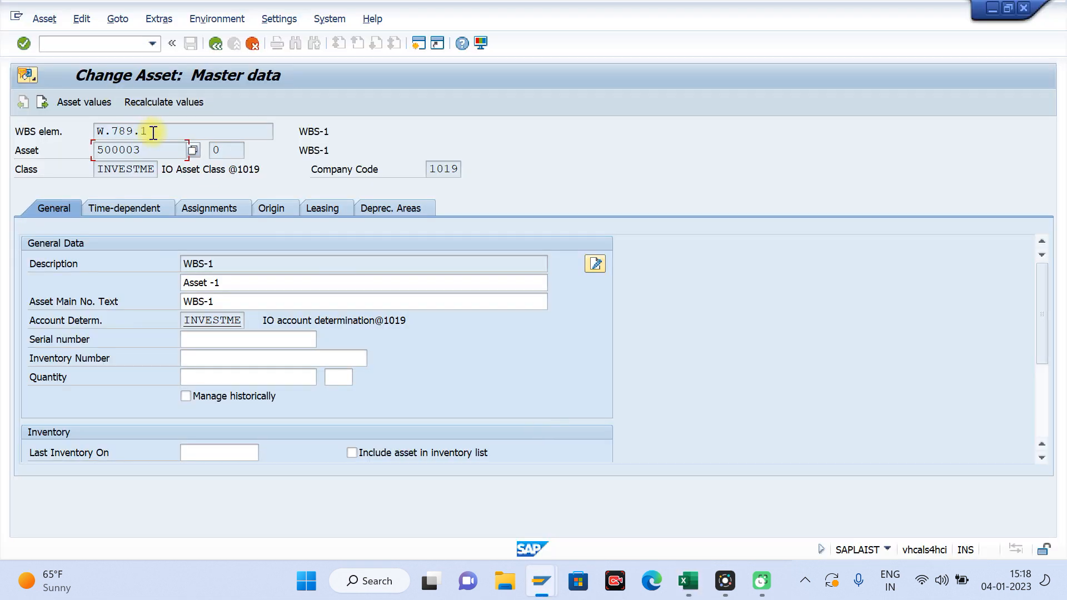
{"action": "left_click_drag", "start_coordinate": [153, 133], "coordinate": [62, 136]}
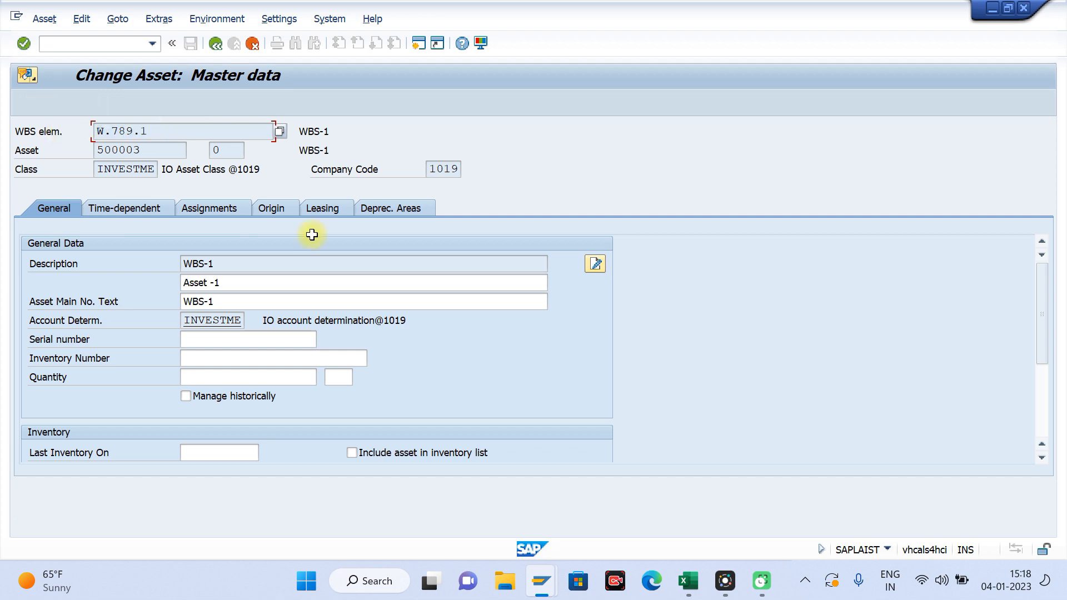
{"action": "key", "text": "alt+Tab"}
{"action": "left_click", "coordinate": [629, 440]}
{"action": "key", "text": "ctrl+c"}
{"action": "key", "text": "ctrl+v"}
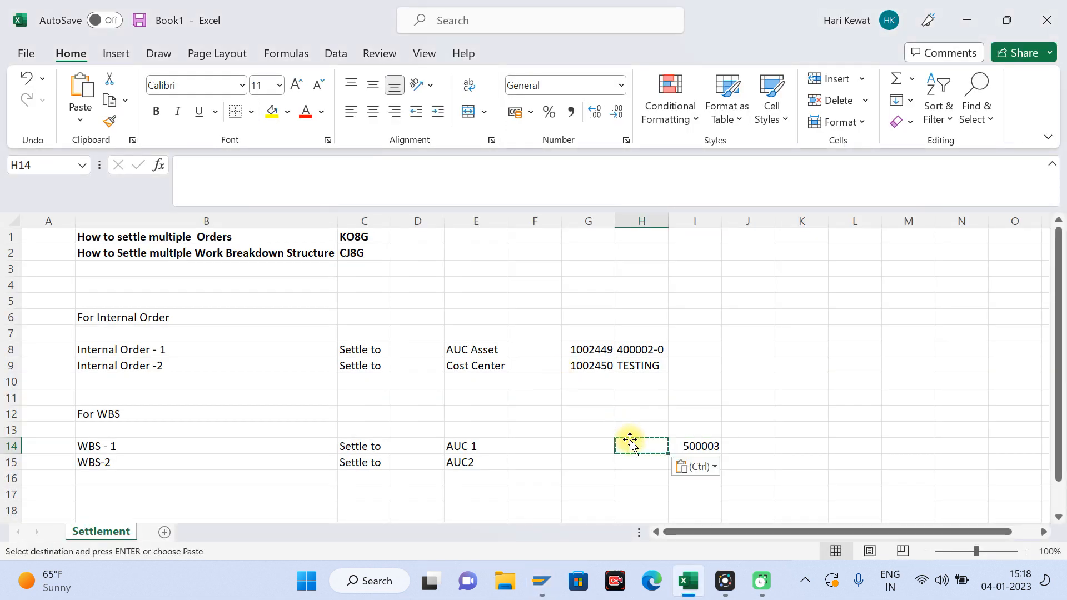
{"action": "key", "text": "Escape"}
{"action": "key", "text": "alt+Tab"}
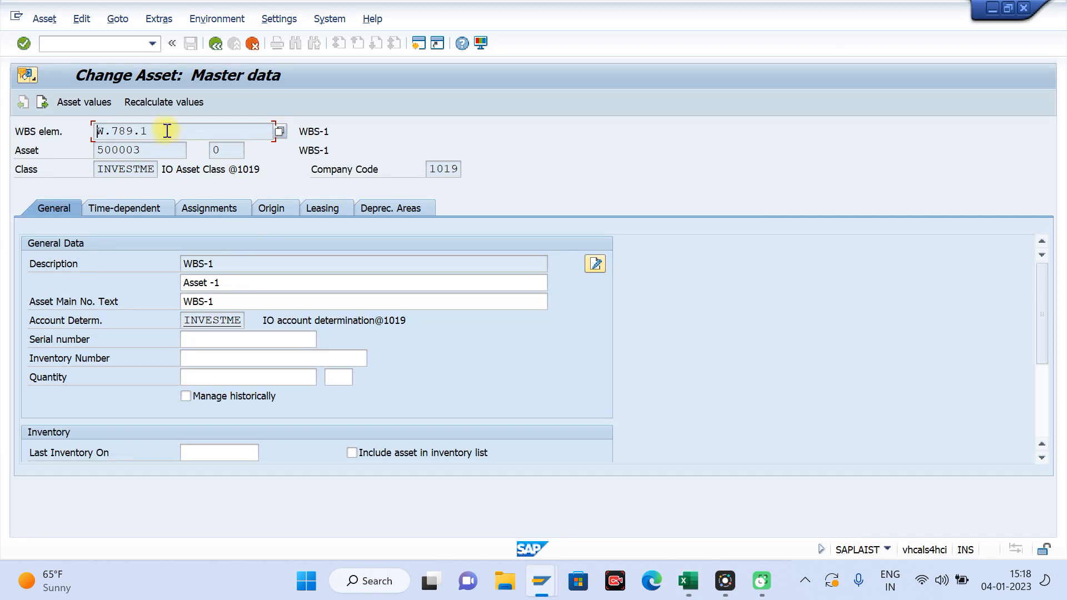
{"action": "left_click_drag", "start_coordinate": [157, 130], "coordinate": [63, 131]}
{"action": "key", "text": "ctrl+c"}
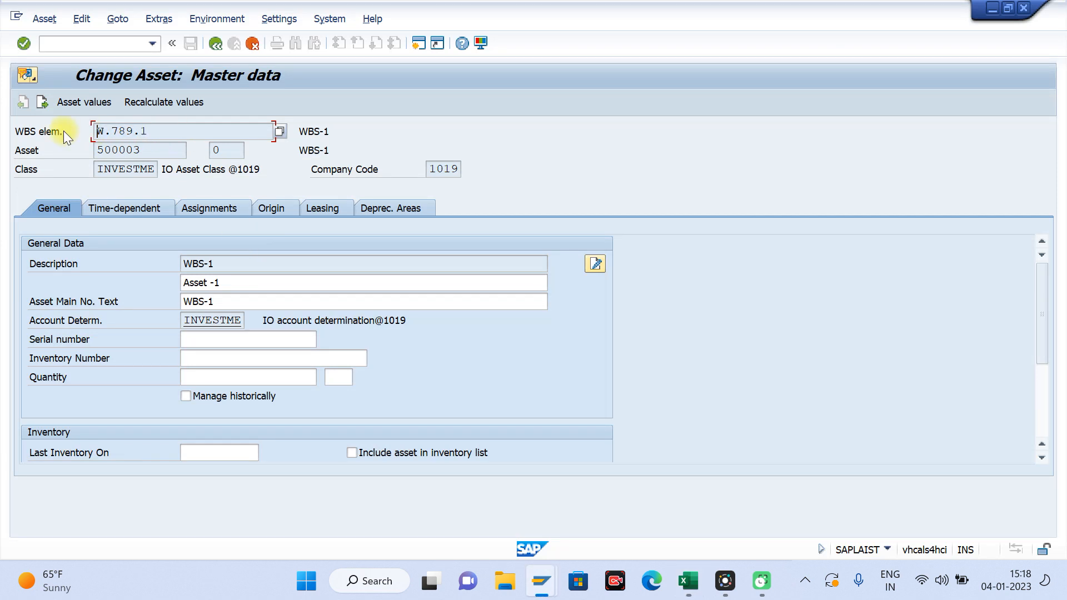
{"action": "key", "text": "alt+Tab"}
{"action": "key", "text": "ctrl+v"}
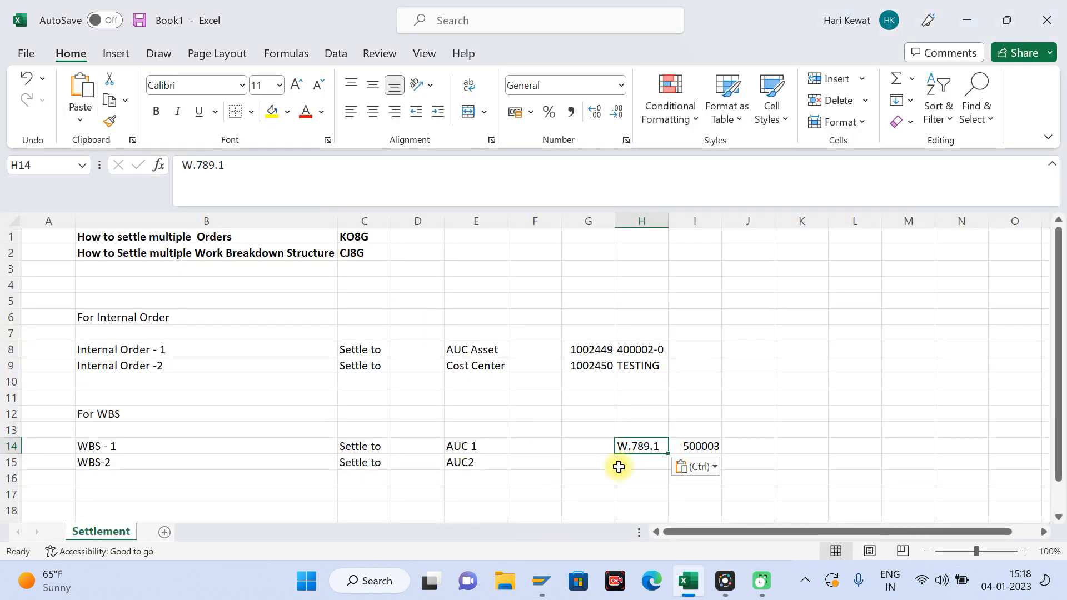
Step: Return to the SAP project, open the asset under construction for WBS-2, and copy asset number 500004 into cell I15 in Excel
{"action": "key", "text": "alt+Tab"}
{"action": "left_click", "coordinate": [215, 44]}
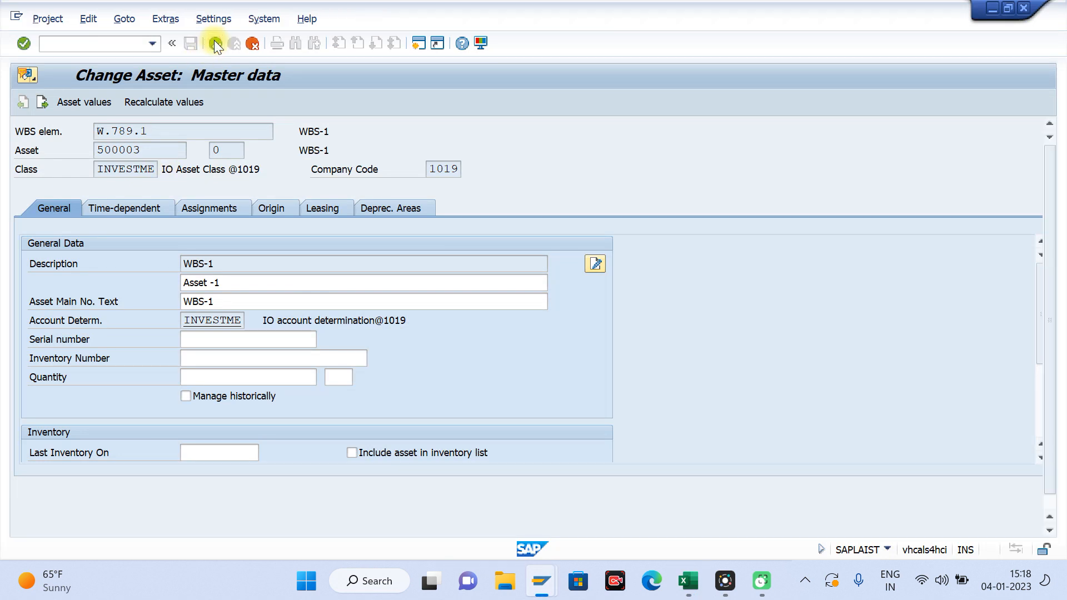
{"action": "left_click", "coordinate": [64, 193]}
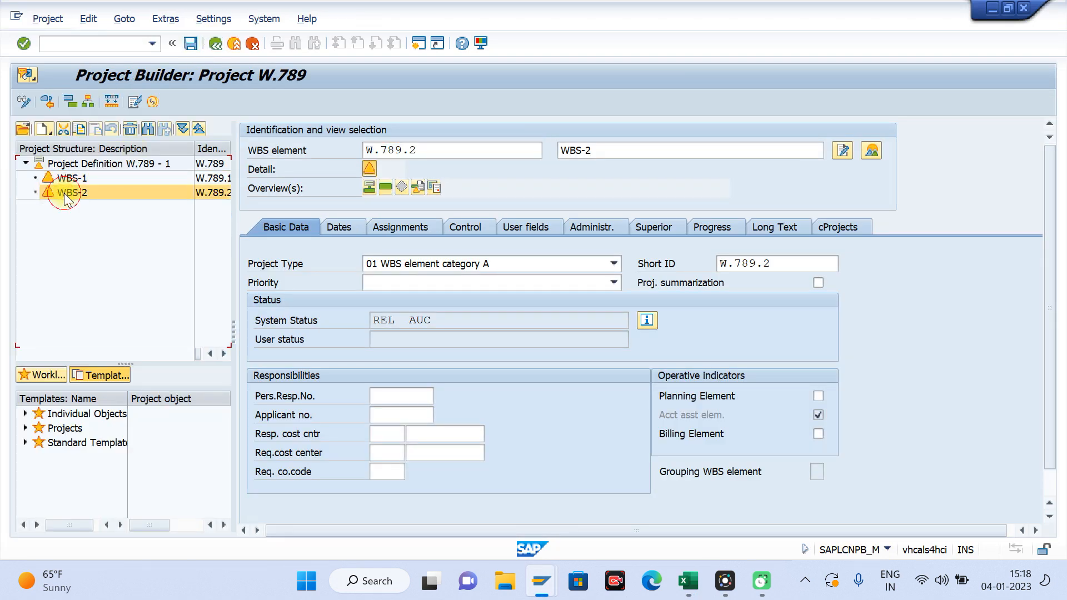
{"action": "left_click", "coordinate": [119, 23]}
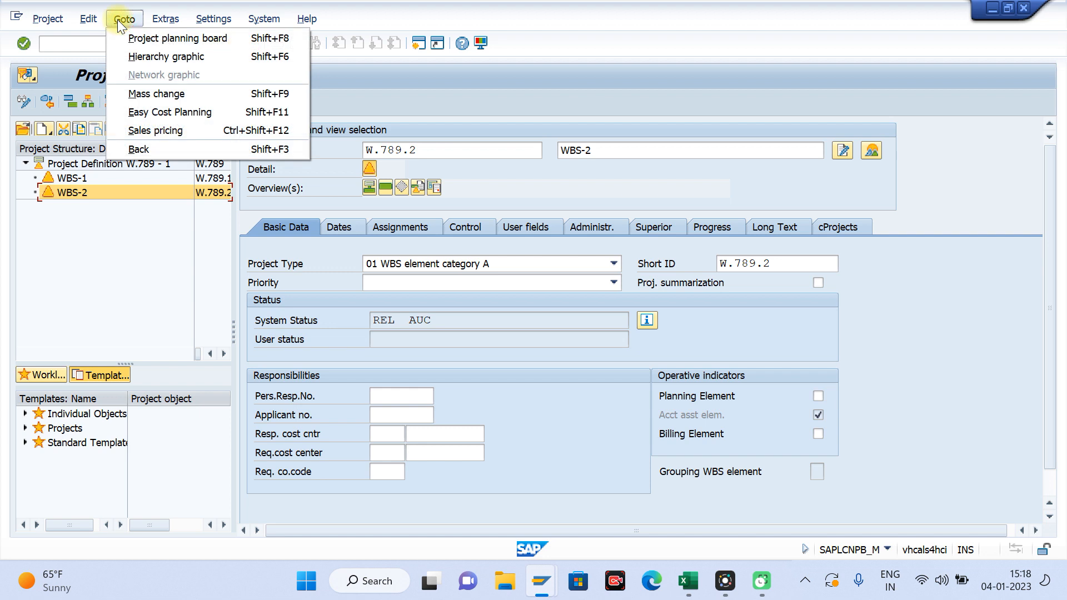
{"action": "mouse_move", "coordinate": [86, 21]}
{"action": "mouse_move", "coordinate": [214, 149]}
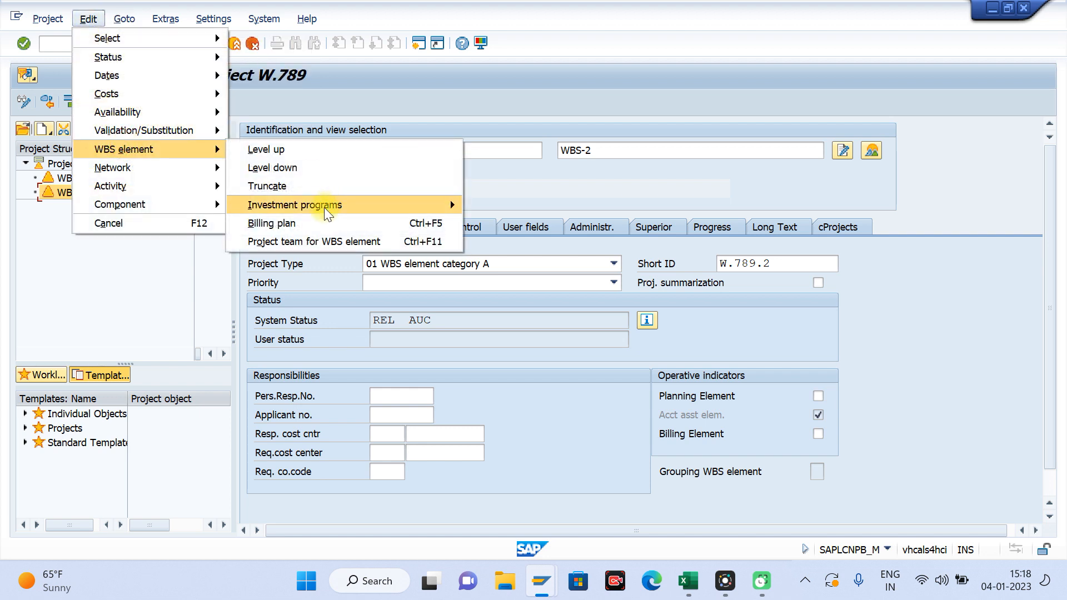
{"action": "mouse_move", "coordinate": [333, 205]}
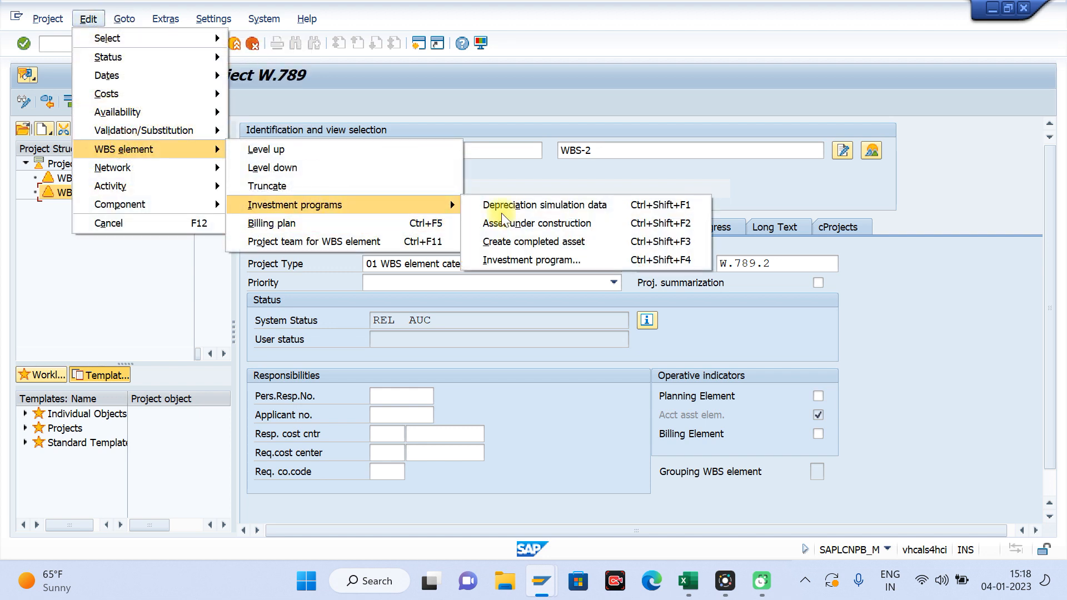
{"action": "left_click", "coordinate": [542, 222]}
{"action": "left_click", "coordinate": [149, 149]}
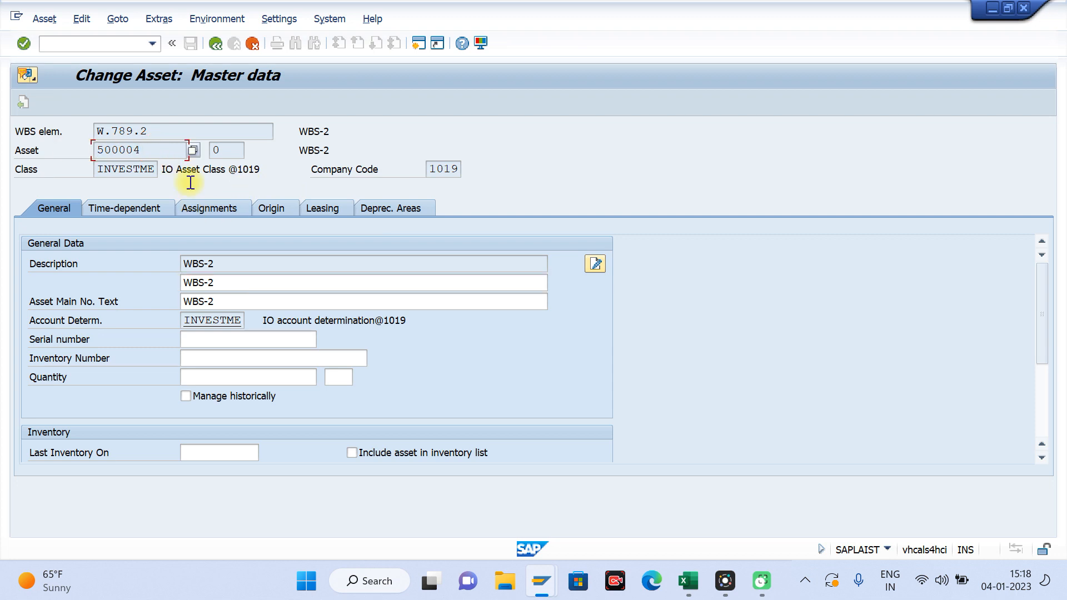
{"action": "left_click", "coordinate": [687, 580]}
{"action": "left_click", "coordinate": [704, 467]}
{"action": "key", "text": "ctrl+v"}
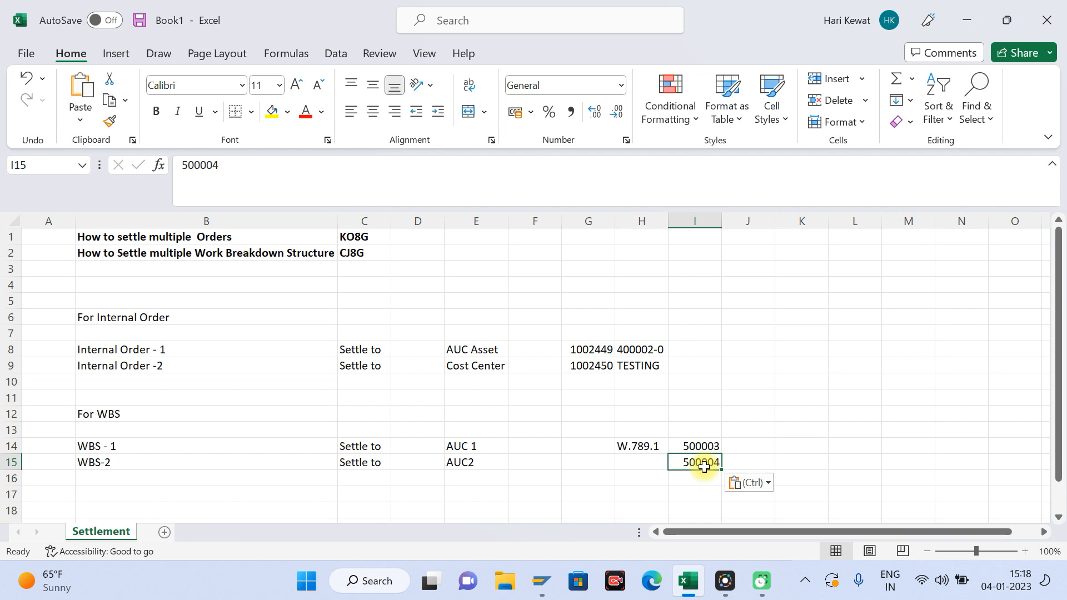
Step: Fill cell H15 from the cell above, change its value to W.789.2, and reselect cell H14
{"action": "left_click", "coordinate": [643, 462]}
{"action": "key", "text": "ctrl+d"}
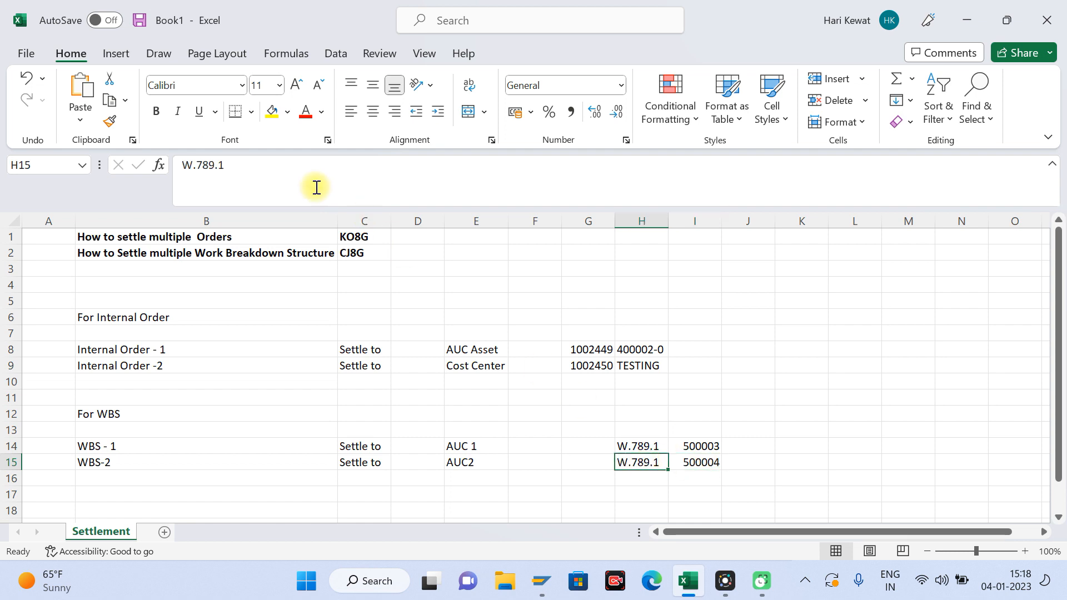
{"action": "left_click", "coordinate": [244, 184]}
{"action": "type", "text": "2"}
{"action": "key", "text": "Return"}
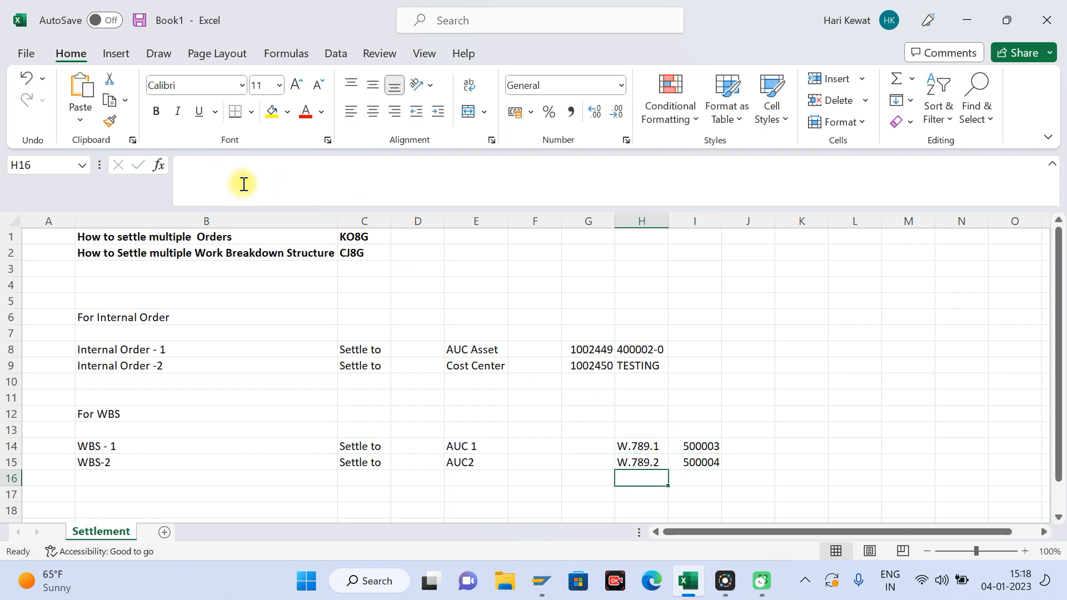
{"action": "key", "text": "Up"}
{"action": "key", "text": "Up"}
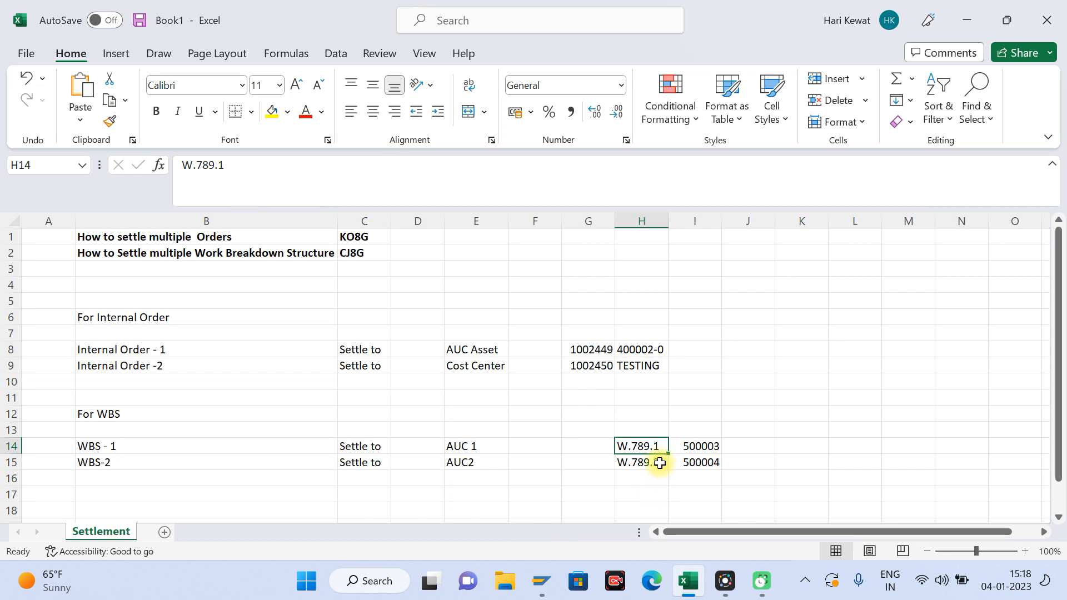
Step: Switch to the SAP session for entering a G/L account document in company code 1019
{"action": "left_click", "coordinate": [539, 573]}
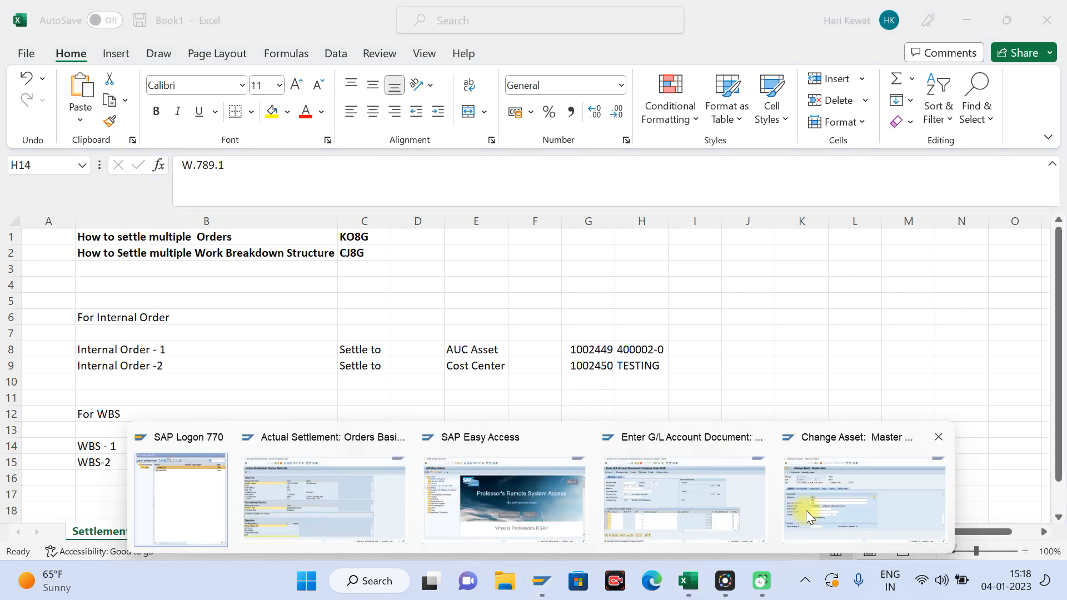
{"action": "left_click", "coordinate": [735, 478]}
{"action": "left_click", "coordinate": [104, 20]}
{"action": "mouse_move", "coordinate": [149, 22]}
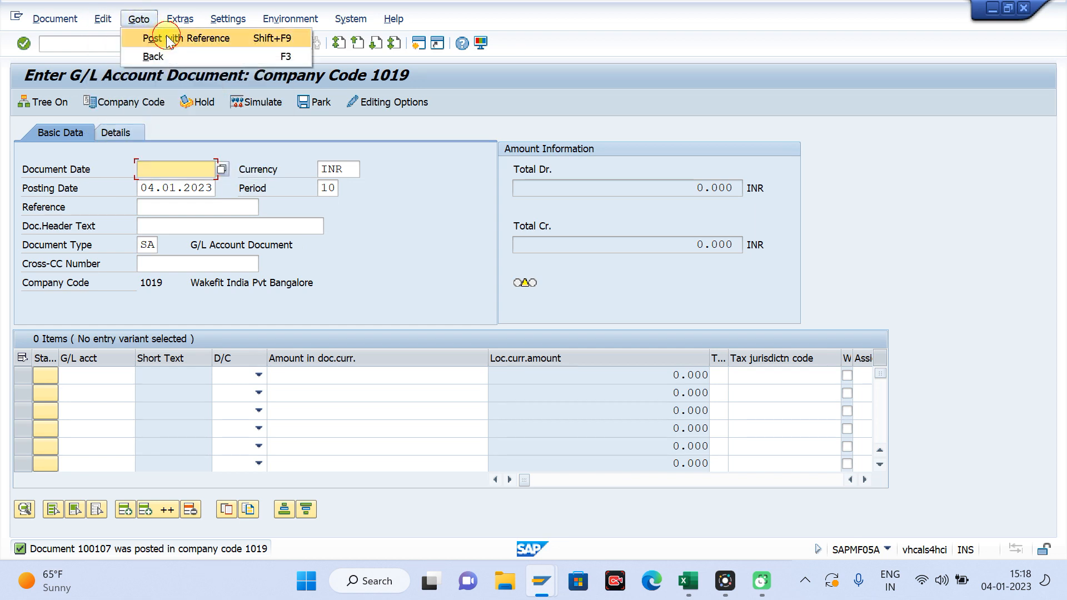
{"action": "left_click", "coordinate": [167, 38]}
{"action": "key", "text": "Return"}
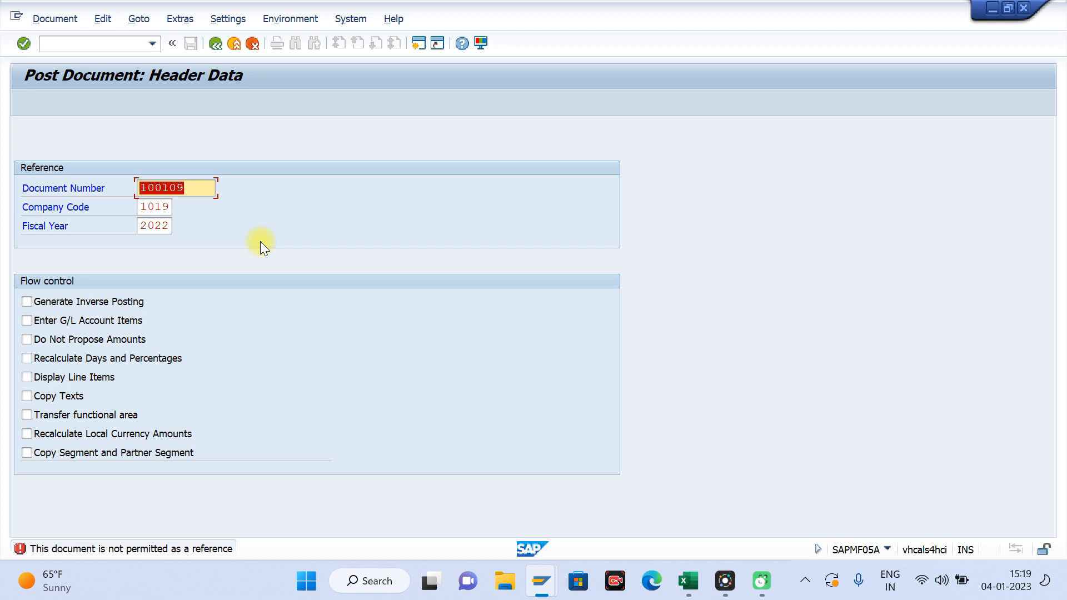
{"action": "left_click", "coordinate": [233, 48]}
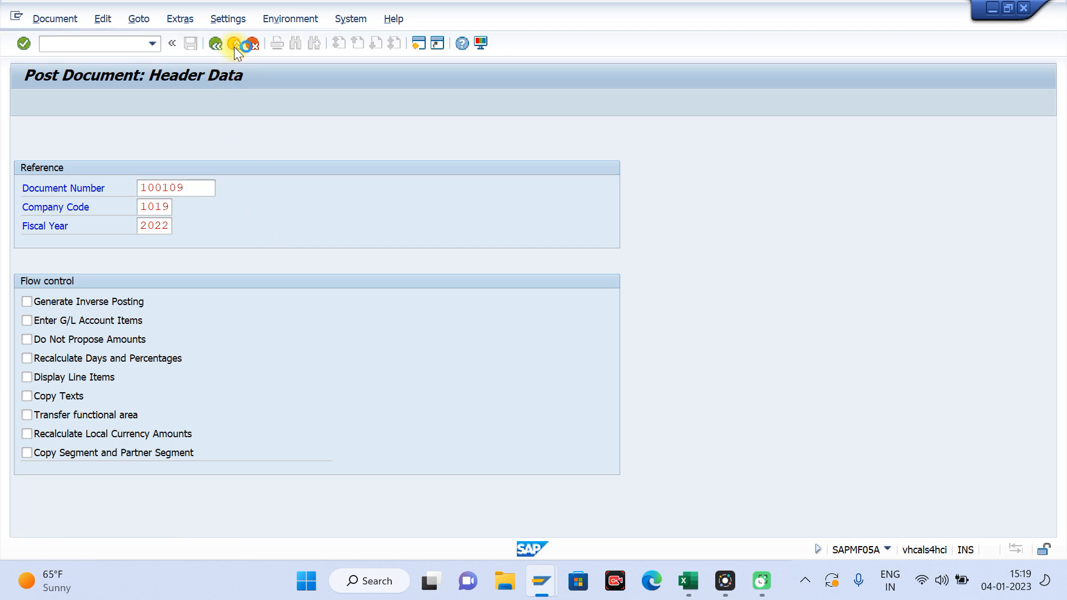
Step: Set the document date to 04.01.2023 and enter the first line item as a debit of 1000 to G/L account 300050
{"action": "left_click", "coordinate": [187, 167]}
{"action": "key", "text": "Down"}
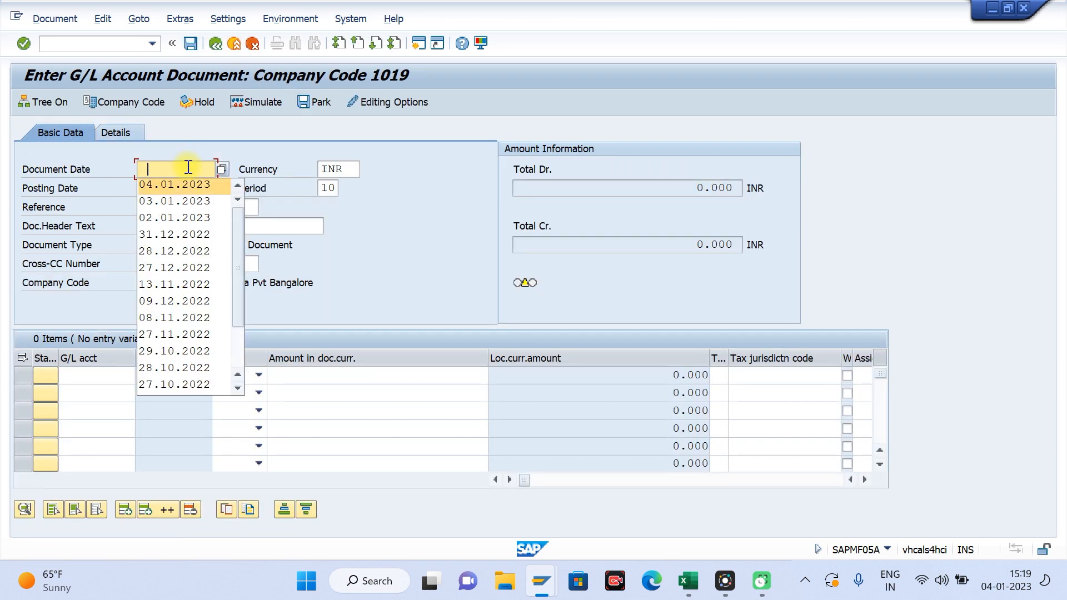
{"action": "key", "text": "Tab"}
{"action": "left_click", "coordinate": [73, 376]}
{"action": "key", "text": "Down"}
{"action": "key", "text": "Down"}
{"action": "key", "text": "Tab"}
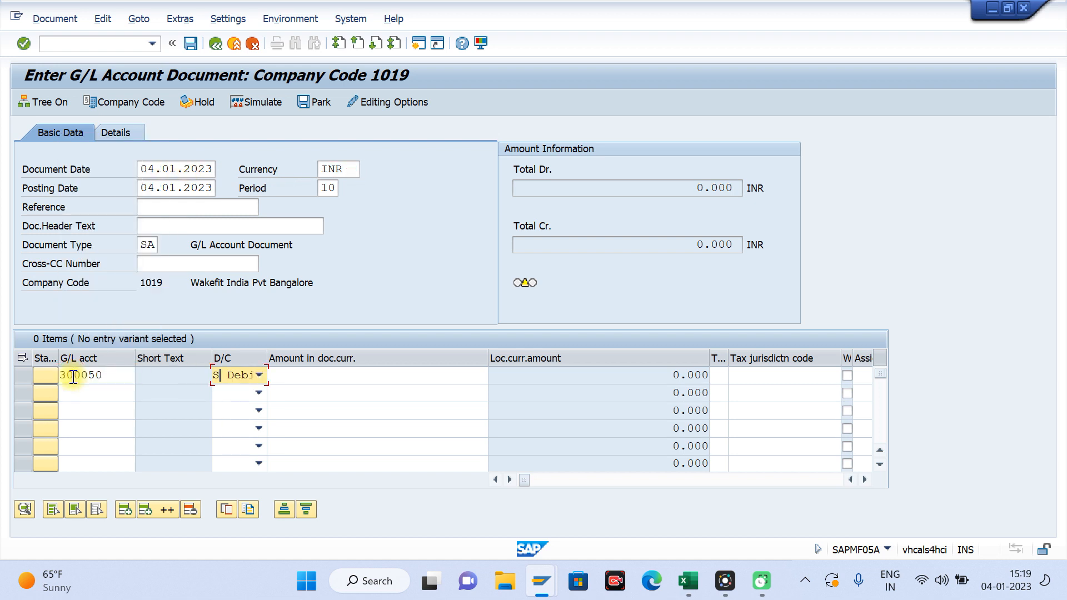
{"action": "key", "text": "Tab"}
{"action": "type", "text": "1000"}
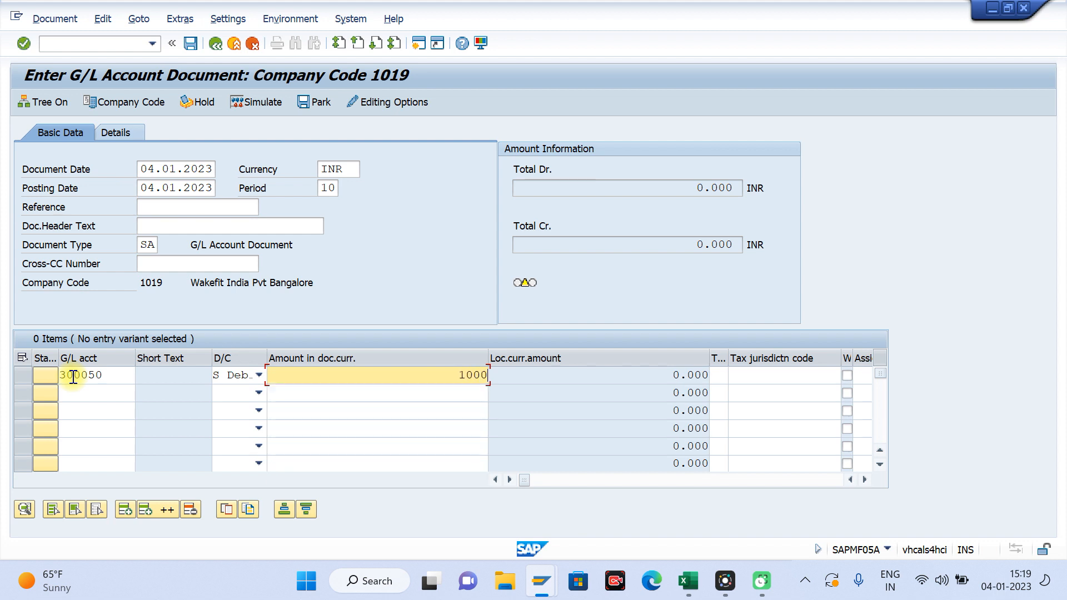
Step: Assign WBS element W.789.1, copied from cell H14 of the Excel sheet, to the first line item
{"action": "key", "text": "Tab"}
{"action": "key", "text": "Tab"}
{"action": "key", "text": "Tab"}
{"action": "key", "text": "Tab"}
{"action": "key", "text": "Tab"}
{"action": "key", "text": "Tab"}
{"action": "key", "text": "Tab"}
{"action": "key", "text": "Tab"}
{"action": "key", "text": "Tab"}
{"action": "key", "text": "Tab"}
{"action": "key", "text": "Tab"}
{"action": "key", "text": "Tab"}
{"action": "key", "text": "Tab"}
{"action": "key", "text": "Tab"}
{"action": "key", "text": "Tab"}
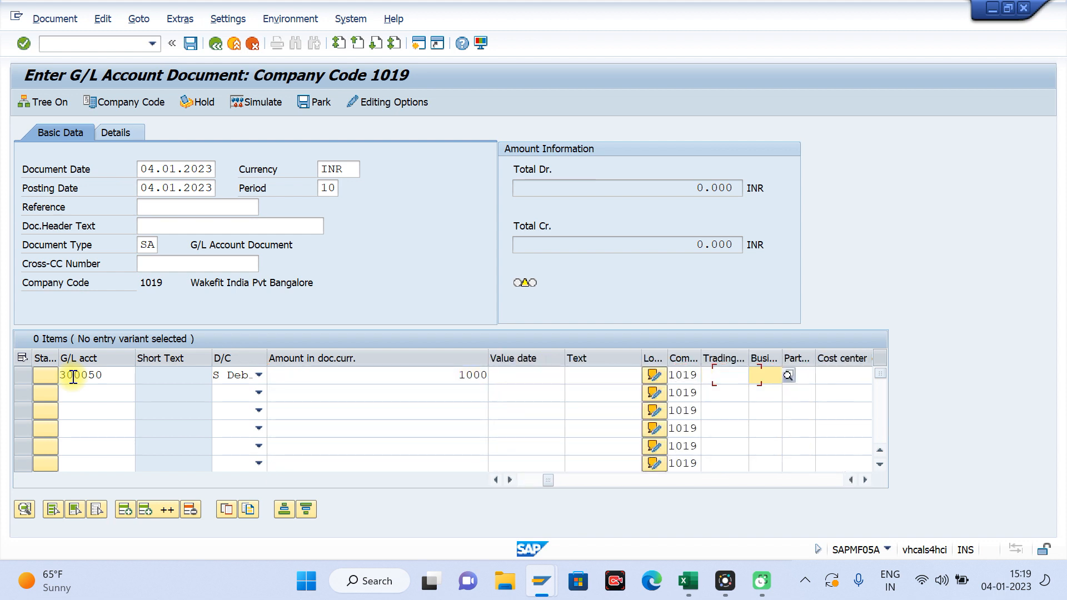
{"action": "key", "text": "Tab"}
{"action": "key", "text": "Tab"}
{"action": "key", "text": "Tab"}
{"action": "key", "text": "Tab"}
{"action": "key", "text": "Tab"}
{"action": "key", "text": "Tab"}
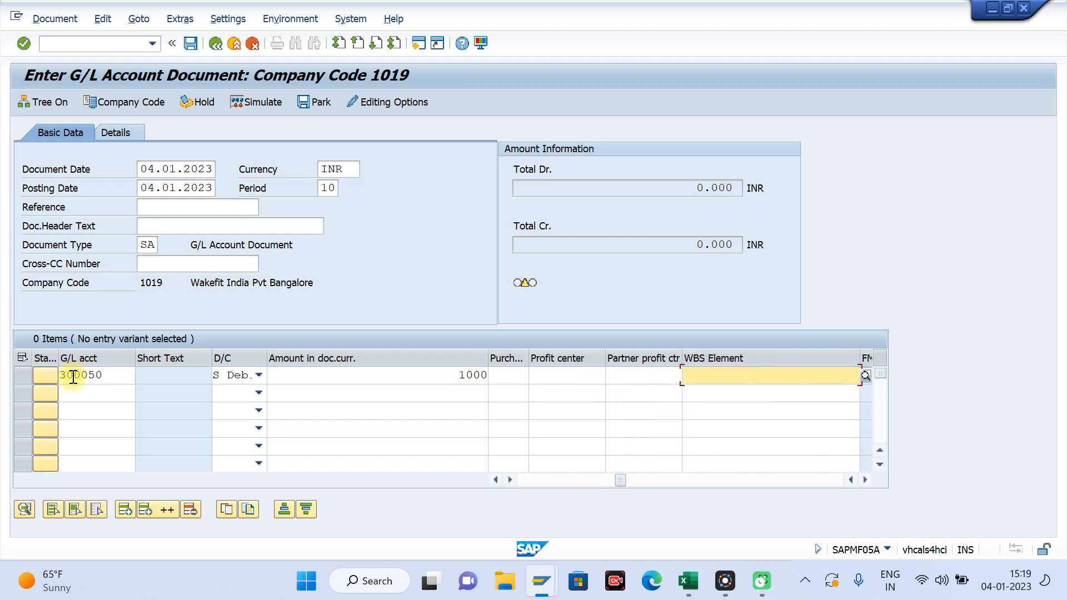
{"action": "key", "text": "alt+Tab"}
{"action": "key", "text": "ctrl+c"}
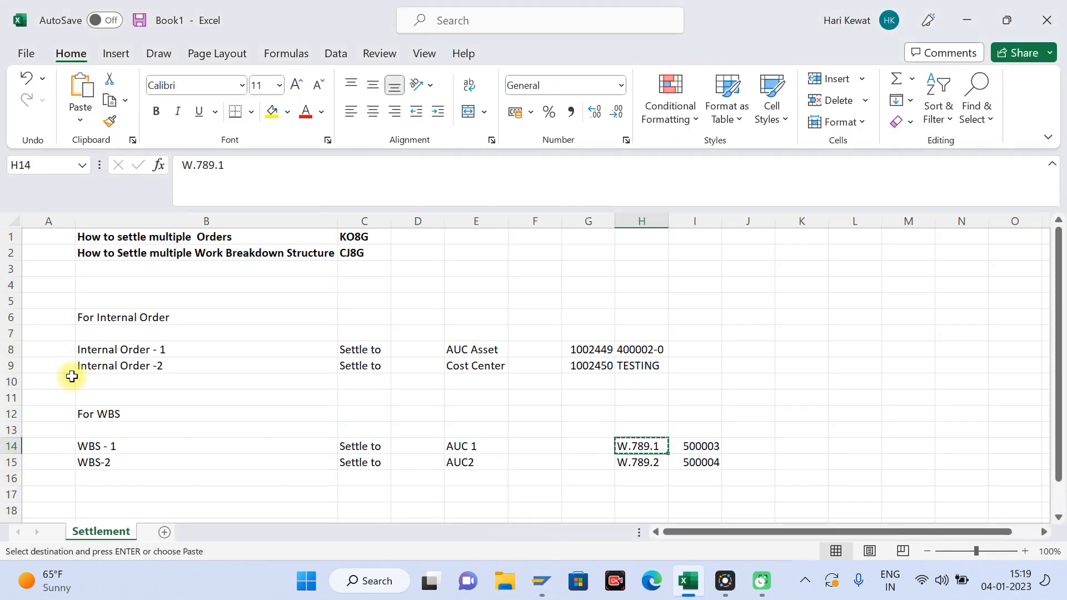
{"action": "key", "text": "alt+Tab"}
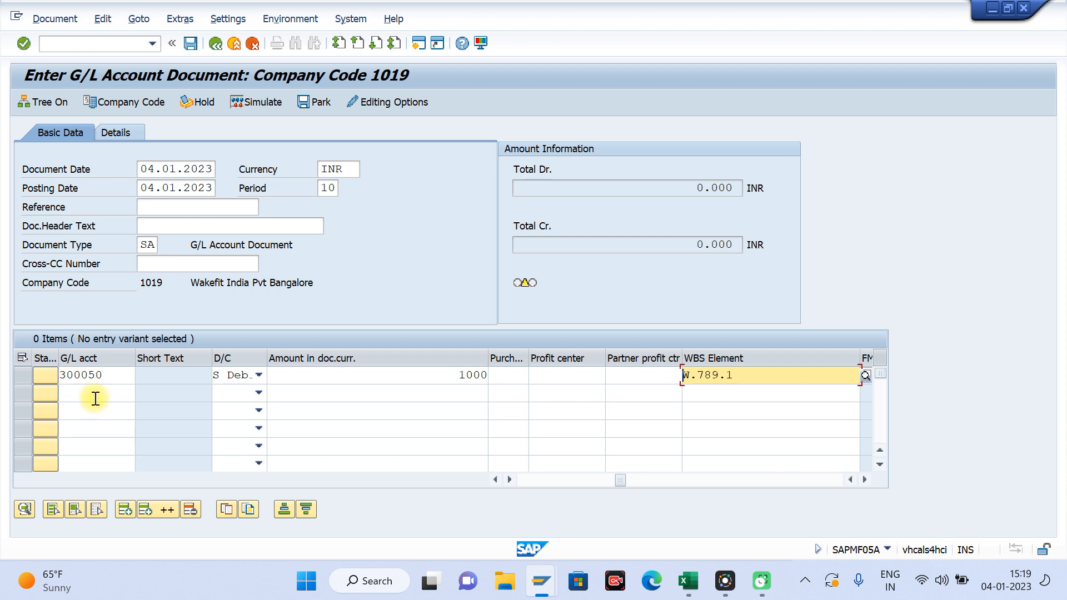
Step: Enter the second line item as a debit of 2000, choosing its G/L account from the previously used entries
{"action": "left_click", "coordinate": [90, 387]}
{"action": "key", "text": "space"}
{"action": "key", "text": "Down"}
{"action": "key", "text": "Down"}
{"action": "key", "text": "Tab"}
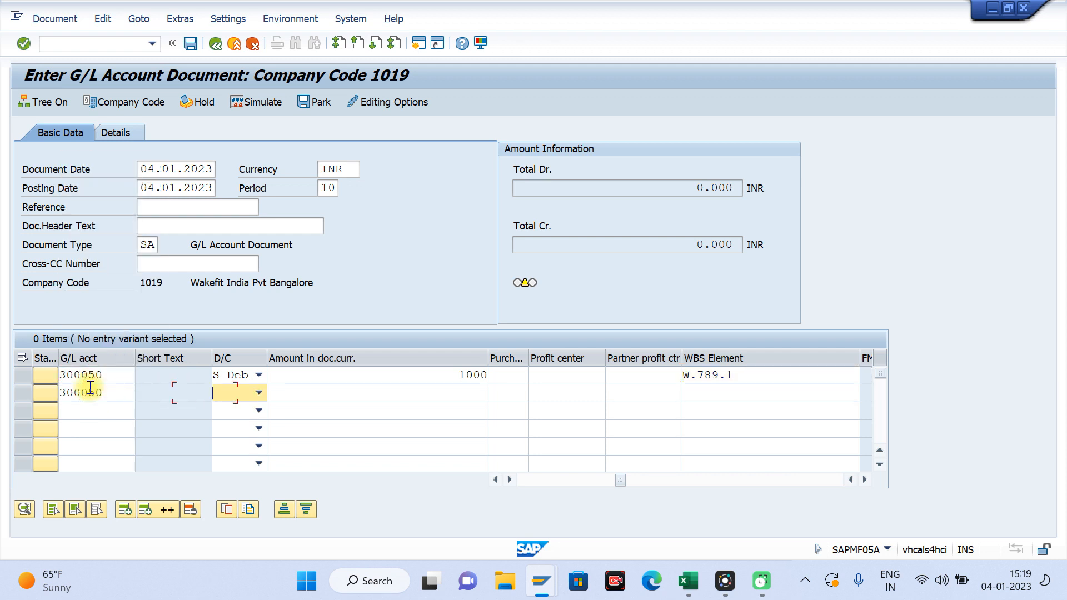
{"action": "key", "text": "h"}
{"action": "key", "text": "Tab"}
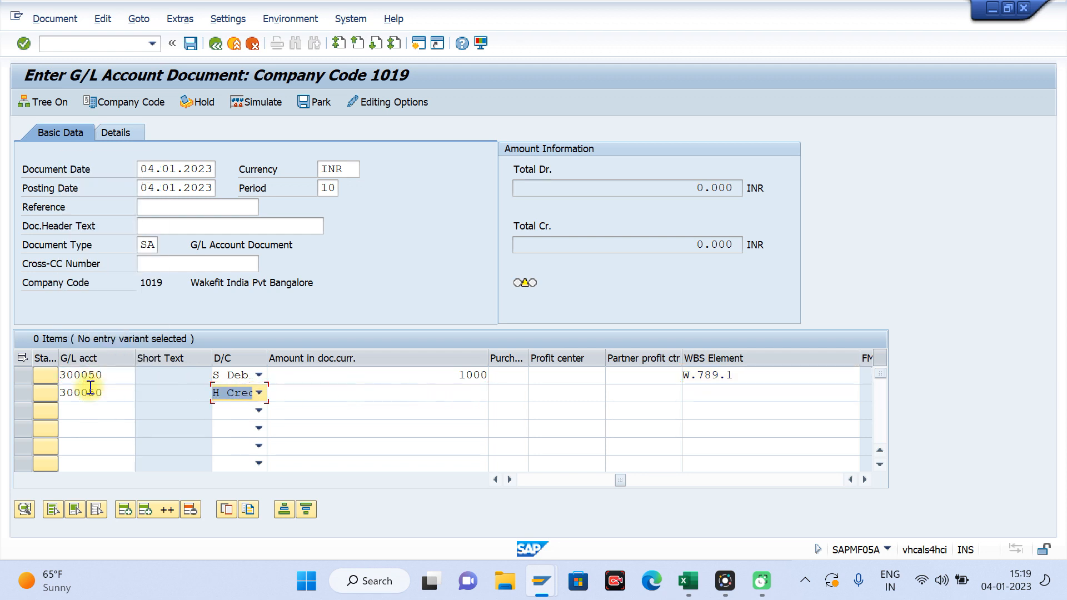
{"action": "key", "text": "s"}
{"action": "key", "text": "Tab"}
{"action": "type", "text": "2000"}
Step: Complete the second line item as a debit of 2000 and assign WBS element W.789.2 to it
{"action": "key", "text": "Tab"}
{"action": "key", "text": "Tab"}
{"action": "key", "text": "Tab"}
{"action": "key", "text": "Tab"}
{"action": "key", "text": "Tab"}
{"action": "key", "text": "Tab"}
{"action": "key", "text": "Tab"}
{"action": "key", "text": "Tab"}
{"action": "key", "text": "Tab"}
{"action": "key", "text": "Tab"}
{"action": "key", "text": "Tab"}
{"action": "key", "text": "Tab"}
{"action": "key", "text": "Tab"}
{"action": "key", "text": "Tab"}
{"action": "key", "text": "Tab"}
{"action": "key", "text": "Tab"}
{"action": "key", "text": "Tab"}
{"action": "key", "text": "Tab"}
{"action": "key", "text": "Tab"}
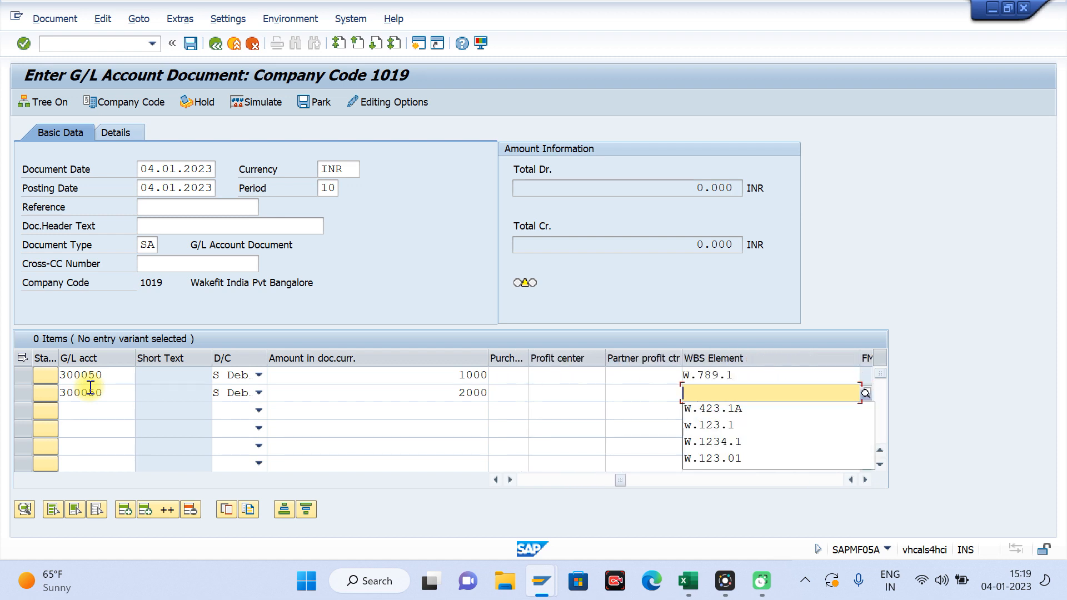
{"action": "key", "text": "BackSpace"}
{"action": "type", "text": "2"}
{"action": "key", "text": "Return"}
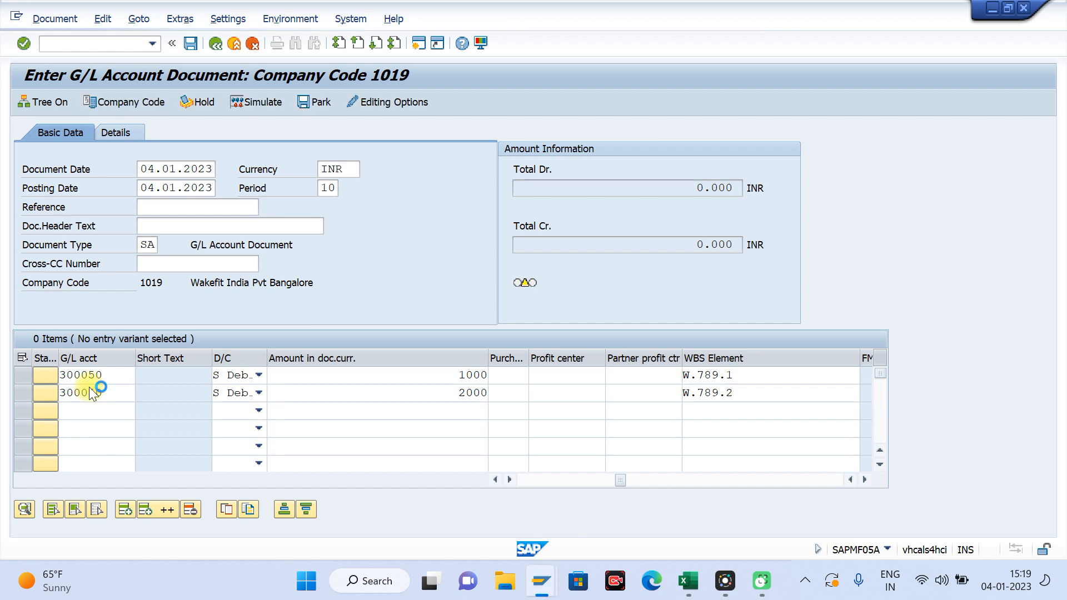
{"action": "key", "text": "Return"}
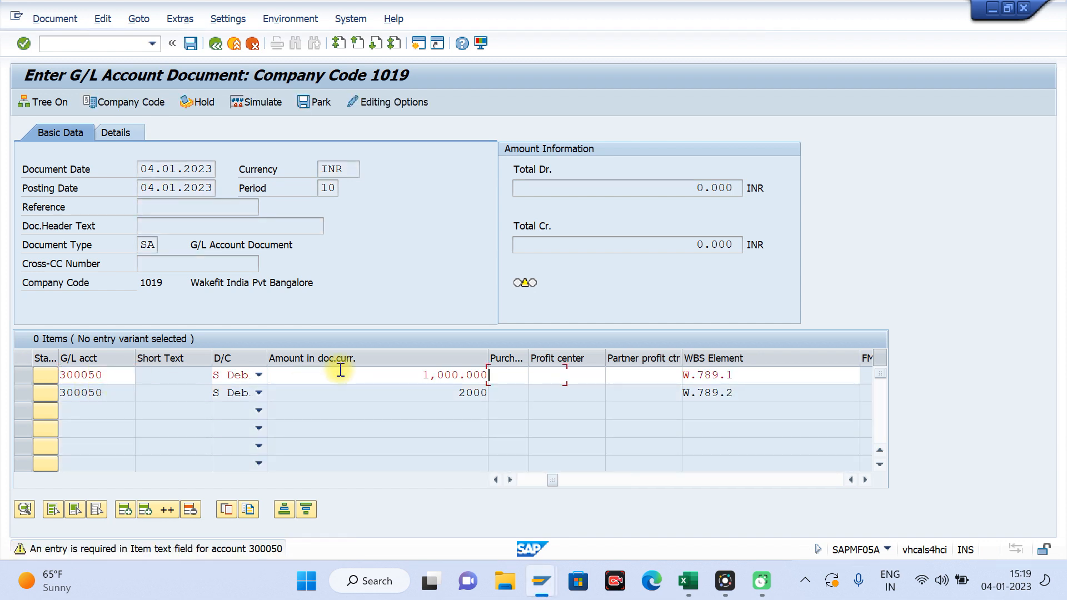
Step: Enter the item text Testing for both debit line items and validate them
{"action": "key", "text": "BackSpace"}
{"action": "key", "text": "Down"}
{"action": "key", "text": "Return"}
{"action": "key", "text": "Return"}
{"action": "key", "text": "Return"}
{"action": "key", "text": "Return"}
{"action": "key", "text": "Return"}
{"action": "left_click", "coordinate": [511, 391]}
{"action": "key", "text": "BackSpace"}
{"action": "key", "text": "Down"}
{"action": "key", "text": "Return"}
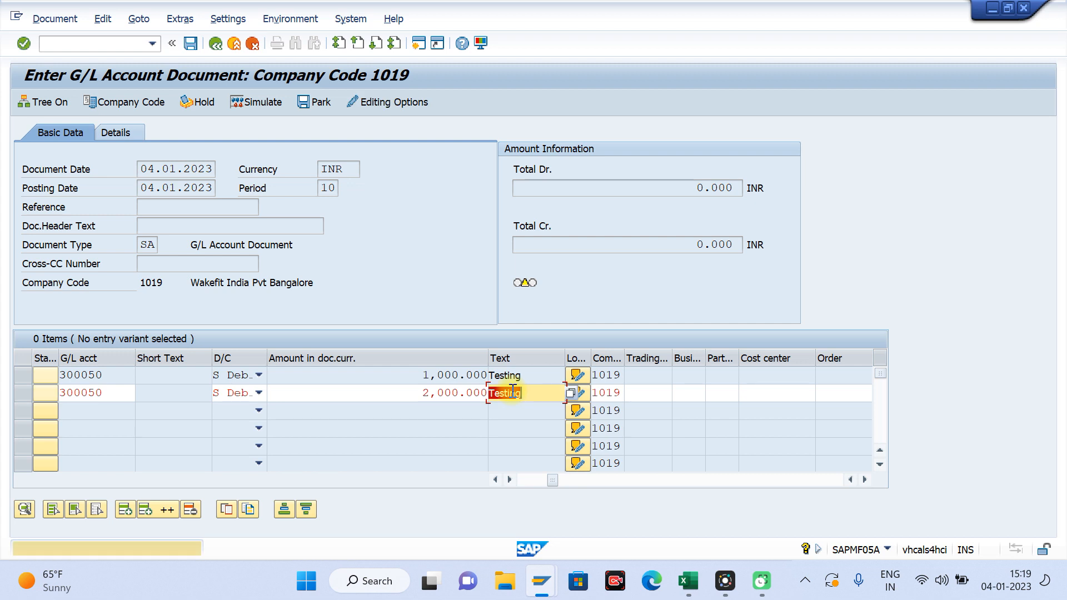
{"action": "key", "text": "Return"}
Step: Enter a third line item crediting 3000 to G/L account 100011 and check the document
{"action": "type", "text": "1"}
{"action": "key", "text": "Down"}
{"action": "key", "text": "Down"}
{"action": "key", "text": "Tab"}
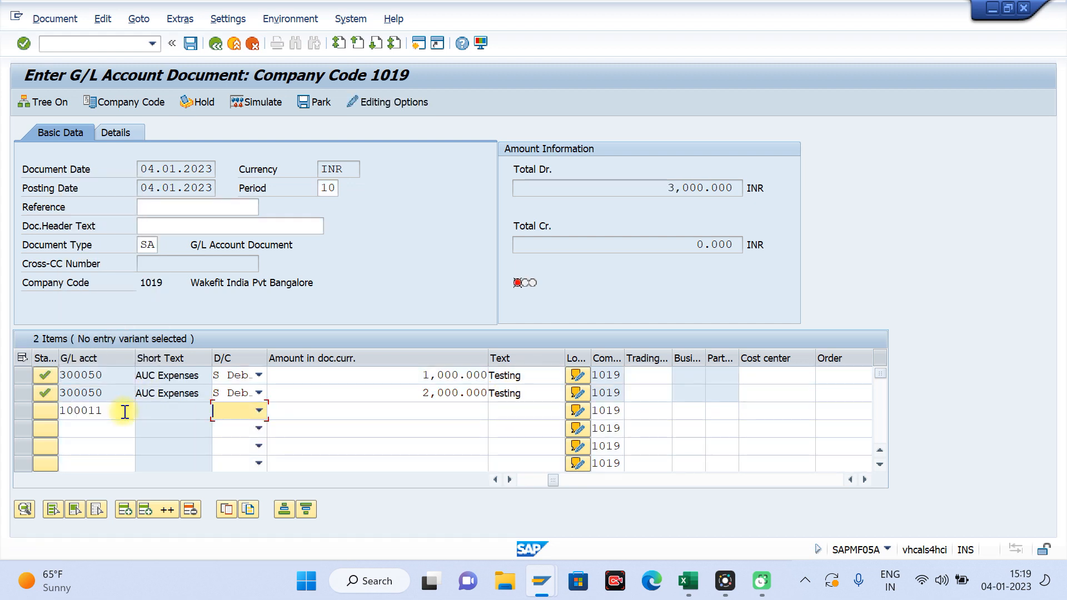
{"action": "key", "text": "h"}
{"action": "key", "text": "Tab"}
{"action": "type", "text": "3000"}
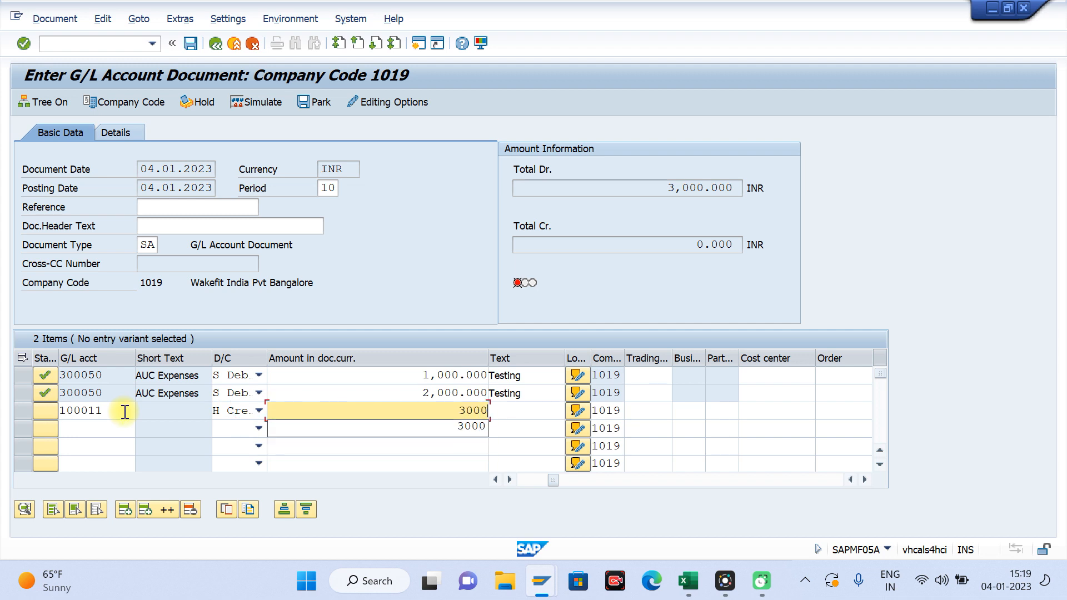
{"action": "key", "text": "Return"}
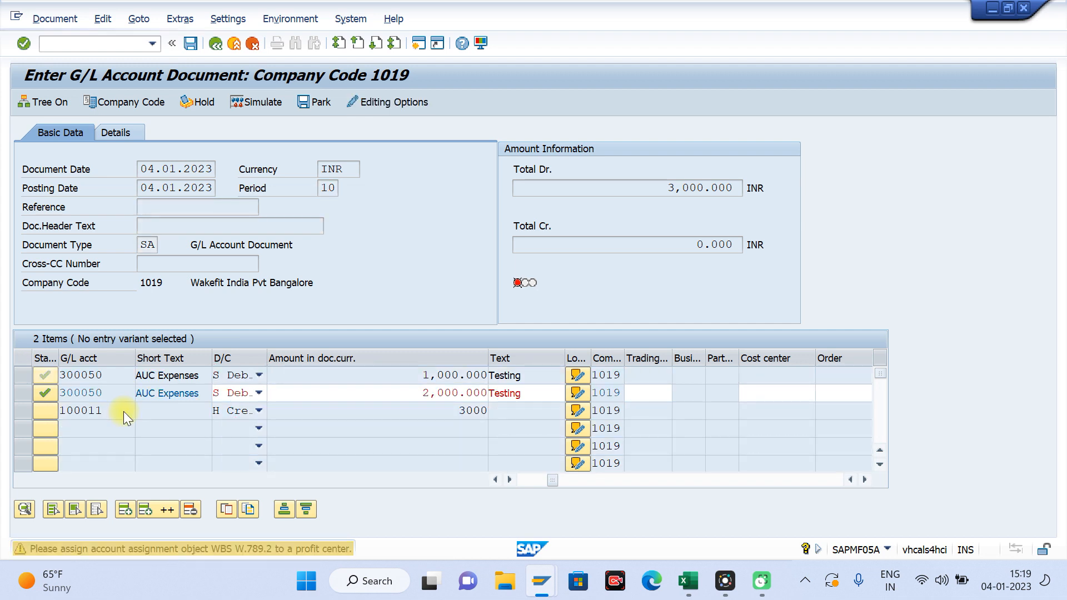
Step: Switch to the SAP session showing the asset master data change and go back to Project Builder for project W.789
{"action": "key", "text": "alt+Tab"}
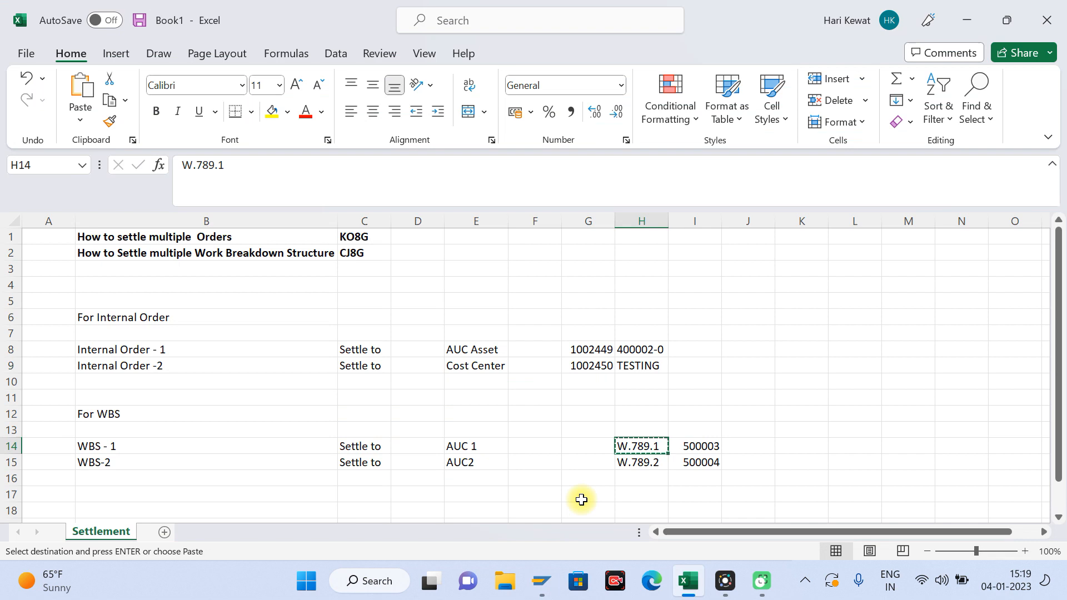
{"action": "left_click", "coordinate": [549, 583]}
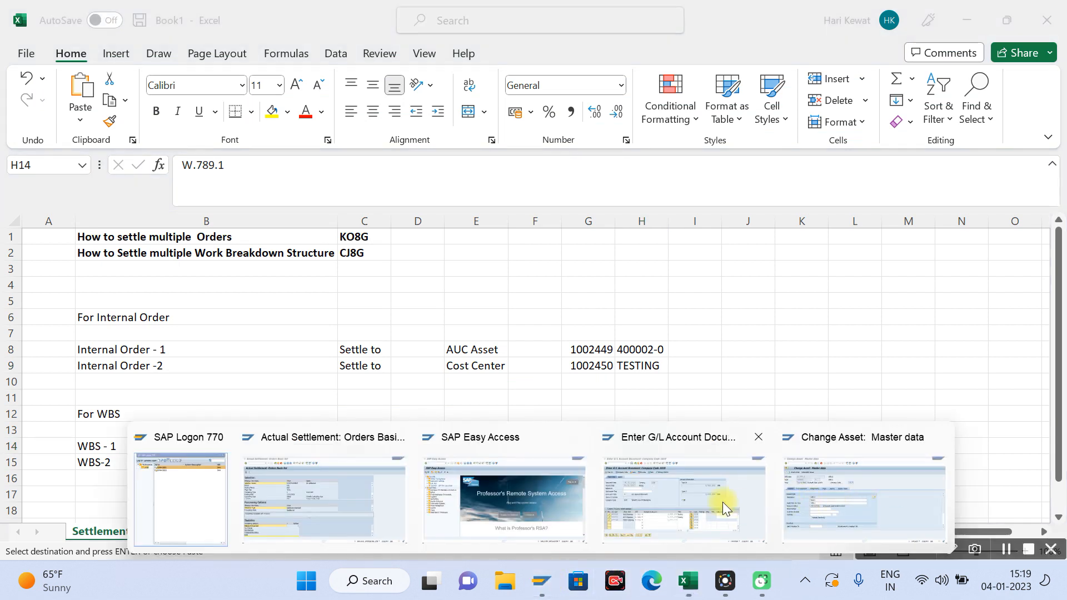
{"action": "left_click", "coordinate": [832, 502]}
{"action": "left_click", "coordinate": [221, 42]}
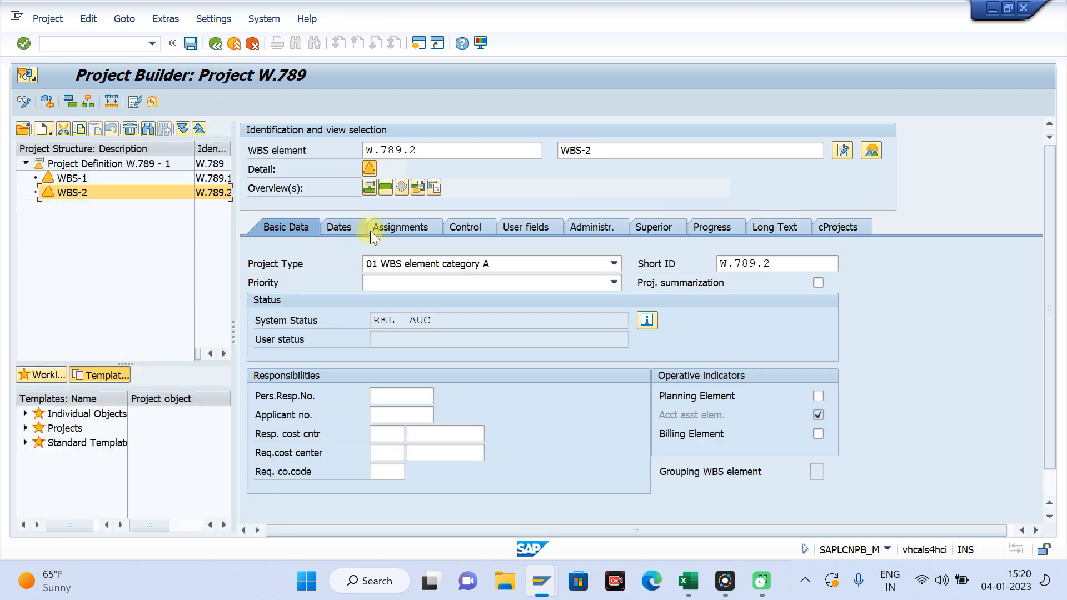
Step: Assign profit center WAKBIKEPC1 to WBS element W.789.2
{"action": "left_click", "coordinate": [345, 228]}
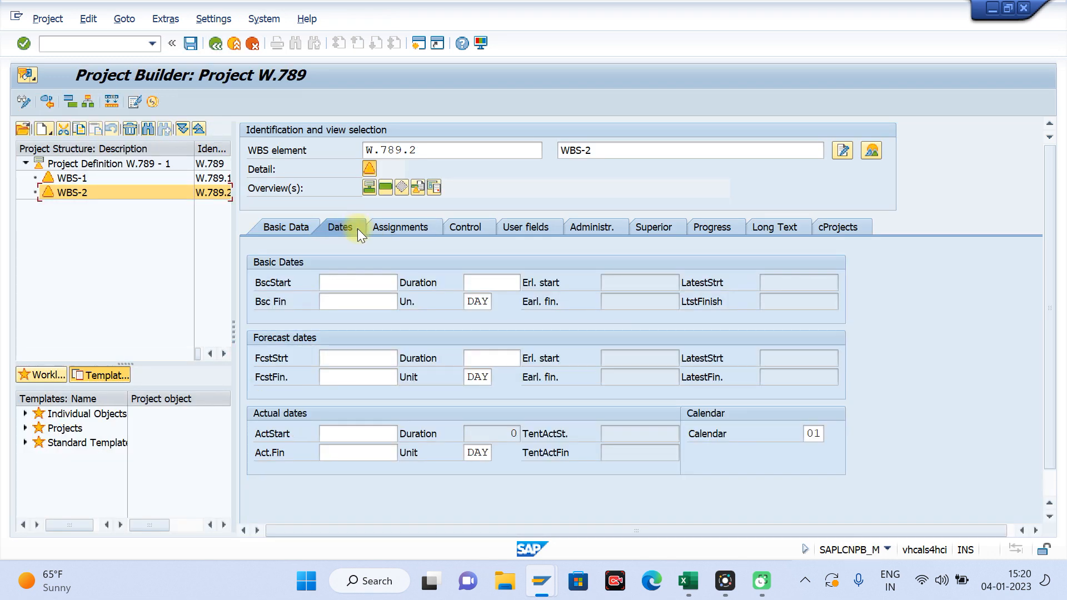
{"action": "left_click", "coordinate": [400, 228]}
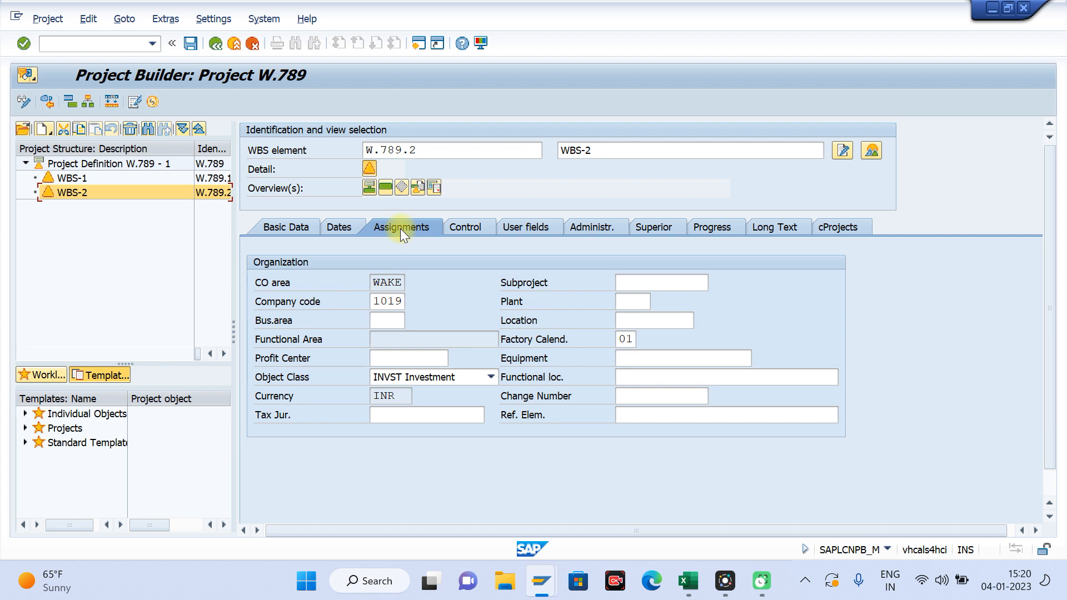
{"action": "left_click", "coordinate": [379, 363]}
{"action": "key", "text": "Down"}
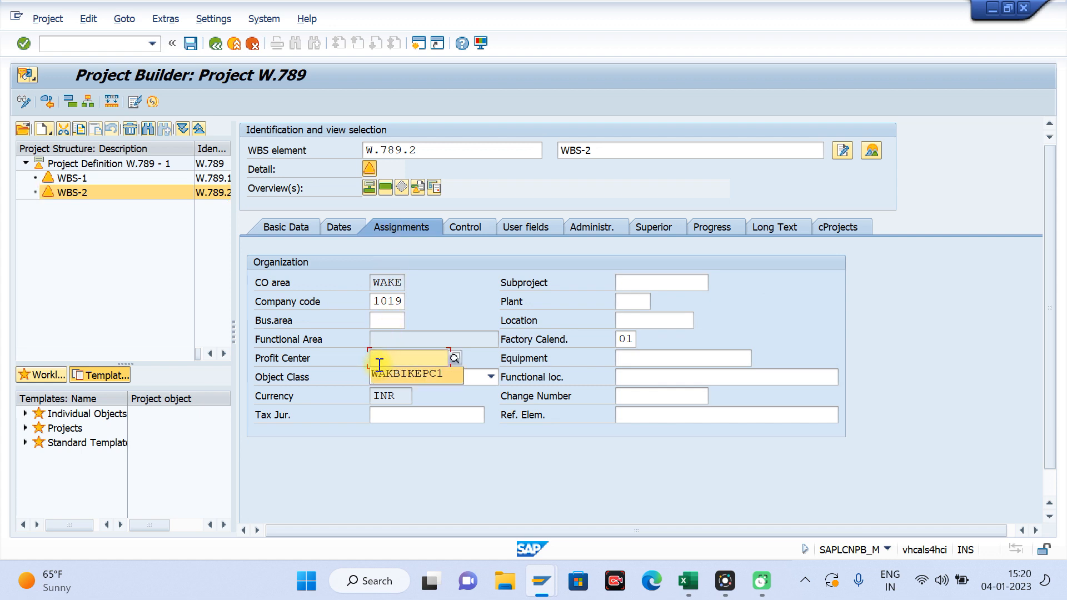
{"action": "key", "text": "Return"}
{"action": "key", "text": "Return"}
Step: Assign profit center WAKBIKEPC1 to WBS element W.789.1, recheck WBS-2 and save the project
{"action": "left_click", "coordinate": [83, 176]}
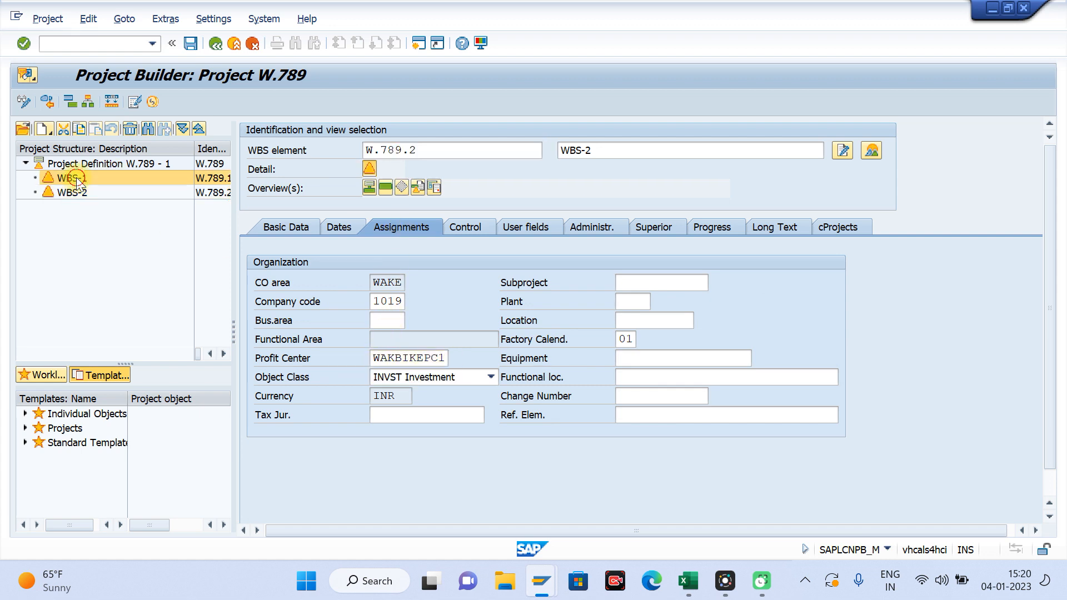
{"action": "left_click", "coordinate": [390, 357]}
{"action": "key", "text": "Down"}
{"action": "key", "text": "Return"}
{"action": "key", "text": "Return"}
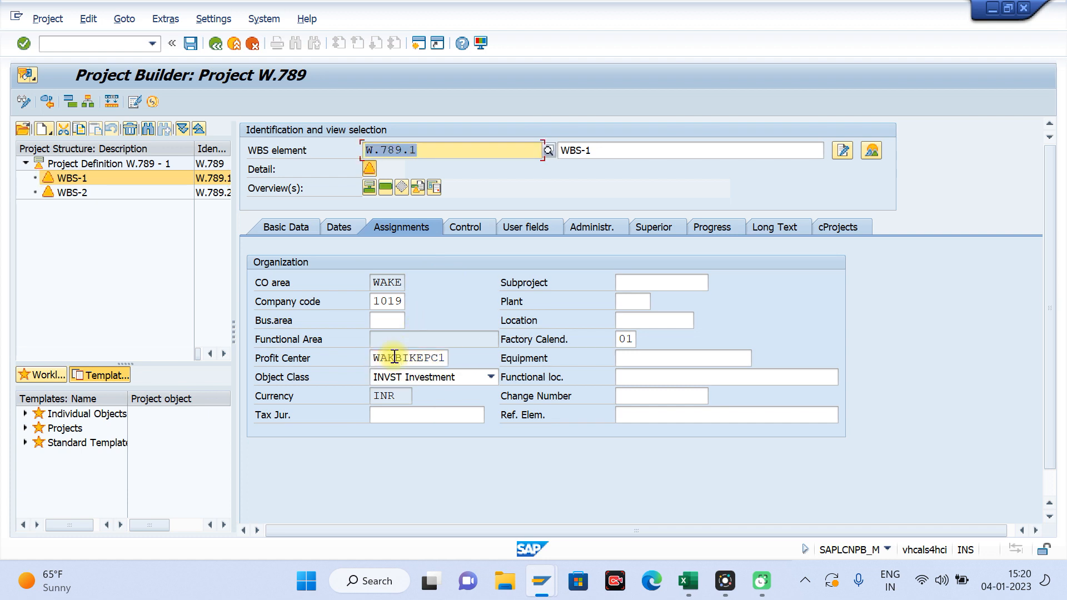
{"action": "left_click", "coordinate": [71, 194]}
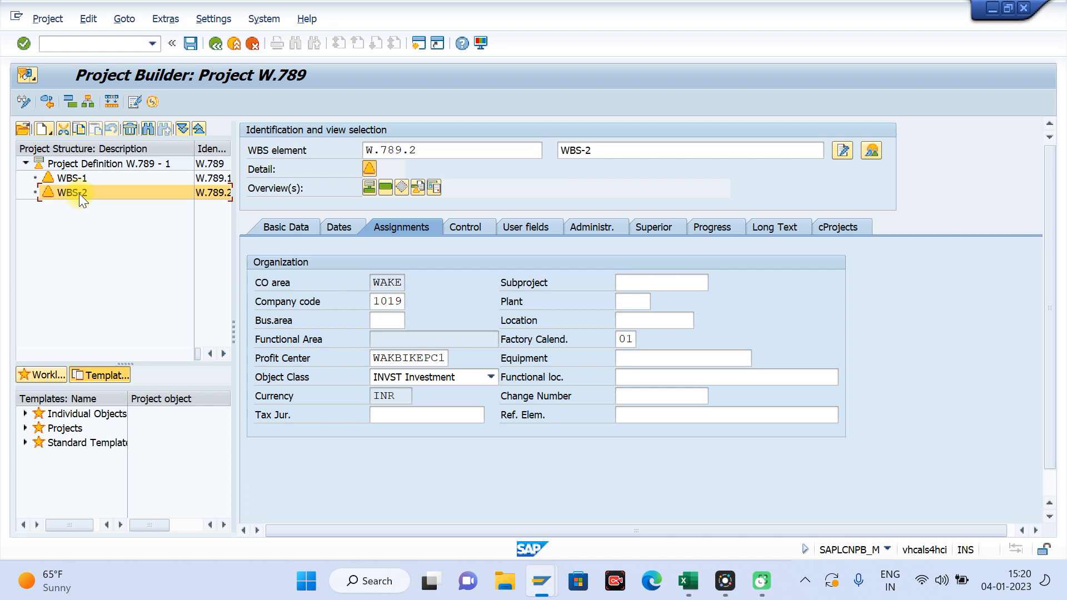
{"action": "left_click", "coordinate": [194, 49]}
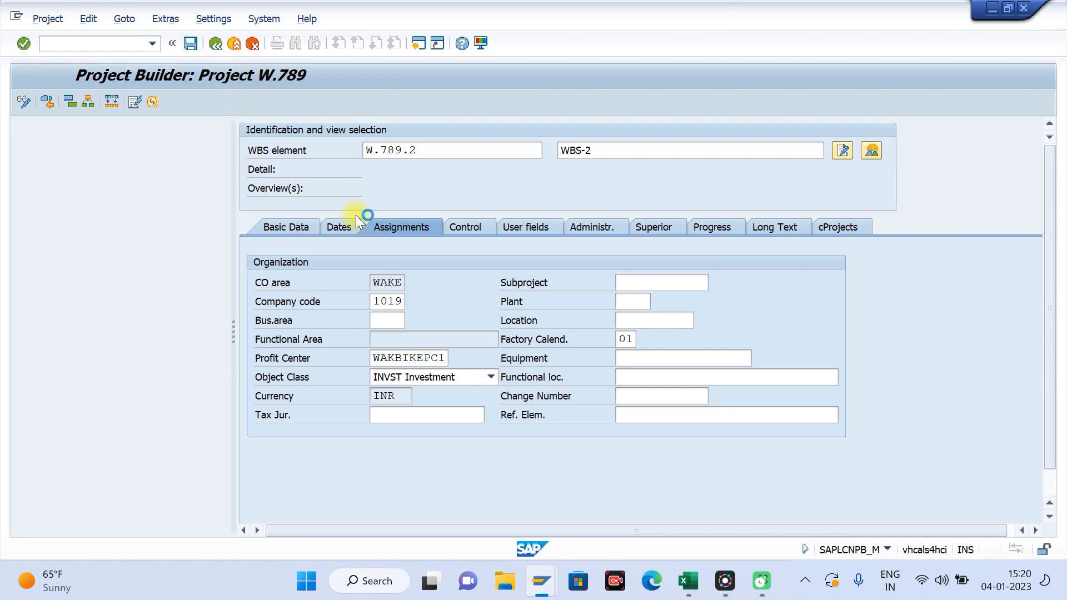
Step: Return to the G/L document session, discard the current entry and restart transaction FB50
{"action": "key", "text": "alt+Tab"}
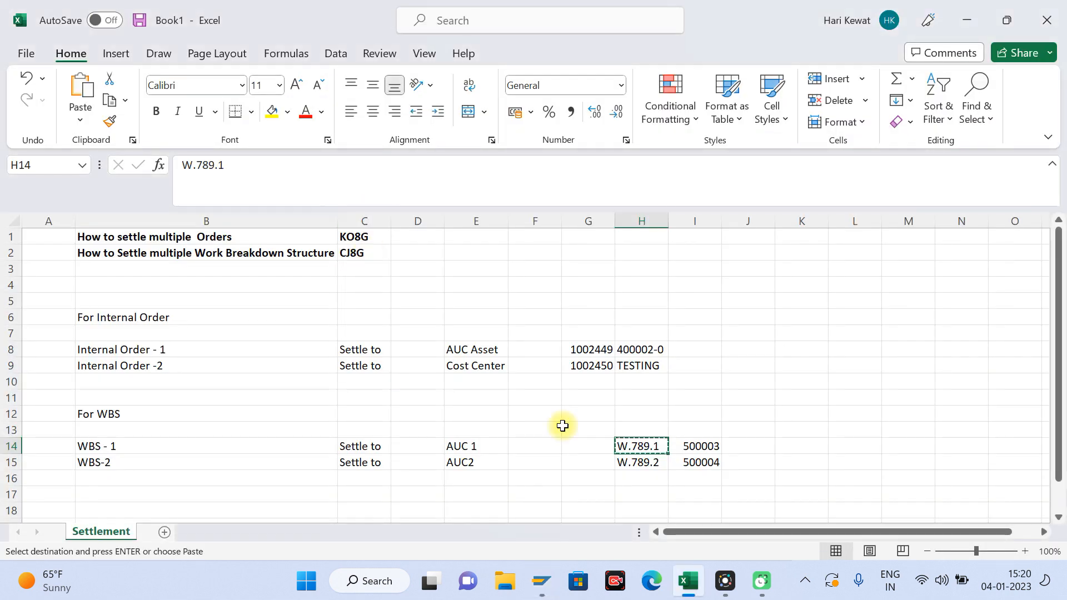
{"action": "mouse_move", "coordinate": [538, 581]}
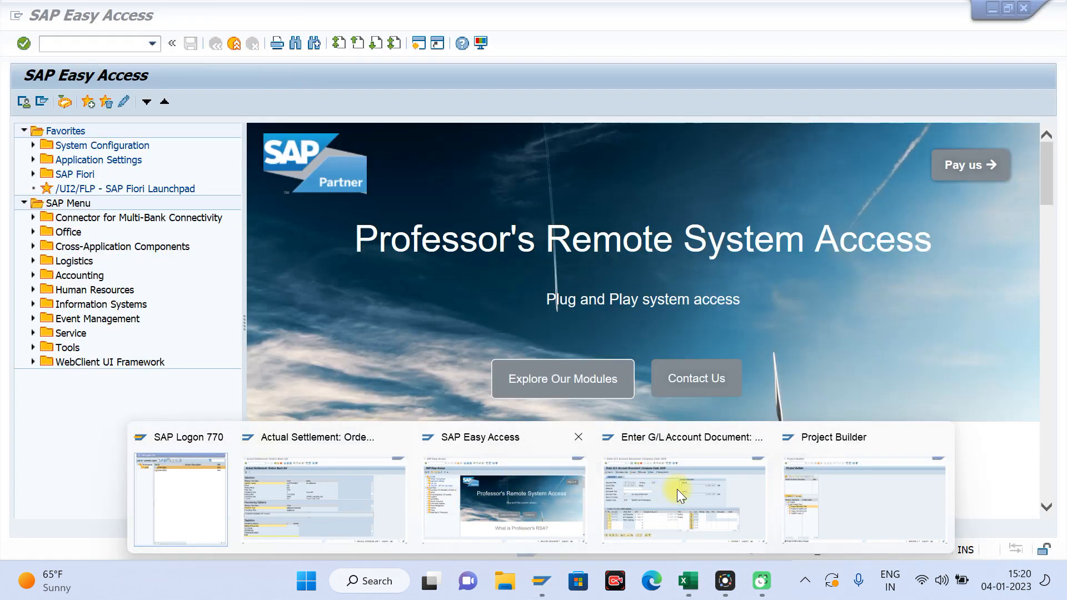
{"action": "left_click", "coordinate": [689, 486]}
{"action": "key", "text": "Return"}
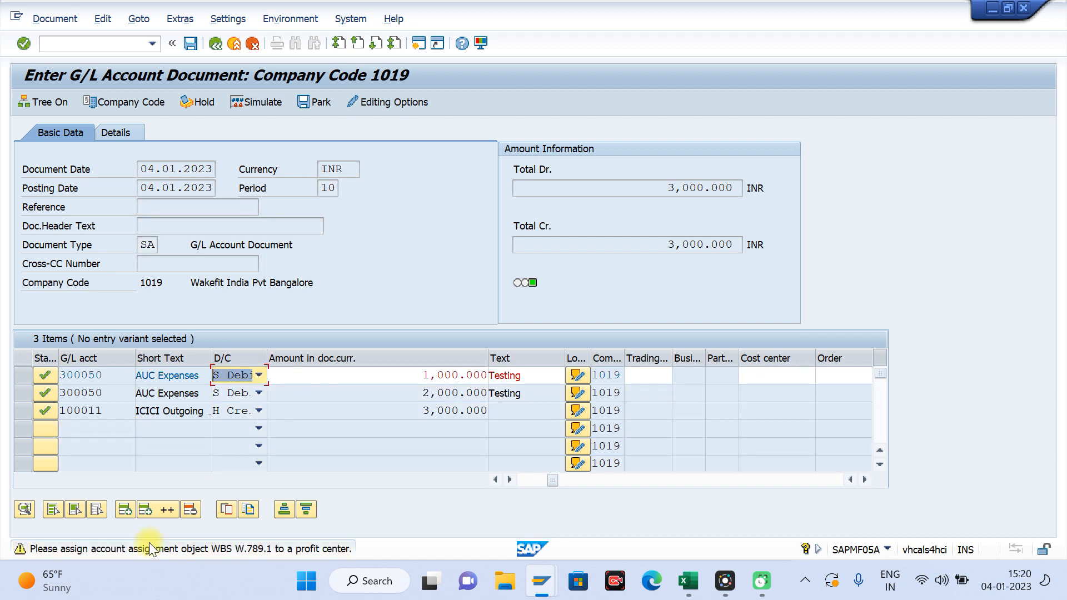
{"action": "left_click", "coordinate": [236, 45]}
{"action": "left_click", "coordinate": [279, 341]}
{"action": "type", "text": "fb50"}
{"action": "key", "text": "Return"}
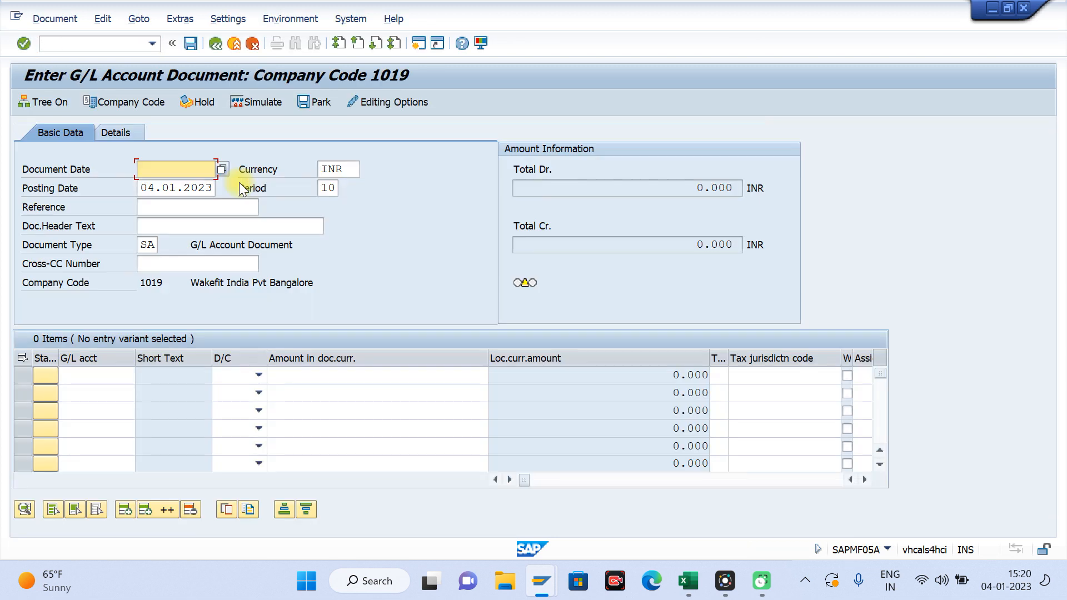
Step: Set the document date to 04.01.2023 and enter the first line item as a debit of 1000 to G/L account 300050
{"action": "key", "text": "Down"}
{"action": "key", "text": "Tab"}
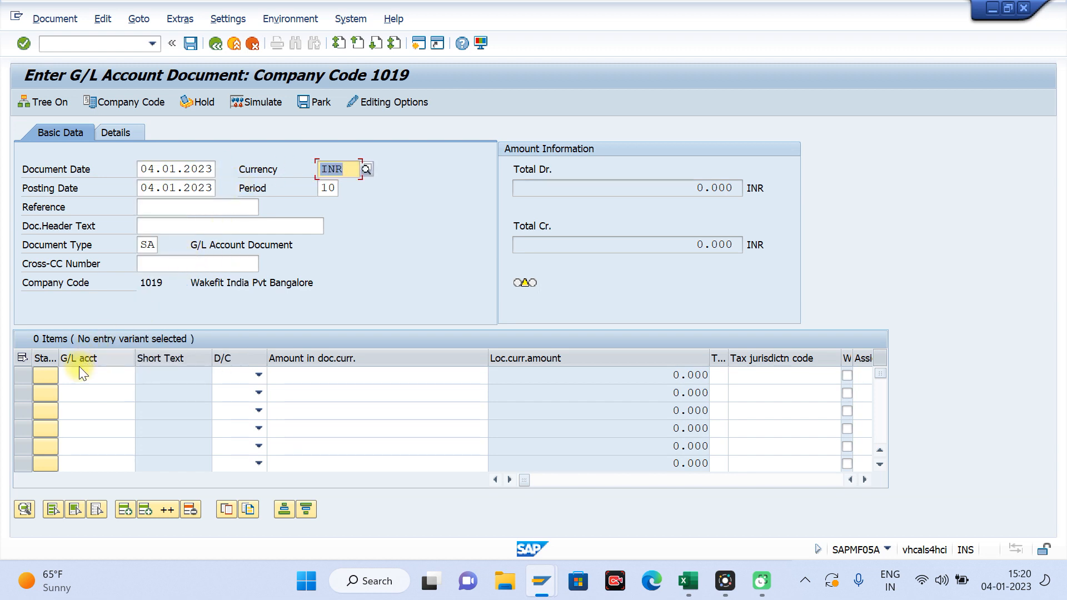
{"action": "left_click", "coordinate": [81, 370]}
{"action": "key", "text": "Down"}
{"action": "key", "text": "Down"}
{"action": "key", "text": "Tab"}
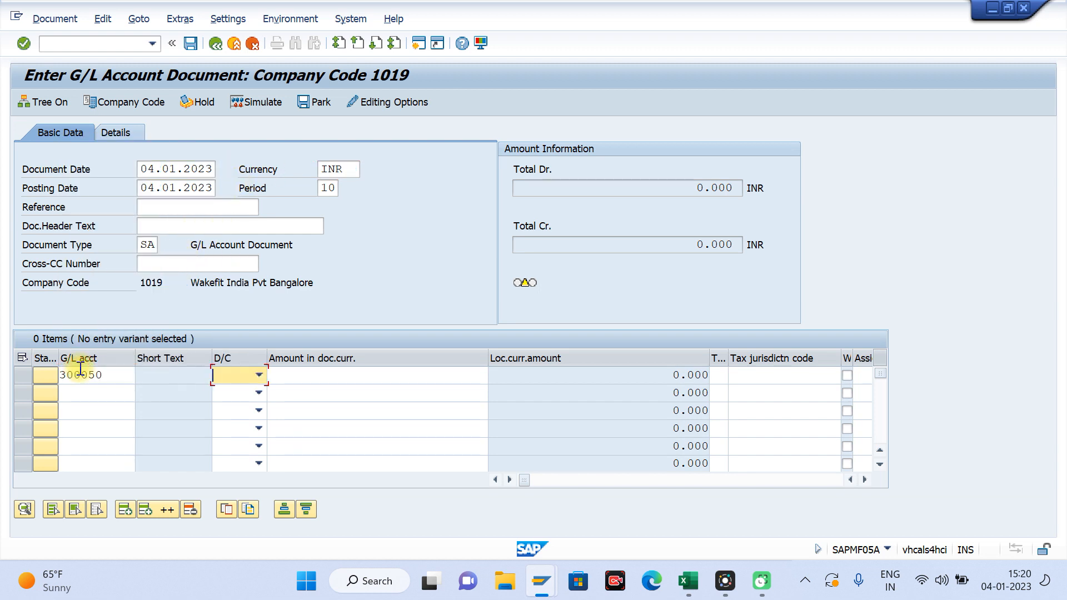
{"action": "key", "text": "Tab"}
{"action": "type", "text": "1000"}
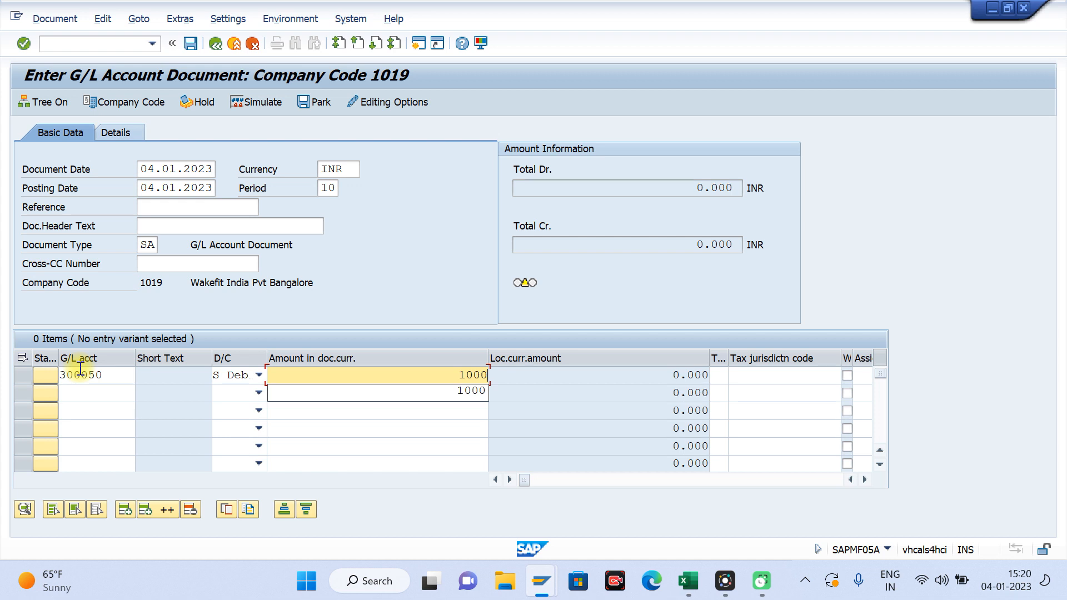
Step: Enter the second line item as a debit of 2000 to G/L account 300050
{"action": "left_click", "coordinate": [91, 390]}
{"action": "key", "text": "Down"}
{"action": "key", "text": "Down"}
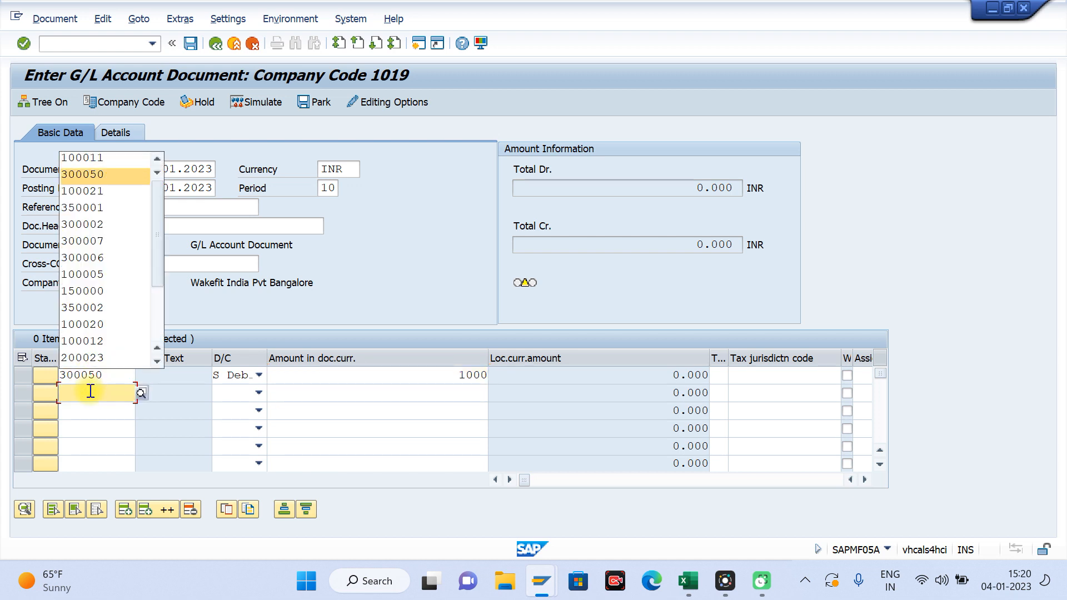
{"action": "key", "text": "Tab"}
Step: Enter the third line item as a credit of 3000 to G/L account 100011 and validate the document
{"action": "key", "text": "Tab"}
{"action": "type", "text": "2000"}
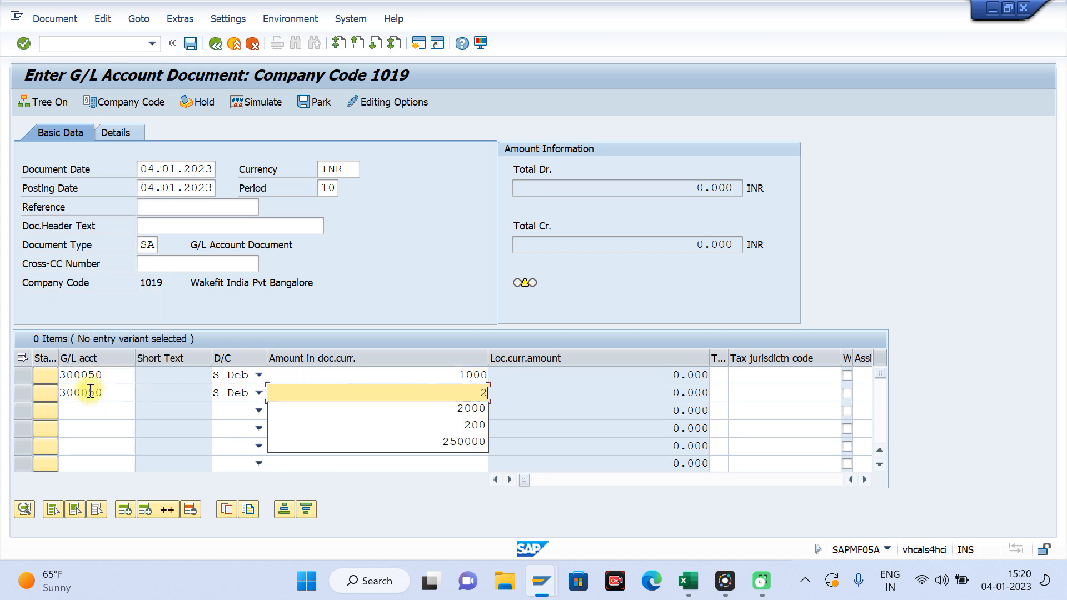
{"action": "left_click", "coordinate": [94, 409]}
{"action": "key", "text": "Down"}
{"action": "key", "text": "Tab"}
{"action": "key", "text": "h"}
{"action": "key", "text": "Tab"}
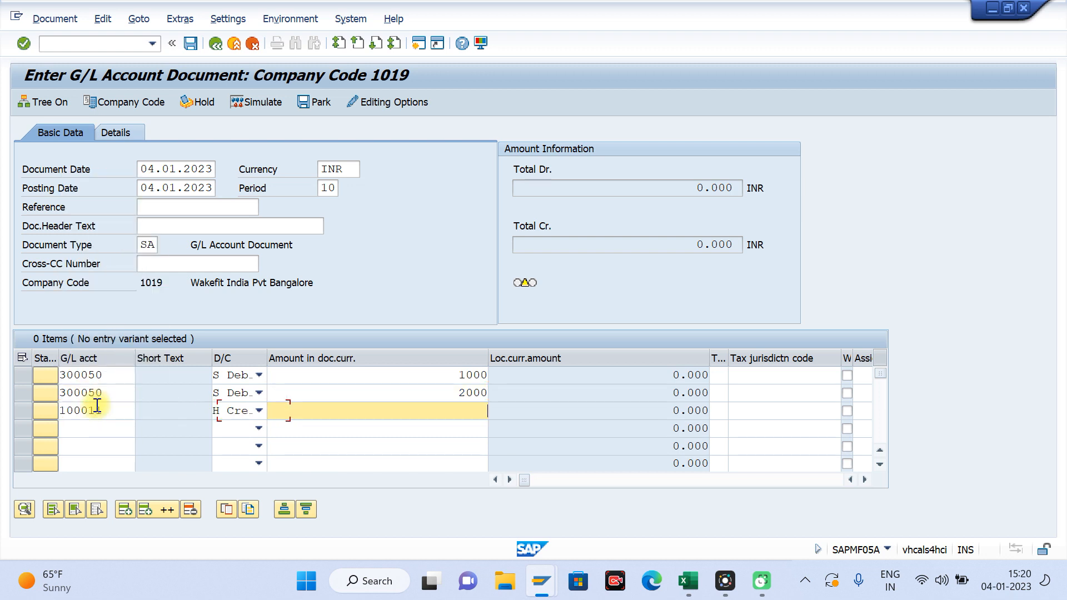
{"action": "type", "text": "3000"}
{"action": "key", "text": "Return"}
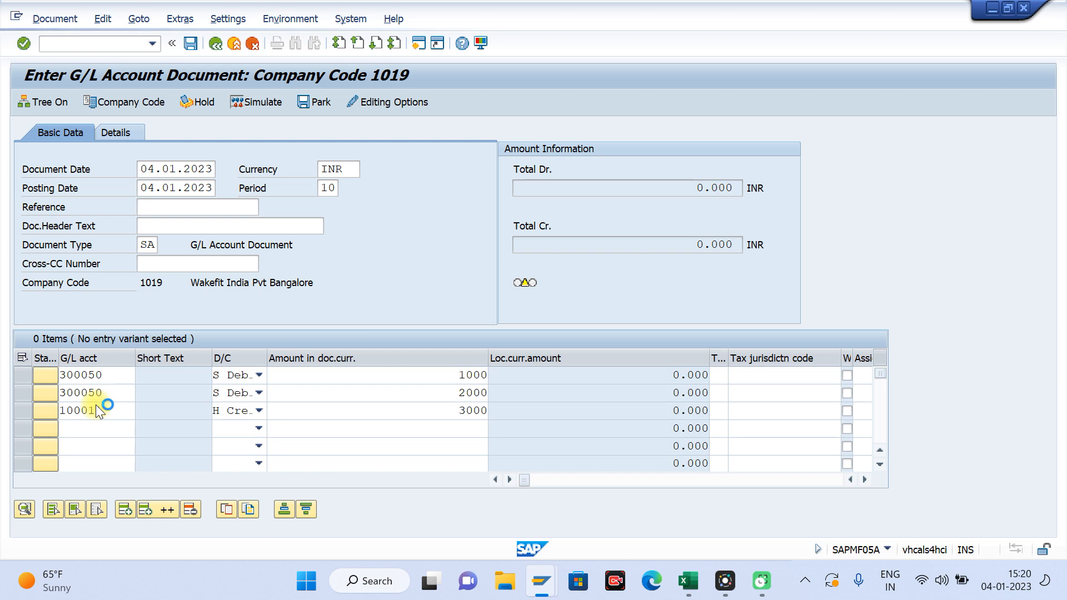
Step: Enter Testing as the item text of the first line item
{"action": "left_click", "coordinate": [754, 375]}
{"action": "key", "text": "Tab"}
{"action": "key", "text": "Tab"}
{"action": "key", "text": "Tab"}
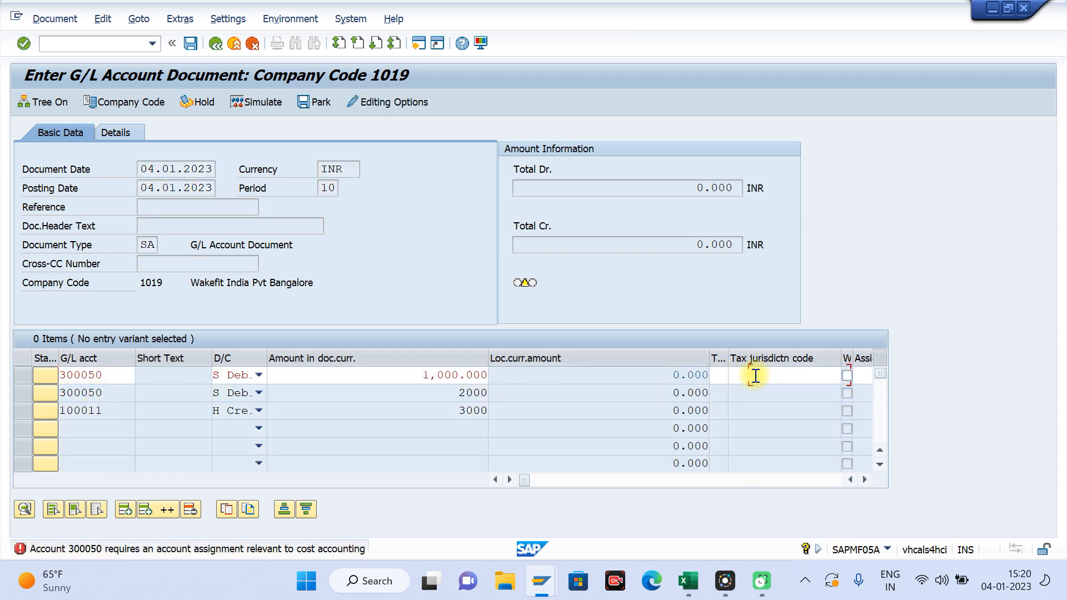
{"action": "key", "text": "Tab"}
{"action": "key", "text": "Down"}
{"action": "key", "text": "Return"}
Step: Assign WBS element W.789.1 to the first line item
{"action": "key", "text": "Tab"}
{"action": "key", "text": "Tab"}
{"action": "key", "text": "Tab"}
{"action": "key", "text": "Tab"}
{"action": "key", "text": "Tab"}
{"action": "key", "text": "Tab"}
{"action": "key", "text": "Tab"}
{"action": "key", "text": "Tab"}
{"action": "key", "text": "Tab"}
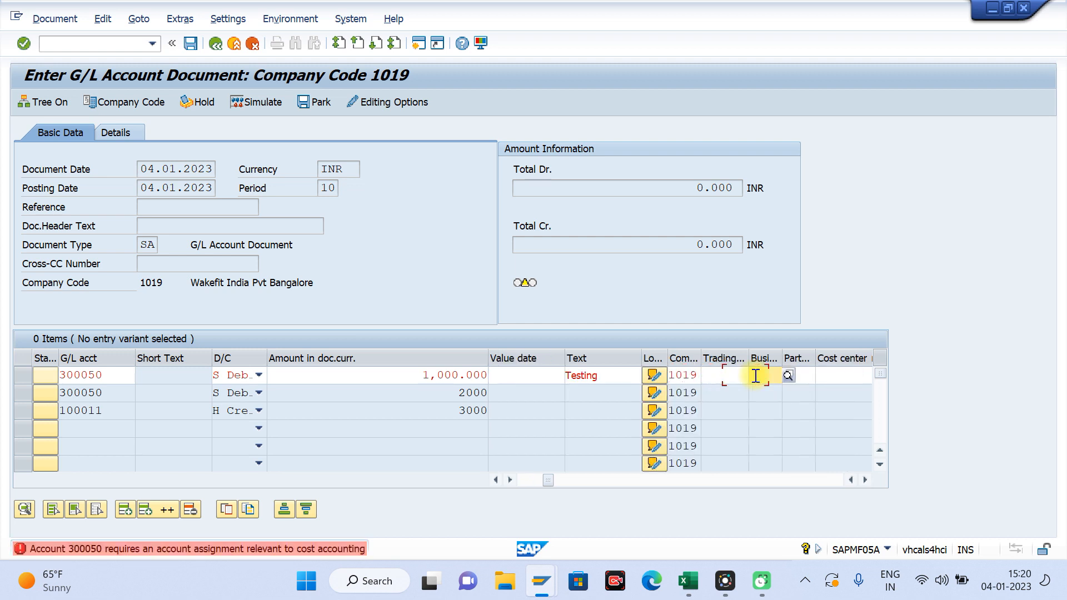
{"action": "key", "text": "Tab"}
{"action": "key", "text": "Tab"}
{"action": "key", "text": "Tab"}
{"action": "key", "text": "Tab"}
{"action": "key", "text": "Tab"}
{"action": "key", "text": "Tab"}
{"action": "key", "text": "Tab"}
{"action": "key", "text": "Tab"}
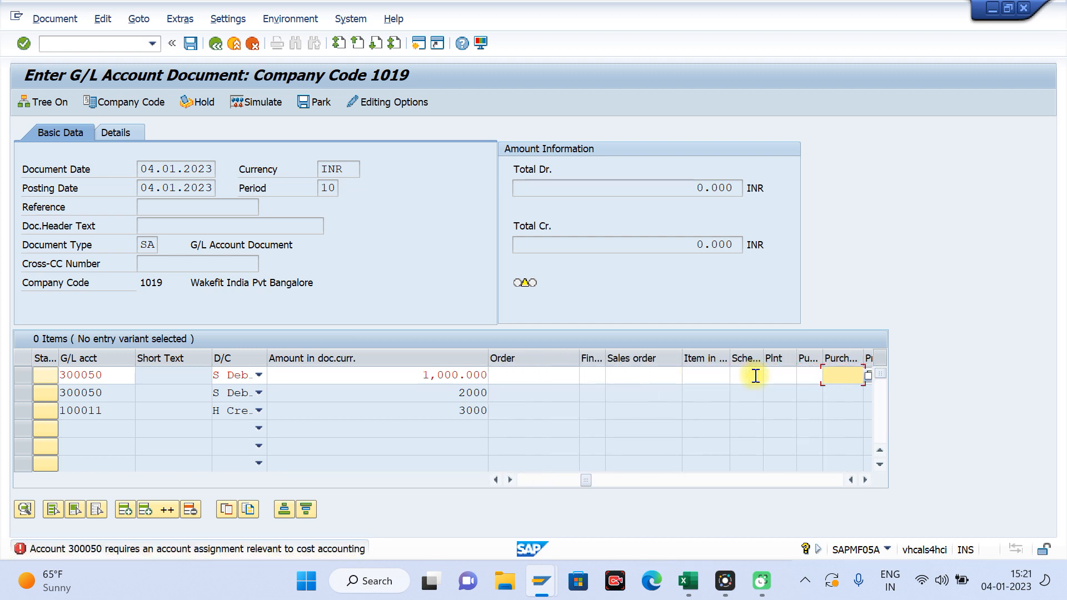
{"action": "key", "text": "Down"}
{"action": "key", "text": "Return"}
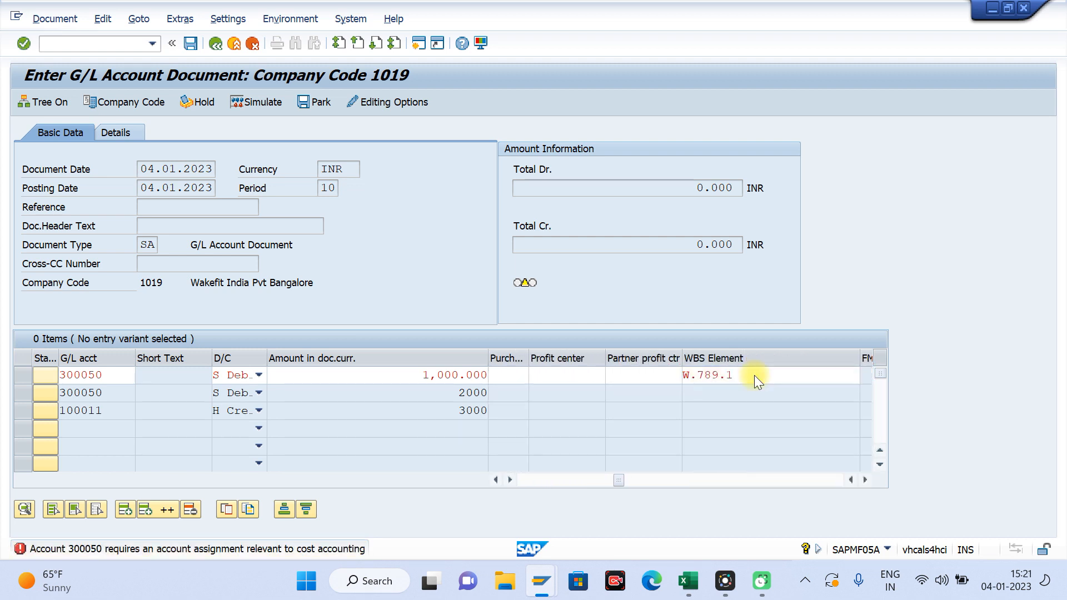
{"action": "key", "text": "Return"}
Step: Assign WBS element W.789.2 and the item text Testing to the second line item
{"action": "left_click", "coordinate": [738, 392]}
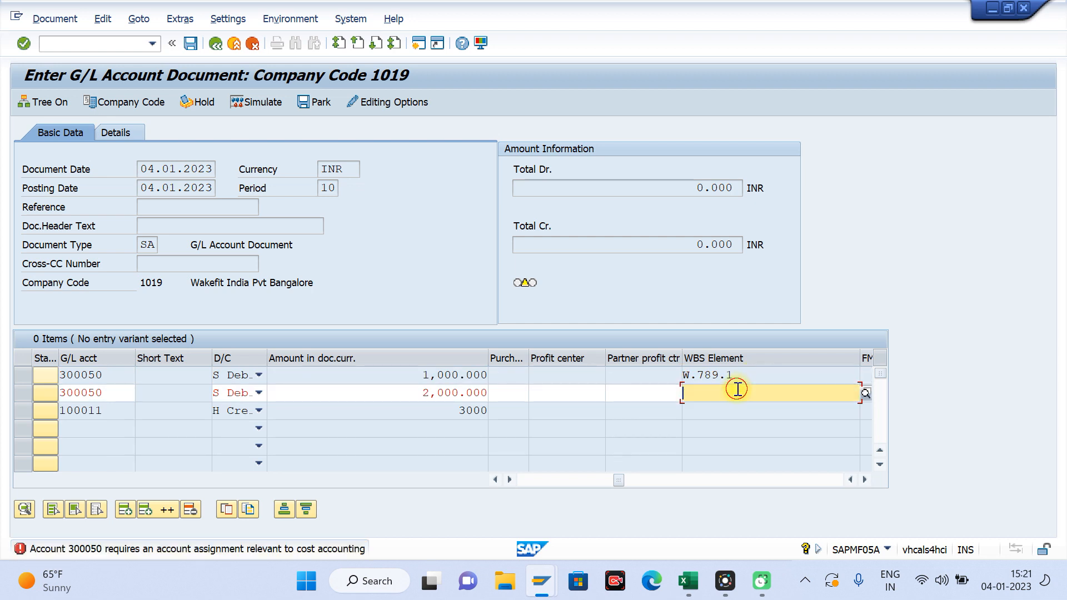
{"action": "key", "text": "Down"}
{"action": "key", "text": "Down"}
{"action": "key", "text": "Return"}
{"action": "key", "text": "Return"}
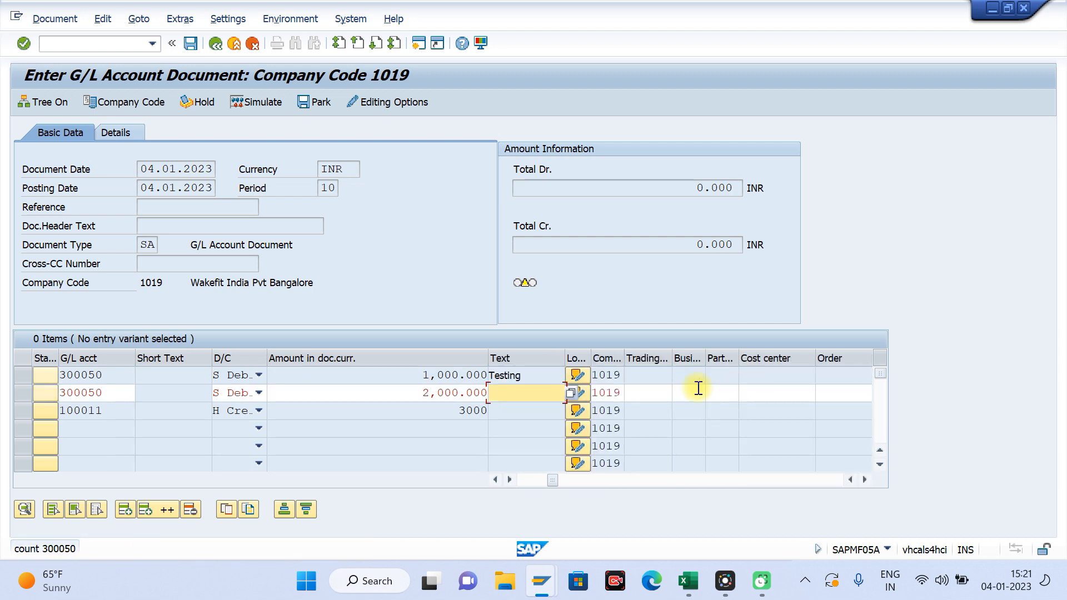
{"action": "key", "text": "Down"}
{"action": "key", "text": "Return"}
{"action": "key", "text": "Return"}
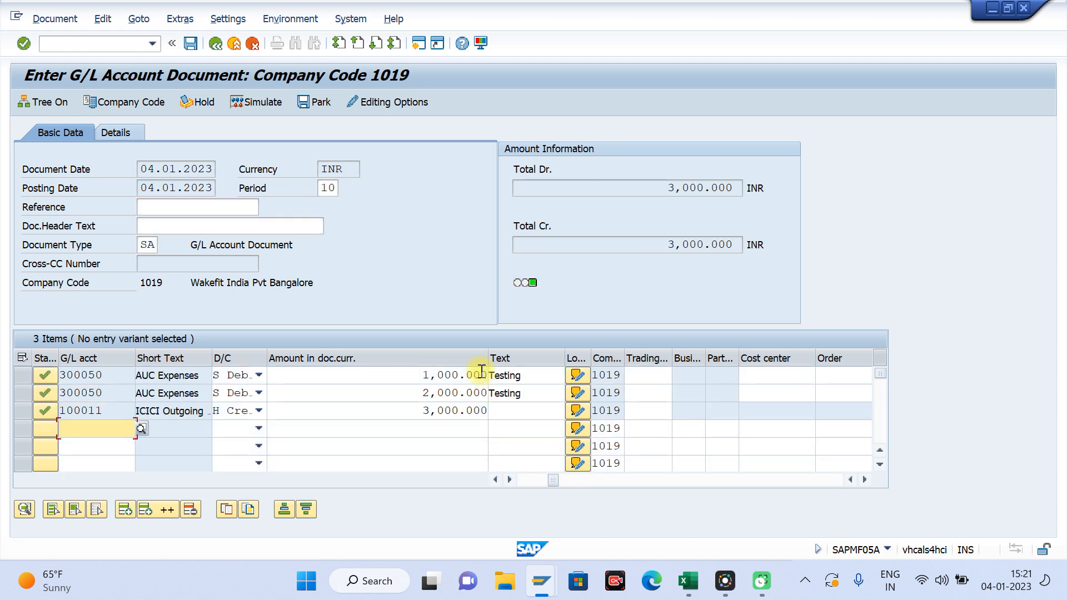
{"action": "key", "text": "ctrl+s"}
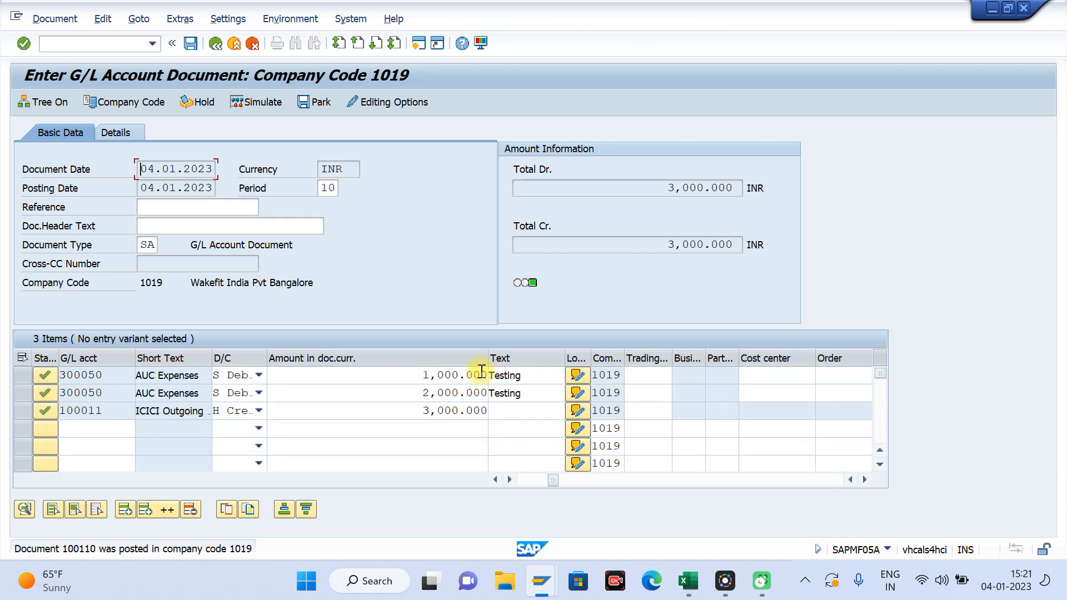
{"action": "left_click", "coordinate": [86, 45]}
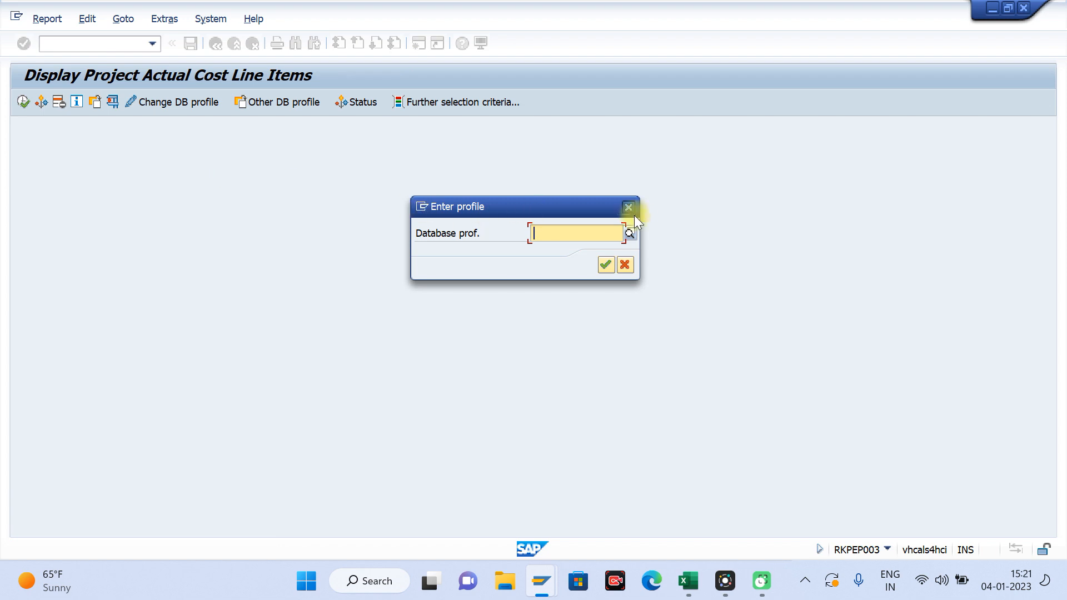
{"action": "left_click", "coordinate": [630, 233]}
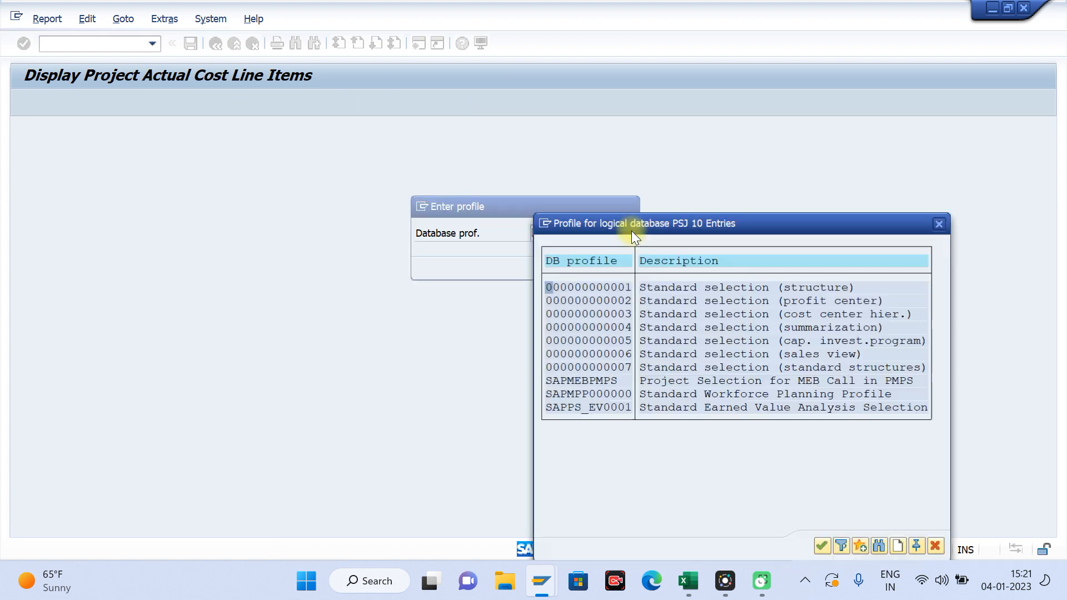
{"action": "double_click", "coordinate": [578, 286]}
{"action": "key", "text": "Return"}
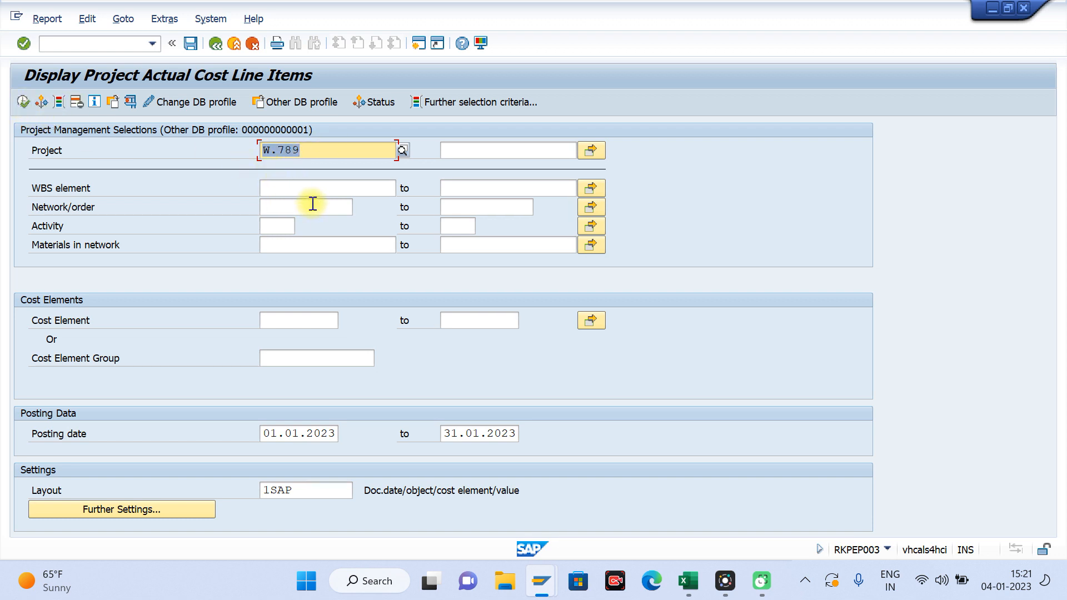
Step: Run the actual cost line items report for project W.789 and check the amounts on both WBS elements
{"action": "left_click", "coordinate": [22, 101]}
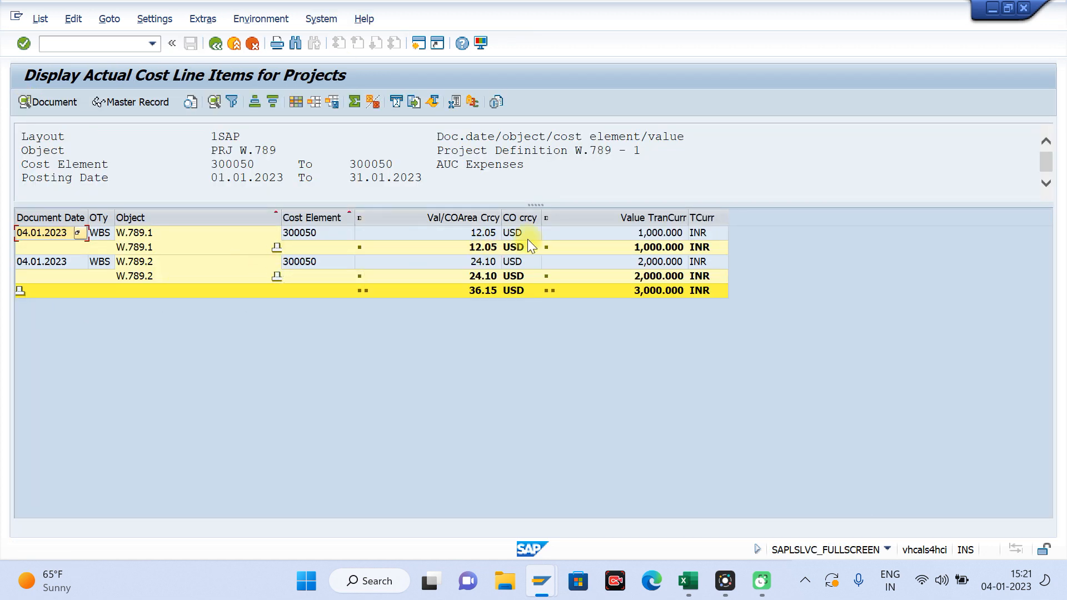
{"action": "left_click", "coordinate": [668, 233]}
{"action": "left_click", "coordinate": [667, 262]}
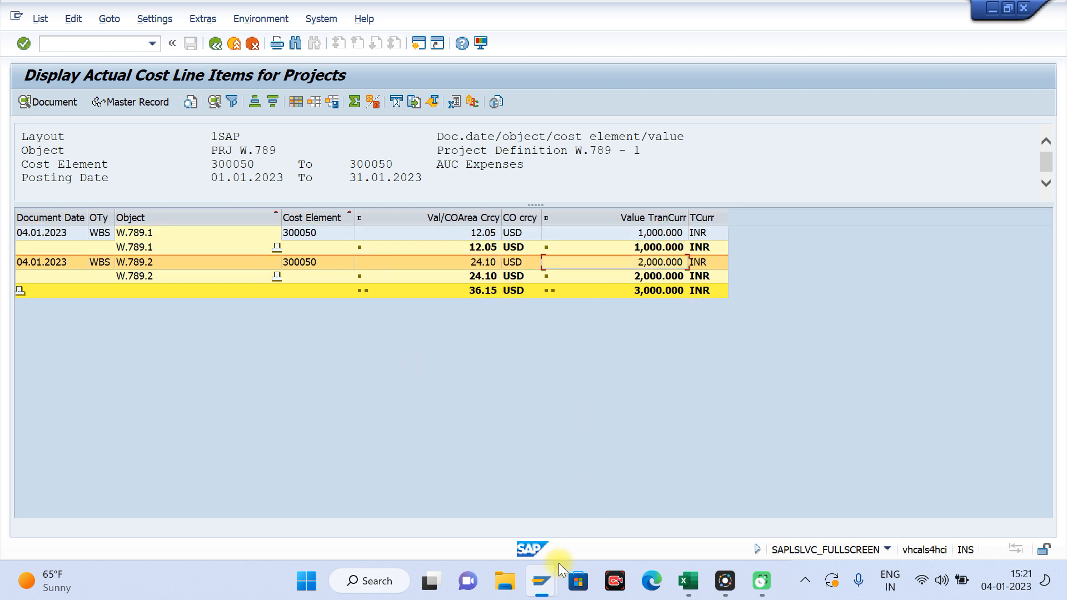
Step: Switch to the order settlement session, leave the results list and open transaction CJ8G
{"action": "mouse_move", "coordinate": [548, 592]}
{"action": "left_click", "coordinate": [332, 507]}
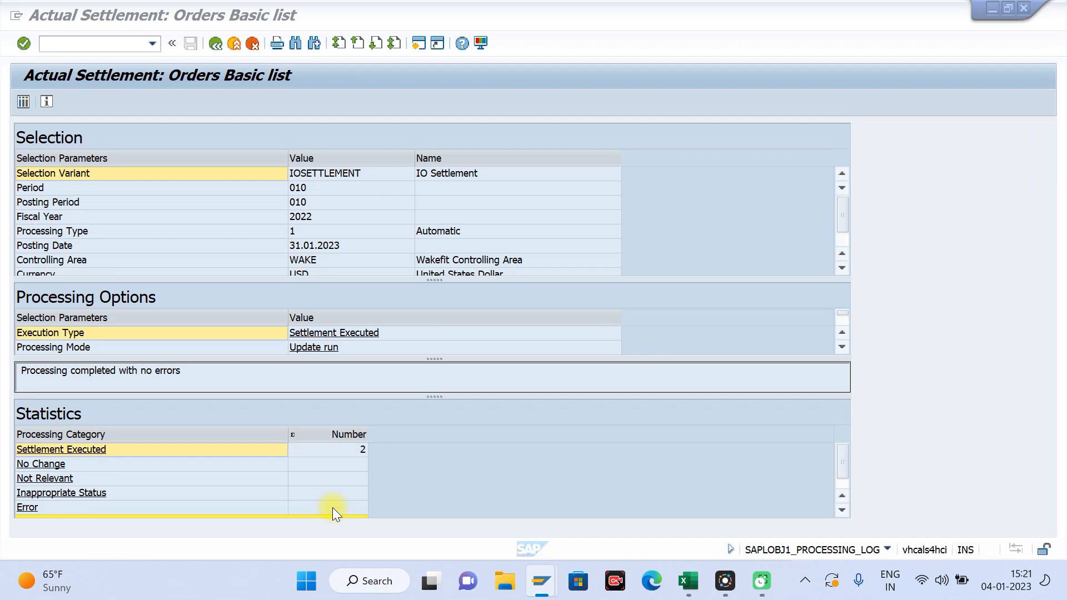
{"action": "left_click", "coordinate": [235, 48]}
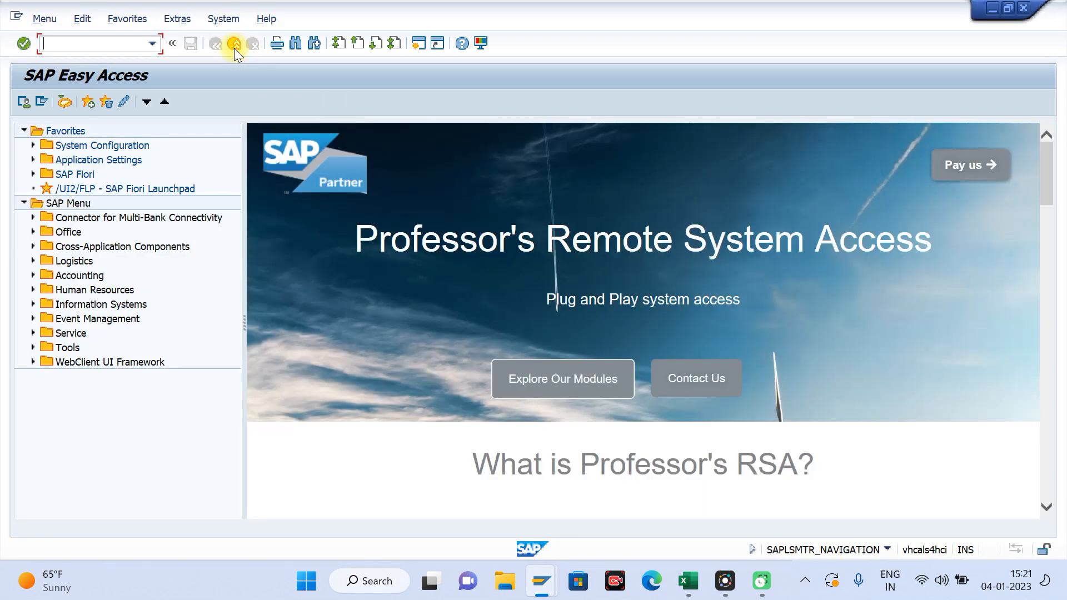
{"action": "type", "text": "cj8"}
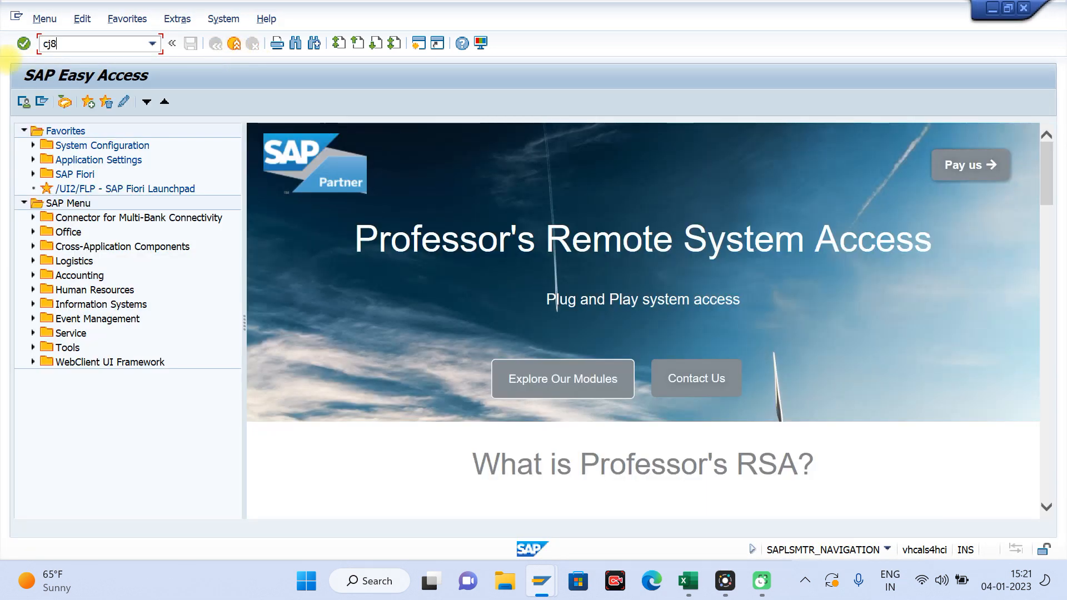
{"action": "type", "text": "g"}
{"action": "key", "text": "Return"}
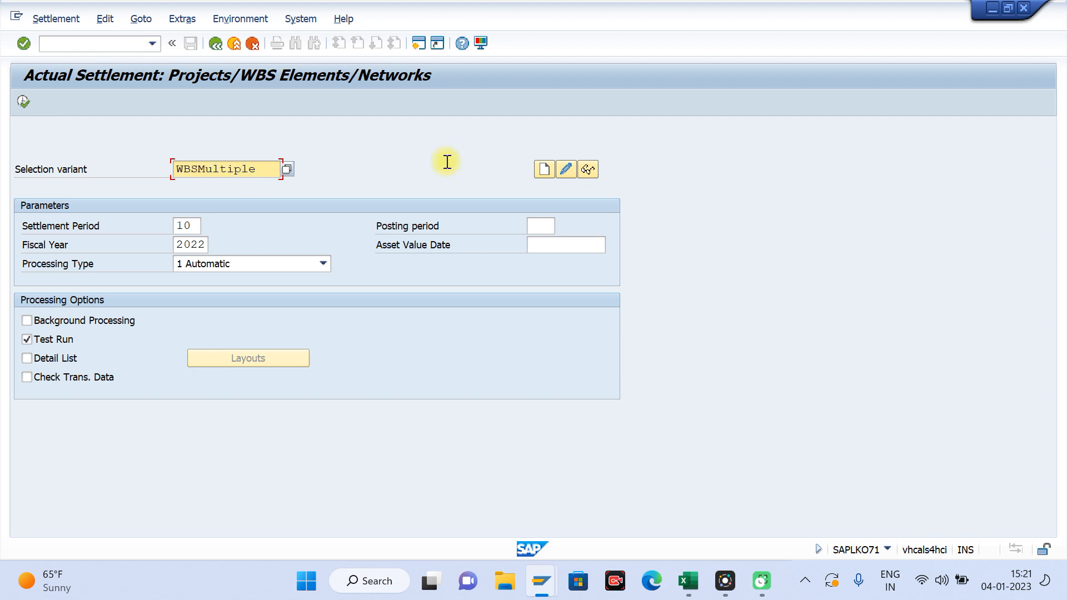
Step: Create the selection variant WBSMULTIPLE and clear its project value
{"action": "left_click", "coordinate": [540, 171]}
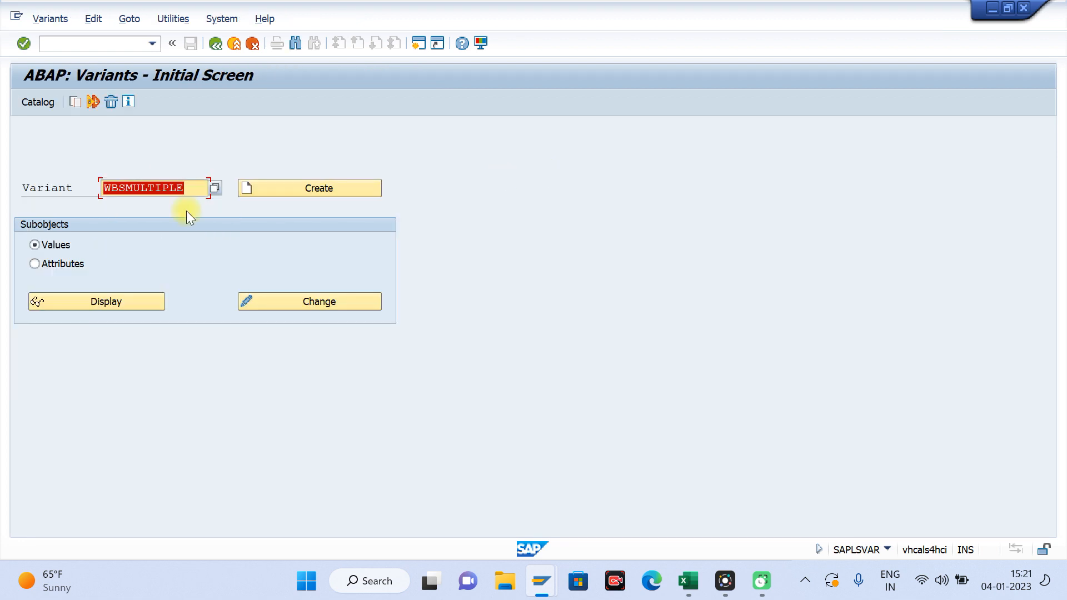
{"action": "left_click", "coordinate": [314, 191]}
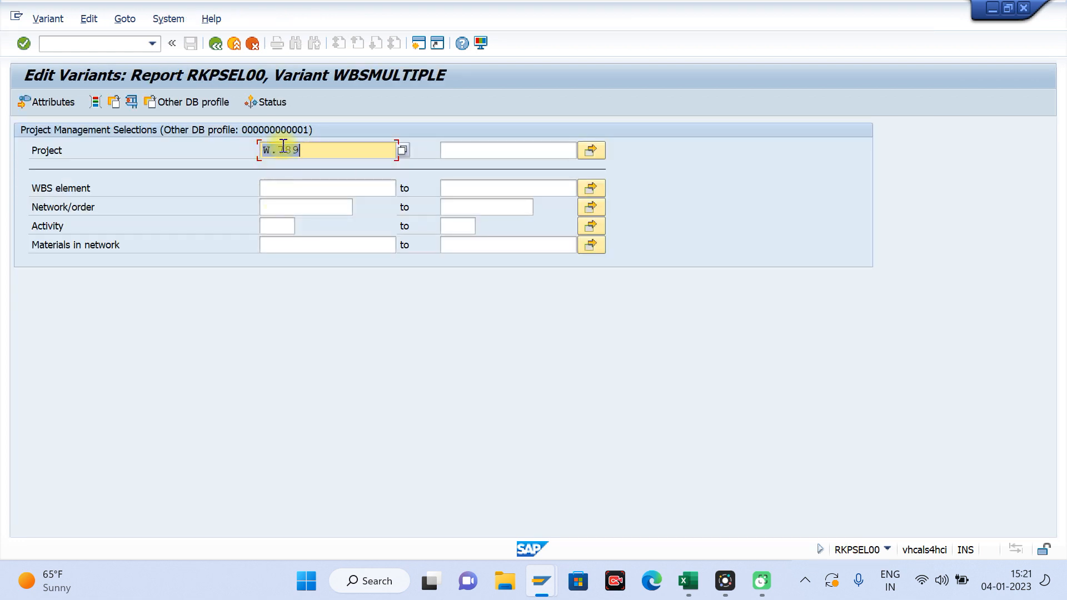
{"action": "key", "text": "BackSpace"}
Step: Set W.789.1 and W.789.2 as the single WBS element values of the variant
{"action": "left_click", "coordinate": [590, 188]}
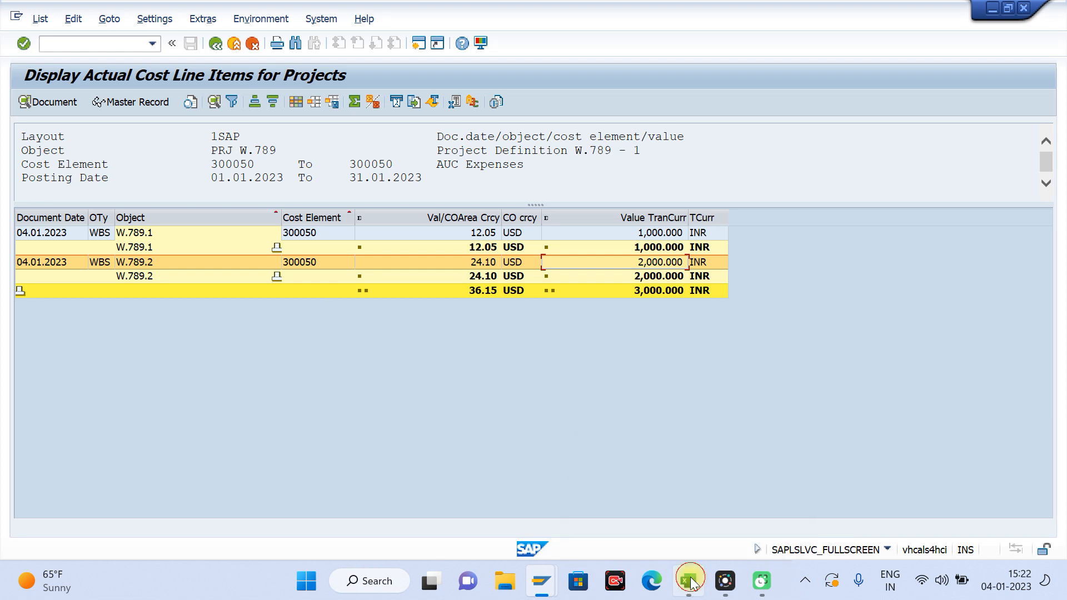
{"action": "left_click", "coordinate": [689, 579]}
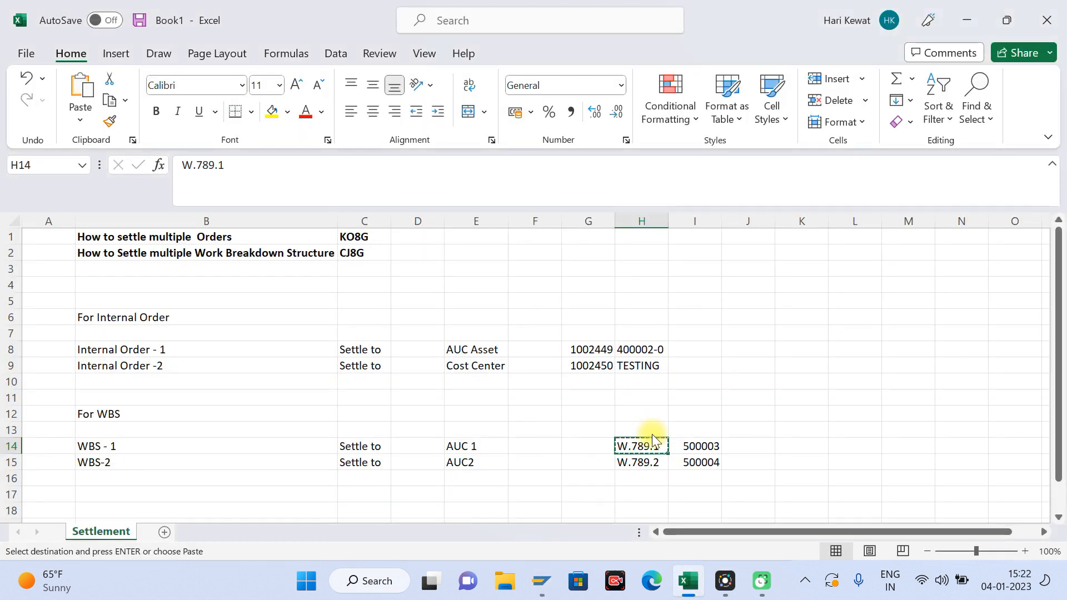
{"action": "key", "text": "alt+Tab"}
{"action": "key", "text": "alt+Tab"}
{"action": "key", "text": "Tab"}
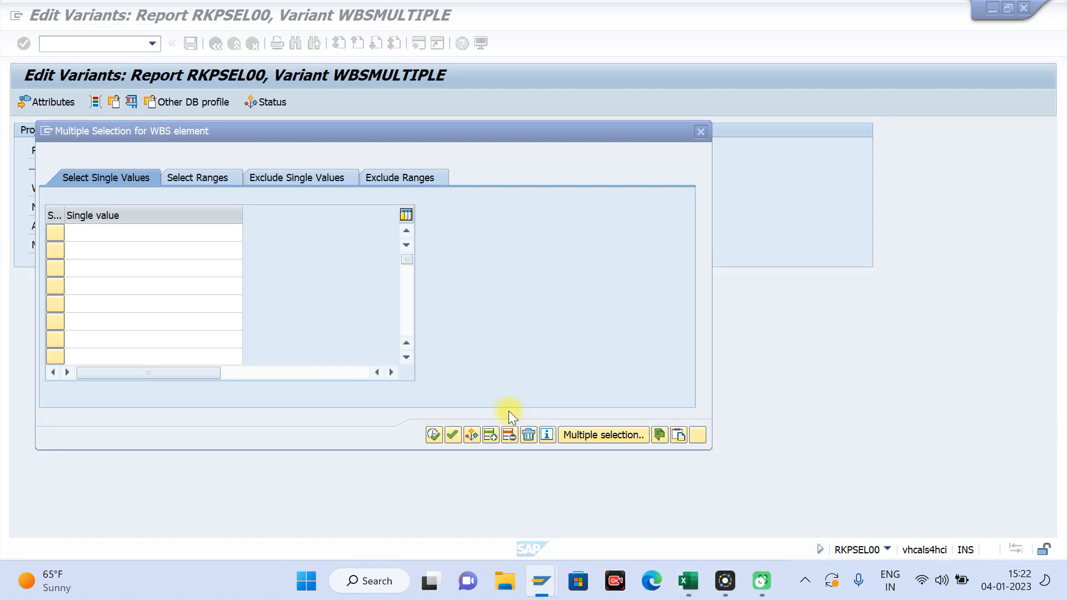
{"action": "type", "text": "W.789.1"}
{"action": "left_click", "coordinate": [82, 258]}
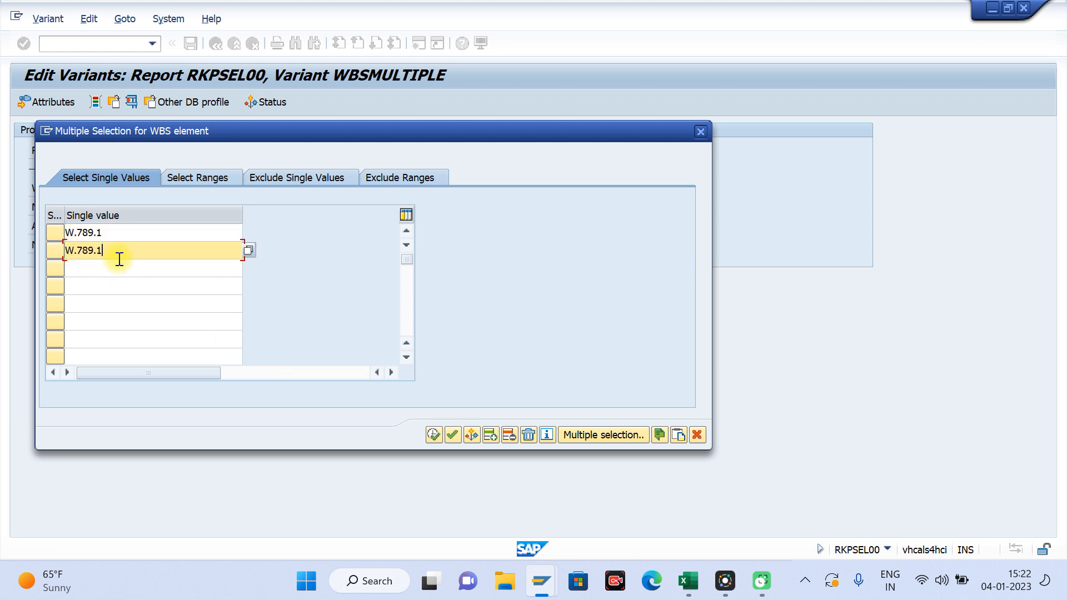
{"action": "key", "text": "Return"}
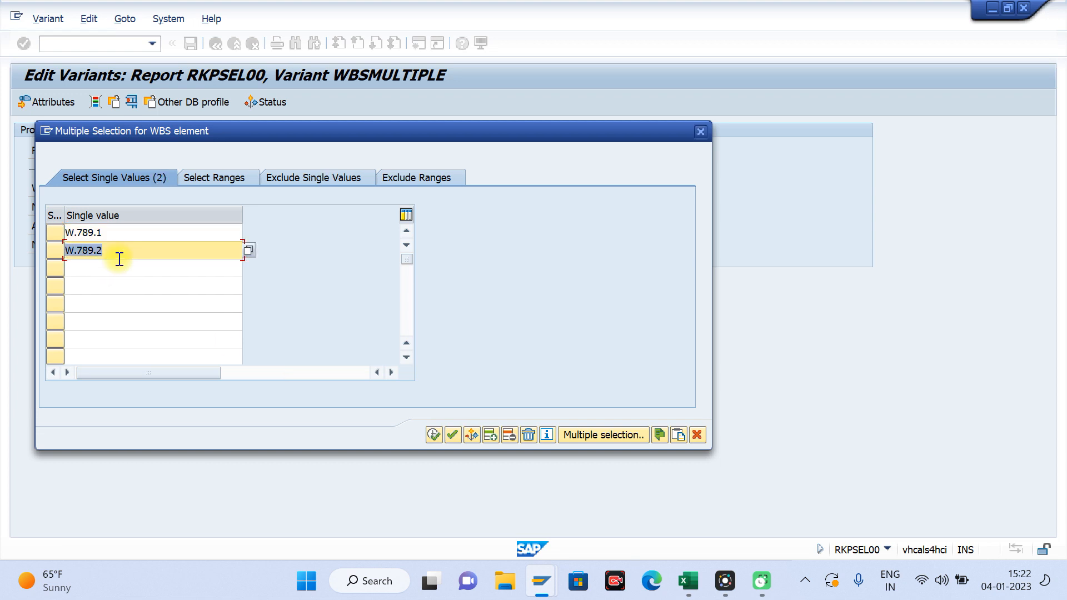
{"action": "left_click", "coordinate": [433, 434]}
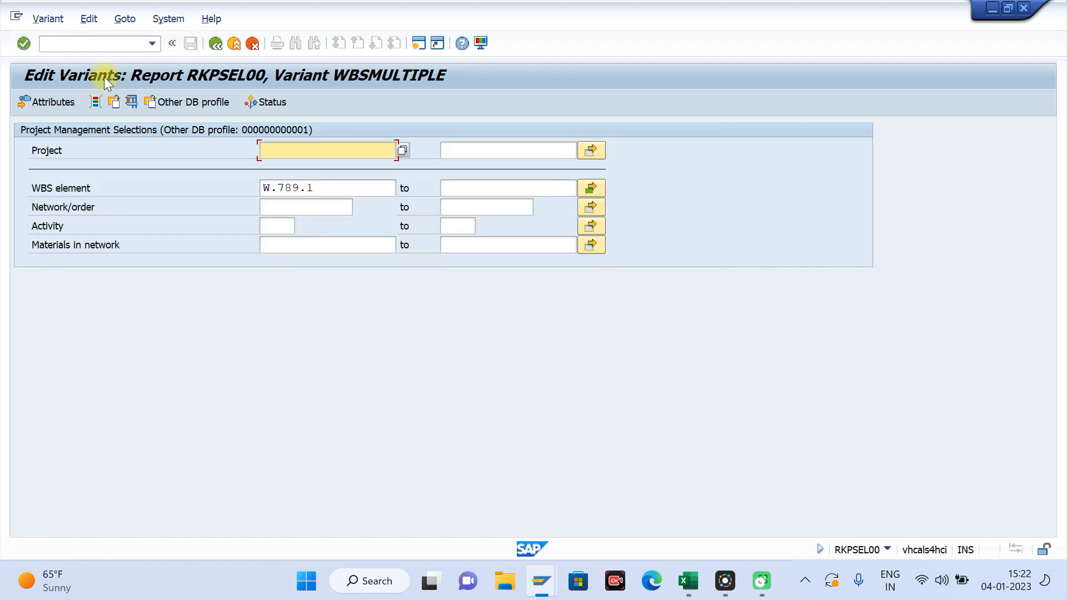
Step: Save the variant values with the description WBS and return to the settlement screen
{"action": "left_click", "coordinate": [213, 48]}
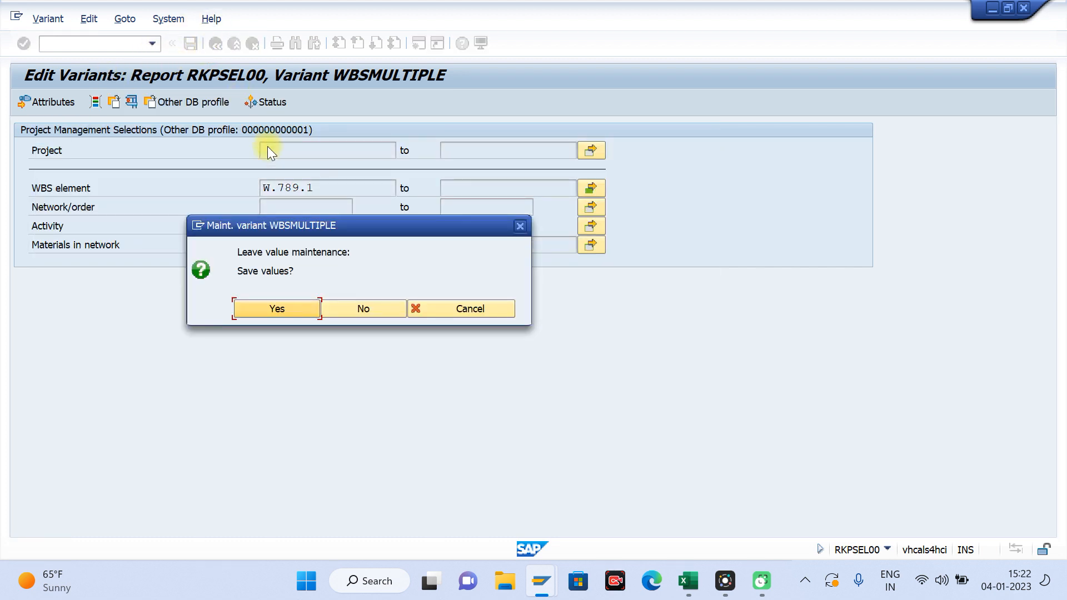
{"action": "left_click", "coordinate": [273, 310]}
{"action": "type", "text": "WBS"}
{"action": "key", "text": "Return"}
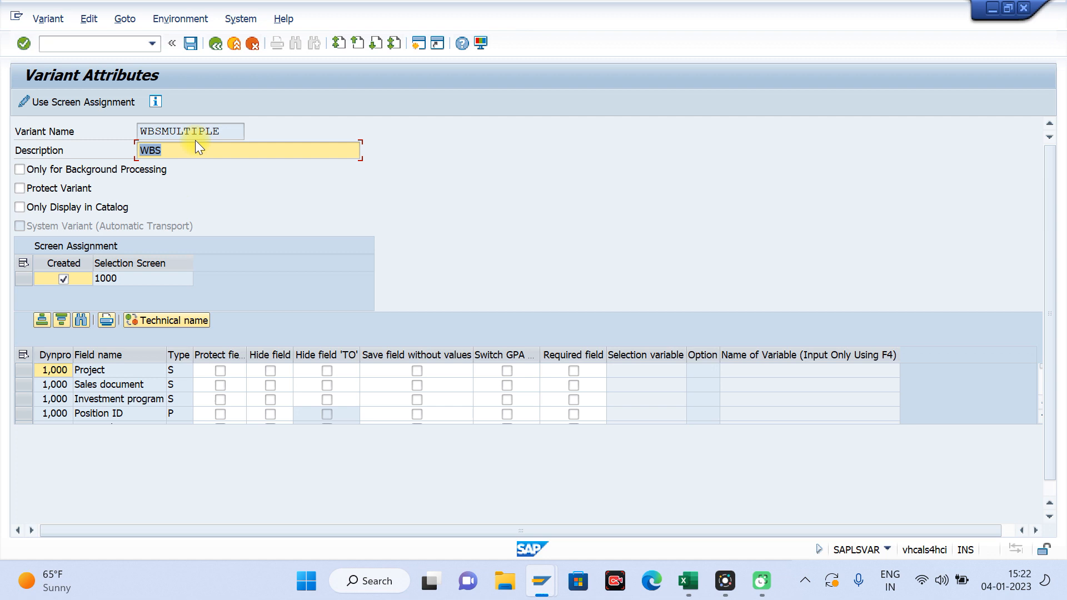
{"action": "left_click", "coordinate": [194, 45]}
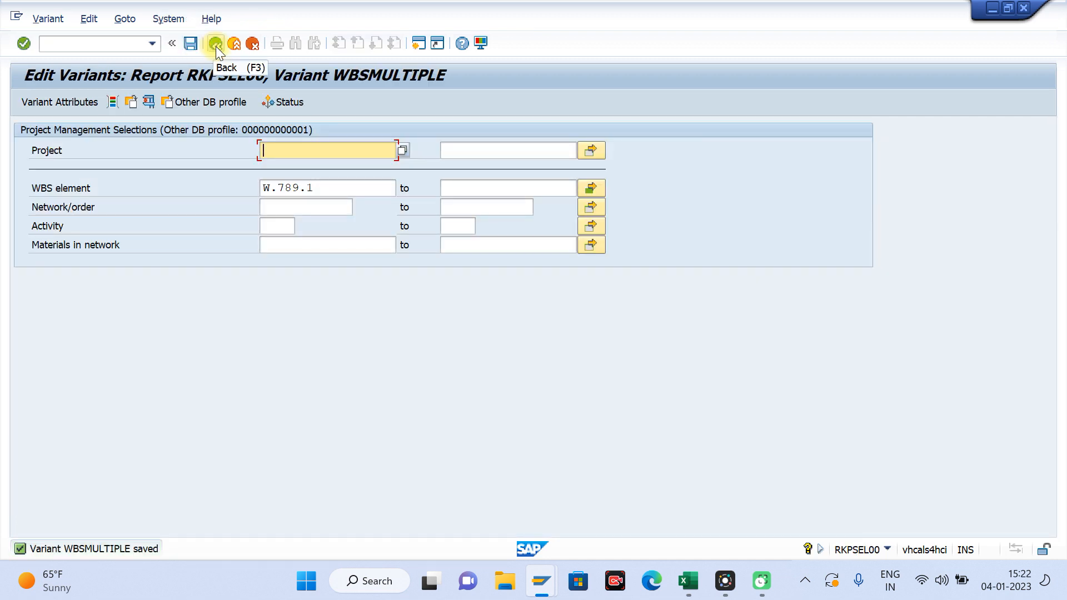
{"action": "left_click", "coordinate": [215, 44]}
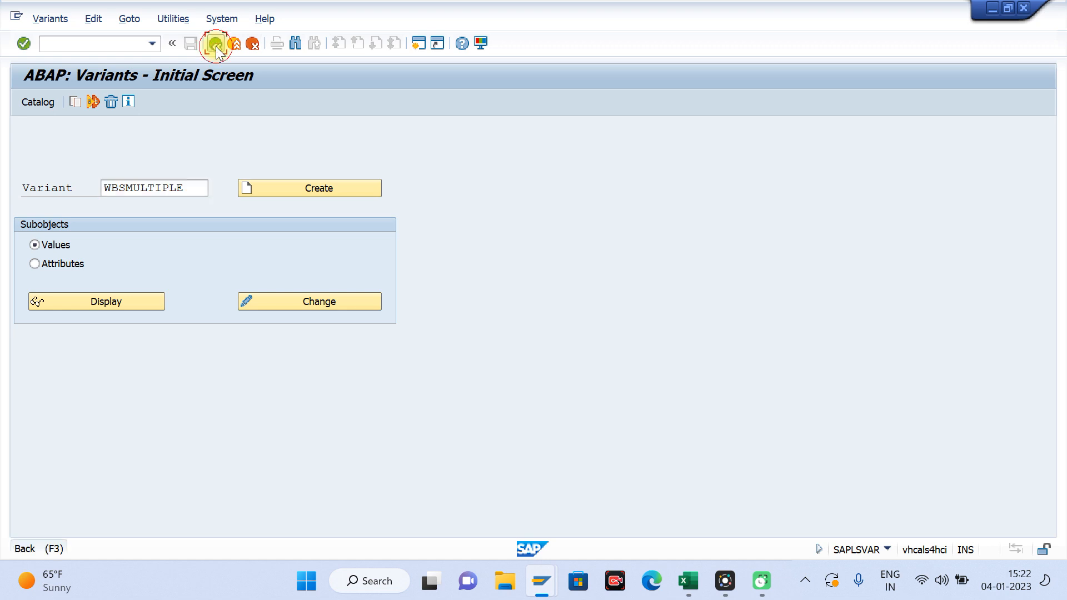
{"action": "left_click", "coordinate": [216, 45]}
Step: Test-run the WBSMULTIPLE settlement with Detail List and Check Trans. Data enabled, and display the detail list
{"action": "left_click", "coordinate": [319, 173]}
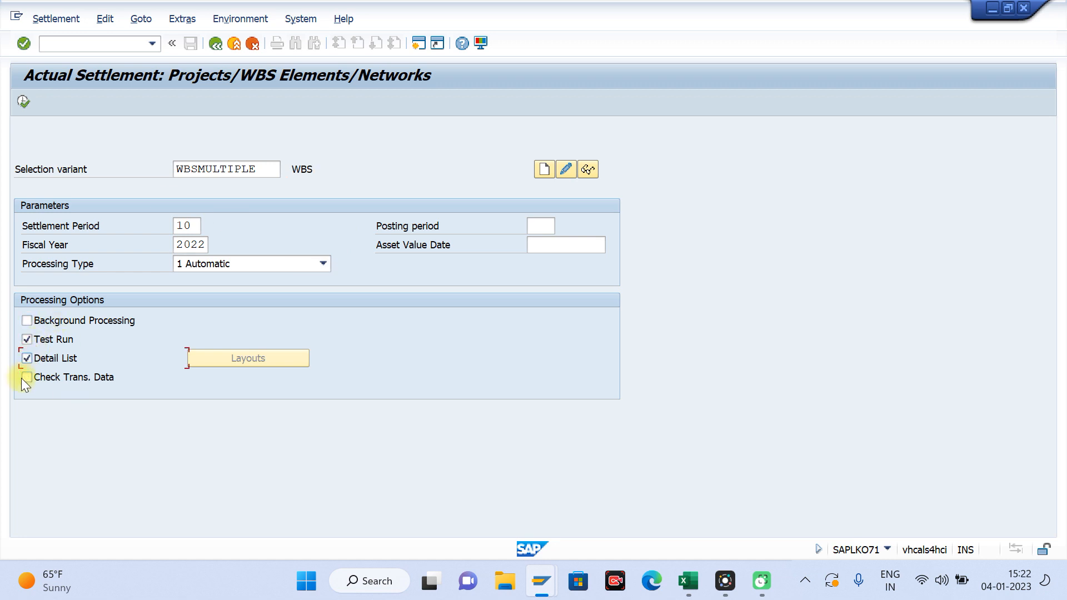
{"action": "left_click", "coordinate": [22, 101]}
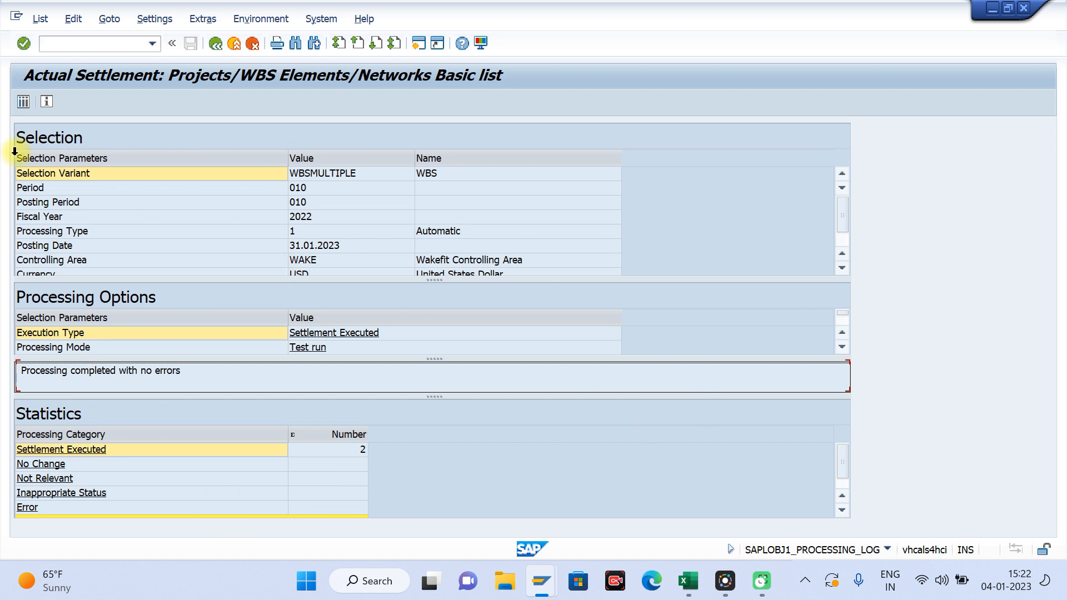
{"action": "left_click", "coordinate": [17, 103]}
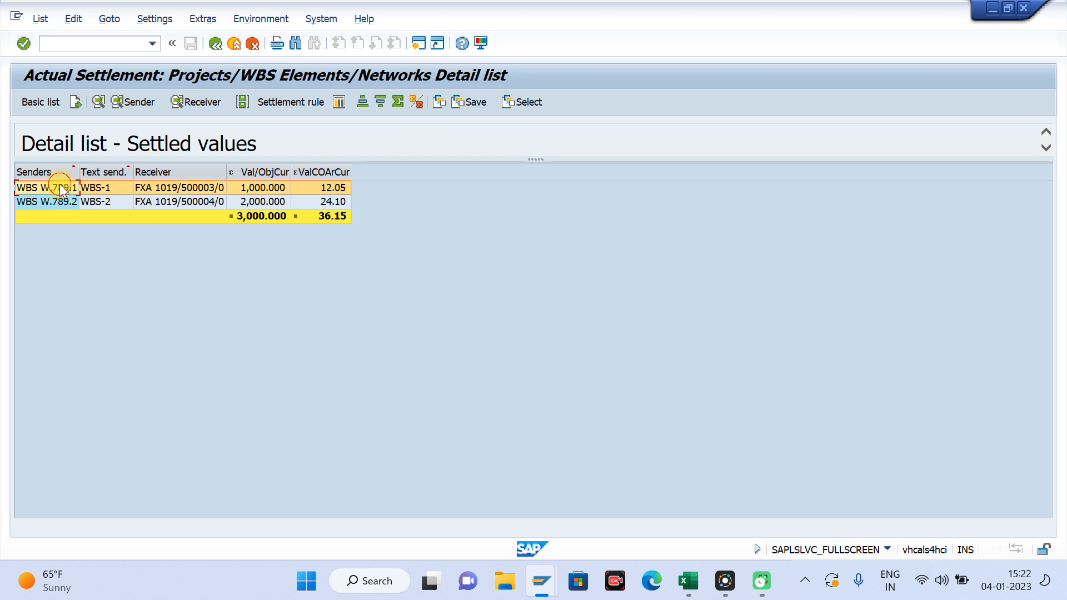
Step: Check the senders, receivers and settled values of both WBS elements in the detail list
{"action": "left_click", "coordinate": [218, 186]}
{"action": "left_click", "coordinate": [59, 204]}
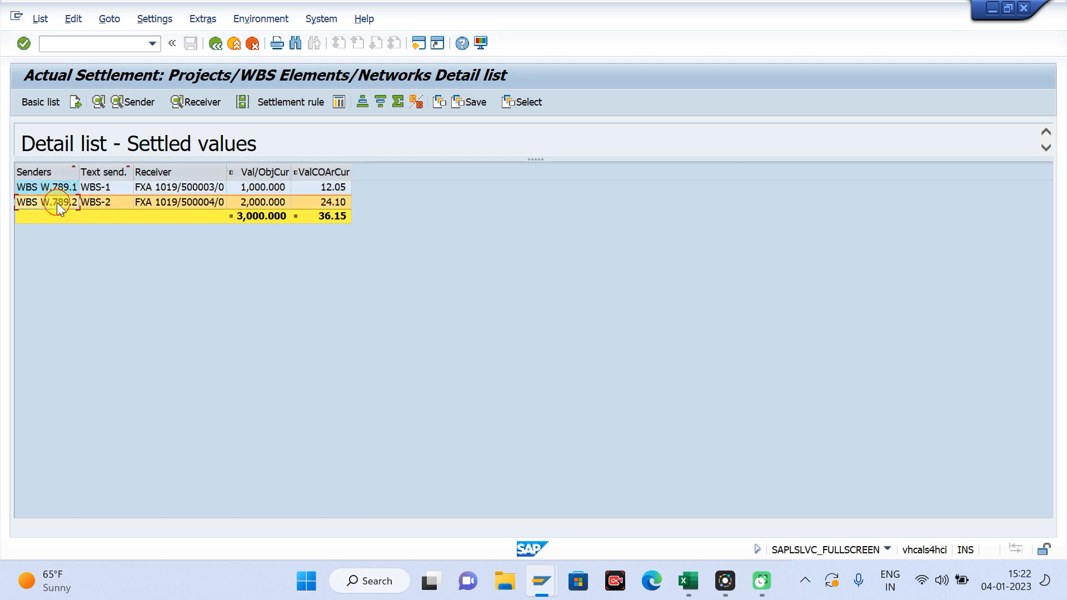
{"action": "left_click", "coordinate": [210, 201]}
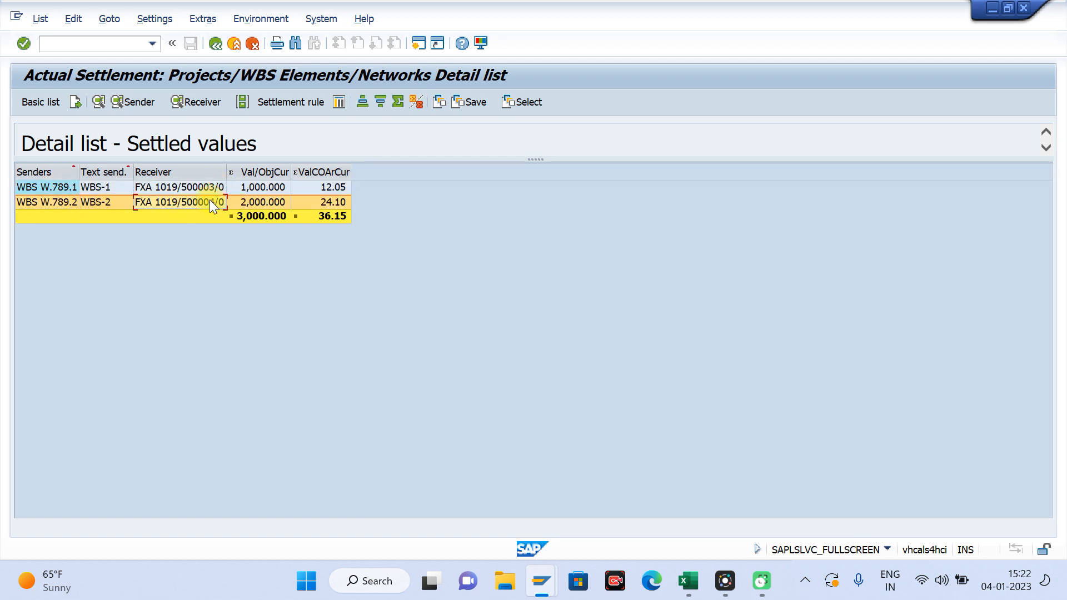
Step: Return to the settlement selection, turn off Test Run and execute the actual settlement
{"action": "left_click", "coordinate": [219, 48]}
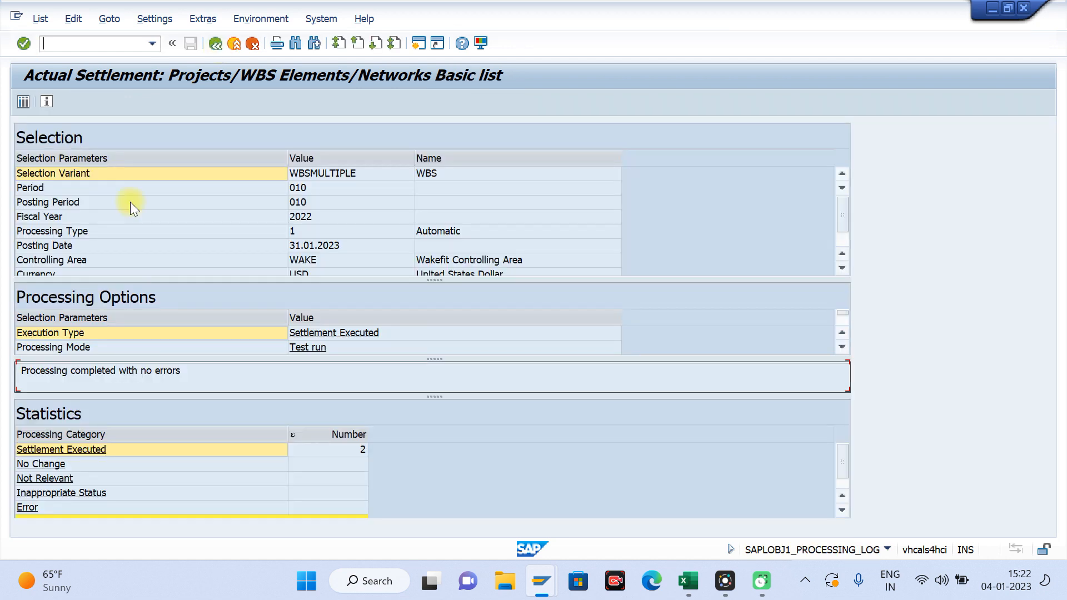
{"action": "left_click", "coordinate": [217, 45]}
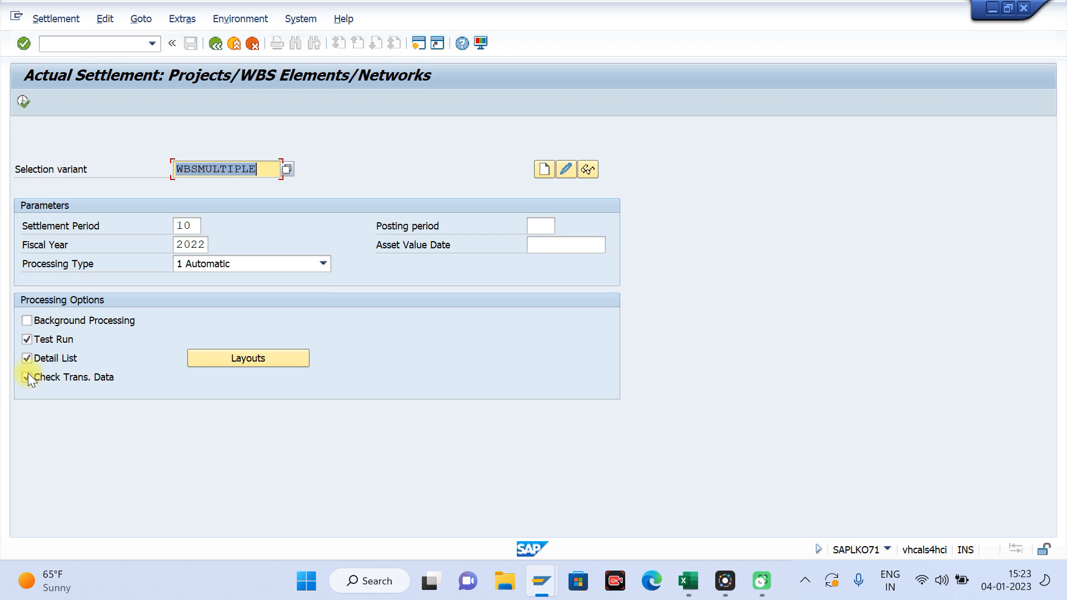
{"action": "left_click", "coordinate": [27, 339]}
{"action": "left_click", "coordinate": [25, 103]}
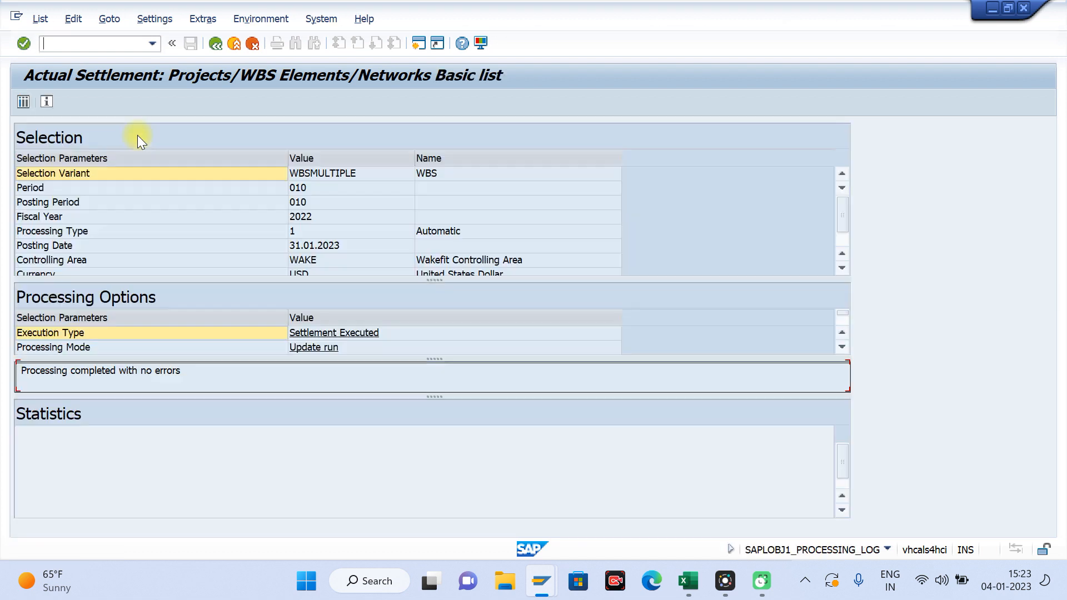
Step: Rerun the actual cost line items report for project W.789 and WBS element W.789.1 to check the settled balance
{"action": "mouse_move", "coordinate": [537, 594]}
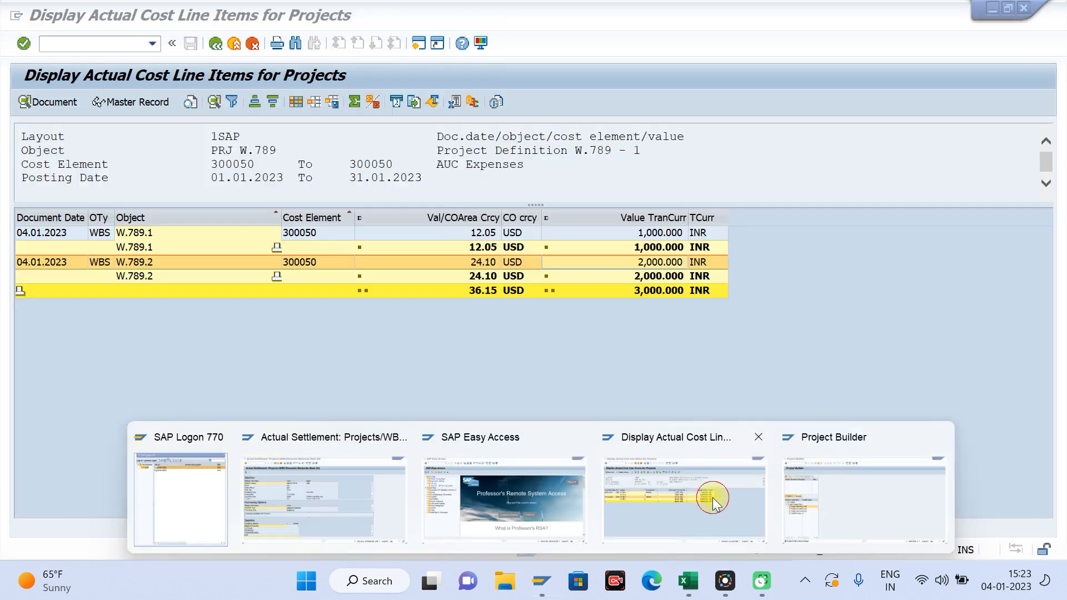
{"action": "left_click", "coordinate": [712, 498]}
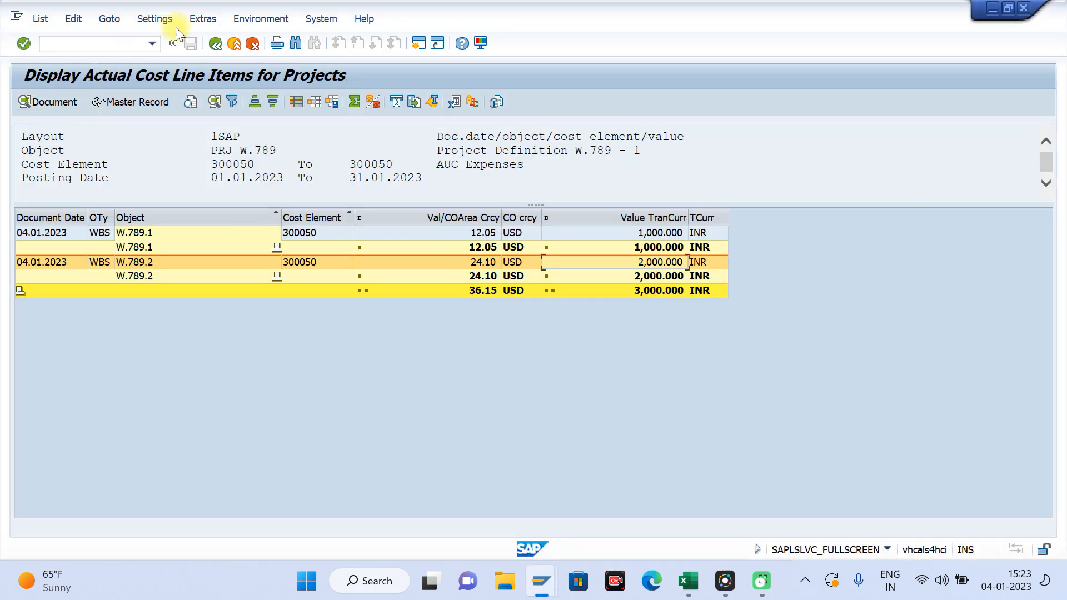
{"action": "left_click", "coordinate": [215, 44]}
{"action": "left_click", "coordinate": [272, 311]}
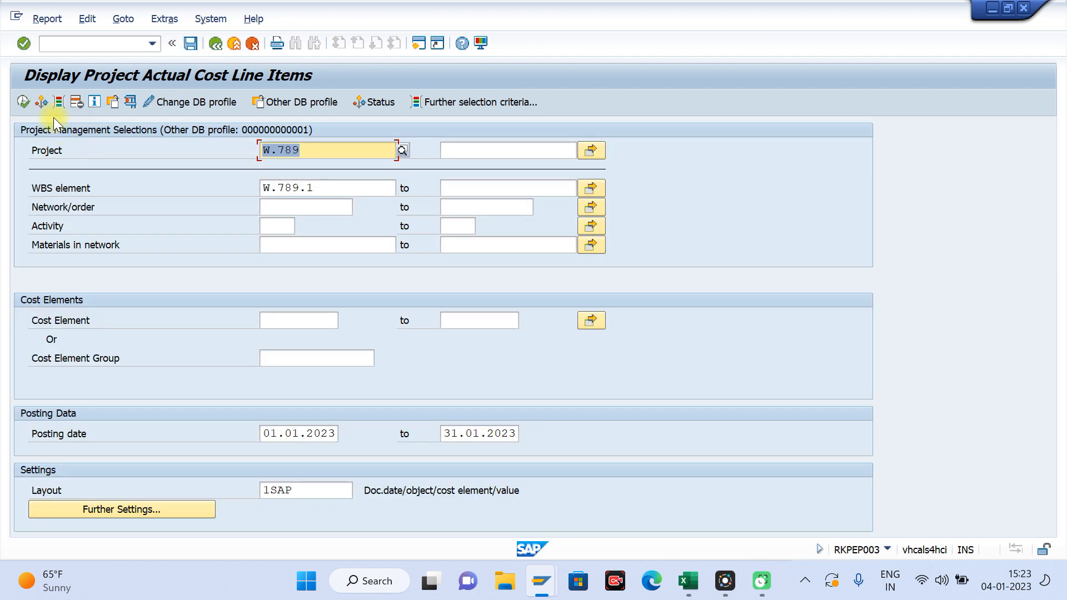
{"action": "left_click", "coordinate": [27, 103]}
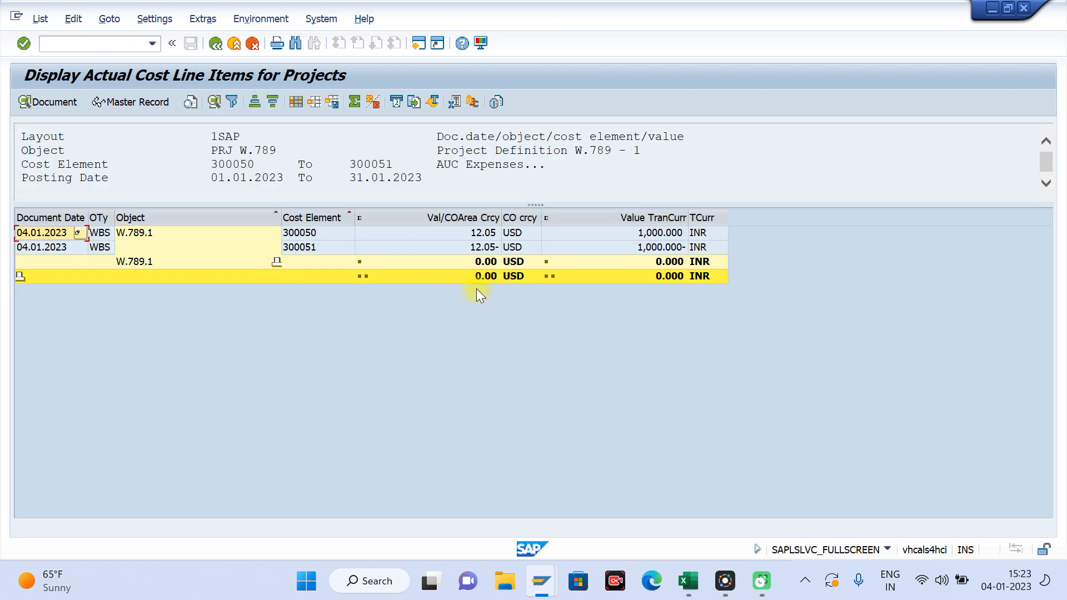
{"action": "left_click", "coordinate": [485, 276]}
Step: Open Asset Explorer with transaction AW01N from the line items report
{"action": "left_click", "coordinate": [89, 42]}
{"action": "type", "text": "/naw01n"}
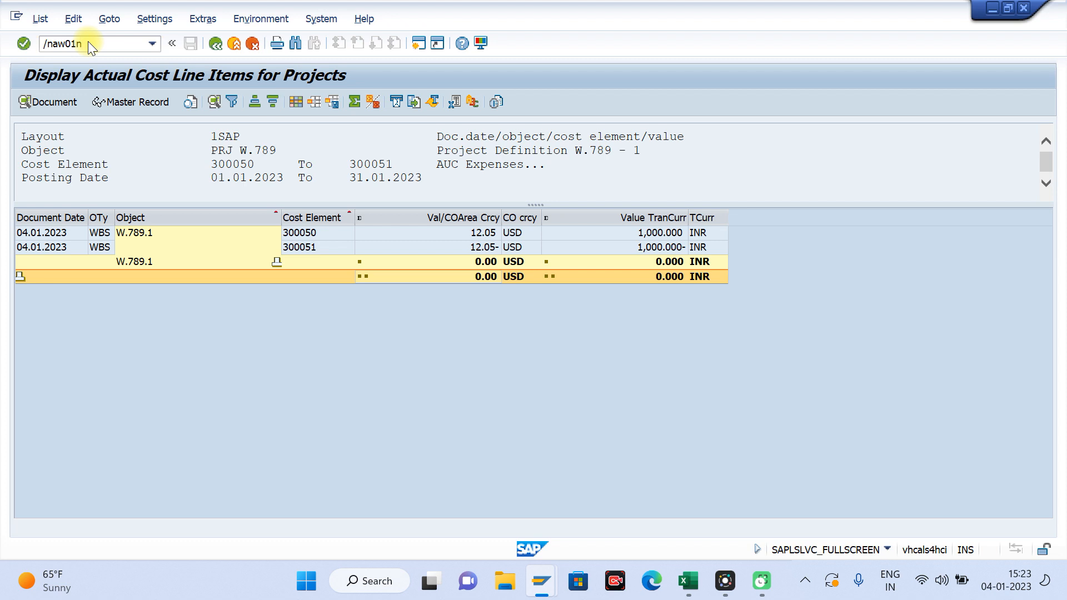
{"action": "key", "text": "Return"}
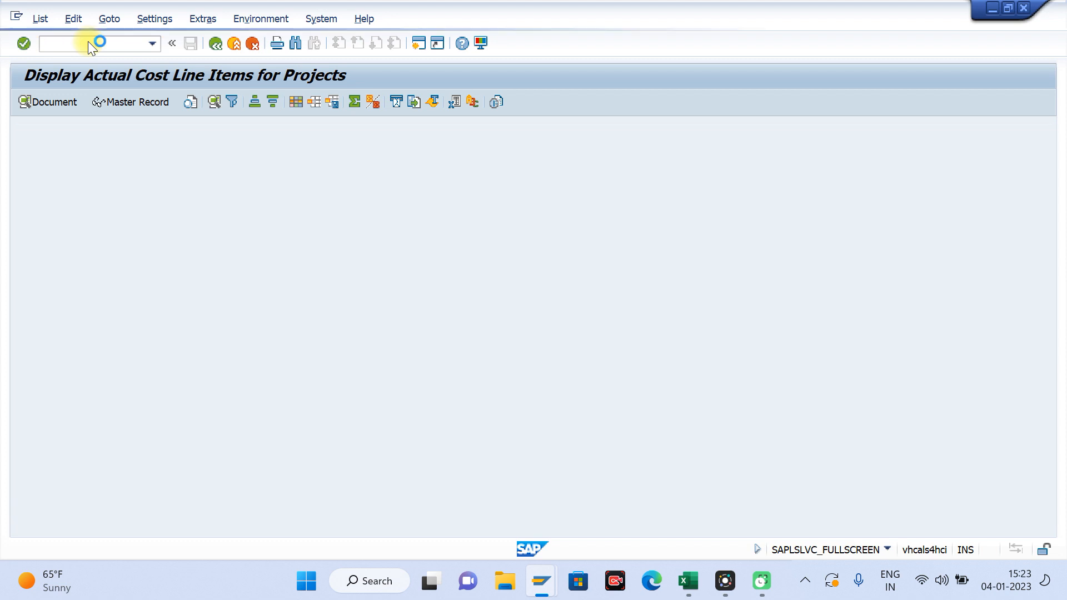
Step: Copy asset number 500003 from the Settlement sheet in Excel and return to Asset Explorer
{"action": "left_click", "coordinate": [685, 586]}
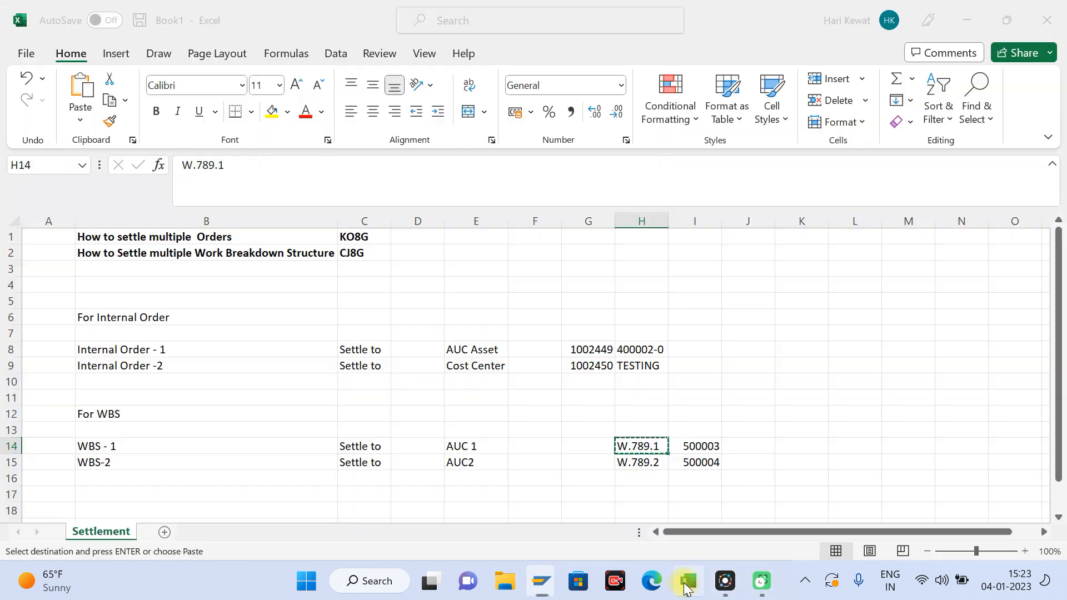
{"action": "left_click", "coordinate": [711, 446]}
{"action": "key", "text": "ctrl+c"}
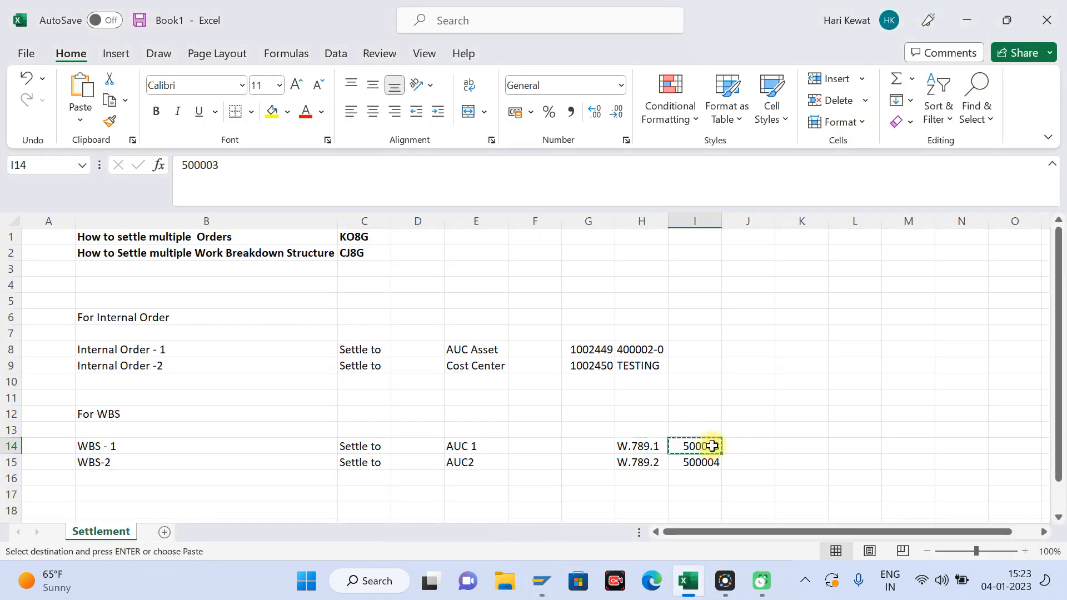
{"action": "key", "text": "alt+Tab"}
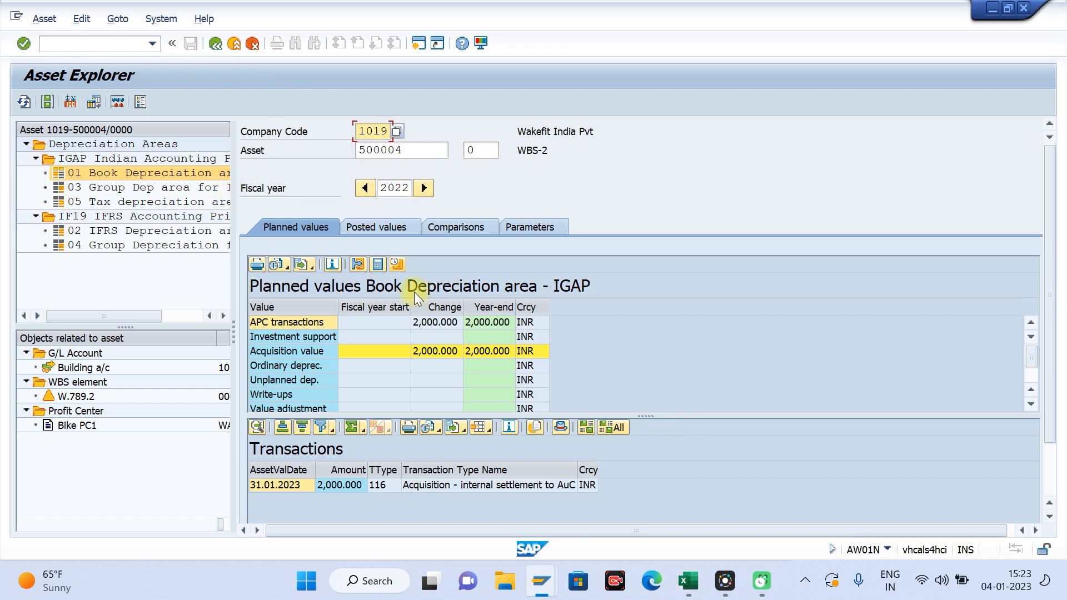
Step: Check the APC transactions and acquisition value in the planned values of asset 500004
{"action": "left_click", "coordinate": [429, 324]}
{"action": "left_click", "coordinate": [438, 351]}
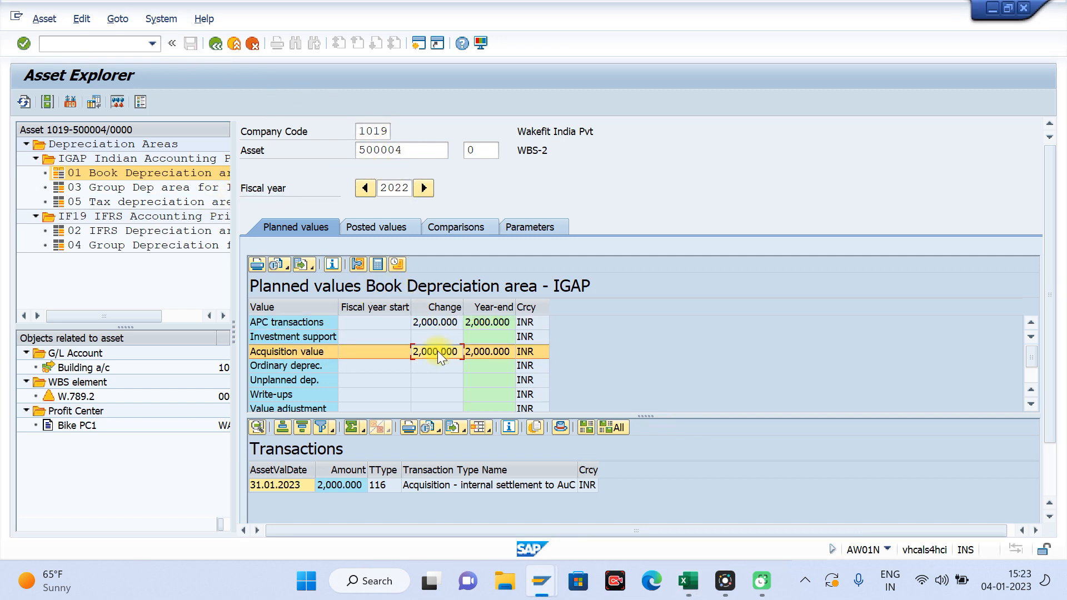
{"action": "left_click", "coordinate": [684, 165]}
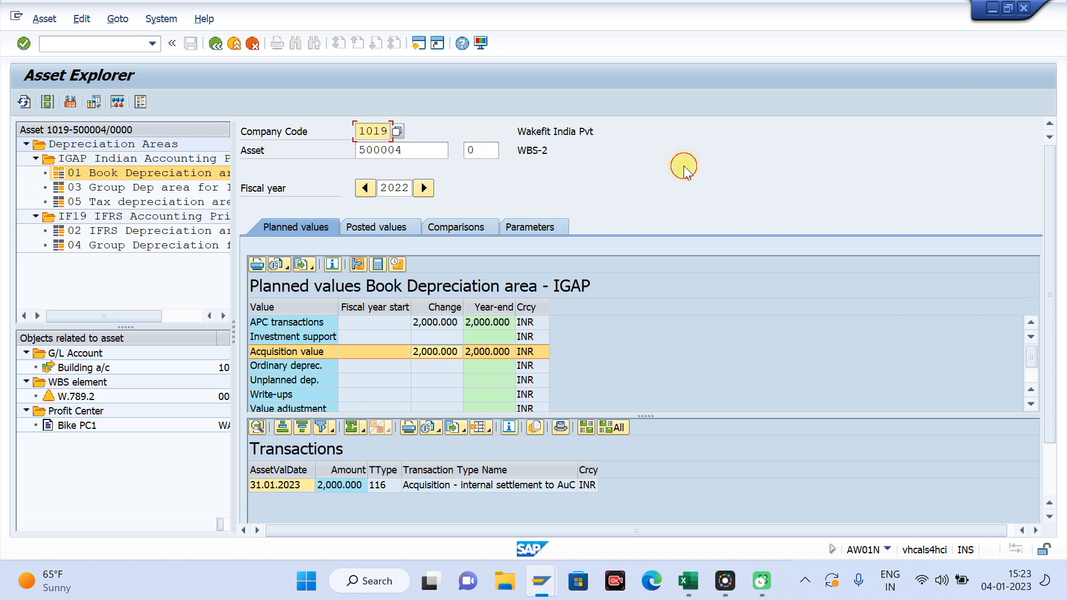